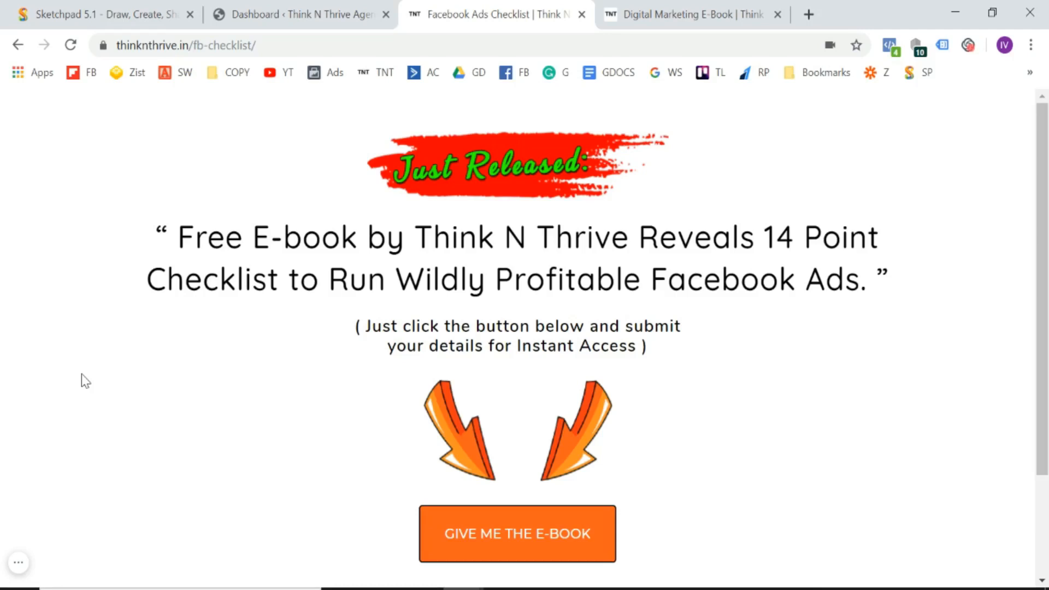
# - Examine the Facebook Ads Checklist landing page, including its headline, sub-headline and e-book request button
pyautogui.scroll(-3, 81, 373)
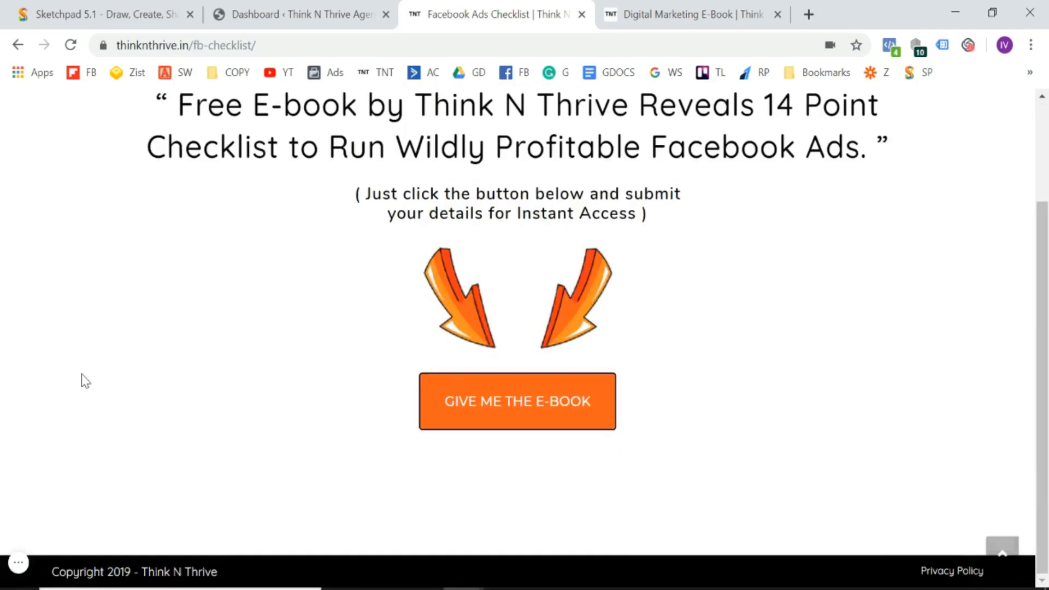
pyautogui.scroll(3, 81, 373)
pyautogui.scroll(-3, 81, 374)
pyautogui.scroll(3, 81, 374)
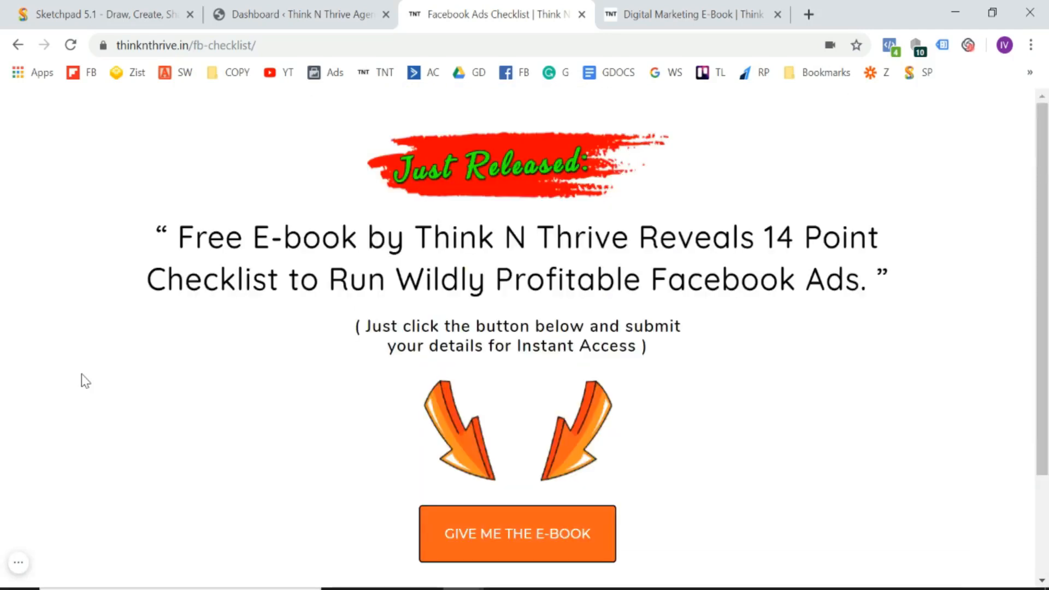
pyautogui.scroll(-3, 81, 374)
pyautogui.scroll(3, 81, 374)
pyautogui.moveTo(179, 236); pyautogui.dragTo(632, 386)
pyautogui.click(633, 386)
pyautogui.scroll(-2, 192, 237)
pyautogui.scroll(2, 191, 236)
pyautogui.scroll(-3, 191, 236)
pyautogui.scroll(2, 192, 237)
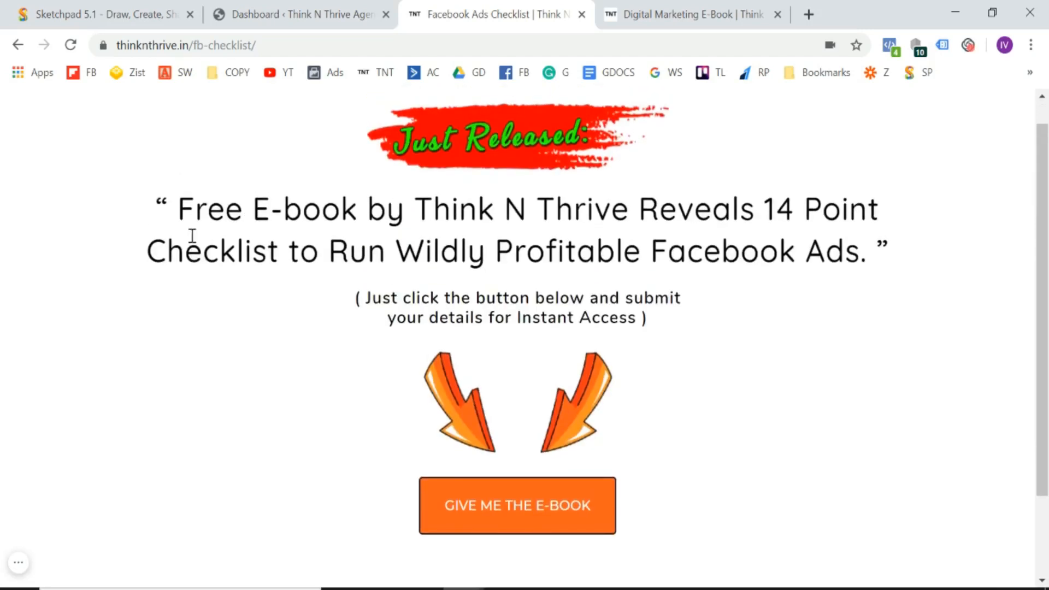
# - Open the Facebook Ads checklist submission page from the landing page and examine its headline and form fields
pyautogui.click(505, 492)
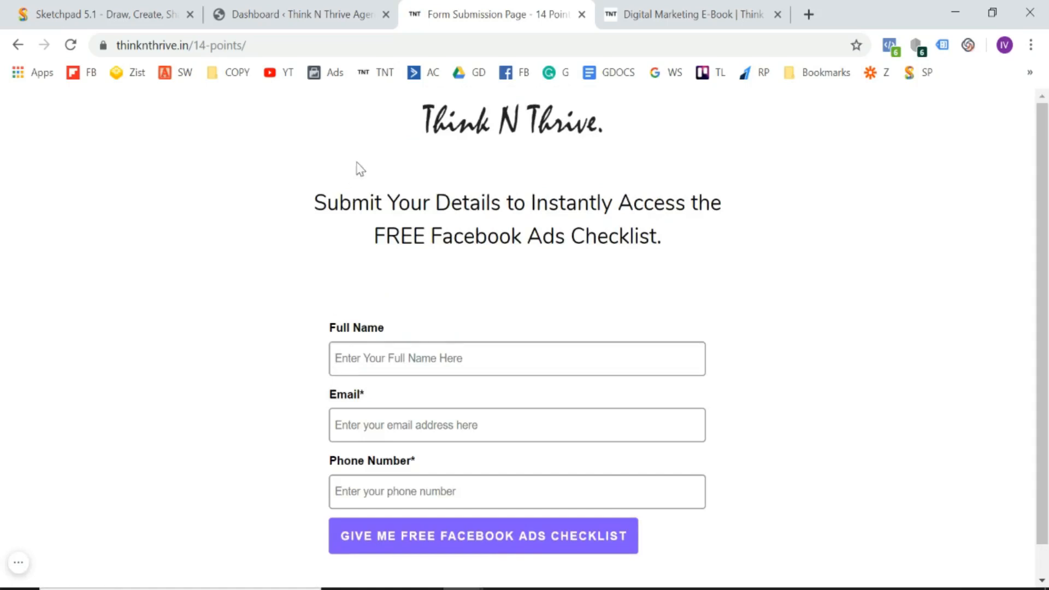
pyautogui.moveTo(316, 203); pyautogui.dragTo(327, 172)
pyautogui.click(691, 291)
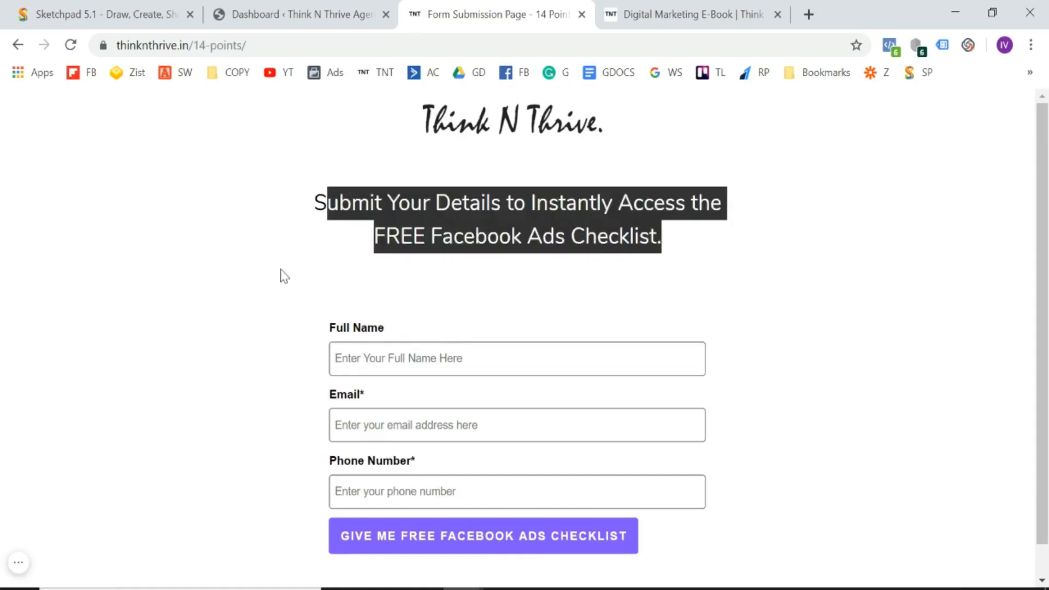
pyautogui.click(276, 325)
pyautogui.scroll(-1, 280, 326)
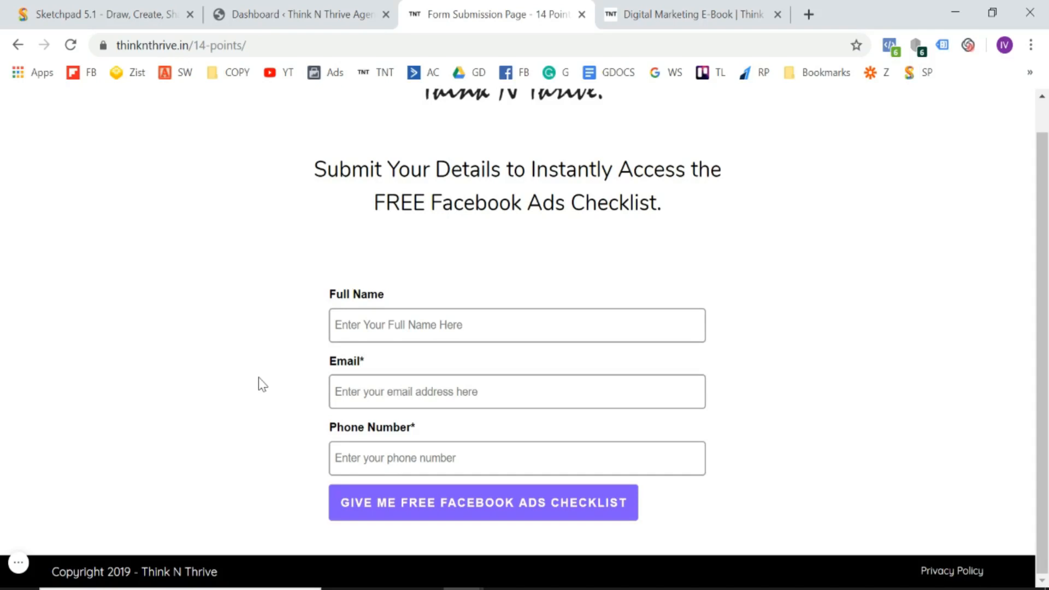
# - Review the Digital Marketing E-Book landing page and open its submission form page
pyautogui.click(646, 4)
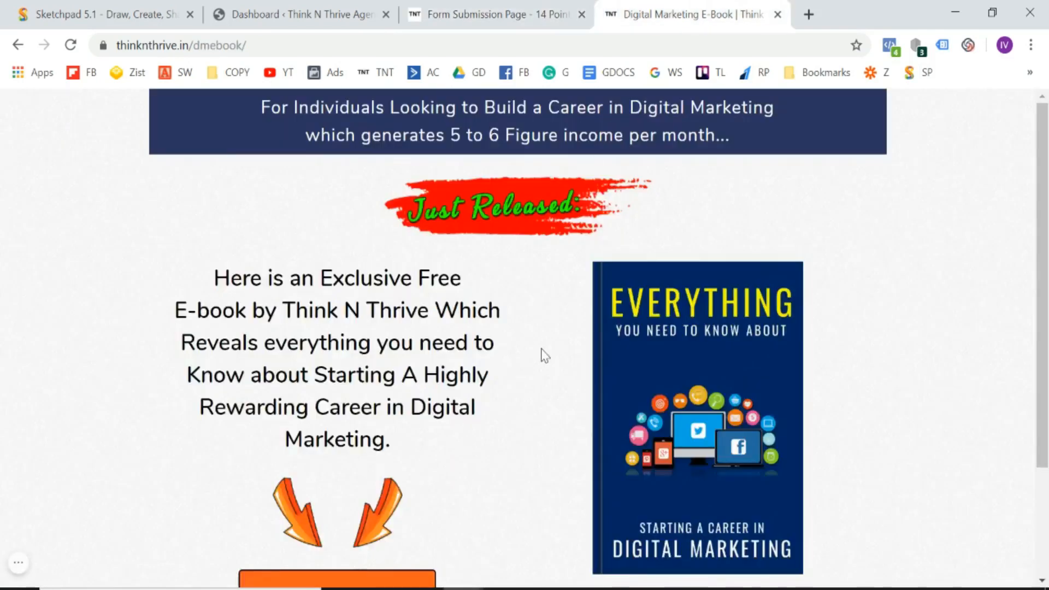
pyautogui.scroll(-3, 541, 353)
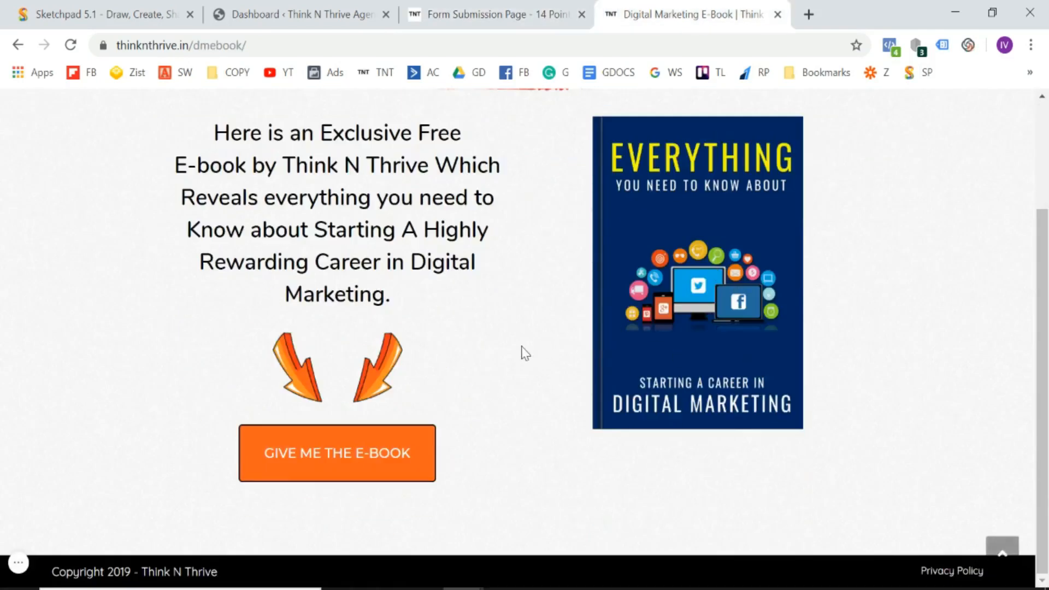
pyautogui.scroll(3, 524, 352)
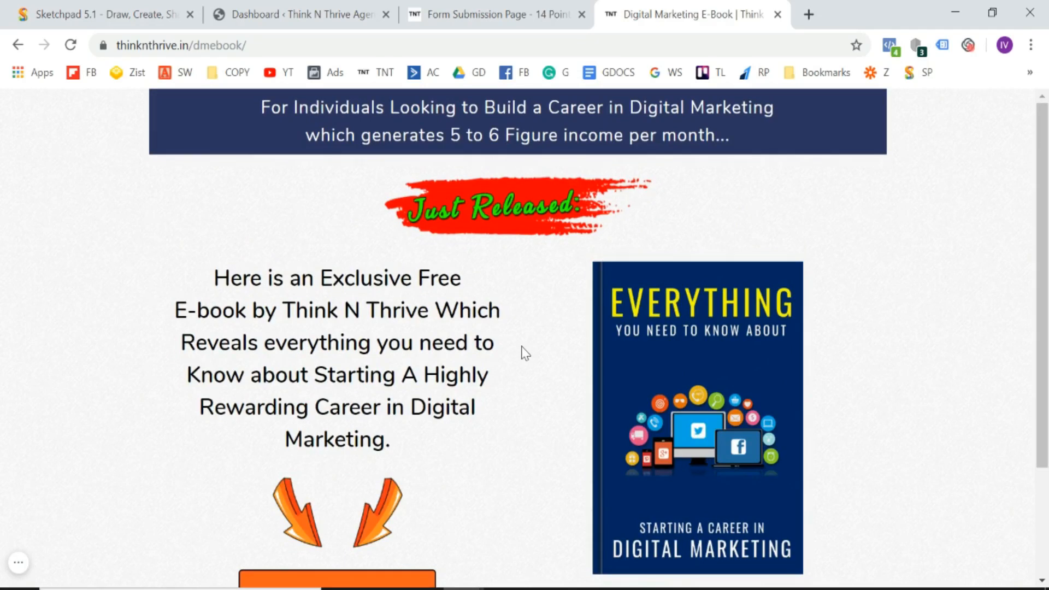
pyautogui.scroll(-3, 525, 353)
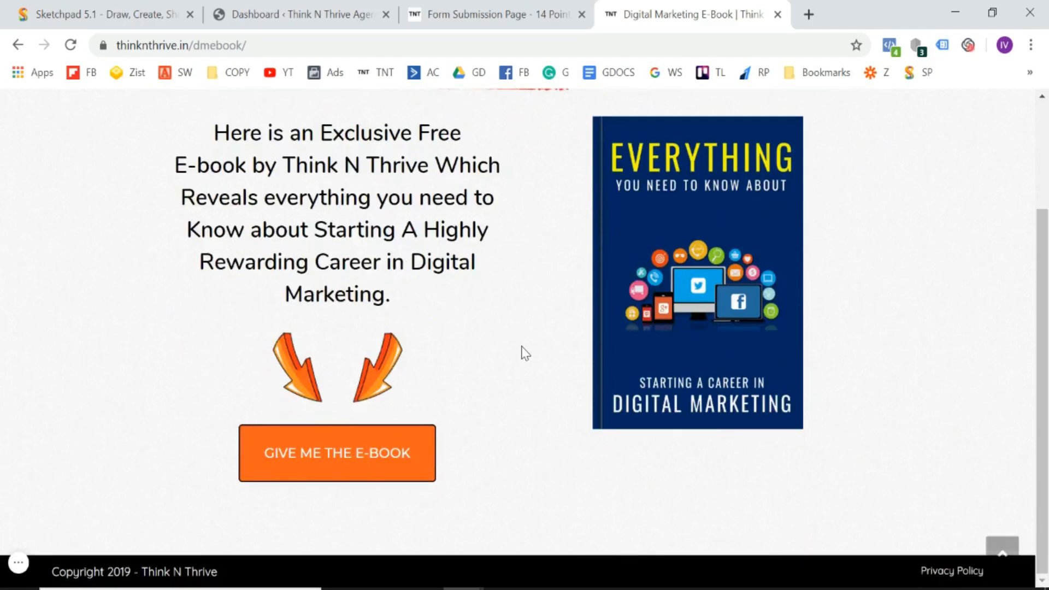
pyautogui.scroll(2, 525, 353)
pyautogui.scroll(-2, 525, 353)
pyautogui.click(349, 460)
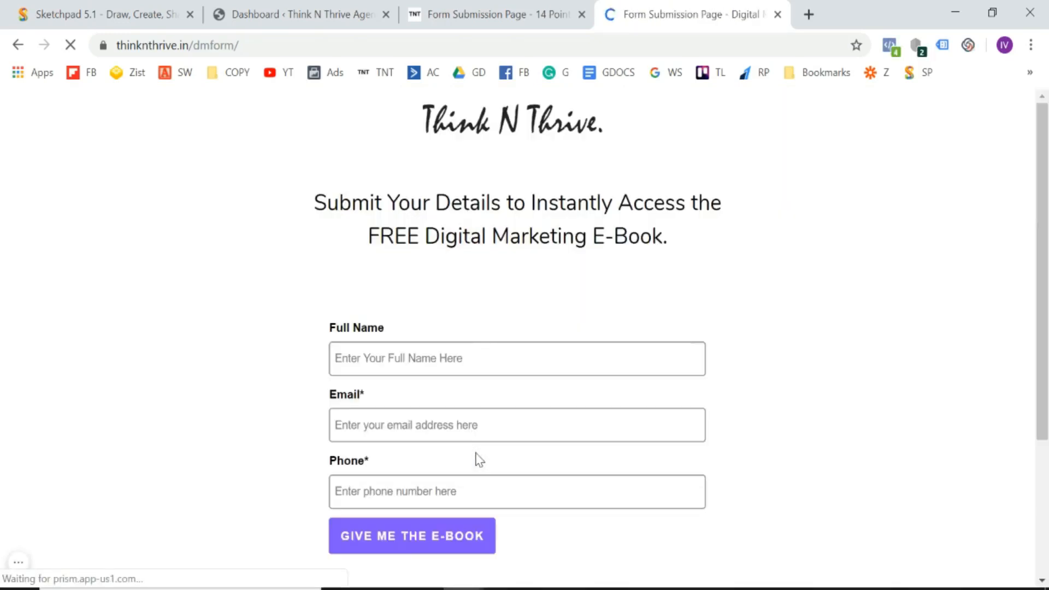
pyautogui.scroll(-3, 480, 461)
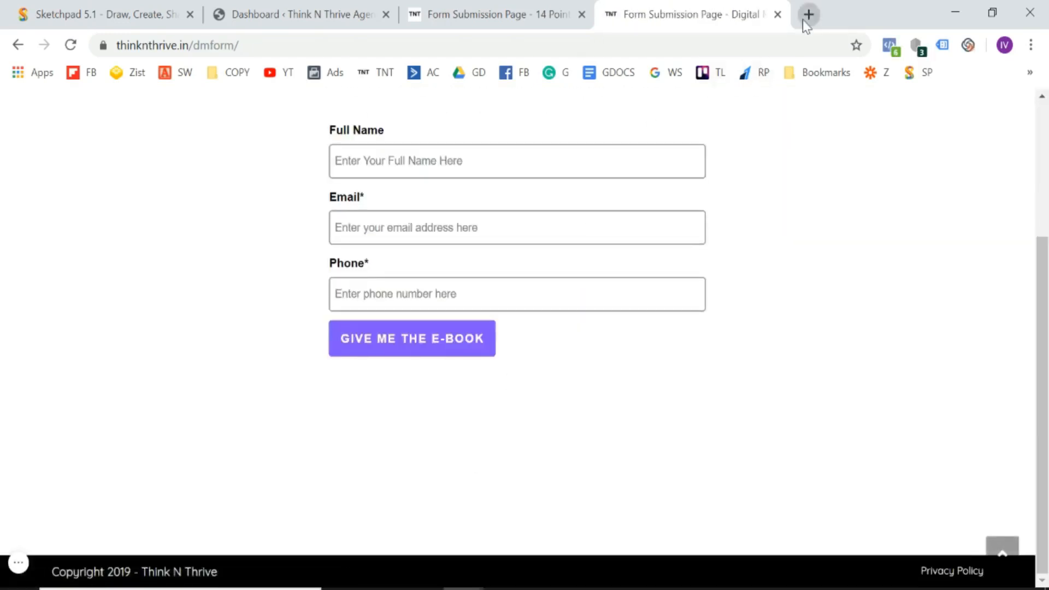
# - Open the digital marketing e-book's thank-you page at thinknthrive.in/dmbook in a new browser tab
pyautogui.click(809, 14)
pyautogui.write('thinknthriveagency.co')
pyautogui.press('BackSpace')
pyautogui.press('BackSpace')
pyautogui.press('BackSpace')
pyautogui.press('BackSpace')
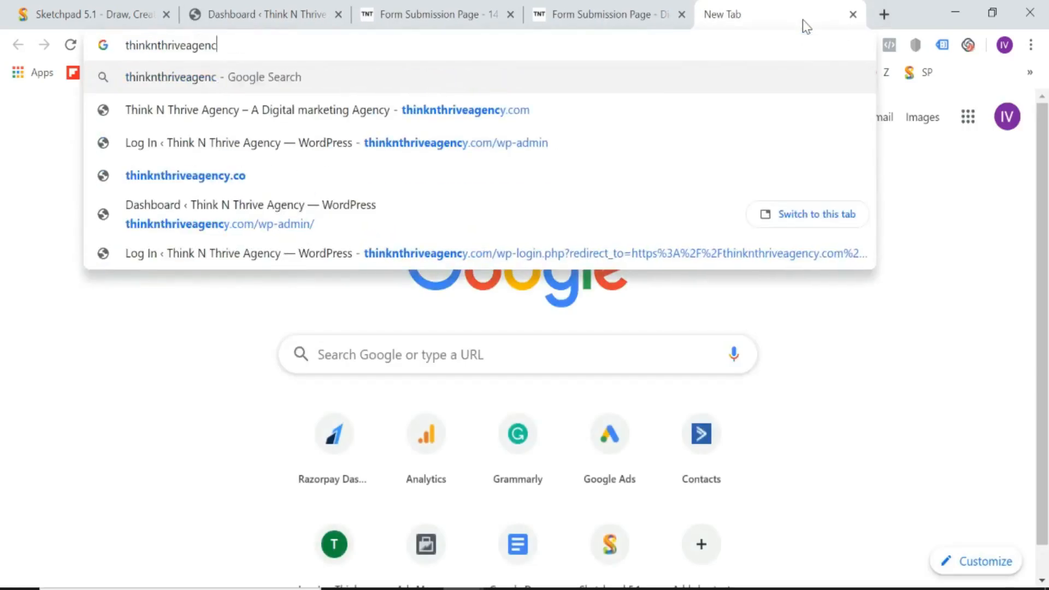
pyautogui.press('BackSpace')
pyautogui.press('BackSpace')
pyautogui.press('BackSpace')
pyautogui.press('BackSpace')
pyautogui.press('BackSpace')
pyautogui.press('BackSpace')
pyautogui.write('e.o')
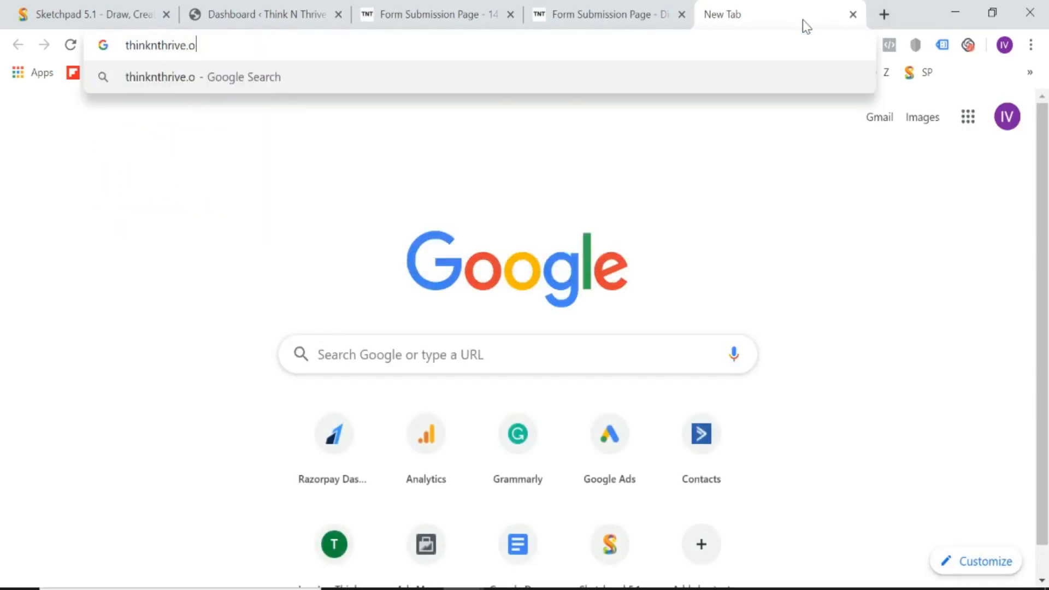
pyautogui.press('BackSpace')
pyautogui.press('BackSpace')
pyautogui.write('.in/')
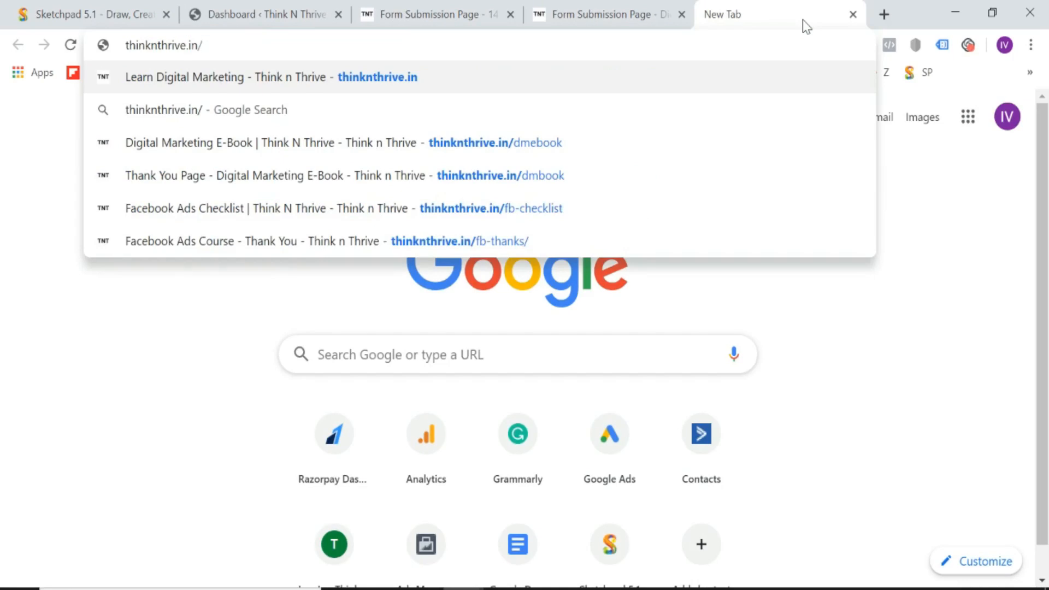
pyautogui.write('dm')
pyautogui.press('Down')
pyautogui.press('Down')
pyautogui.press('Down')
pyautogui.press('Return')
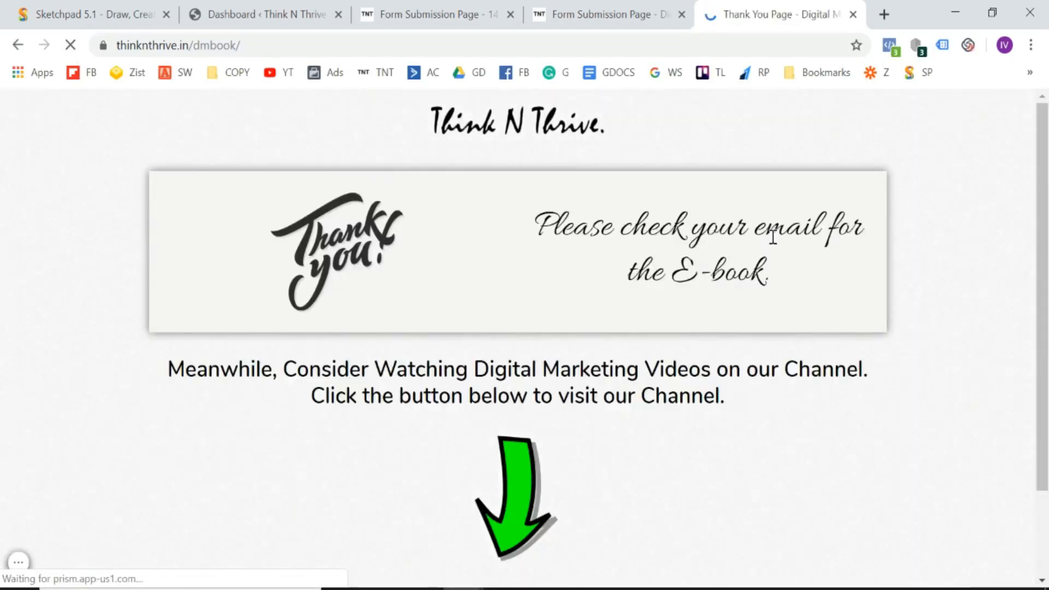
# - Revisit the digital marketing e-book's landing, form and thank-you pages, and return the checklist form to its landing page
pyautogui.click(573, 8)
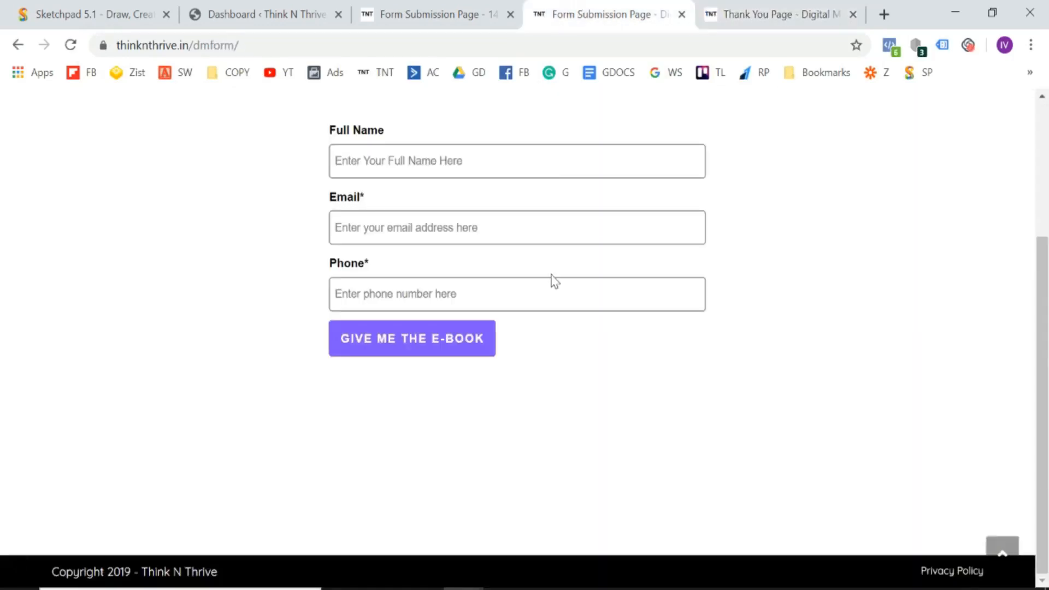
pyautogui.click(18, 44)
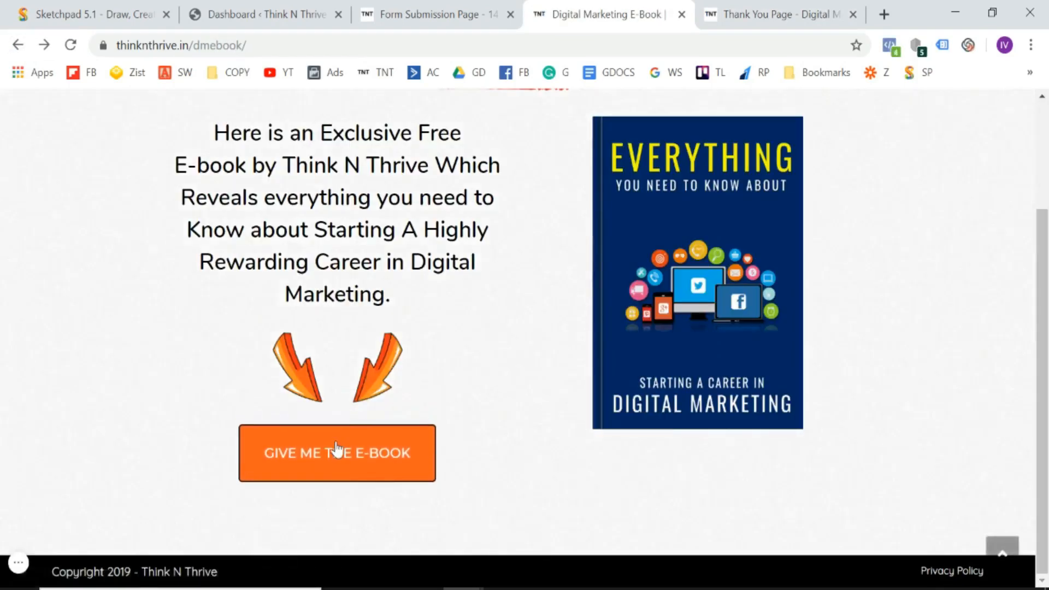
pyautogui.click(337, 449)
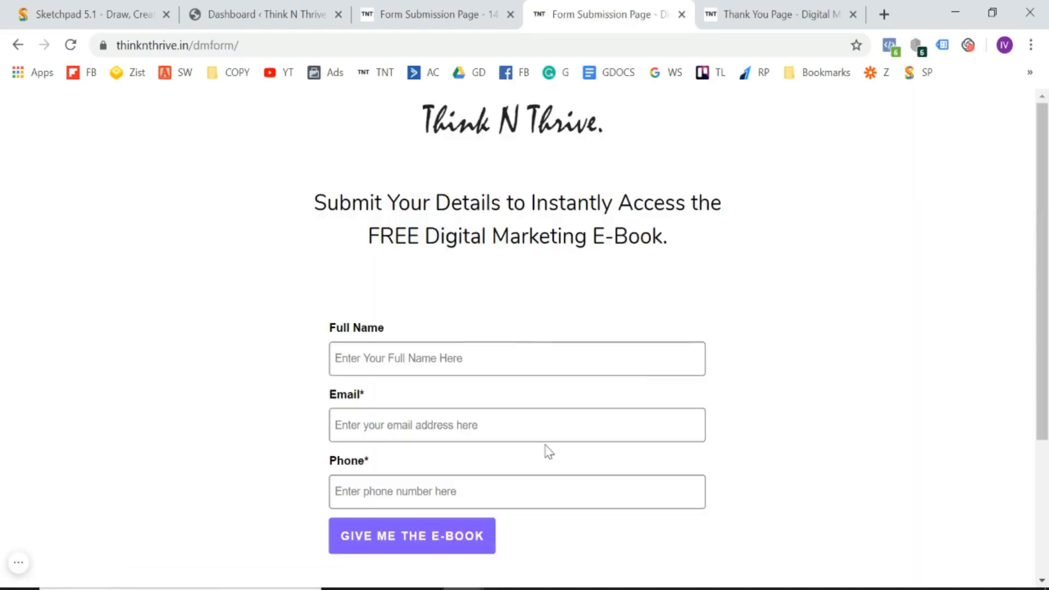
pyautogui.click(763, 4)
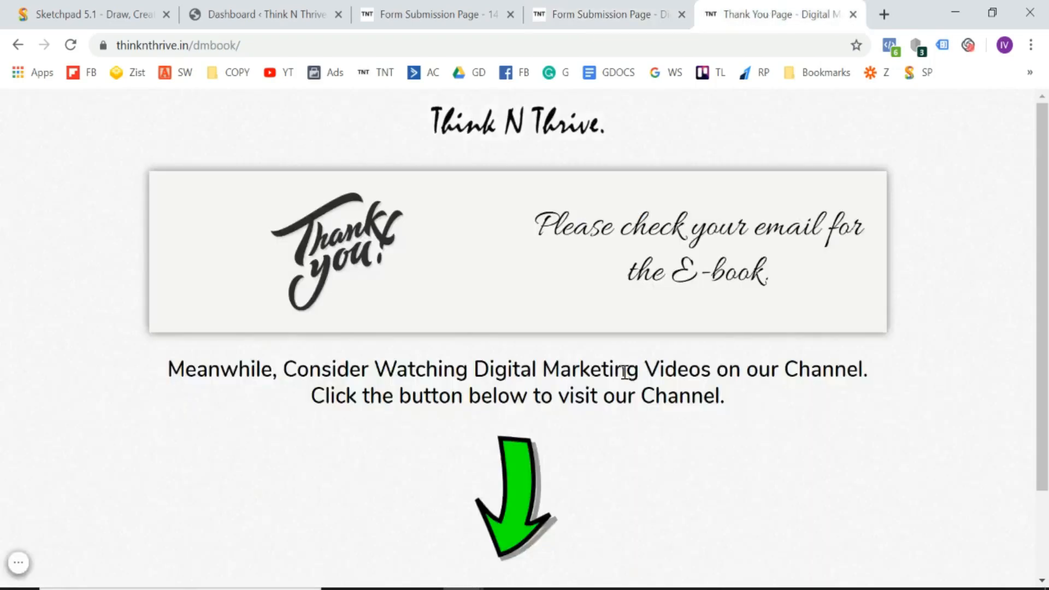
pyautogui.scroll(-2, 626, 374)
pyautogui.scroll(2, 628, 379)
pyautogui.click(440, 7)
pyautogui.click(18, 45)
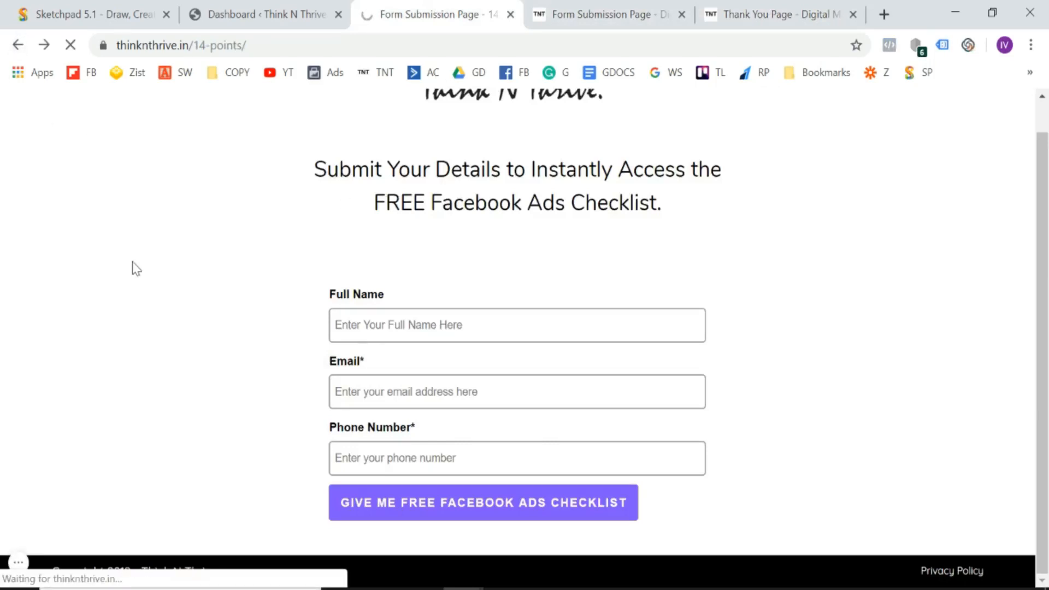
# - Switch to Sketchpad and draw a freehand square with the Pencil in the upper part of the canvas
pyautogui.click(26, 6)
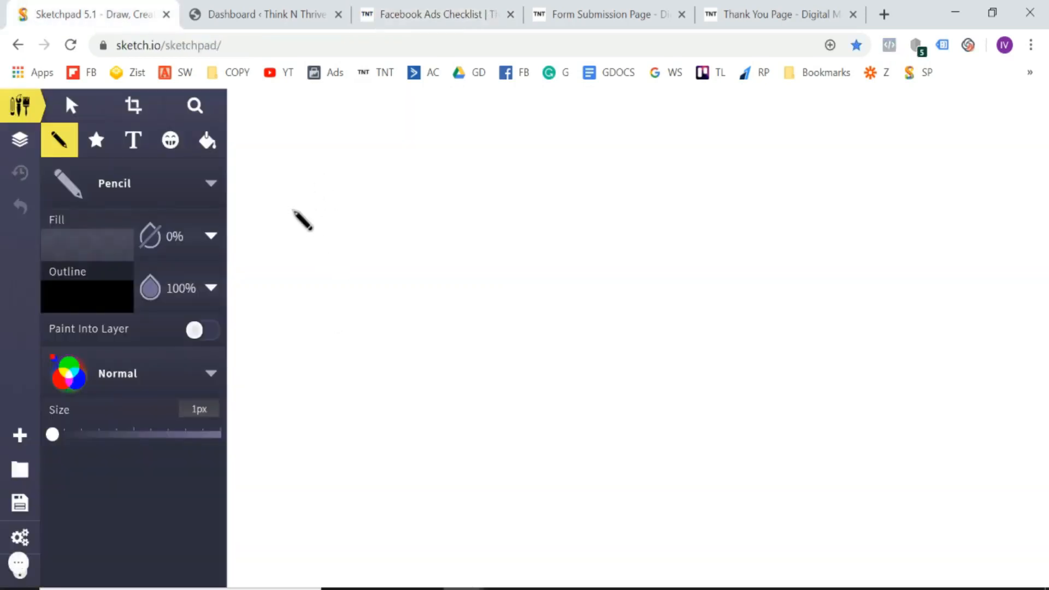
pyautogui.moveTo(294, 211); pyautogui.dragTo(301, 370)
pyautogui.moveTo(293, 207)
pyautogui.mouseDown()
pyautogui.moveTo(425, 223)
pyautogui.moveTo(462, 358)
pyautogui.moveTo(302, 365)
pyautogui.mouseUp()
# - Refer to the e-book landing page, and in Sketchpad draw an arrow beside the square leading to the handwritten letters LP
pyautogui.click(597, 6)
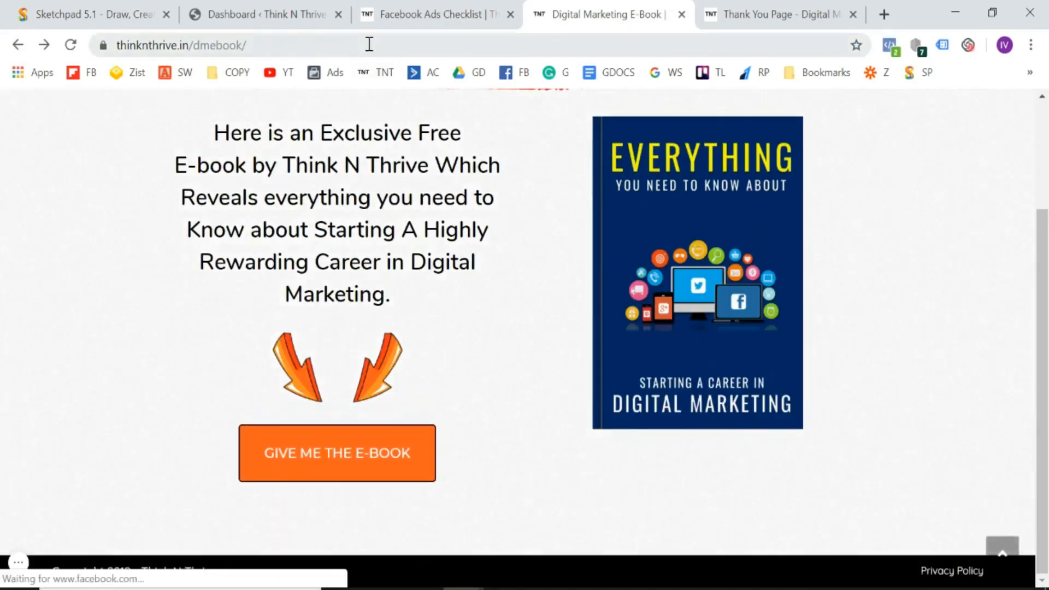
pyautogui.click(110, 7)
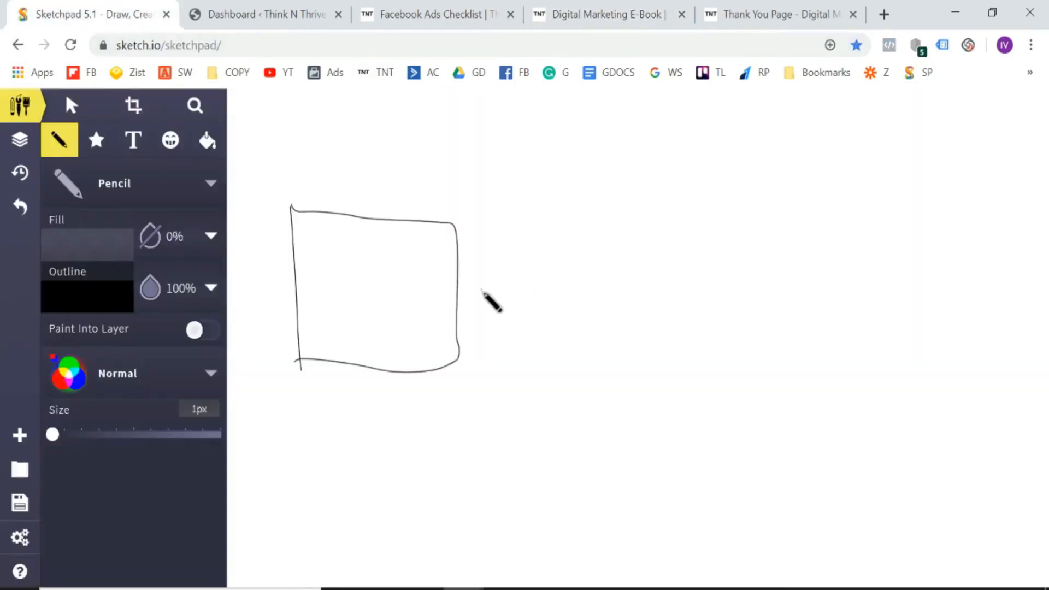
pyautogui.moveTo(478, 288)
pyautogui.mouseDown()
pyautogui.moveTo(580, 292)
pyautogui.moveTo(540, 386)
pyautogui.mouseUp()
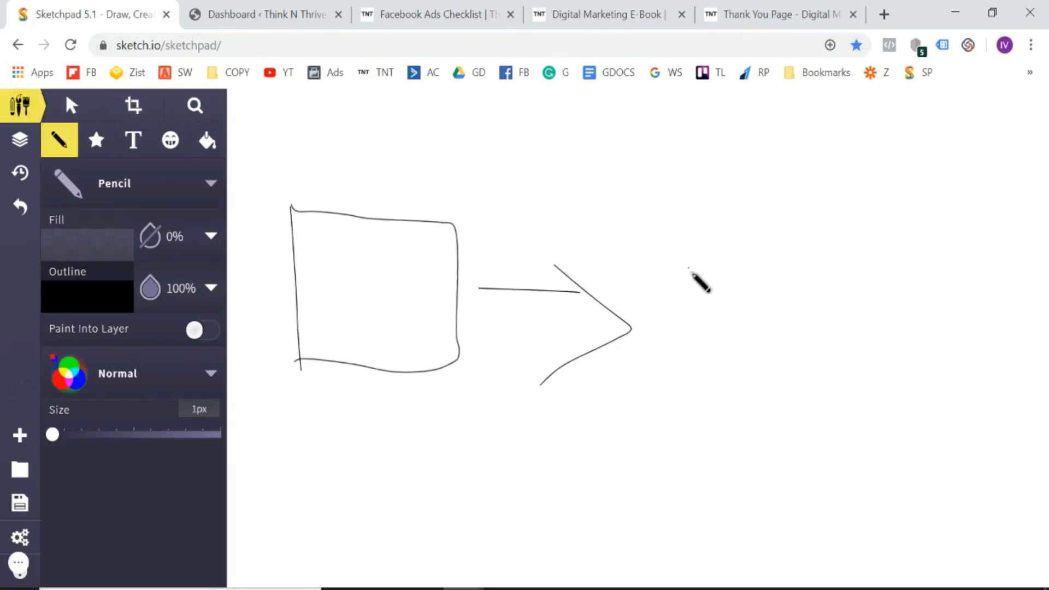
pyautogui.moveTo(688, 268); pyautogui.dragTo(751, 402)
pyautogui.moveTo(809, 281); pyautogui.dragTo(853, 430)
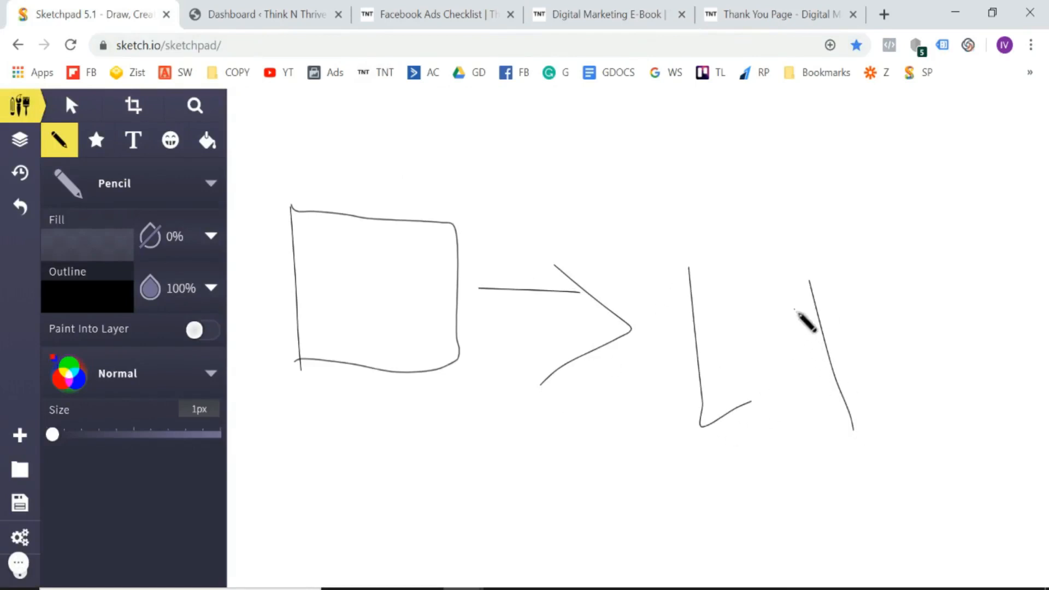
pyautogui.moveTo(795, 309)
pyautogui.mouseDown()
pyautogui.moveTo(857, 307)
pyautogui.moveTo(826, 321)
pyautogui.mouseUp()
# - Open the form from the e-book landing page, and back in Sketchpad handwrite the number 1 inside the square
pyautogui.click(606, 15)
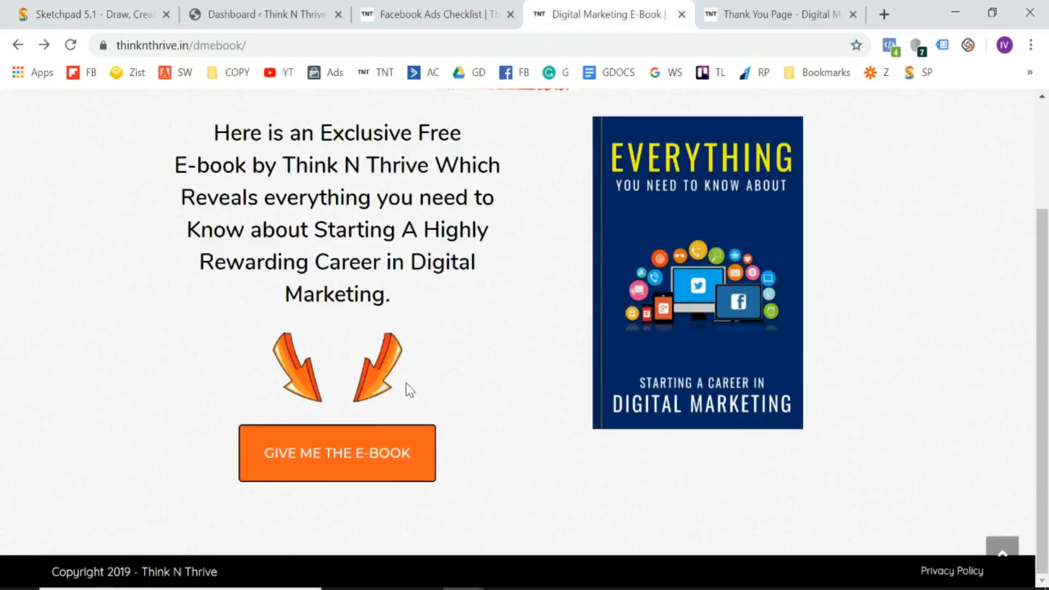
pyautogui.click(362, 477)
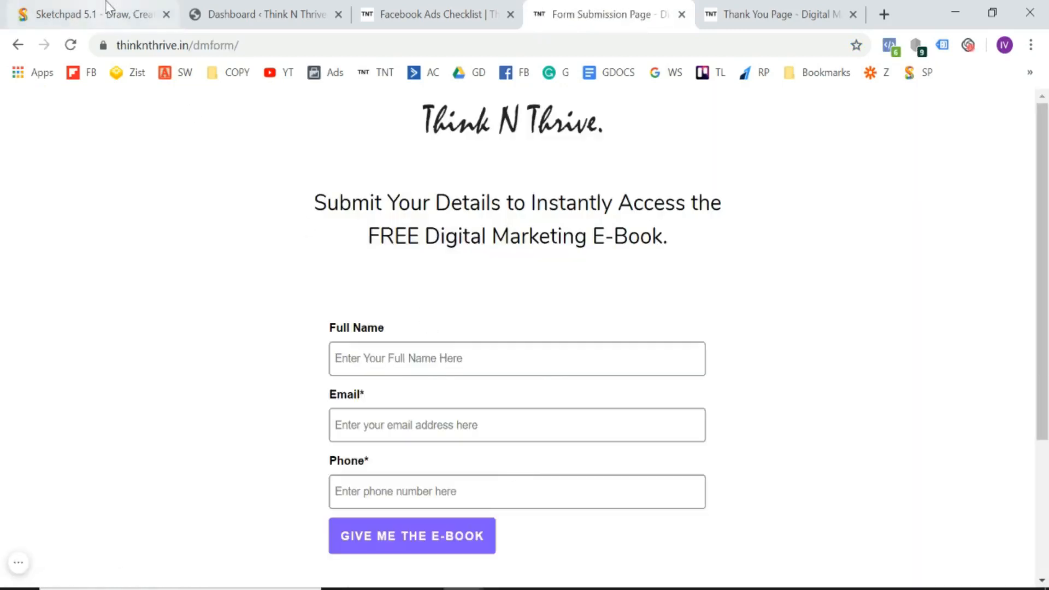
pyautogui.click(108, 7)
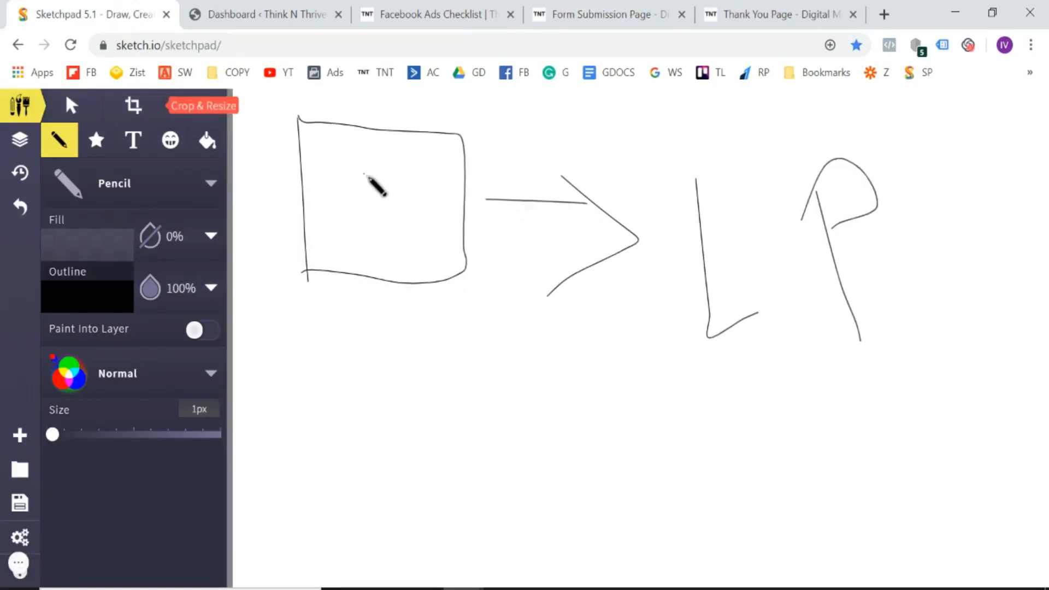
pyautogui.moveTo(364, 174); pyautogui.dragTo(360, 224)
pyautogui.moveTo(363, 173); pyautogui.dragTo(349, 194)
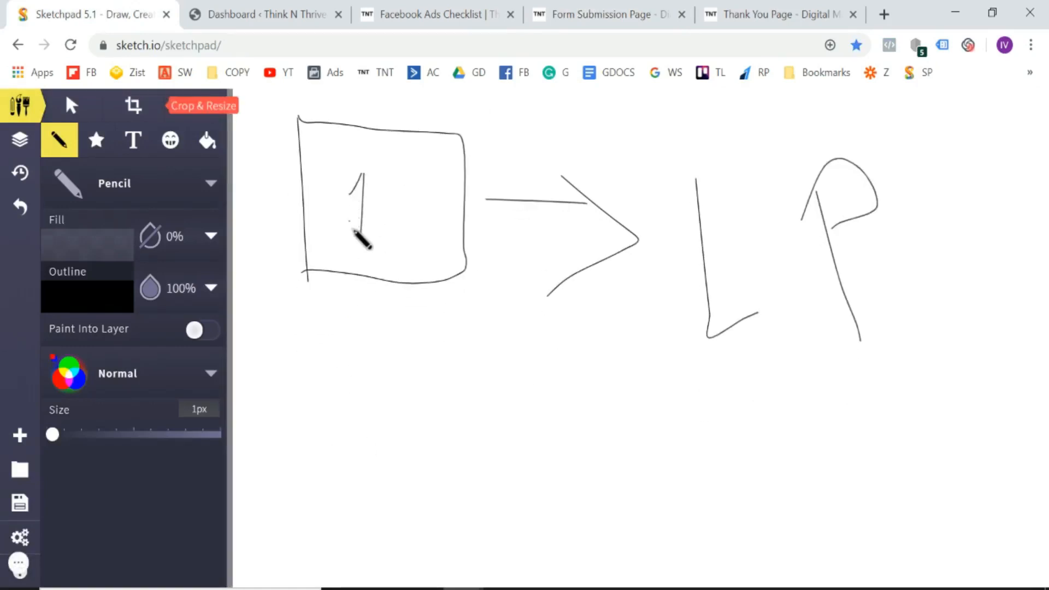
pyautogui.moveTo(349, 236); pyautogui.dragTo(377, 236)
# - Draw a second square below the first, handwrite 2 inside it, and add an arrow pointing away from it
pyautogui.scroll(-2, 378, 237)
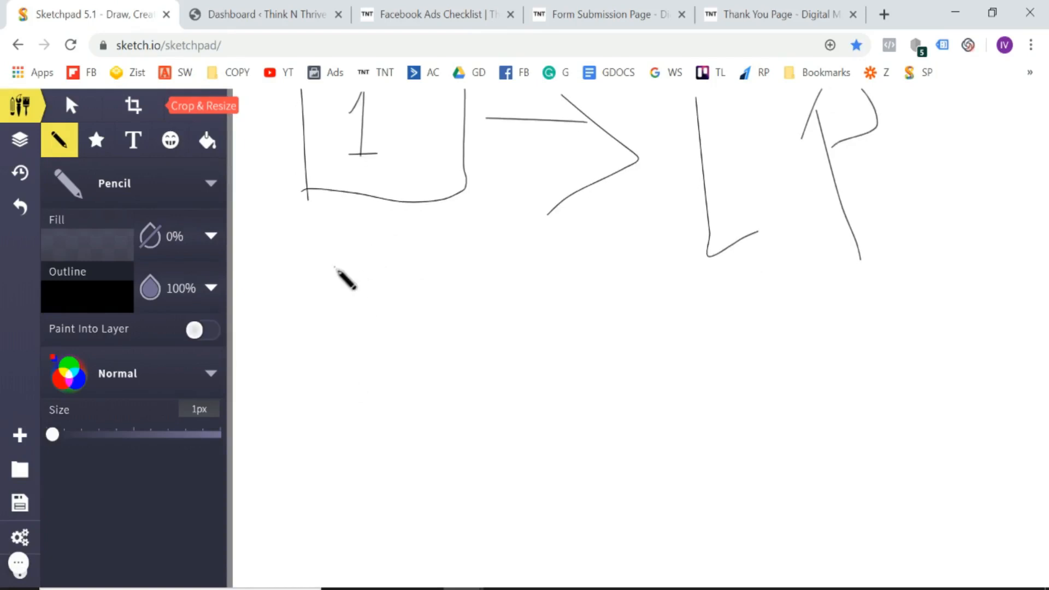
pyautogui.moveTo(332, 268); pyautogui.dragTo(310, 422)
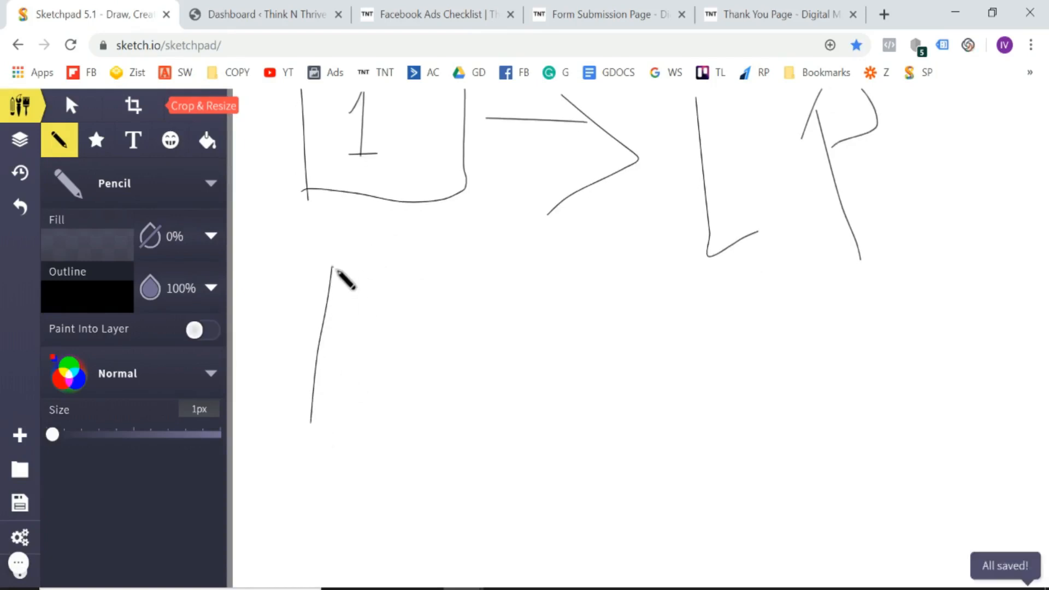
pyautogui.moveTo(332, 267)
pyautogui.mouseDown()
pyautogui.moveTo(457, 399)
pyautogui.moveTo(301, 421)
pyautogui.mouseUp()
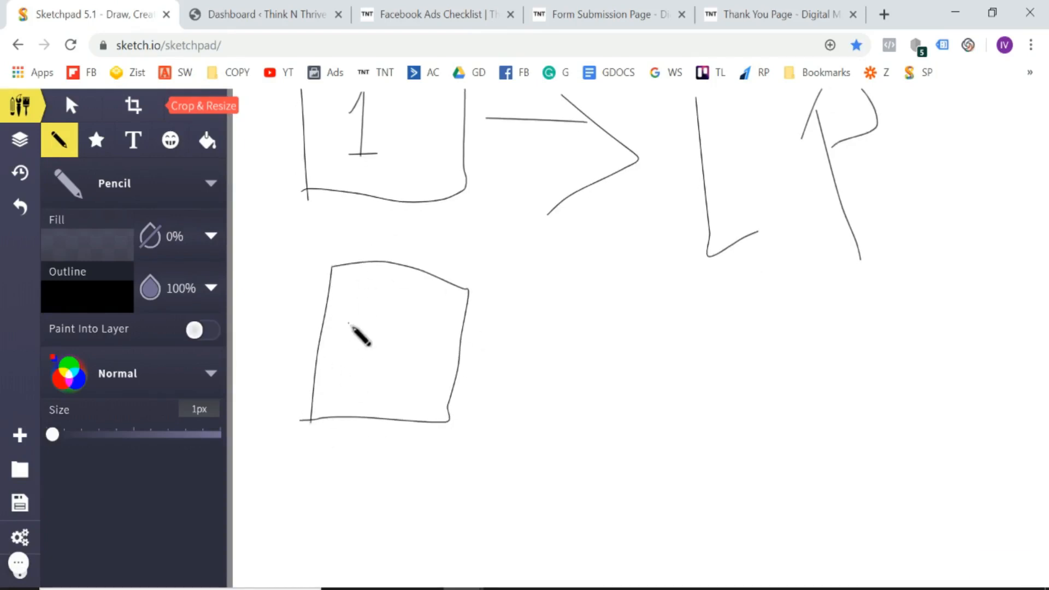
pyautogui.moveTo(350, 324)
pyautogui.mouseDown()
pyautogui.moveTo(382, 377)
pyautogui.moveTo(573, 379)
pyautogui.mouseUp()
pyautogui.moveTo(552, 362)
pyautogui.mouseDown()
pyautogui.moveTo(600, 387)
pyautogui.moveTo(517, 438)
pyautogui.mouseUp()
# - Handwrite the letters FS beside the arrow that points away from the second square
pyautogui.moveTo(664, 359); pyautogui.dragTo(680, 485)
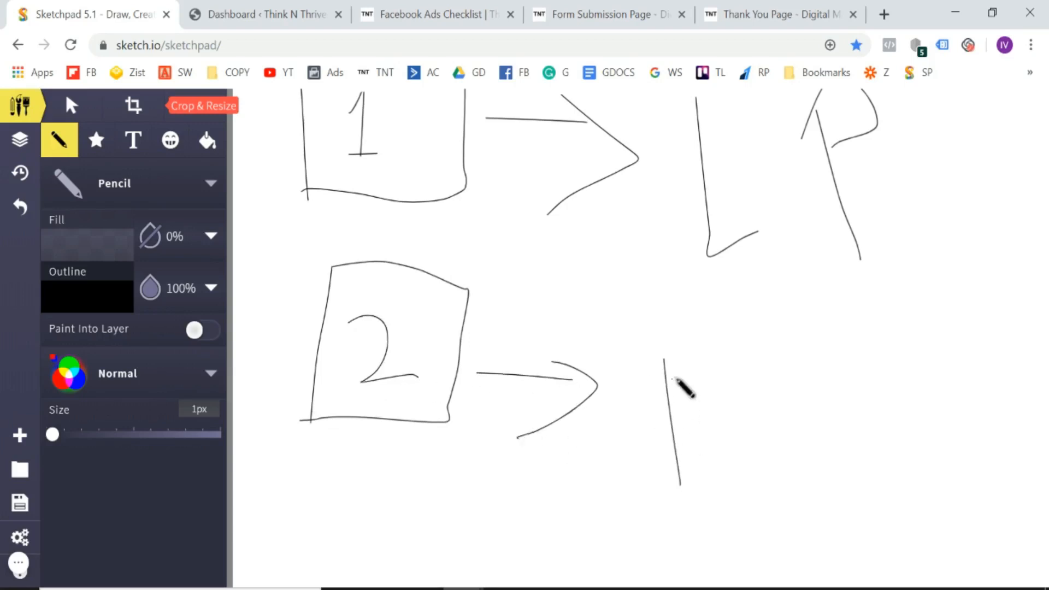
pyautogui.moveTo(661, 358); pyautogui.dragTo(731, 348)
pyautogui.moveTo(668, 410); pyautogui.dragTo(733, 406)
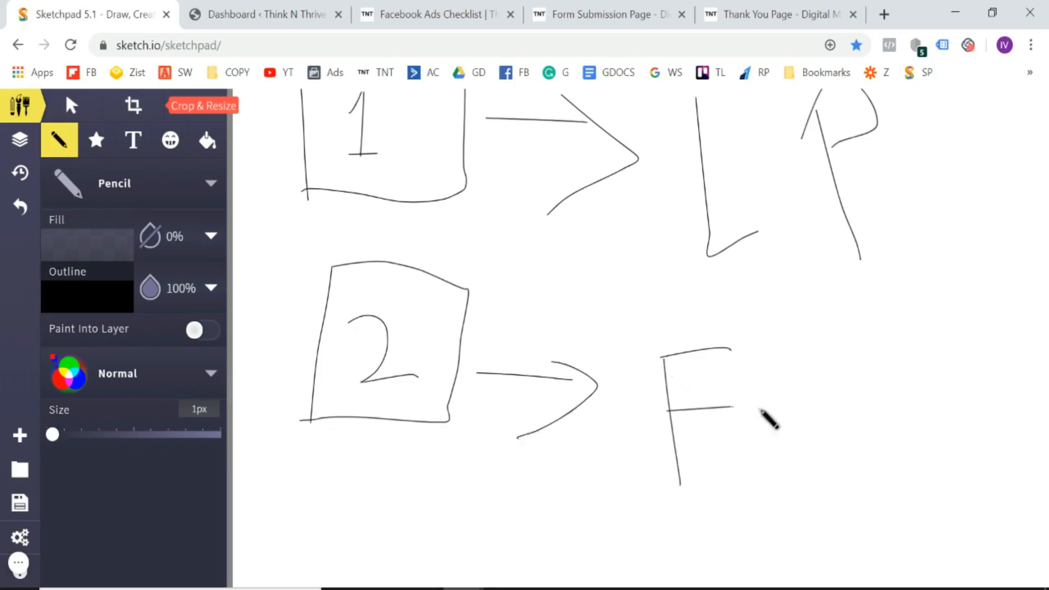
pyautogui.moveTo(883, 340)
pyautogui.mouseDown()
pyautogui.moveTo(805, 376)
pyautogui.moveTo(868, 448)
pyautogui.moveTo(792, 440)
pyautogui.mouseUp()
# - Refer to the thank-you page, and in Sketchpad draw a third square below the second with a handwritten 3 inside it
pyautogui.scroll(-3, 803, 451)
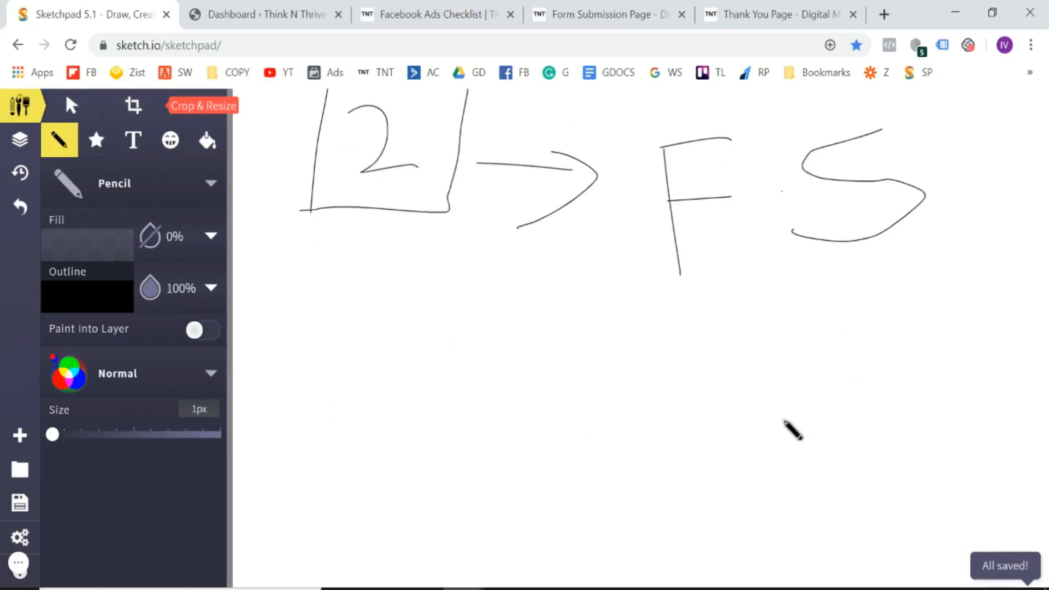
pyautogui.click(733, 3)
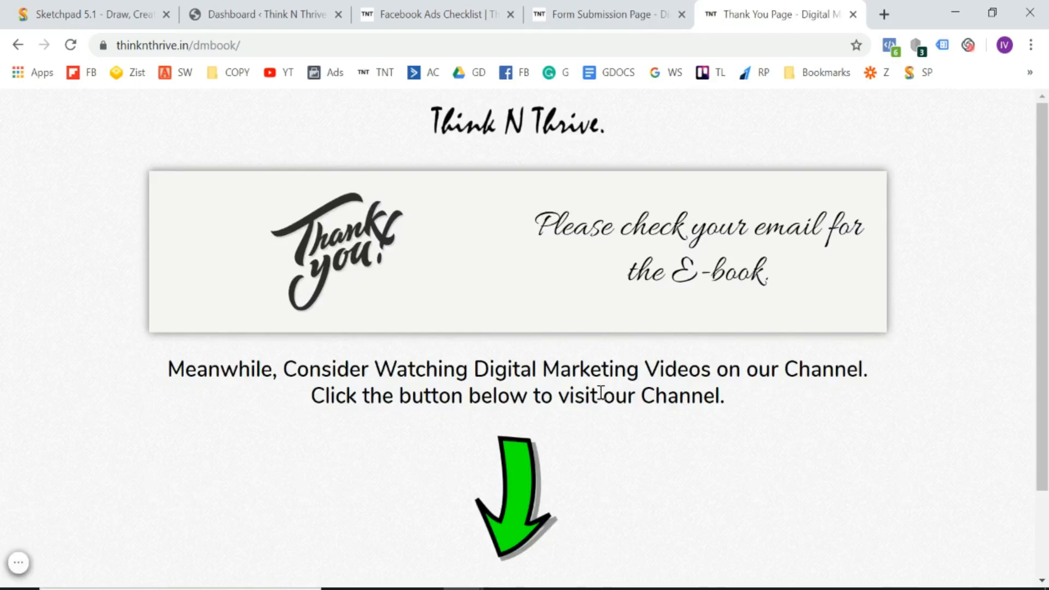
pyautogui.click(405, 5)
pyautogui.click(238, 2)
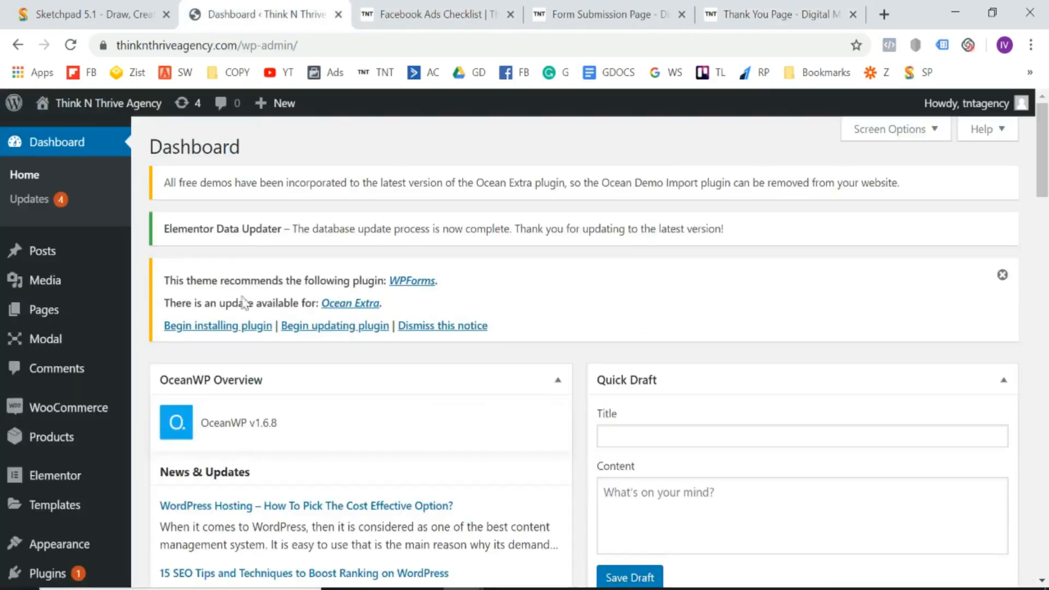
pyautogui.click(118, 7)
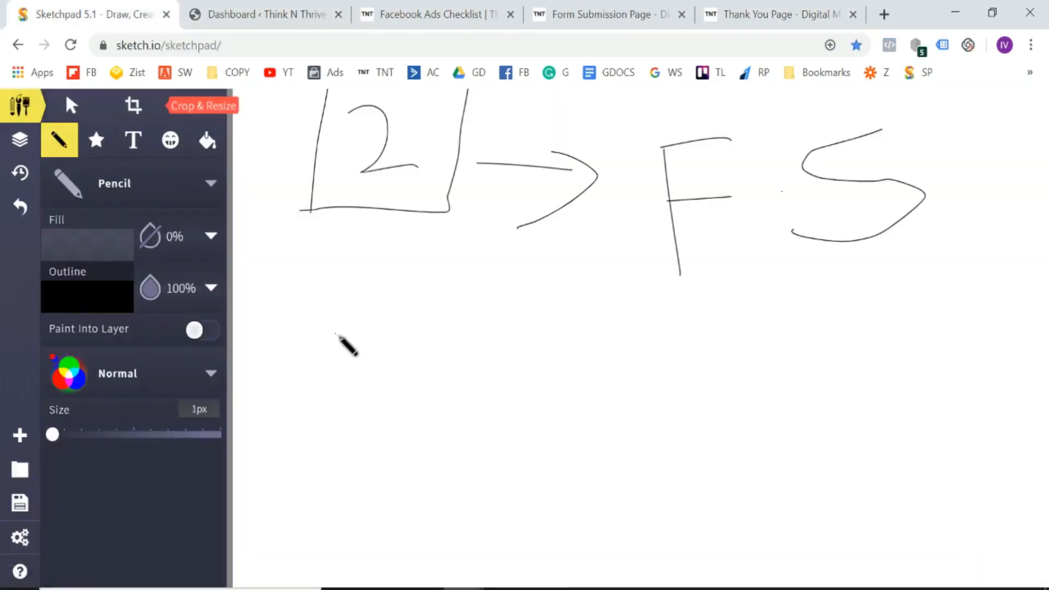
pyautogui.moveTo(333, 328); pyautogui.dragTo(323, 496)
pyautogui.moveTo(334, 328)
pyautogui.mouseDown()
pyautogui.moveTo(429, 347)
pyautogui.moveTo(415, 511)
pyautogui.moveTo(286, 481)
pyautogui.mouseUp()
pyautogui.moveTo(354, 400)
pyautogui.mouseDown()
pyautogui.moveTo(374, 400)
pyautogui.moveTo(365, 480)
pyautogui.mouseUp()
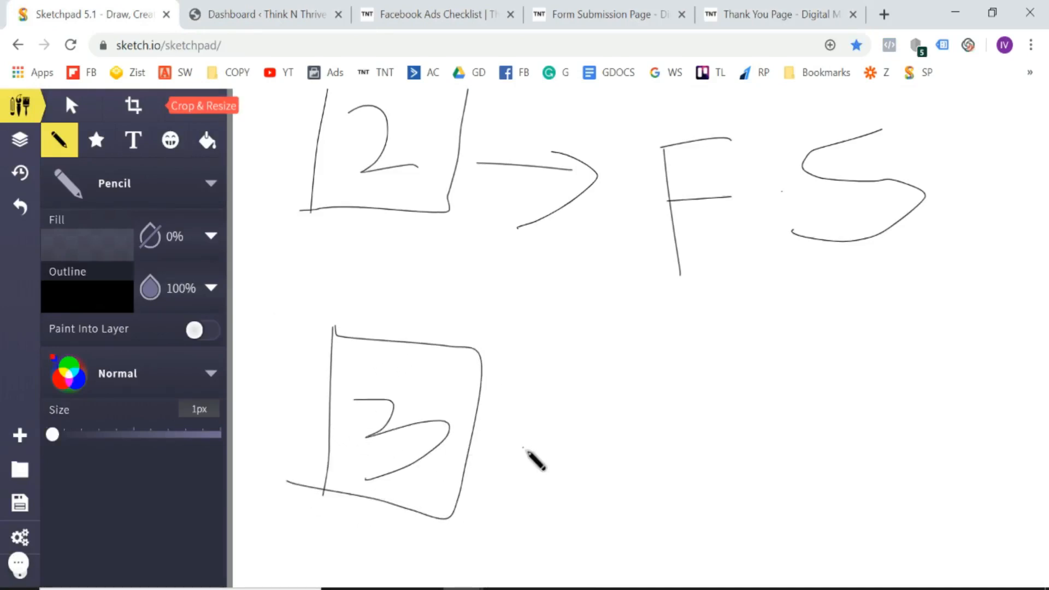
# - Draw an arrow beside the third square leading to the handwritten letters TY
pyautogui.moveTo(523, 447); pyautogui.dragTo(617, 441)
pyautogui.moveTo(570, 415); pyautogui.dragTo(609, 527)
pyautogui.moveTo(704, 410)
pyautogui.mouseDown()
pyautogui.moveTo(783, 402)
pyautogui.moveTo(760, 421)
pyautogui.moveTo(771, 550)
pyautogui.mouseUp()
pyautogui.moveTo(806, 410)
pyautogui.mouseDown()
pyautogui.moveTo(879, 454)
pyautogui.moveTo(853, 586)
pyautogui.mouseUp()
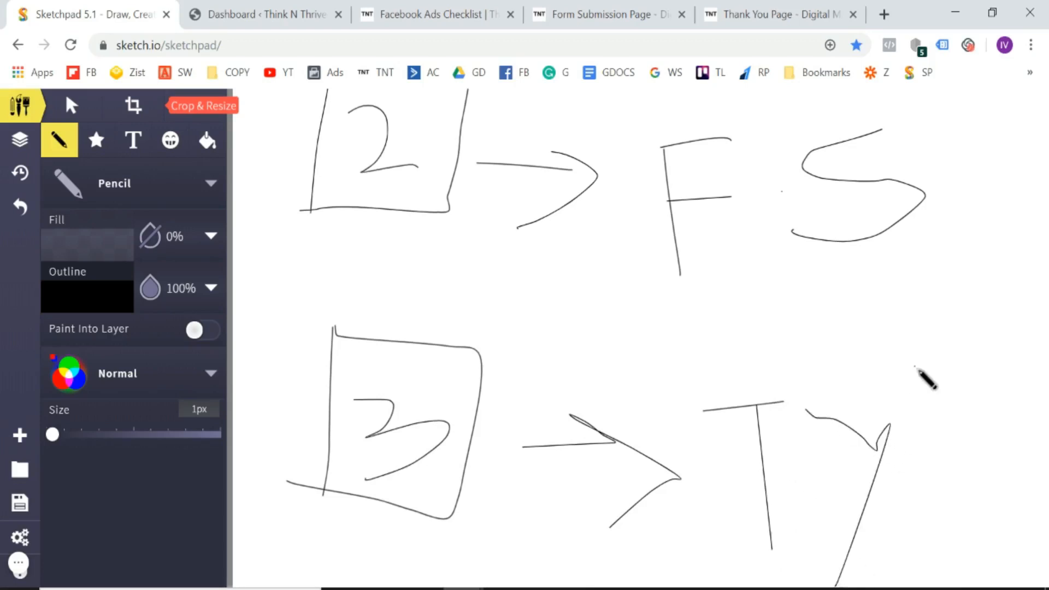
# - Review the sketched funnel sequence from square 1 down to square 3
pyautogui.scroll(5, 925, 375)
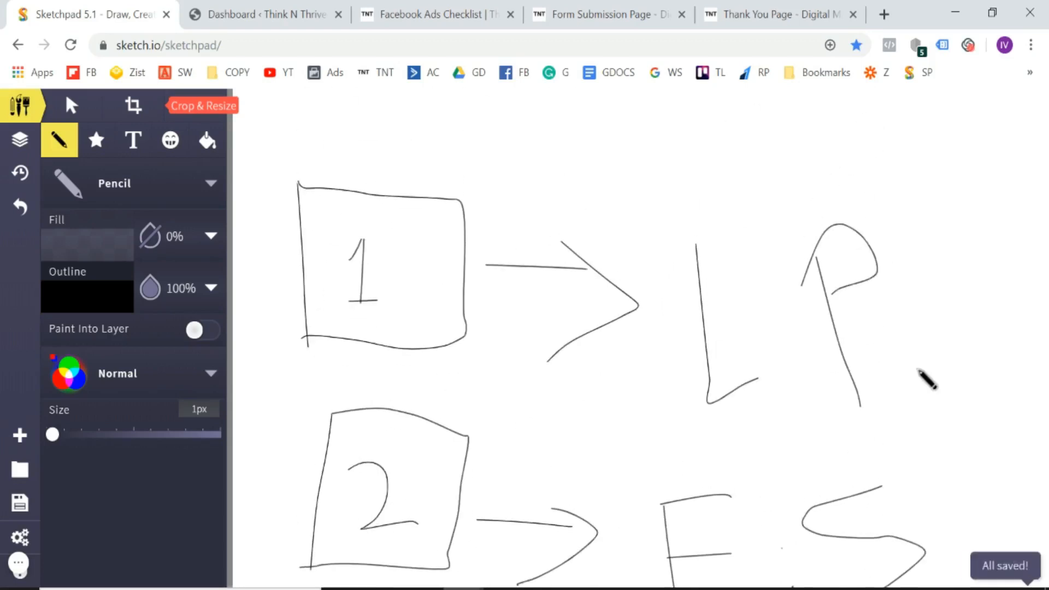
pyautogui.scroll(-2, 919, 370)
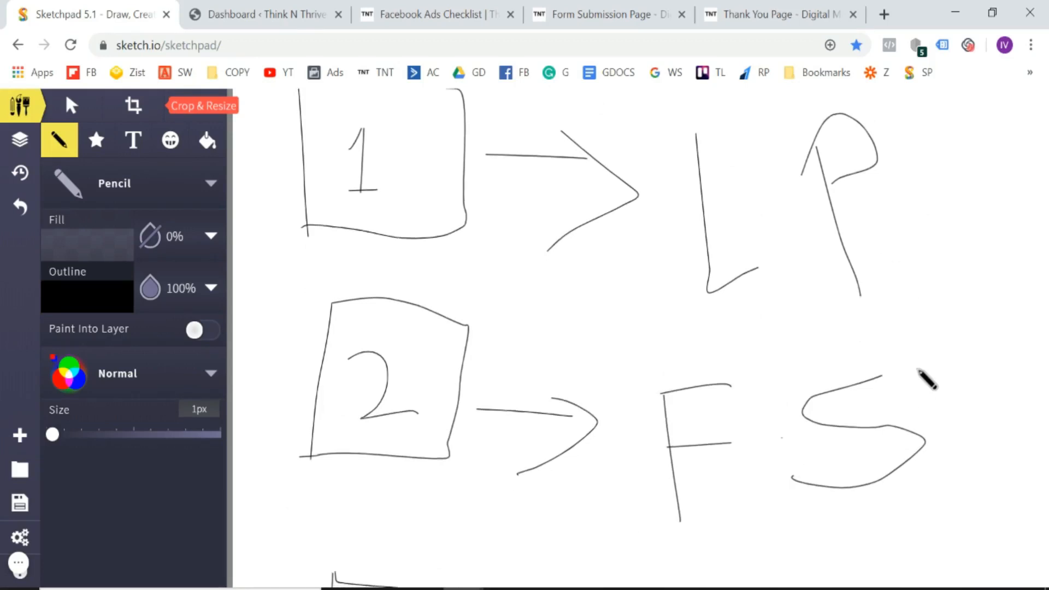
pyautogui.scroll(-2, 927, 380)
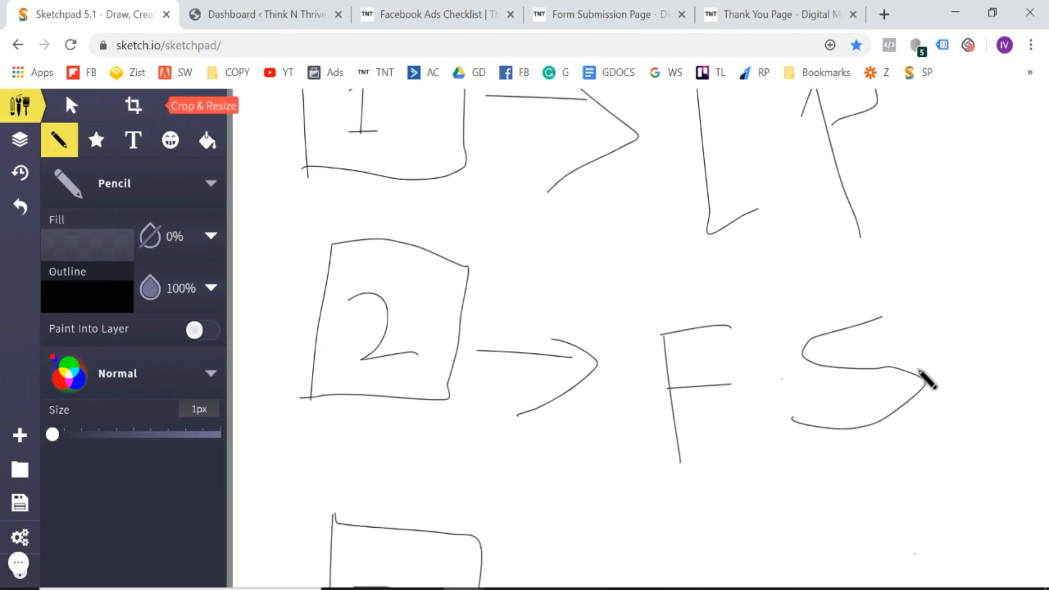
pyautogui.scroll(-3, 927, 379)
pyautogui.scroll(-3, 928, 380)
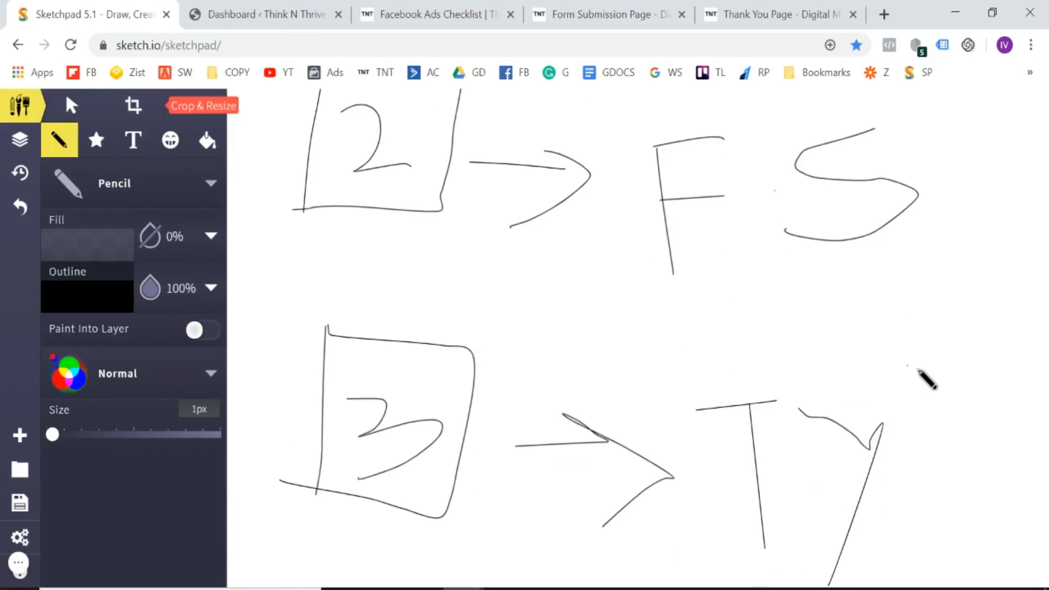
# - View the form and Facebook Ads checklist pages, and take the form submission page back to the e-book landing page
pyautogui.click(593, 7)
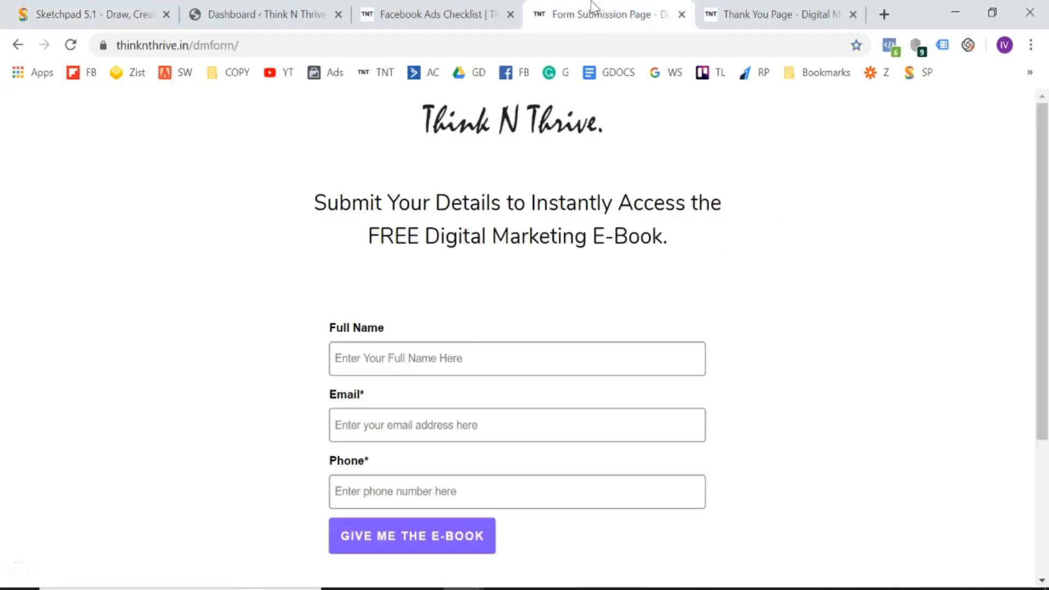
pyautogui.click(477, 8)
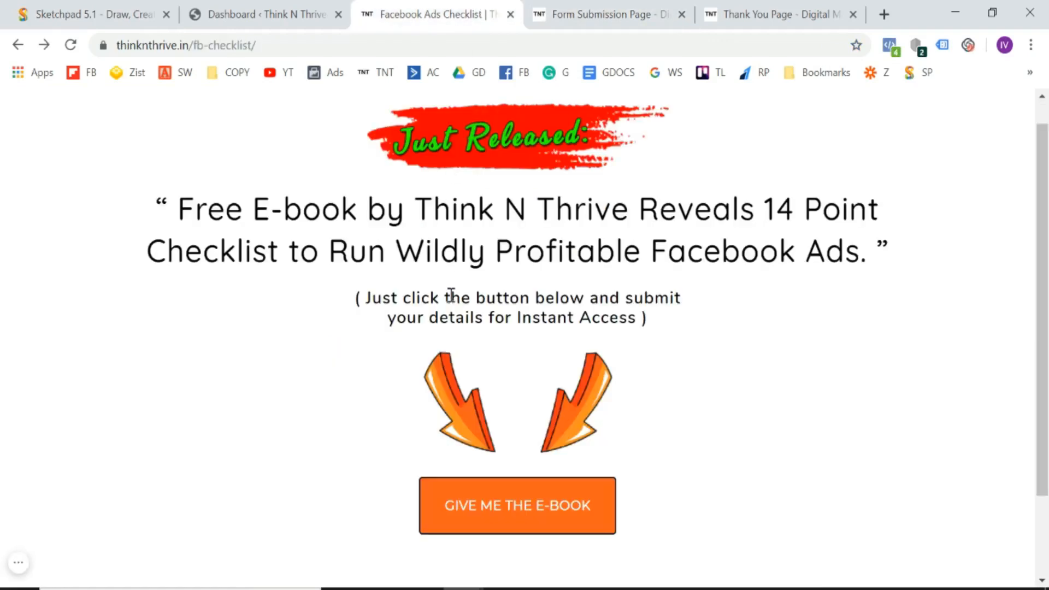
pyautogui.click(662, 3)
pyautogui.click(2, 42)
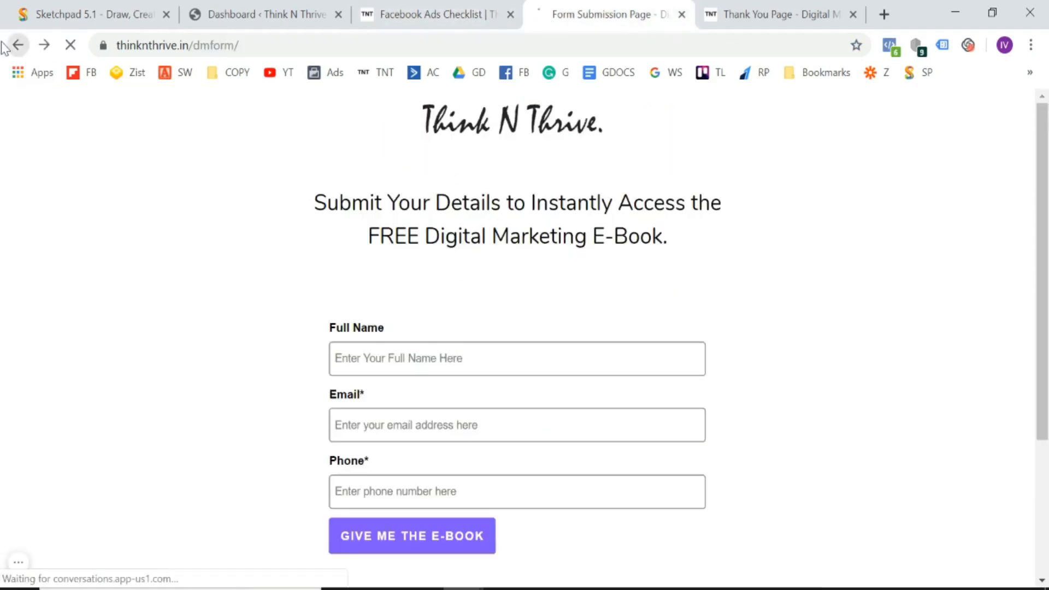
# - Return to Sketchpad and go over the LP, FS and TY stages of the sketch again
pyautogui.click(73, 7)
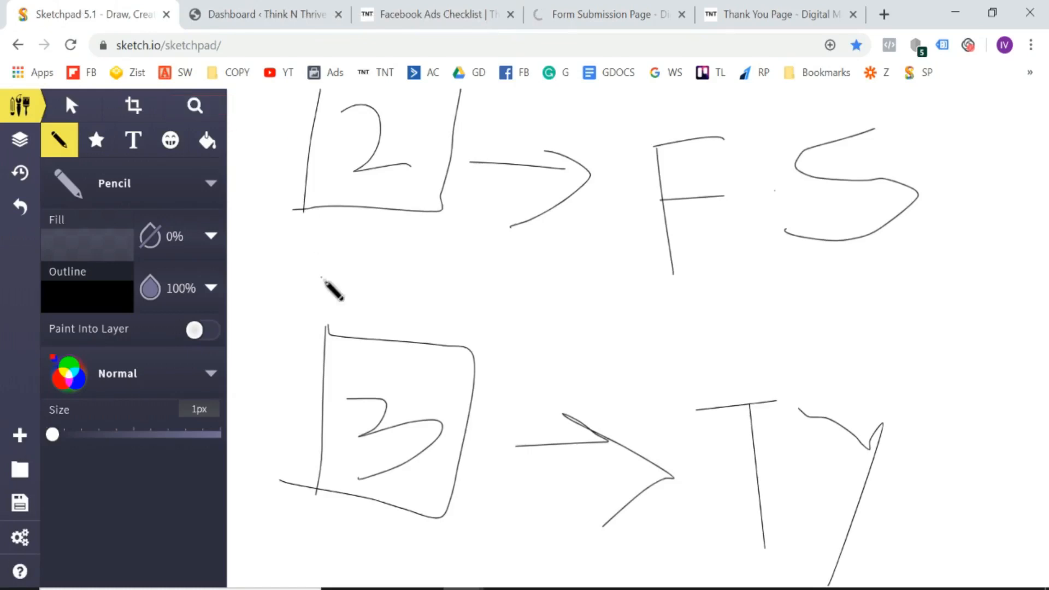
pyautogui.scroll(5, 325, 279)
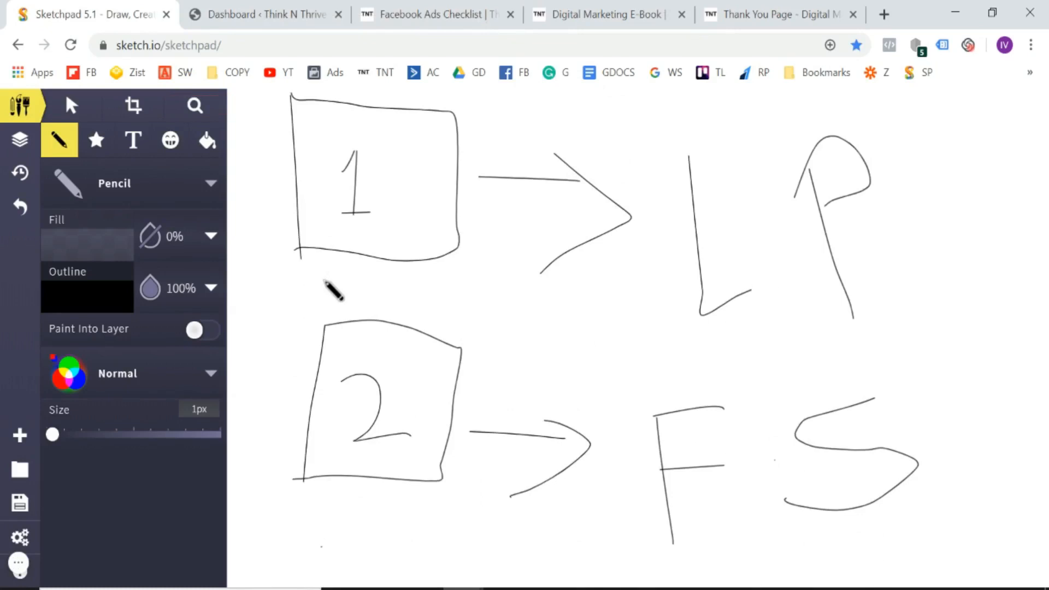
pyautogui.scroll(-7, 330, 290)
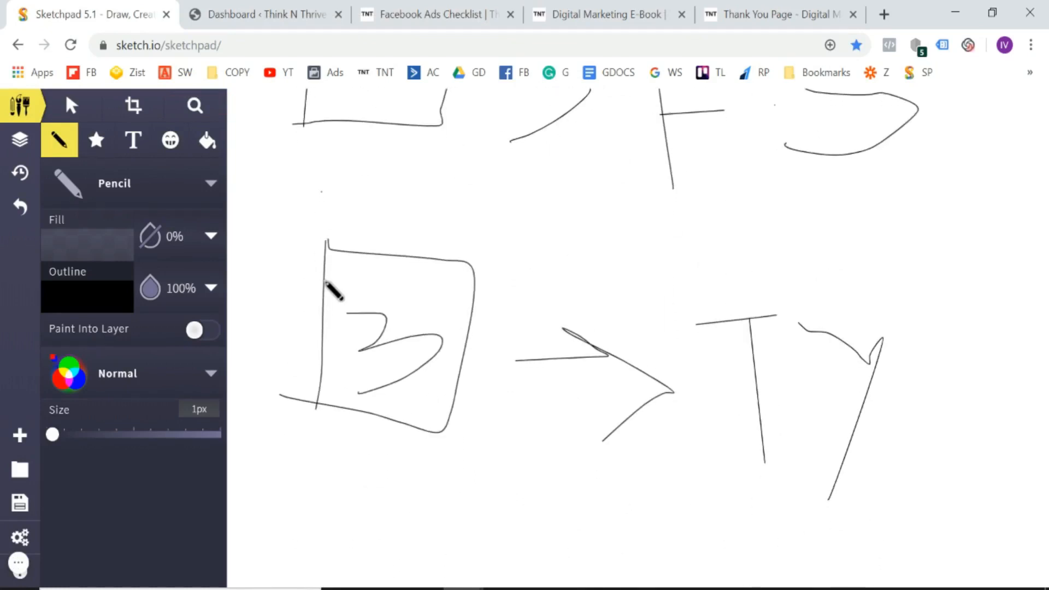
pyautogui.scroll(7, 333, 292)
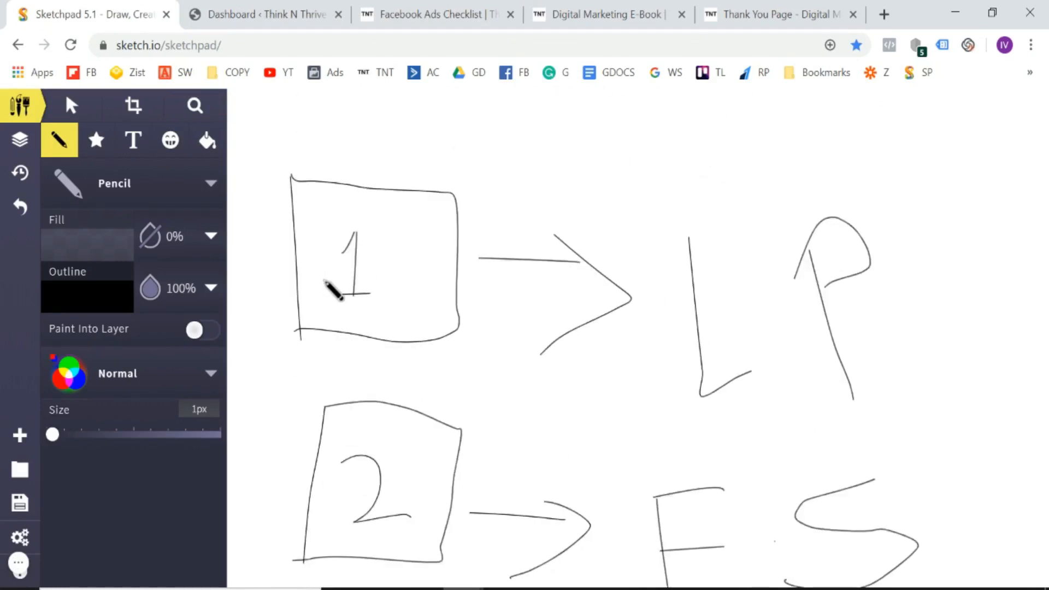
# - Compare the Digital Marketing e-book landing page with the Facebook Ads checklist landing page, including their headlines and e-book buttons
pyautogui.click(569, 4)
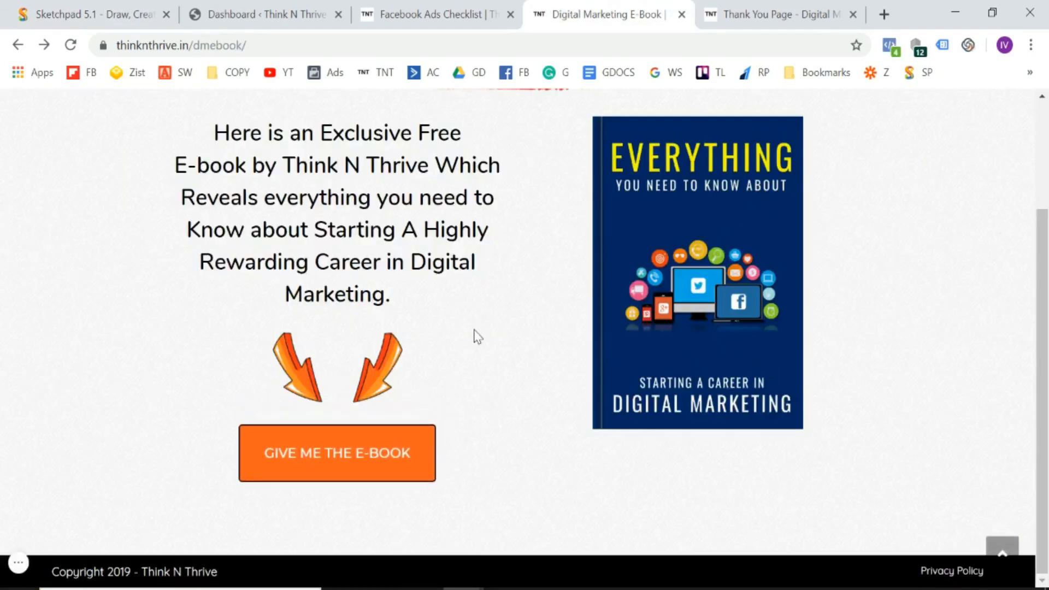
pyautogui.scroll(3, 478, 337)
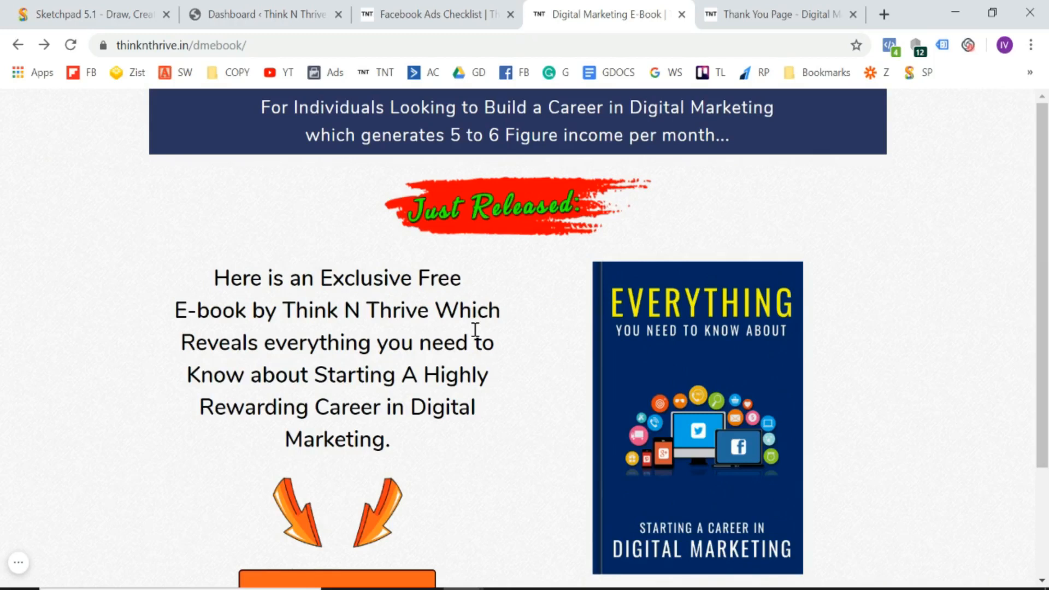
pyautogui.scroll(-2, 473, 327)
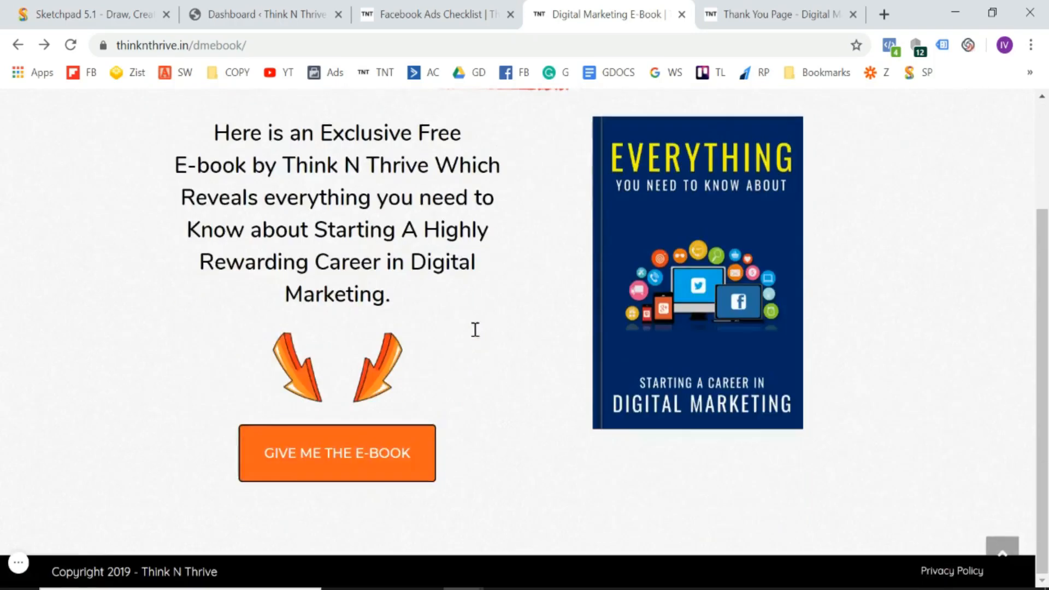
pyautogui.scroll(3, 473, 327)
pyautogui.click(434, 12)
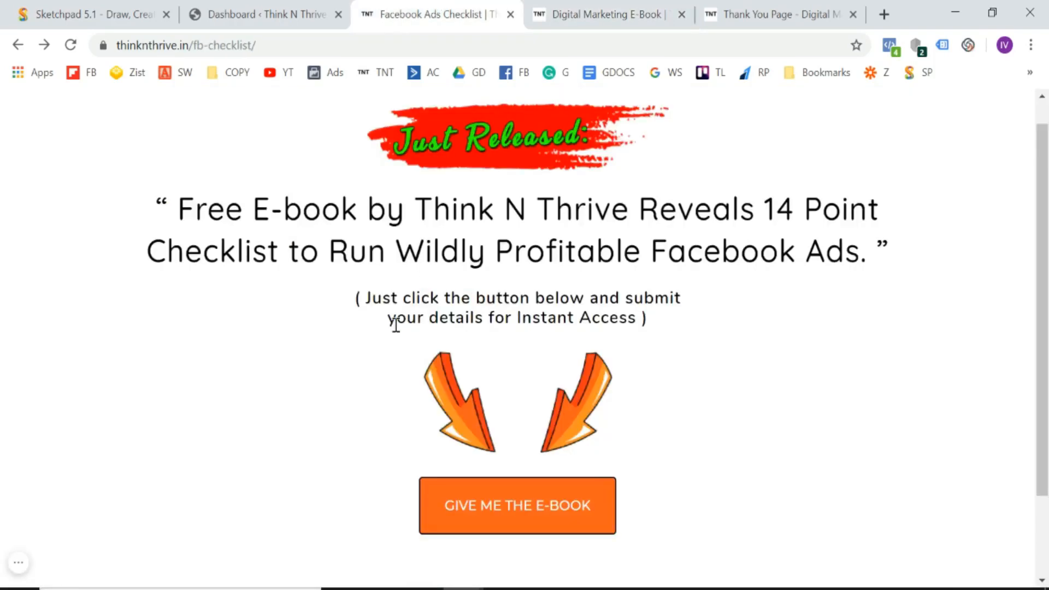
pyautogui.click(546, 4)
pyautogui.scroll(-3, 536, 321)
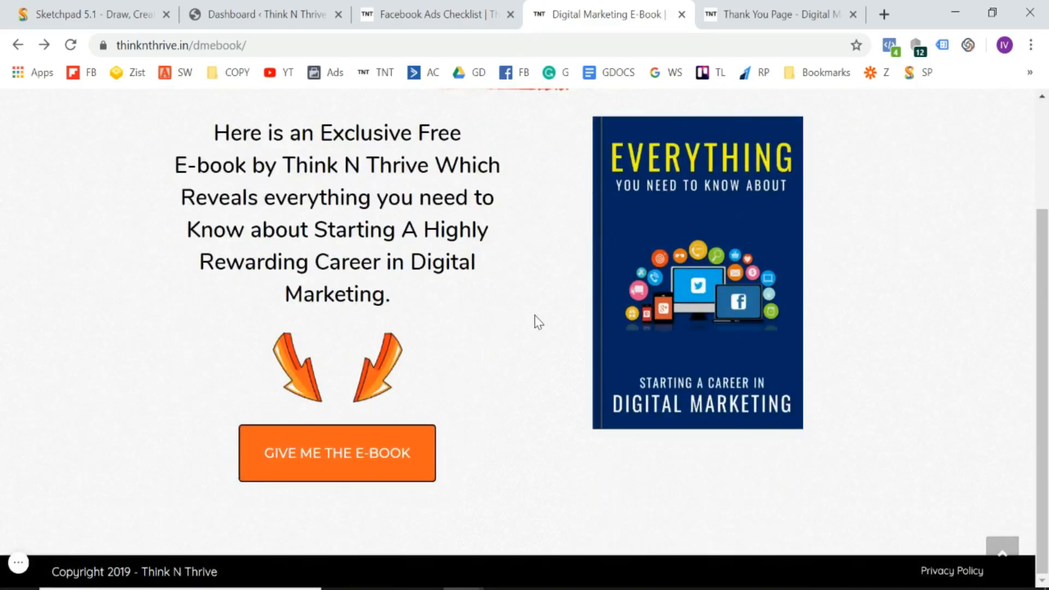
pyautogui.scroll(3, 538, 323)
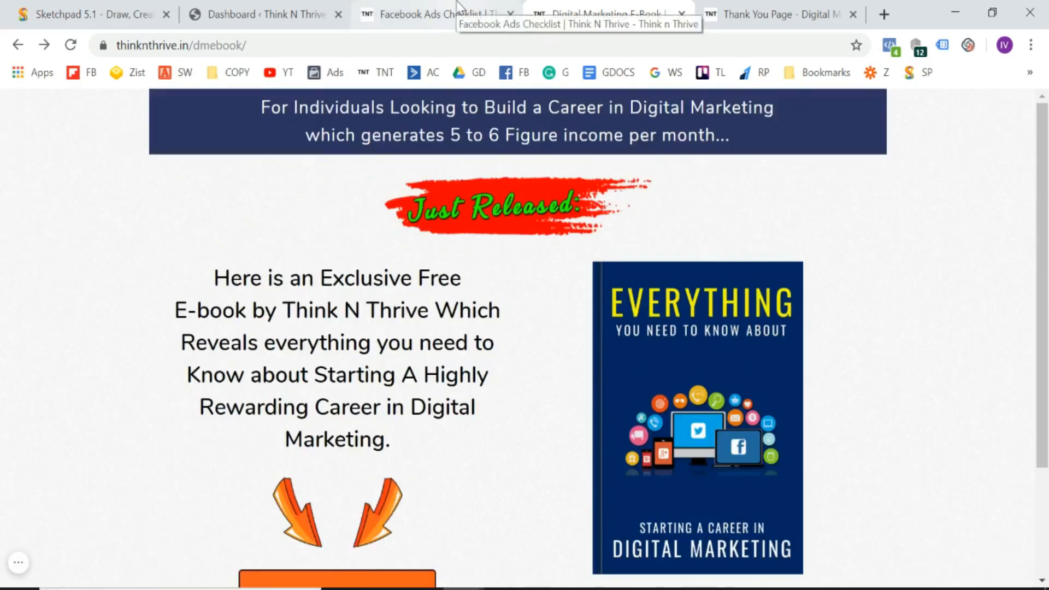
pyautogui.click(458, 7)
# - Switch to the WordPress dashboard, open the list of all pages and start a new page
pyautogui.click(235, 14)
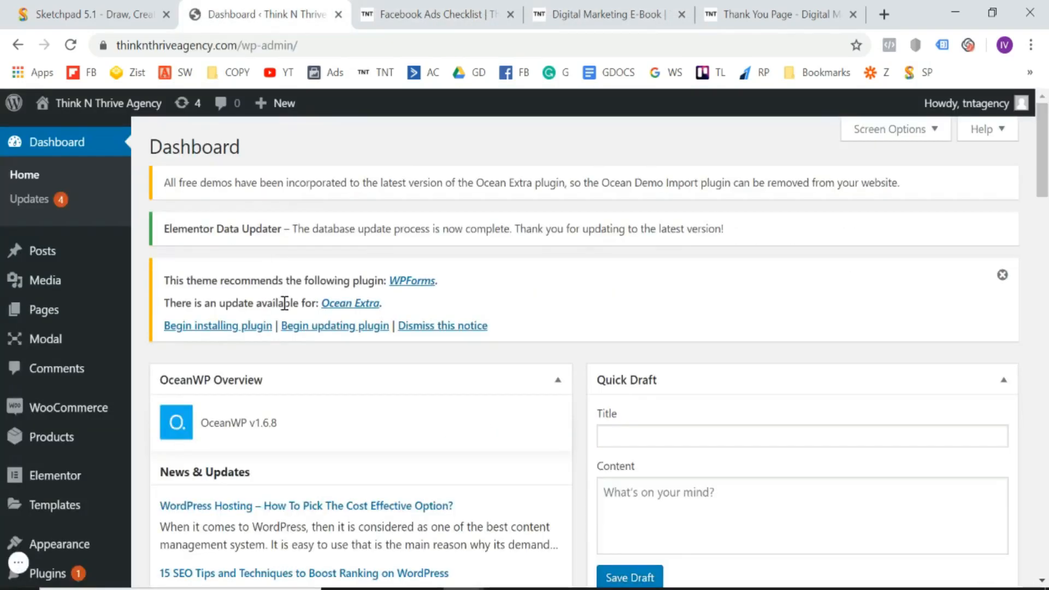
pyautogui.moveTo(92, 321)
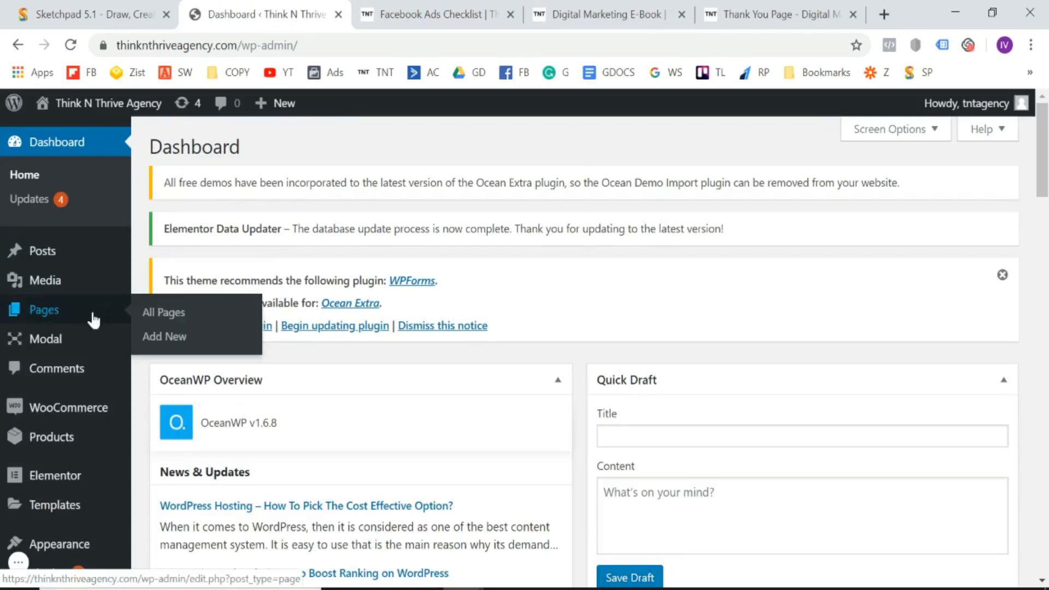
pyautogui.click(149, 314)
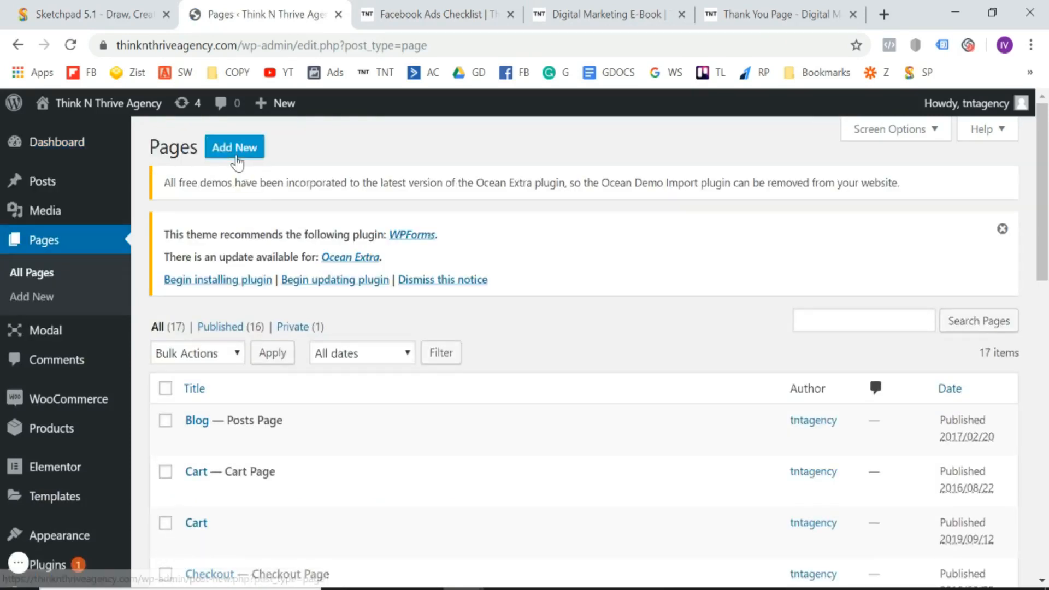
pyautogui.click(236, 161)
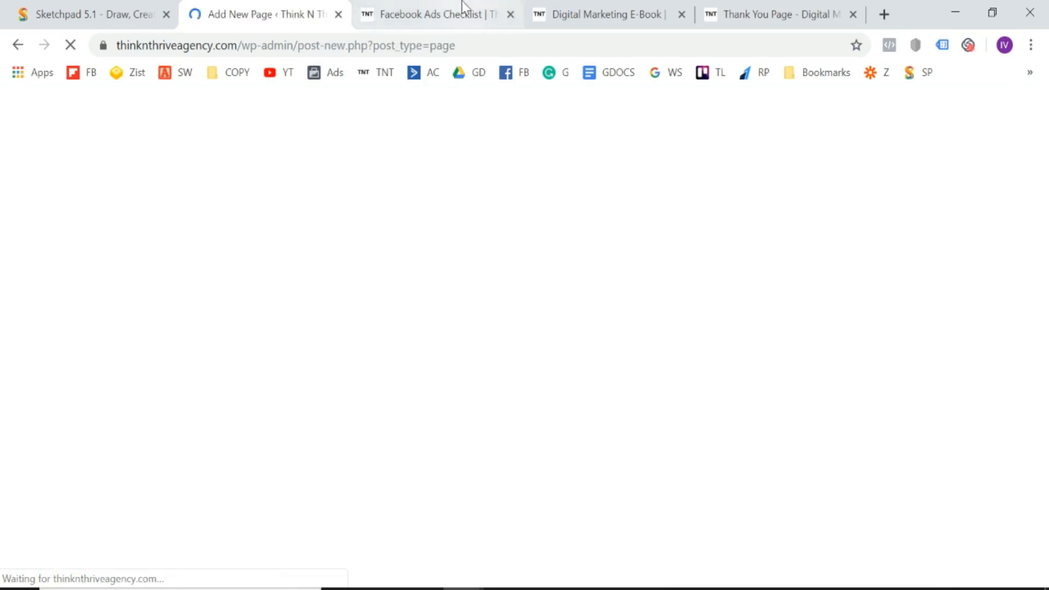
# - Look again at the Facebook Ads checklist and Digital Marketing e-book landing pages while the new page loads
pyautogui.click(461, 5)
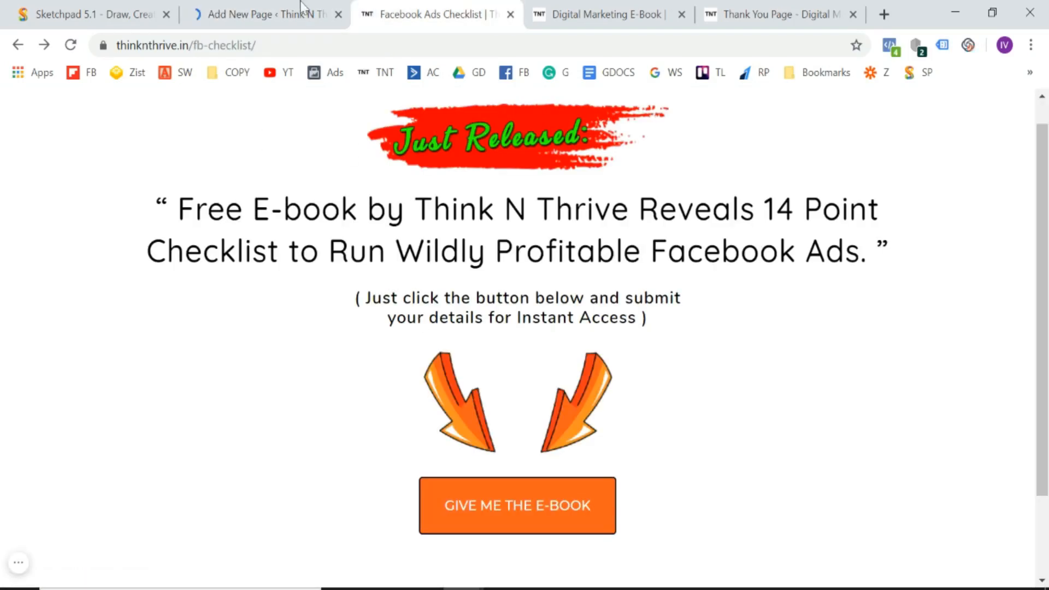
pyautogui.click(282, 8)
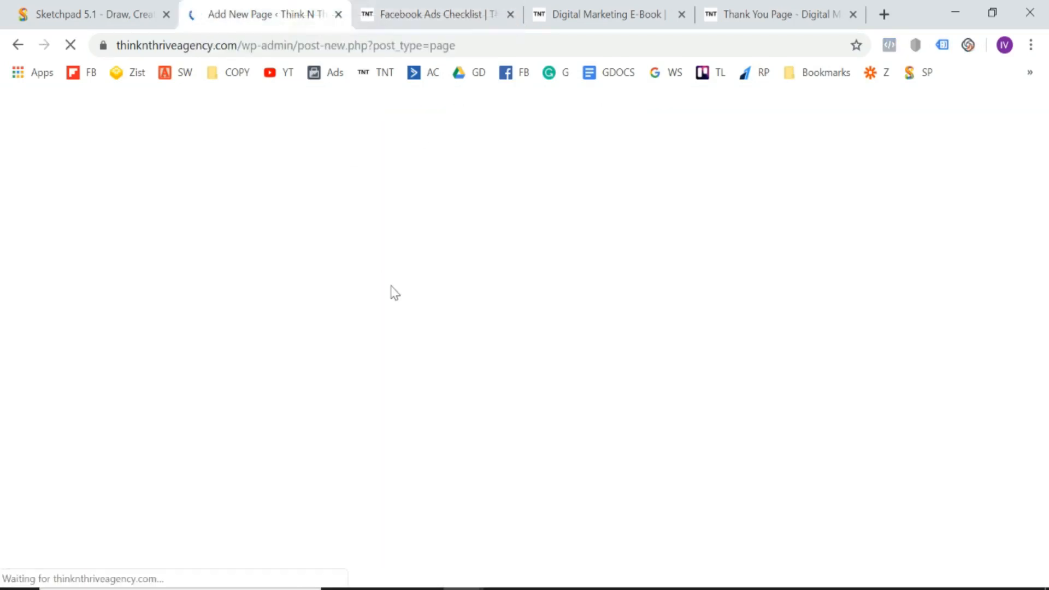
pyautogui.click(452, 6)
pyautogui.click(688, 6)
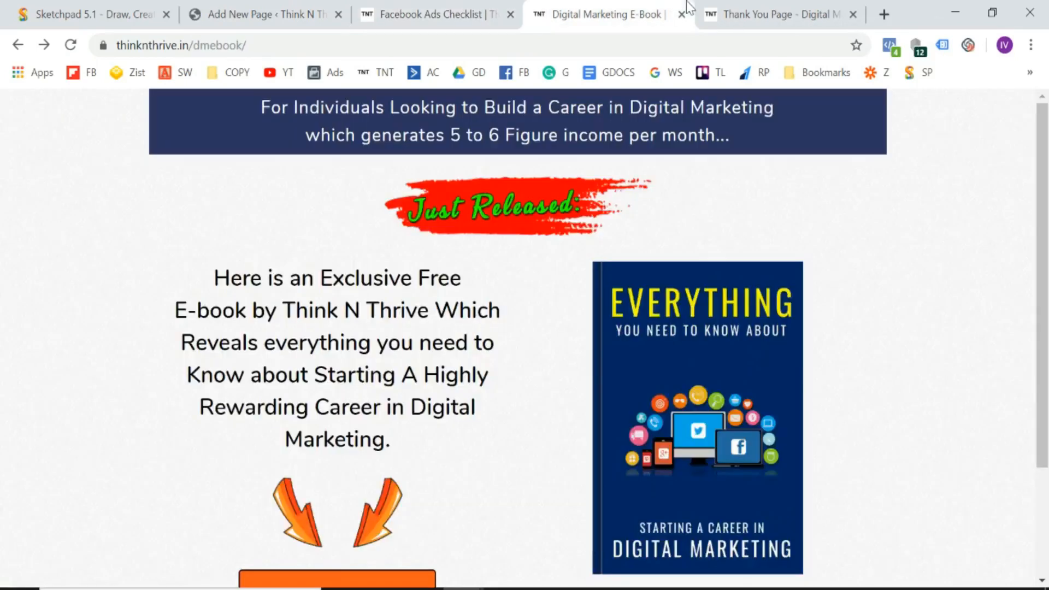
# - Return to the new WordPress page and title it "Landing Page Demo 1"
pyautogui.click(263, 15)
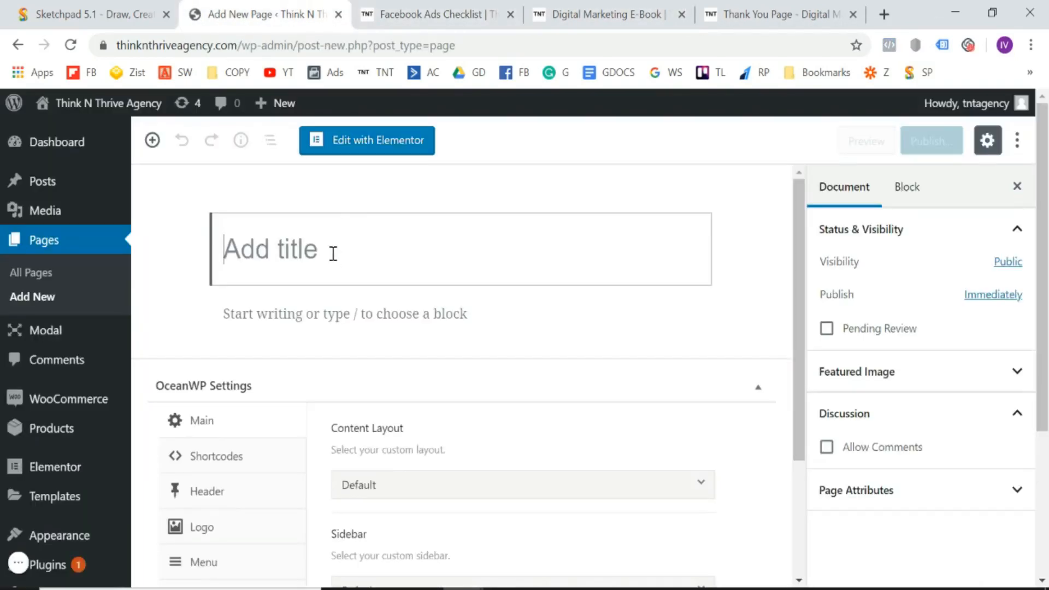
pyautogui.write('Landing Pa')
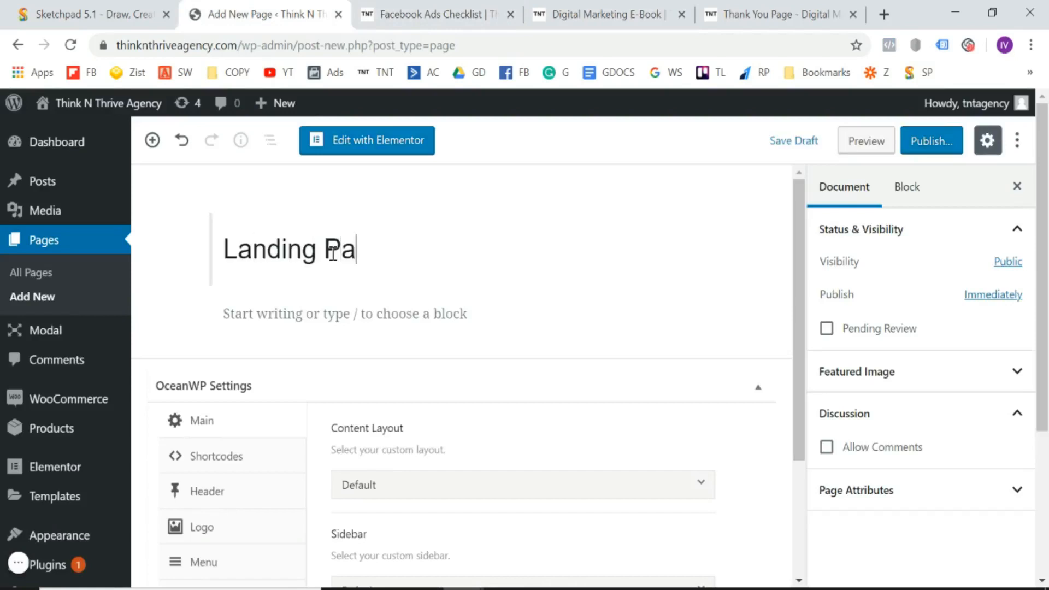
pyautogui.write('ge Demo 1')
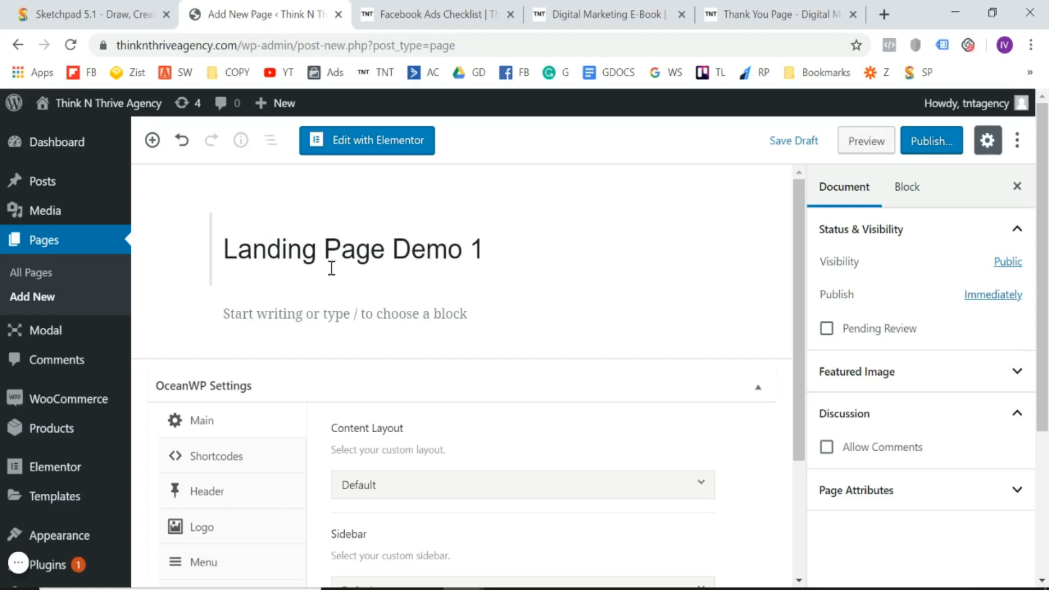
# - Publish the Landing Page Demo 1 page and close the post-publish panel
pyautogui.click(935, 144)
pyautogui.click(935, 151)
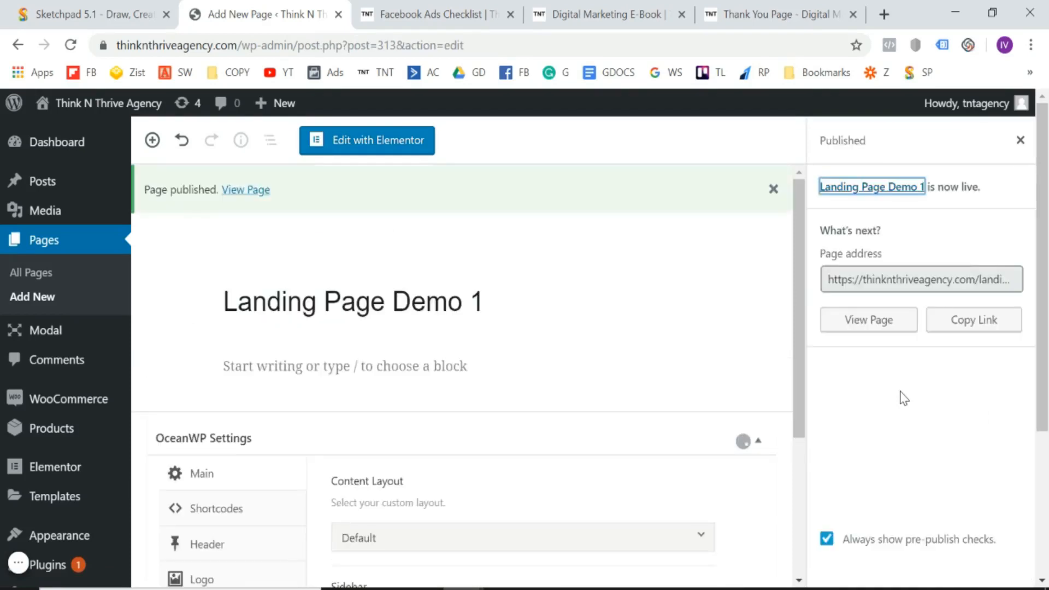
pyautogui.click(1020, 143)
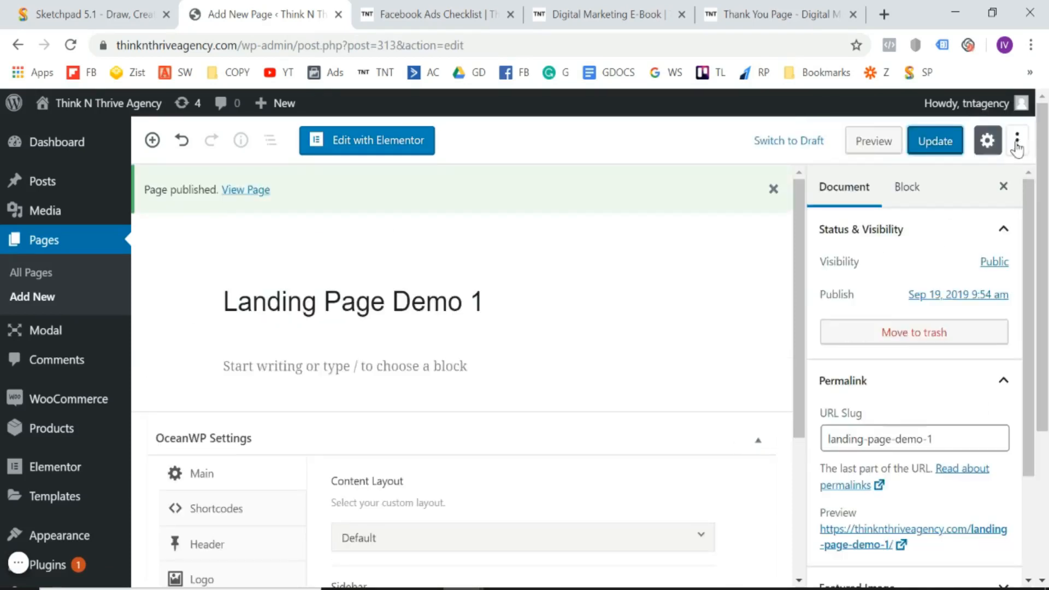
# - Find the page's permalink in the document settings and view the published page in a new browser tab
pyautogui.scroll(-2, 897, 339)
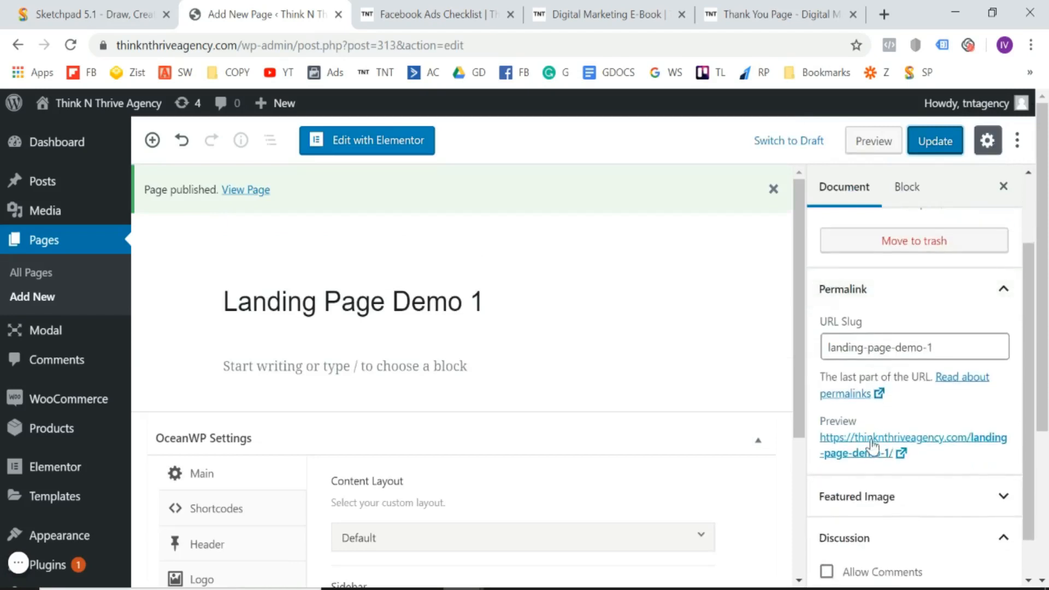
pyautogui.scroll(2, 874, 461)
pyautogui.scroll(-2, 876, 459)
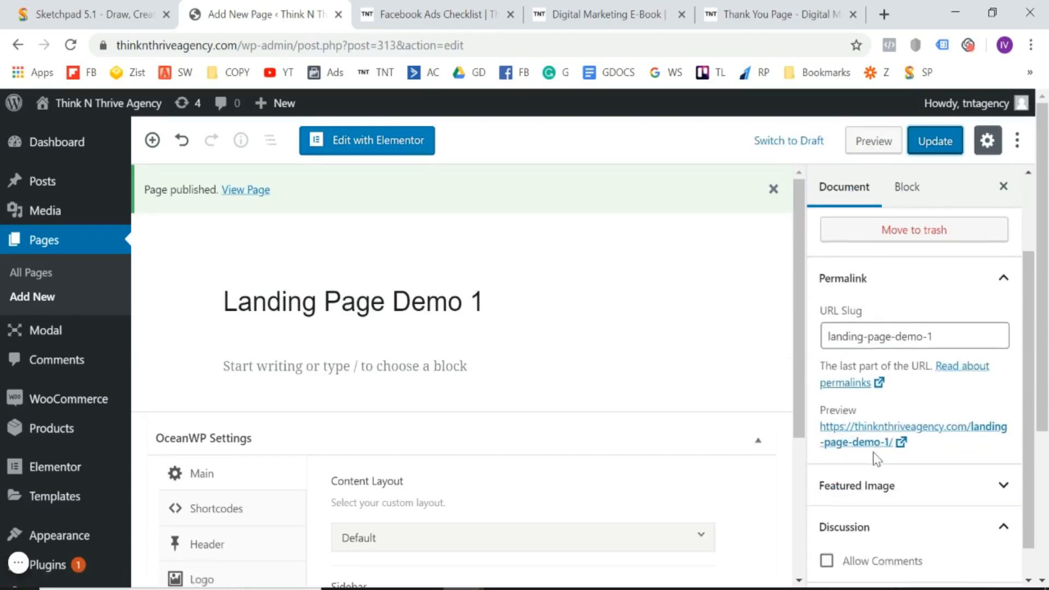
pyautogui.rightClick(868, 442)
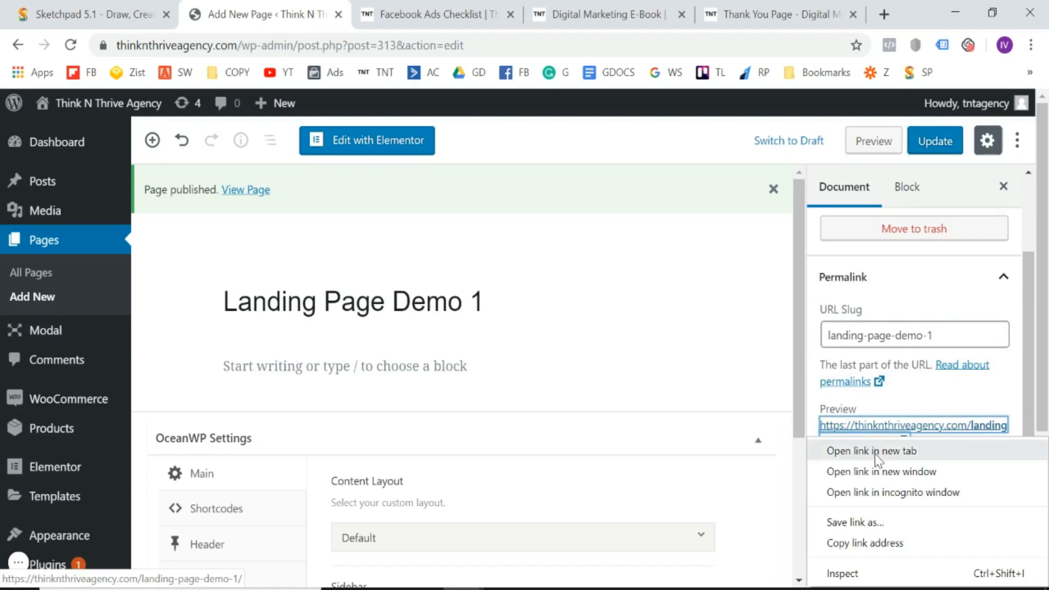
pyautogui.click(875, 455)
pyautogui.click(382, 7)
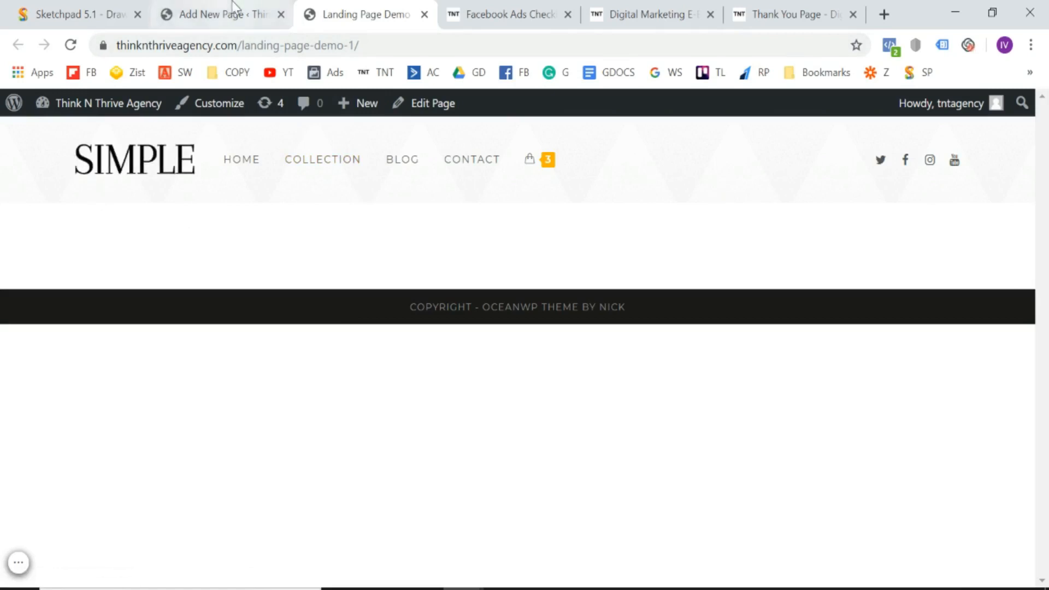
# - Compare the permalink settings in the editor with the live page, and highlight the landing-page-demo-1 slug in its address
pyautogui.click(224, 14)
pyautogui.scroll(-1, 906, 462)
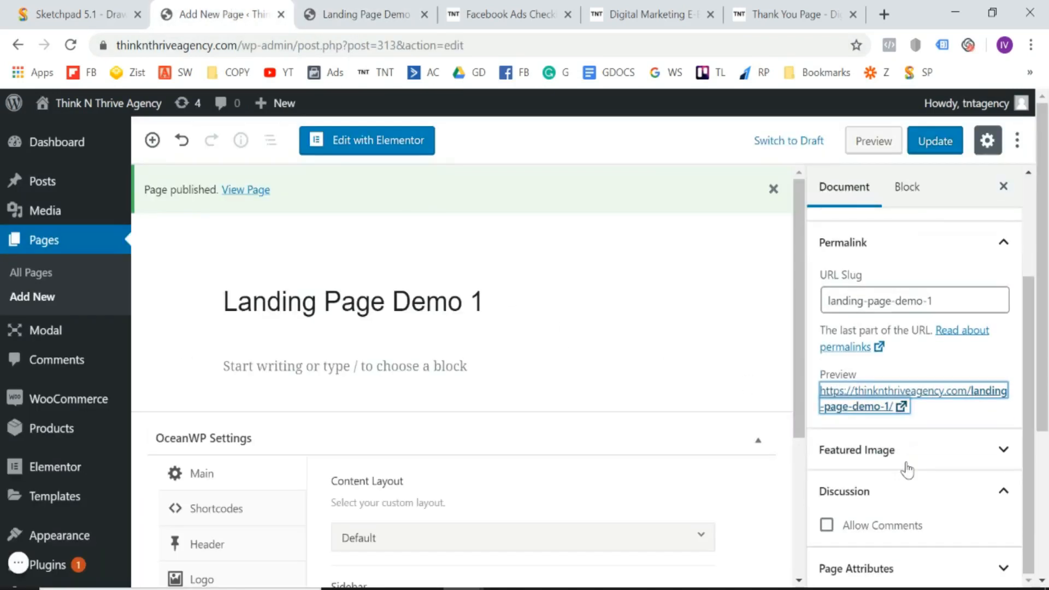
pyautogui.scroll(3, 908, 462)
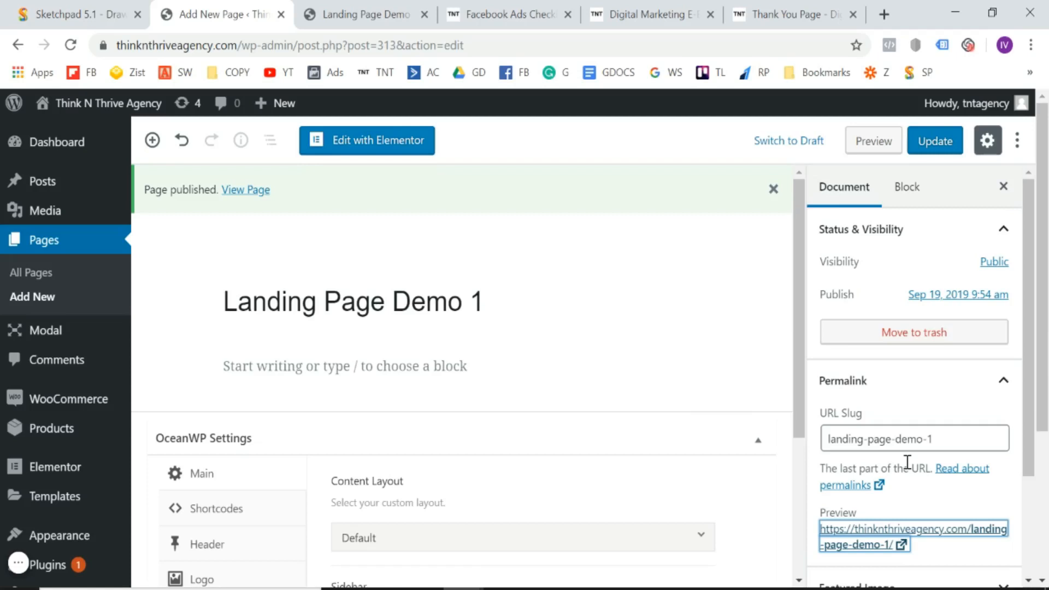
pyautogui.click(401, 7)
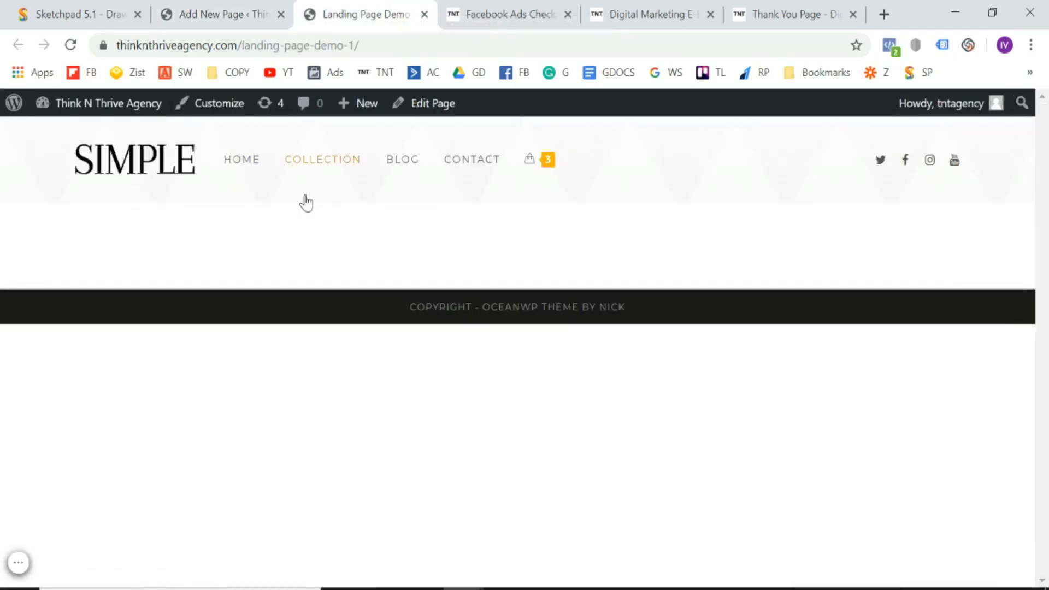
pyautogui.click(273, 6)
pyautogui.click(366, 8)
pyautogui.moveTo(242, 47); pyautogui.dragTo(346, 55)
# - Return to the page editor, change the URL slug to lp1 and update the page
pyautogui.click(230, 14)
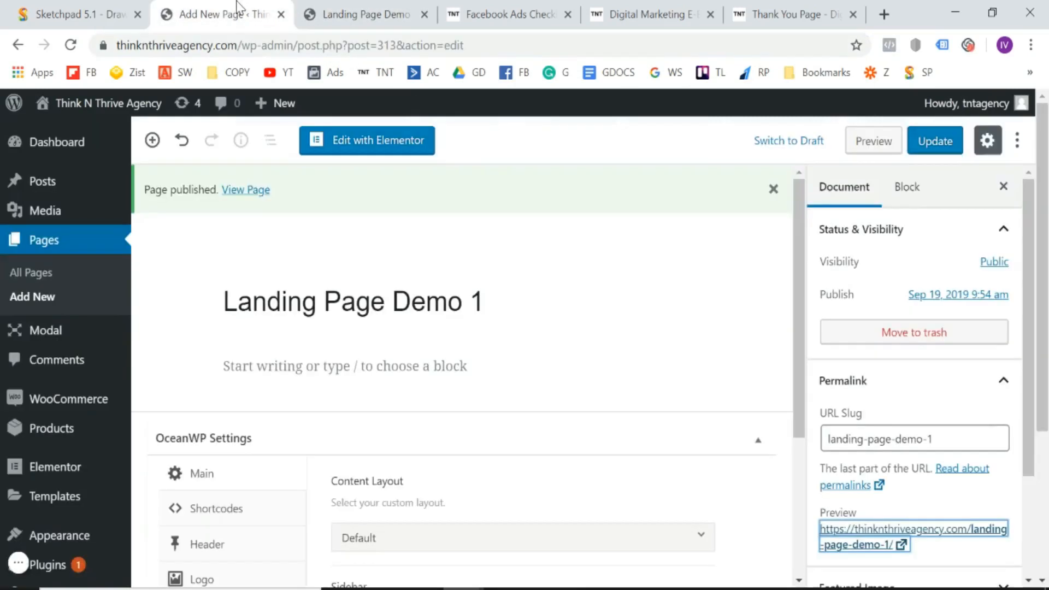
pyautogui.scroll(2, 734, 346)
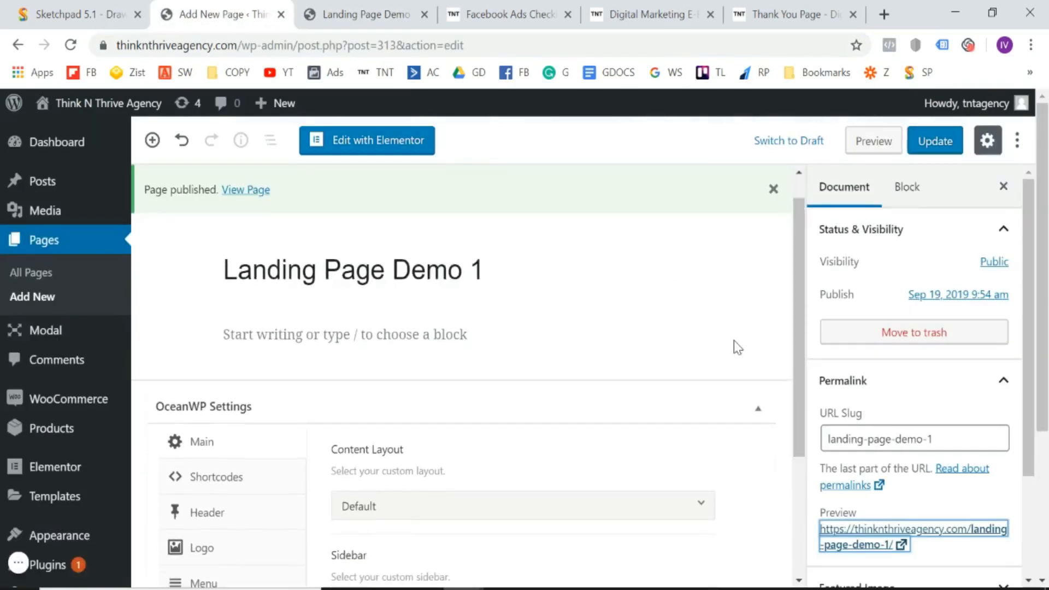
pyautogui.scroll(-3, 875, 408)
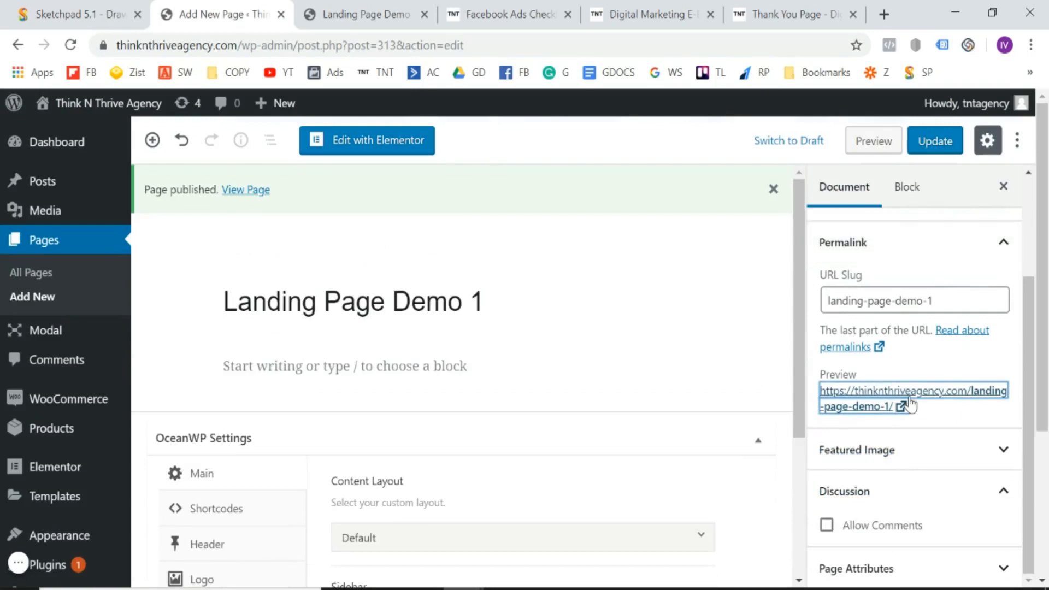
pyautogui.click(961, 308)
pyautogui.write('lp1')
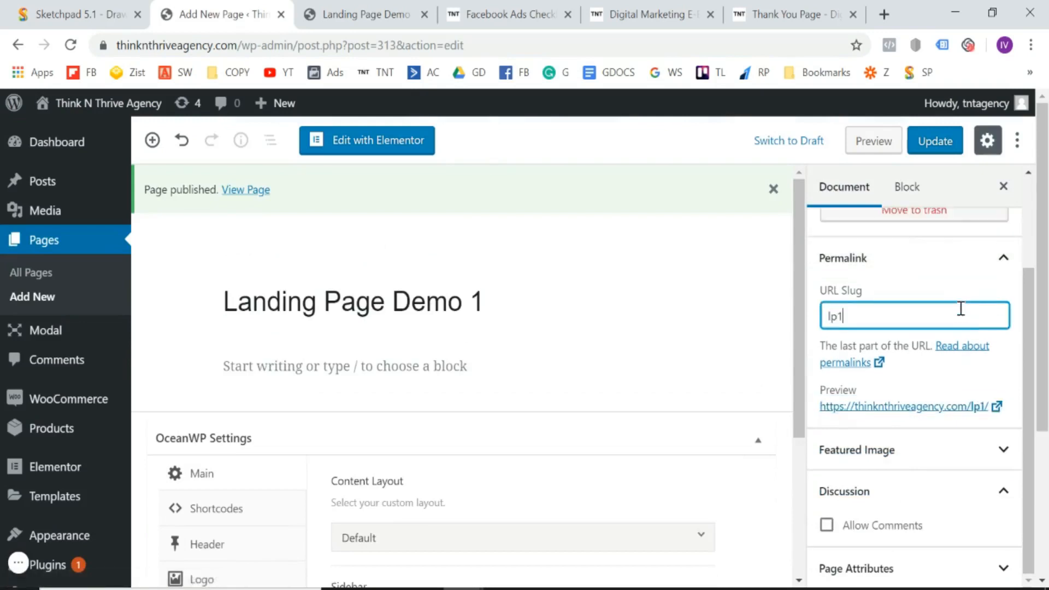
pyautogui.click(951, 143)
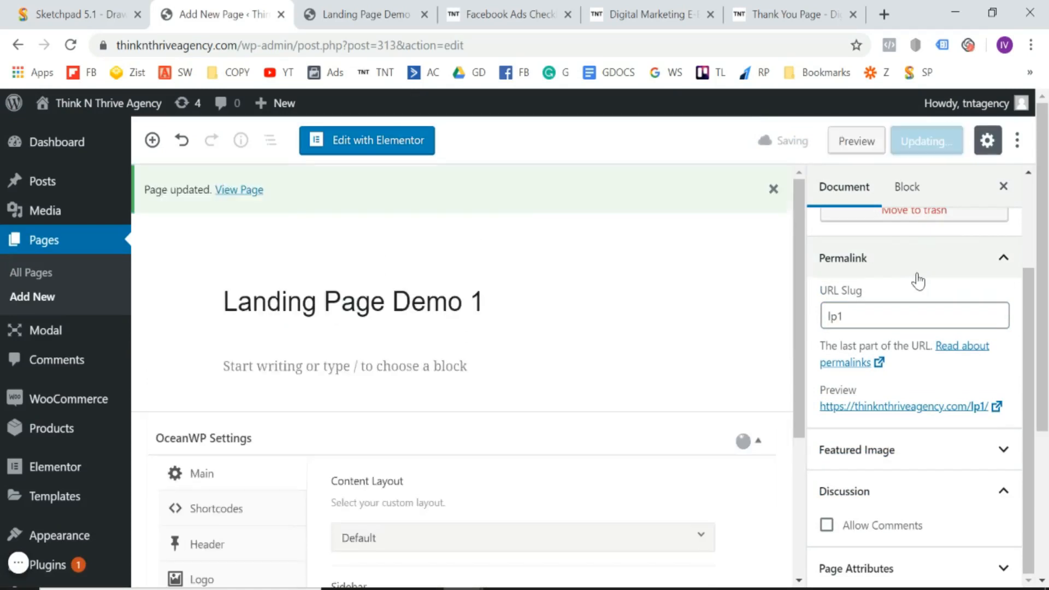
# - View the live page at its new lp1 address and compare it with the editor
pyautogui.click(997, 407)
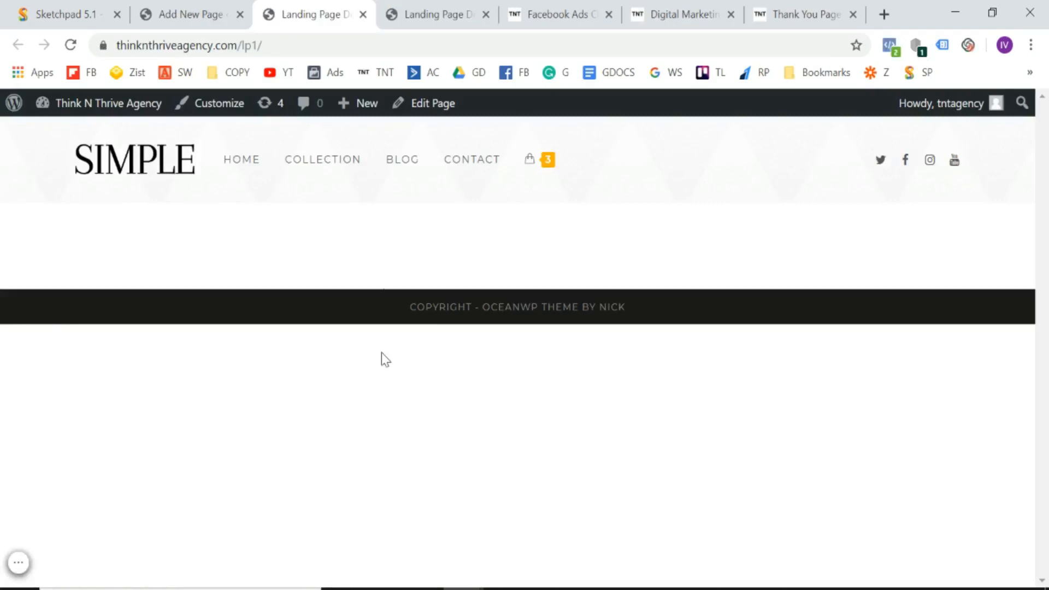
pyautogui.click(219, 11)
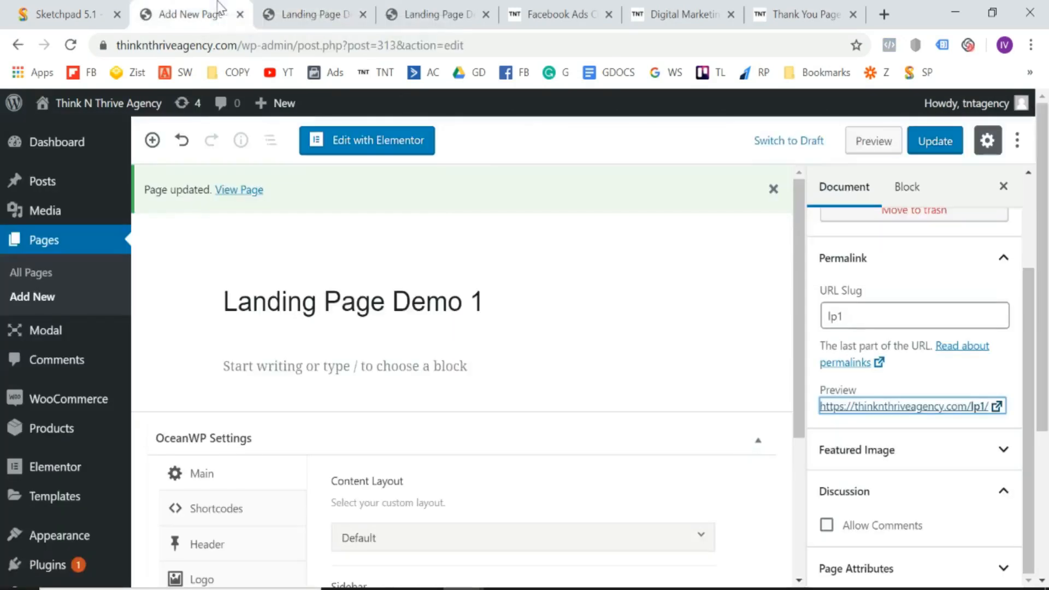
pyautogui.click(320, 11)
# - In the page's OceanWP settings, set the content layout to 100% Full Width and update the page
pyautogui.click(221, 13)
pyautogui.scroll(-2, 265, 388)
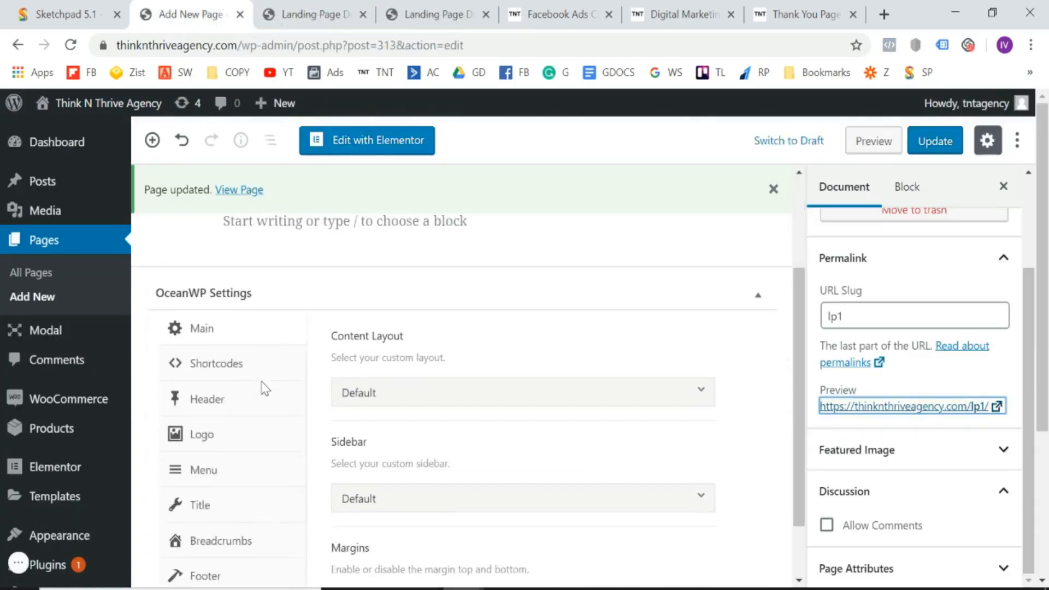
pyautogui.scroll(-1, 241, 328)
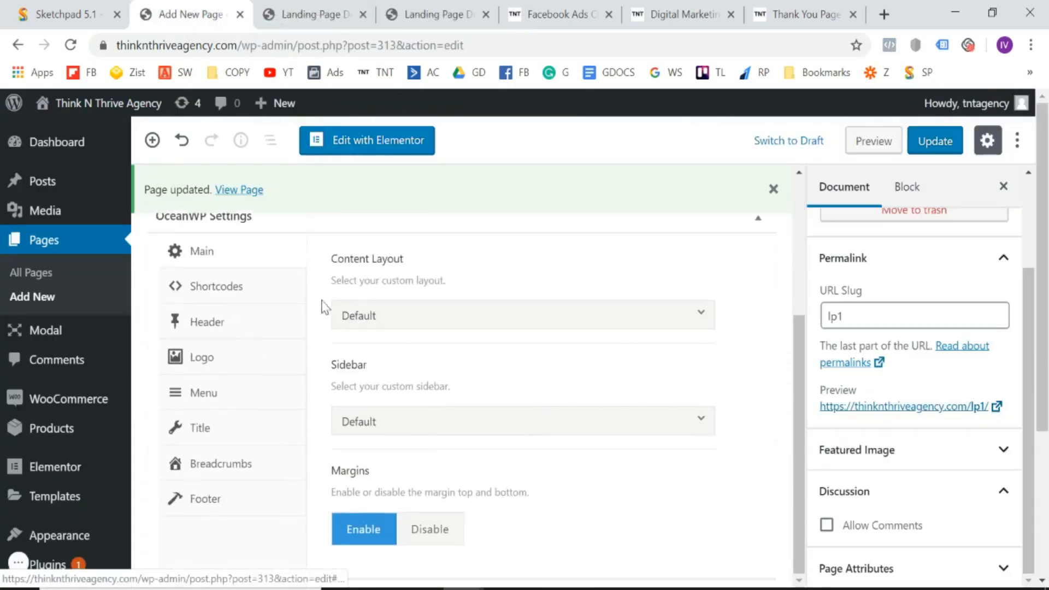
pyautogui.click(377, 312)
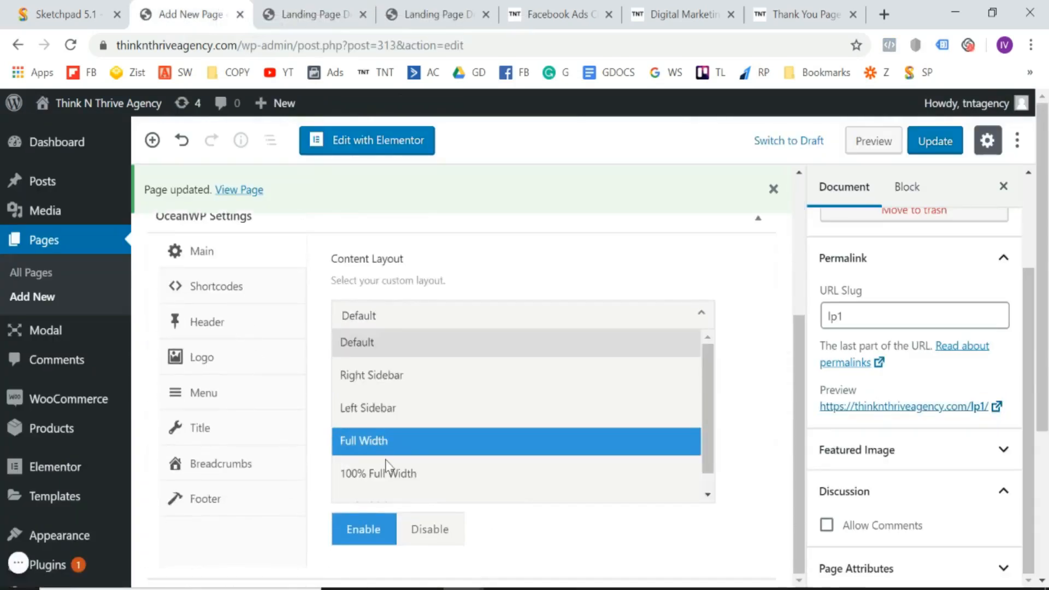
pyautogui.click(438, 475)
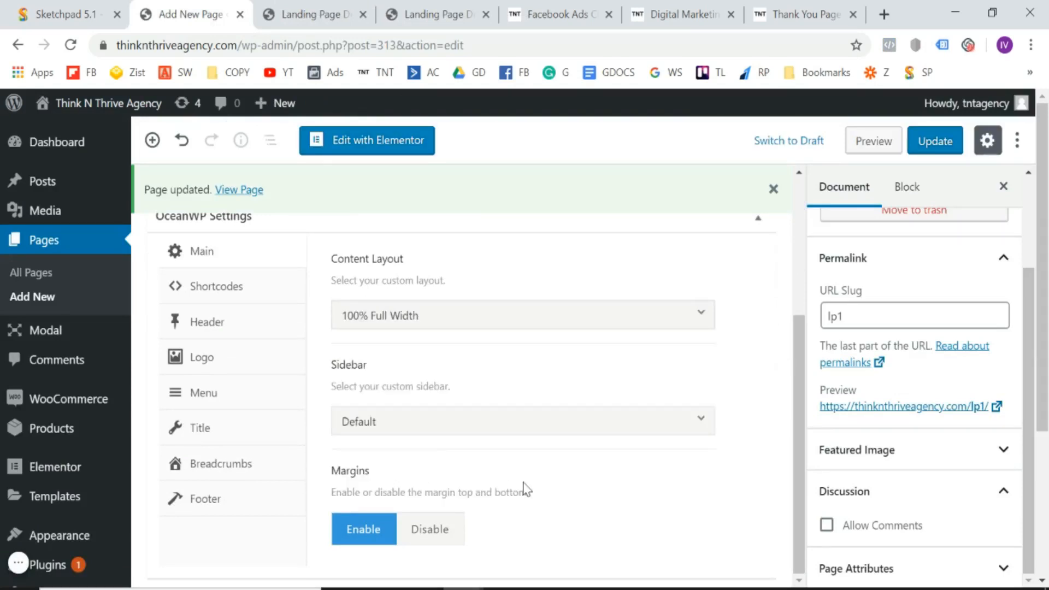
pyautogui.scroll(3, 524, 488)
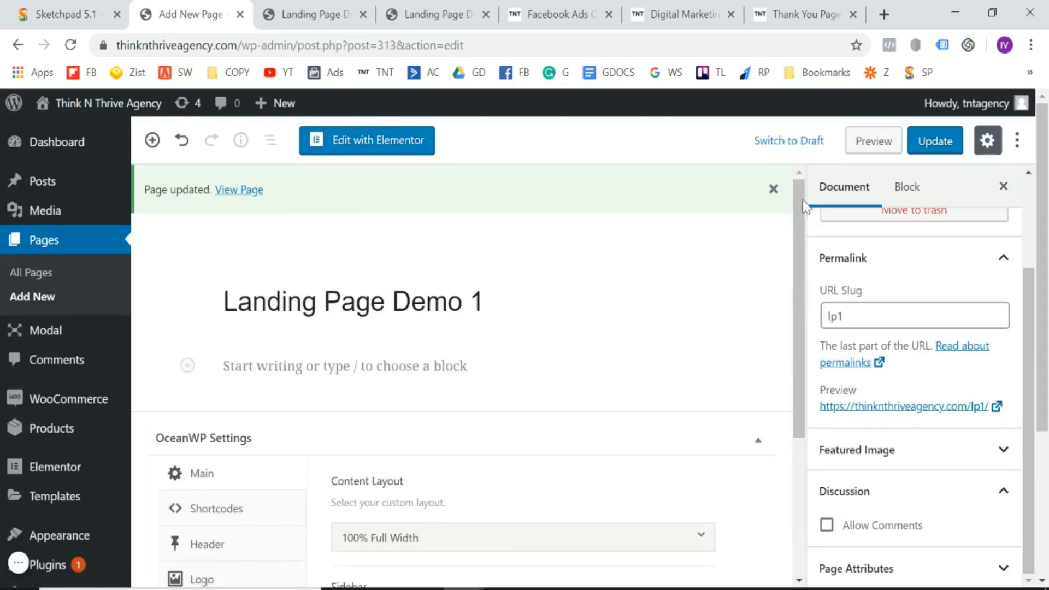
pyautogui.click(935, 141)
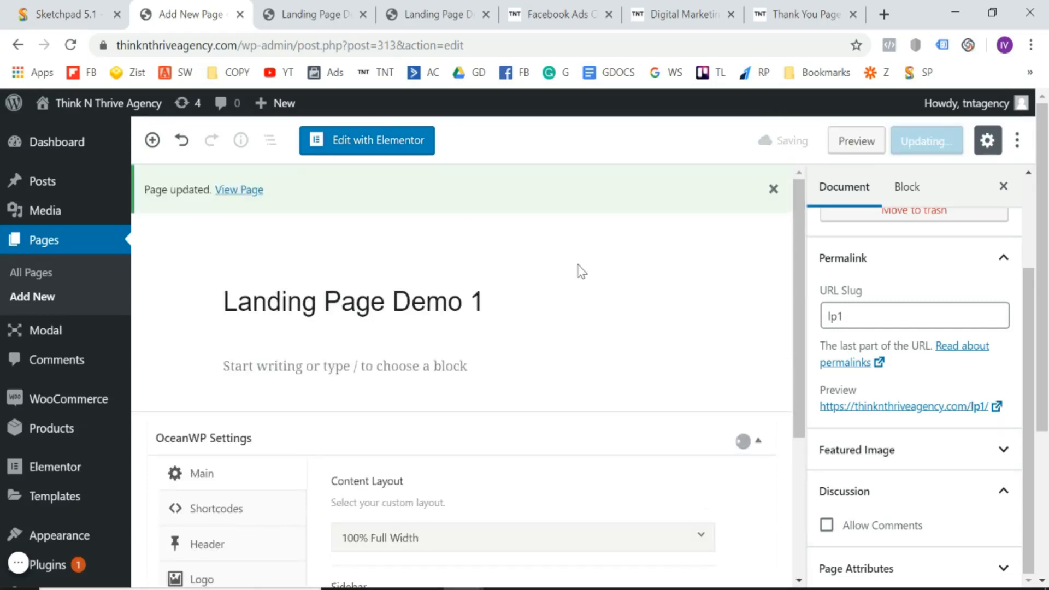
# - Reload the live lp1 page to check the full-width layout
pyautogui.click(370, 17)
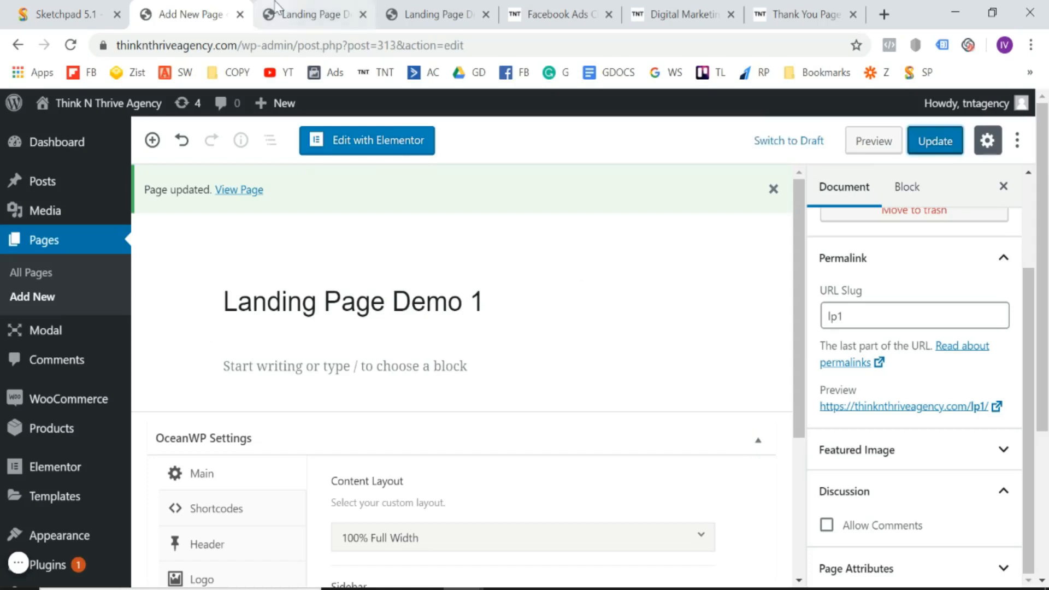
pyautogui.click(295, 37)
pyautogui.press('Return')
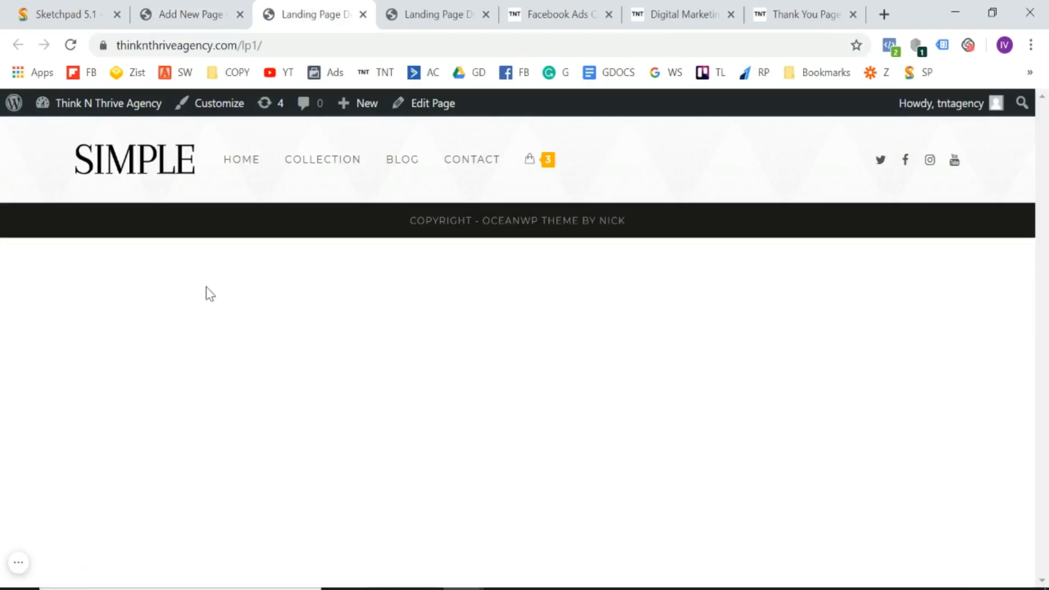
# - Disable both the header and the top bar in the page's OceanWP settings, and update the page
pyautogui.click(175, 7)
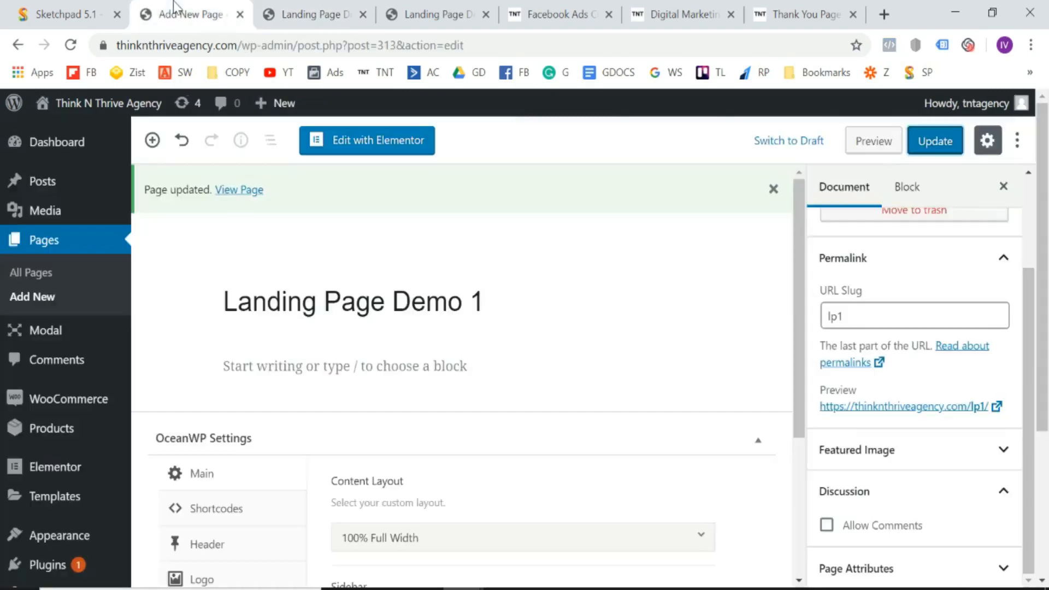
pyautogui.scroll(-3, 201, 383)
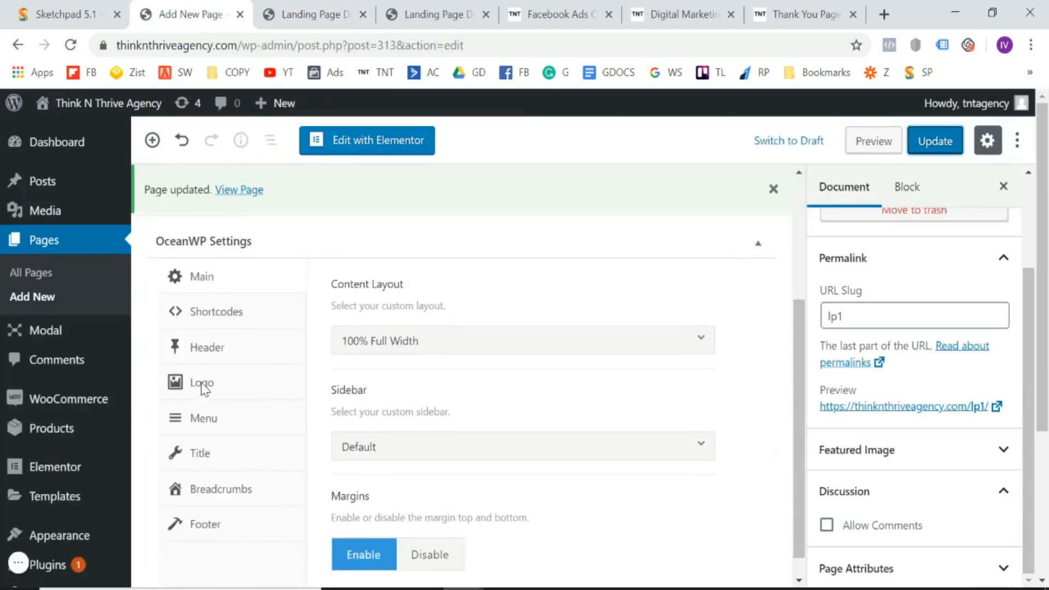
pyautogui.click(212, 353)
pyautogui.click(480, 454)
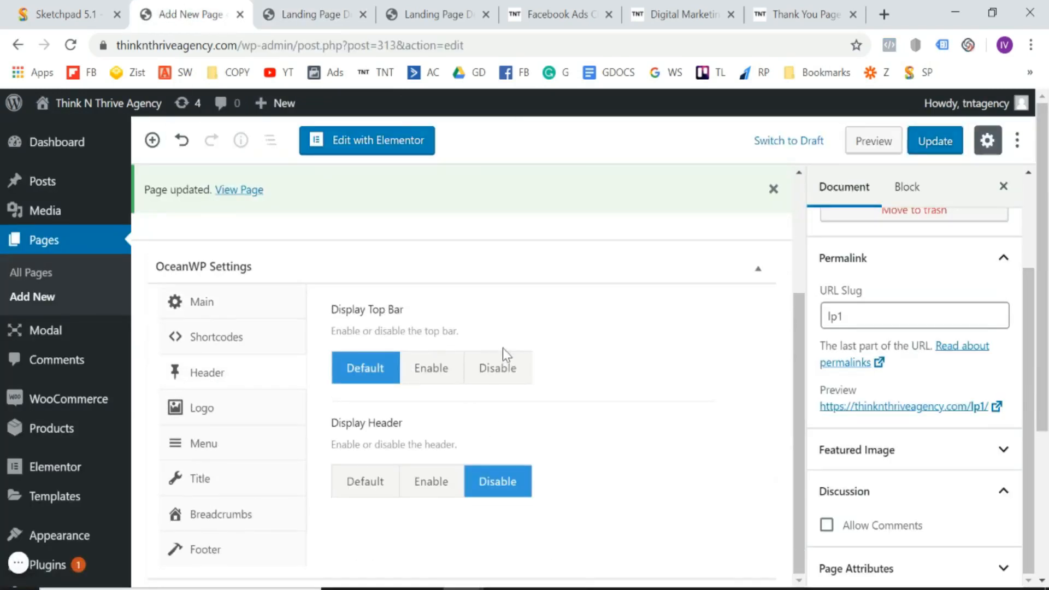
pyautogui.click(498, 383)
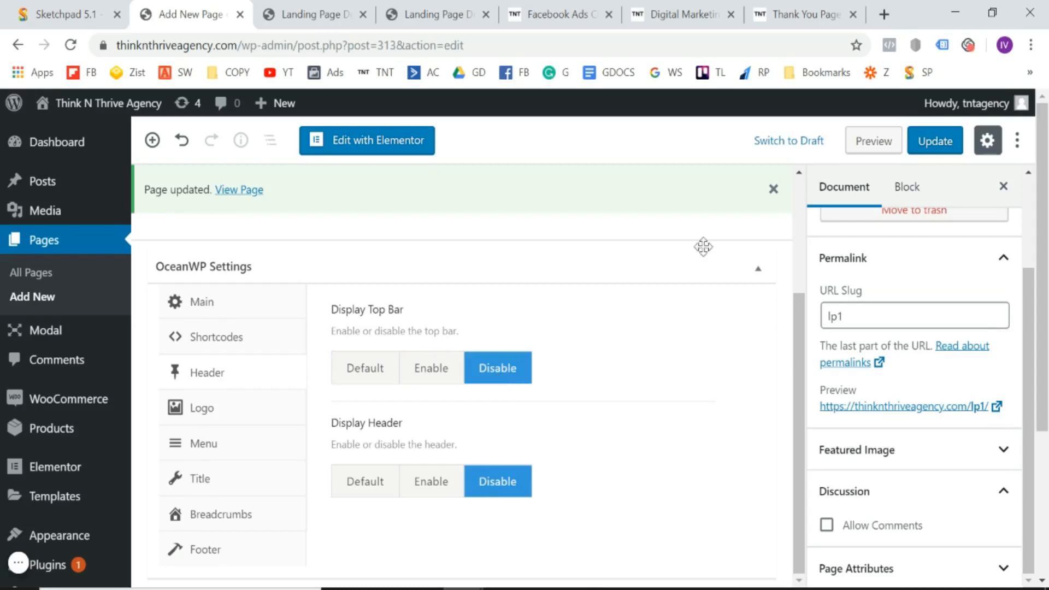
pyautogui.click(926, 146)
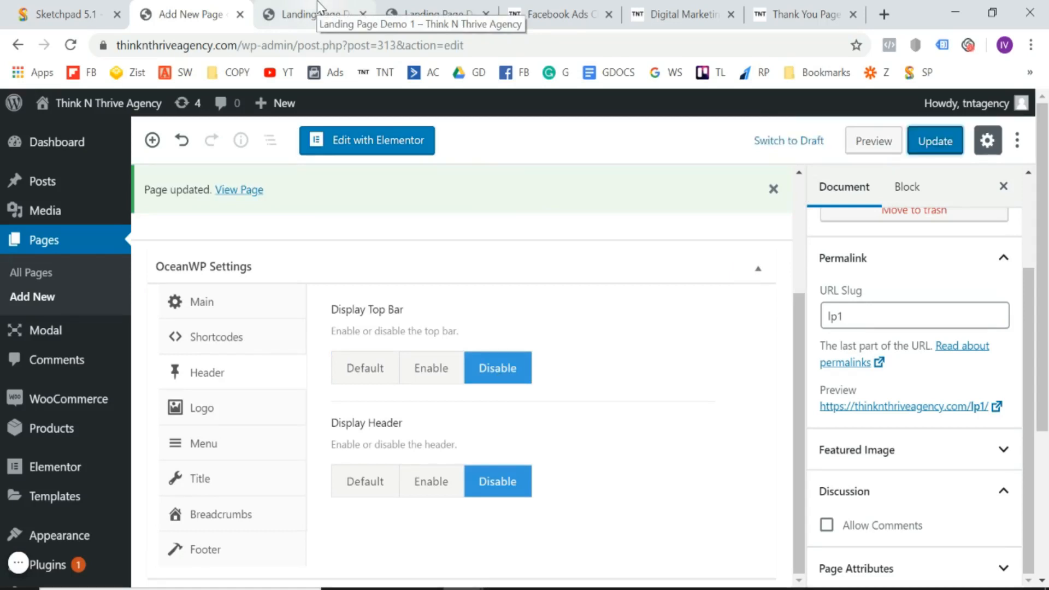
# - Reload the live lp1 page to check it without the header and top bar
pyautogui.click(319, 8)
pyautogui.click(319, 47)
pyautogui.press('Return')
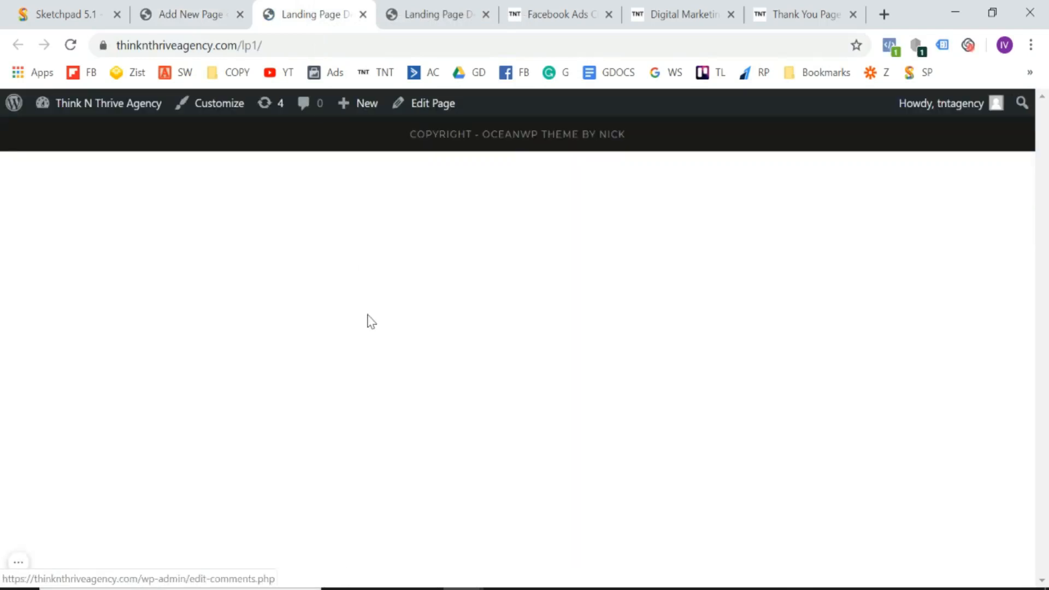
# - Close the outdated landing-page-demo-1 browser tab and go back to the live lp1 page
pyautogui.click(425, 9)
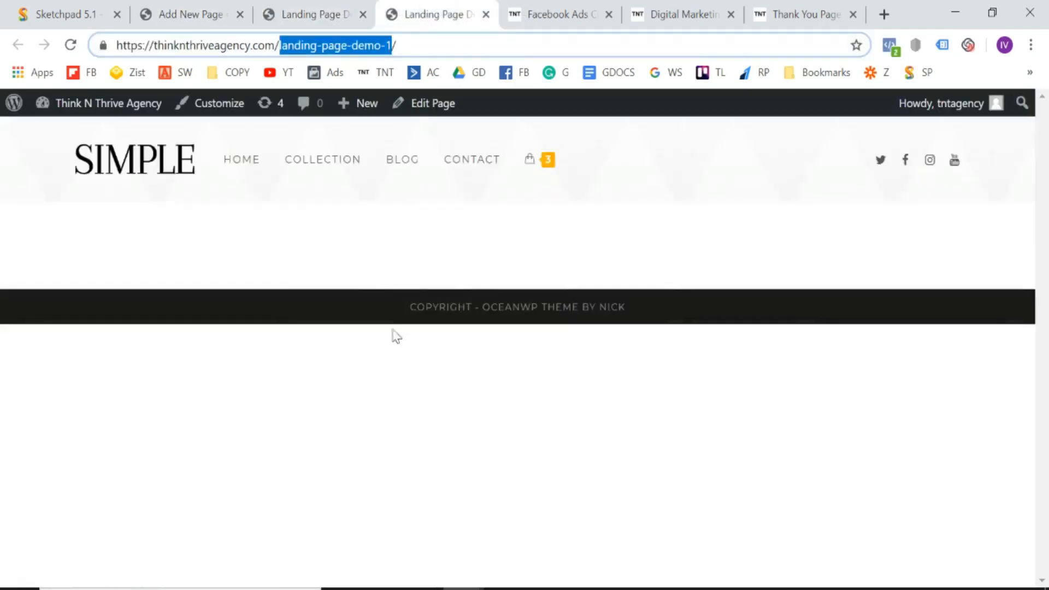
pyautogui.click(485, 15)
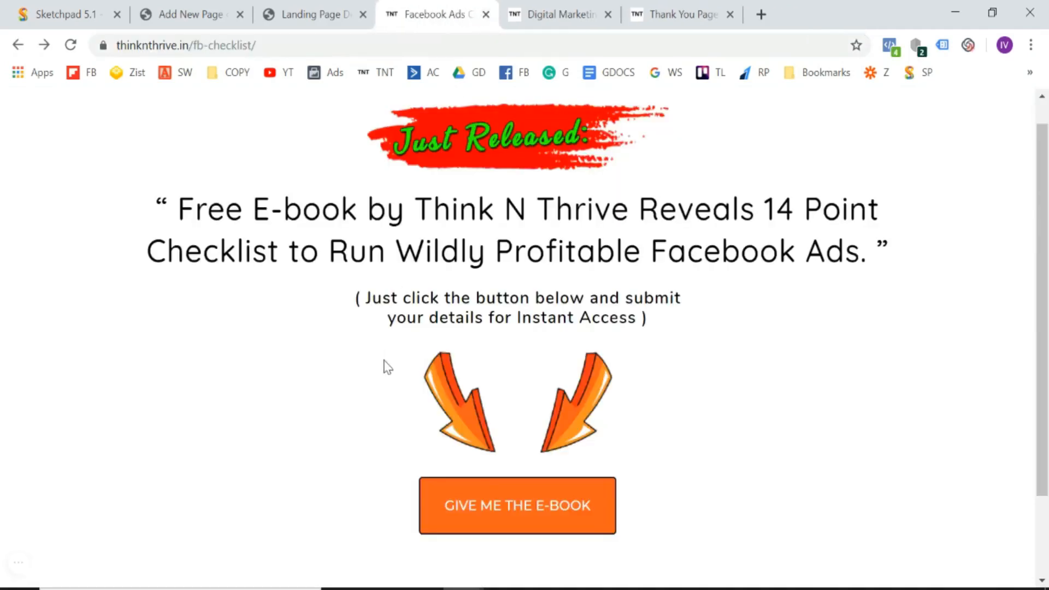
pyautogui.click(398, 2)
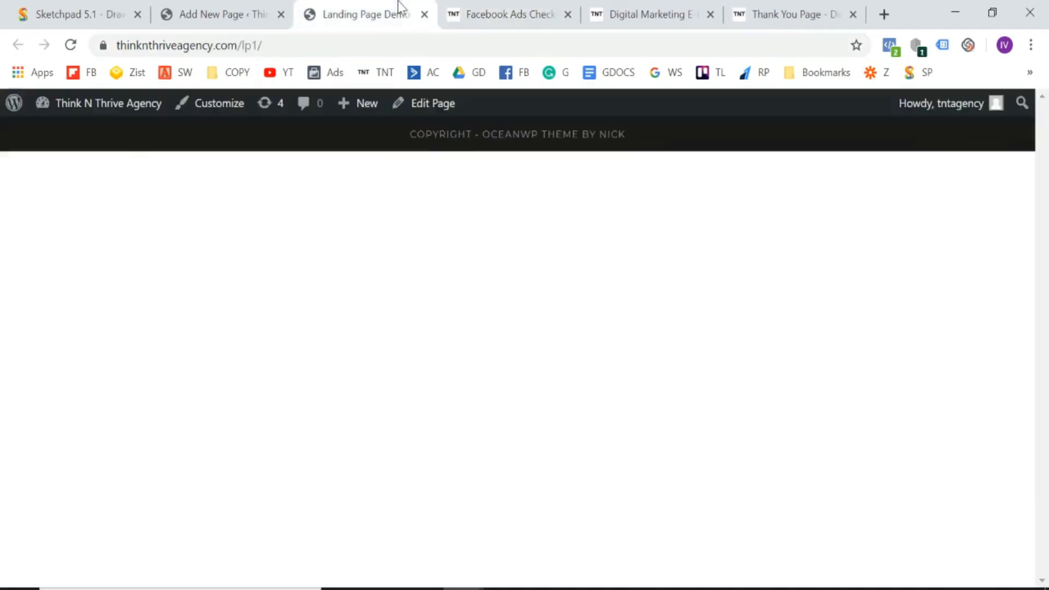
# - Return to the page editor and open Landing Page Demo 1 for editing with Elementor
pyautogui.click(267, 7)
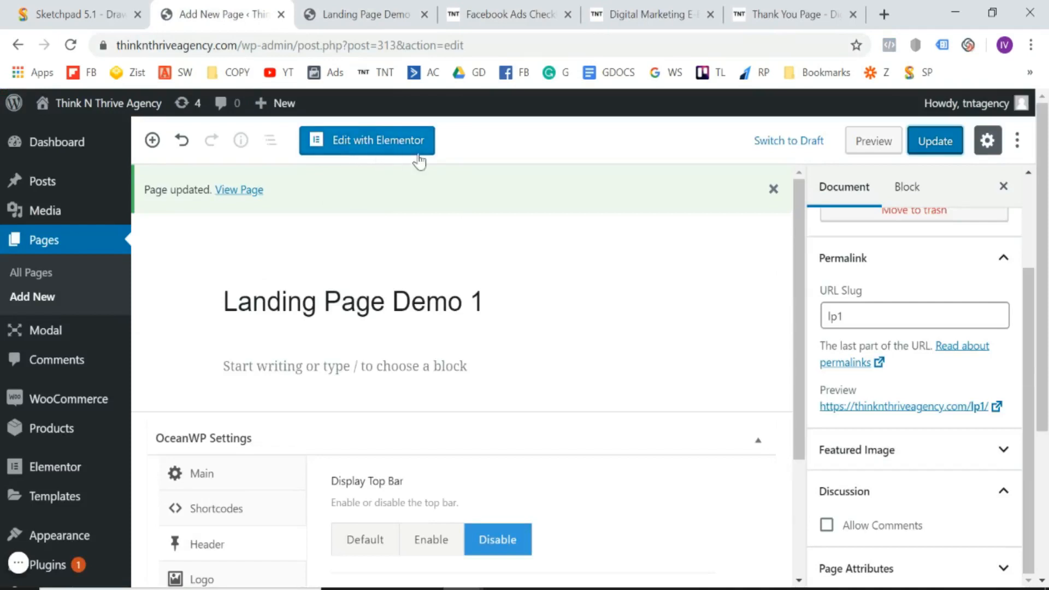
pyautogui.click(391, 153)
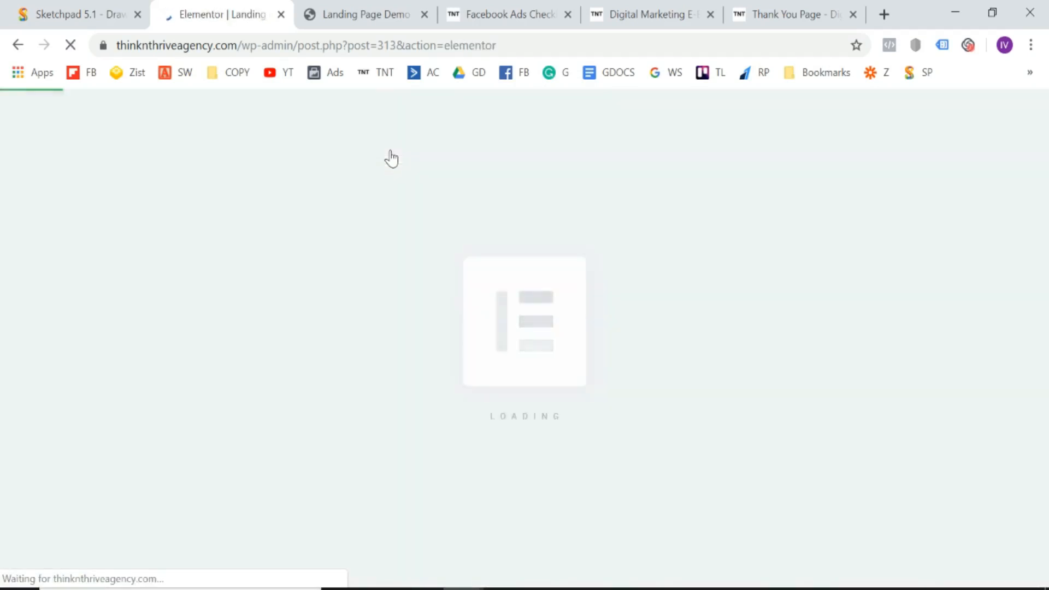
# - Examine the reference fb-checklist landing page's banner, headline, instruction text, arrows and button
pyautogui.click(502, 6)
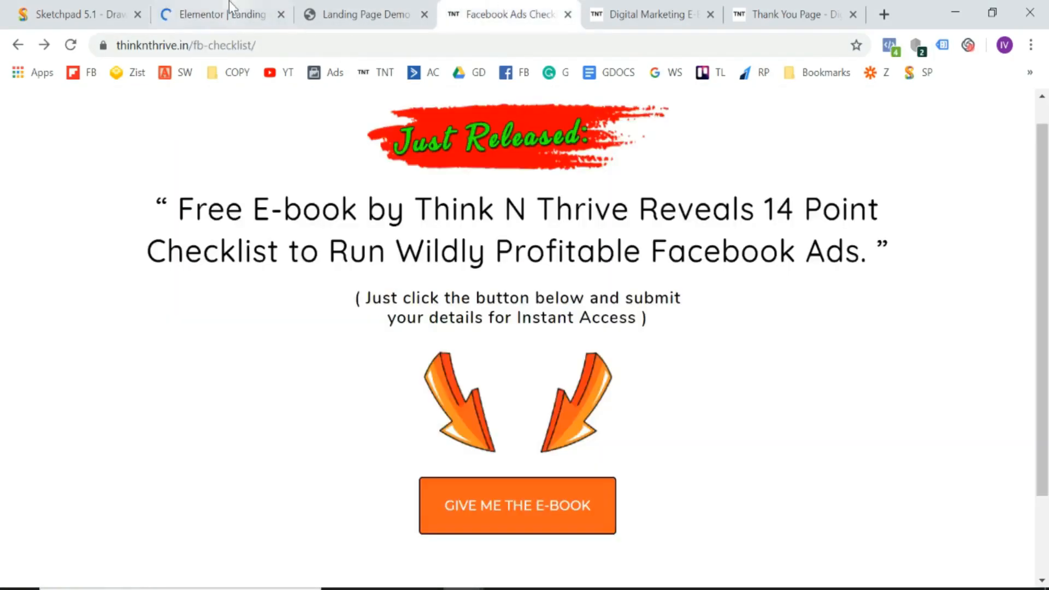
pyautogui.click(229, 7)
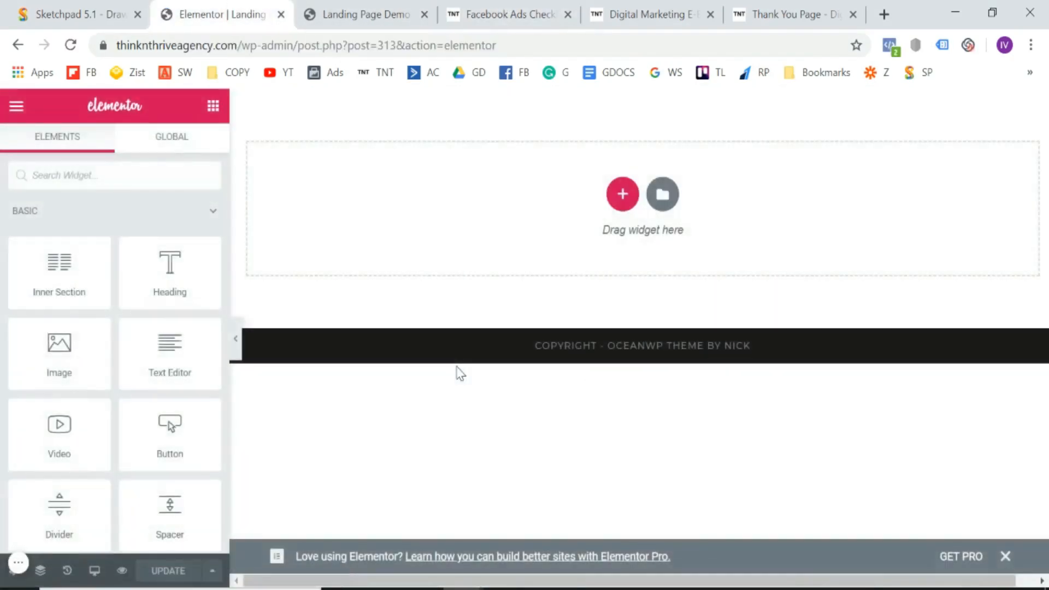
pyautogui.click(506, 12)
pyautogui.scroll(-2, 409, 344)
pyautogui.scroll(3, 409, 344)
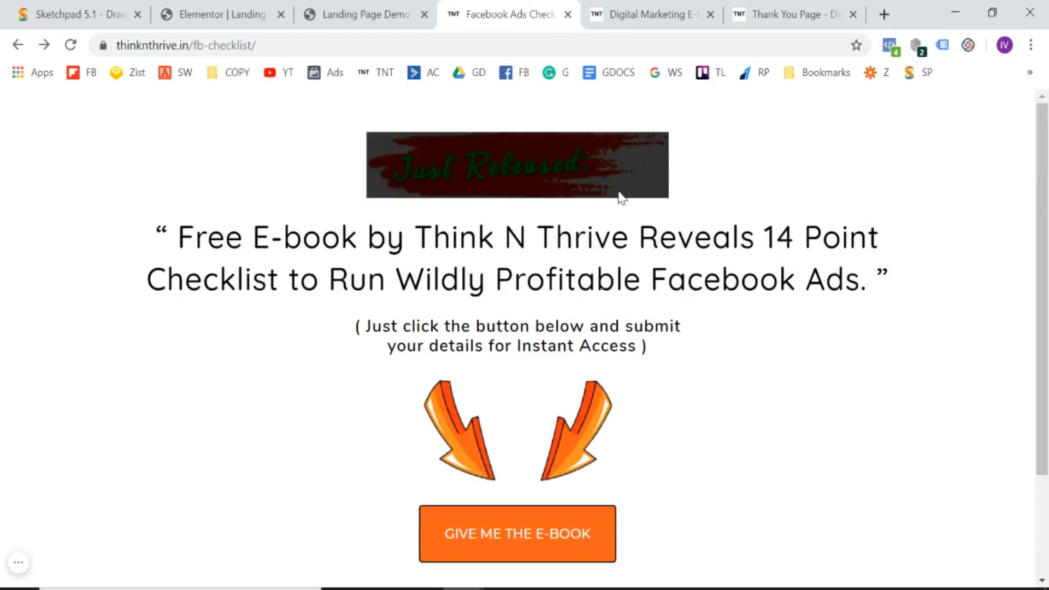
pyautogui.moveTo(386, 153); pyautogui.dragTo(624, 155)
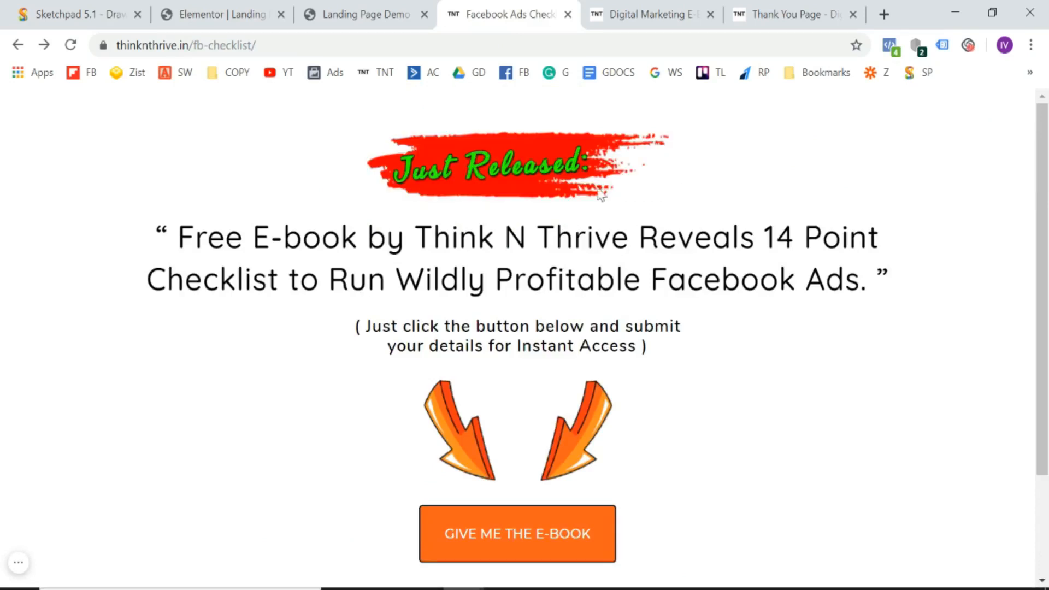
pyautogui.moveTo(162, 229); pyautogui.dragTo(141, 241)
pyautogui.click(944, 304)
pyautogui.click(141, 241)
pyautogui.moveTo(356, 330); pyautogui.dragTo(676, 338)
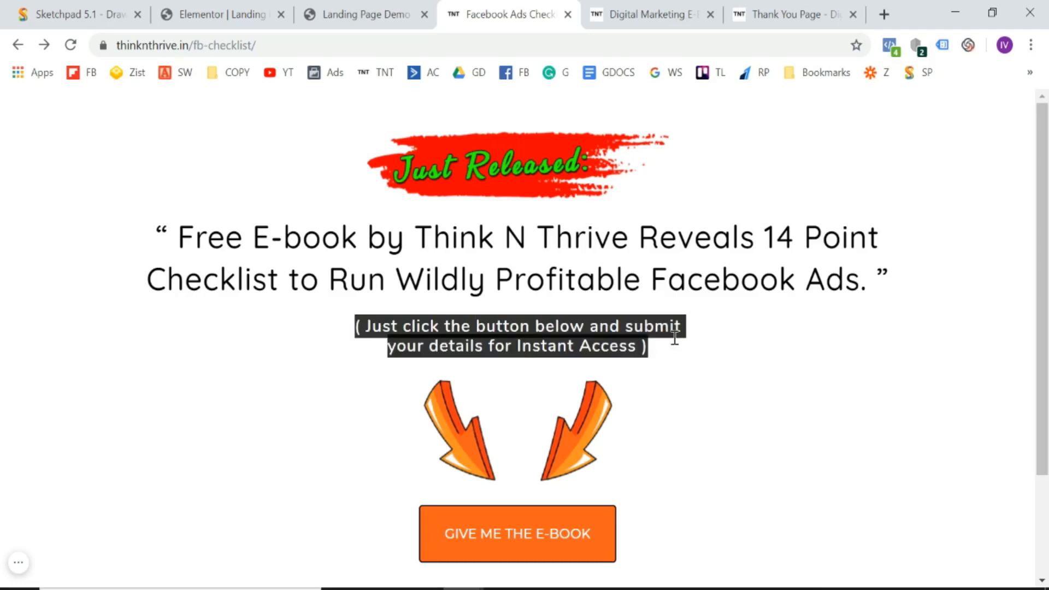
pyautogui.scroll(-2, 675, 338)
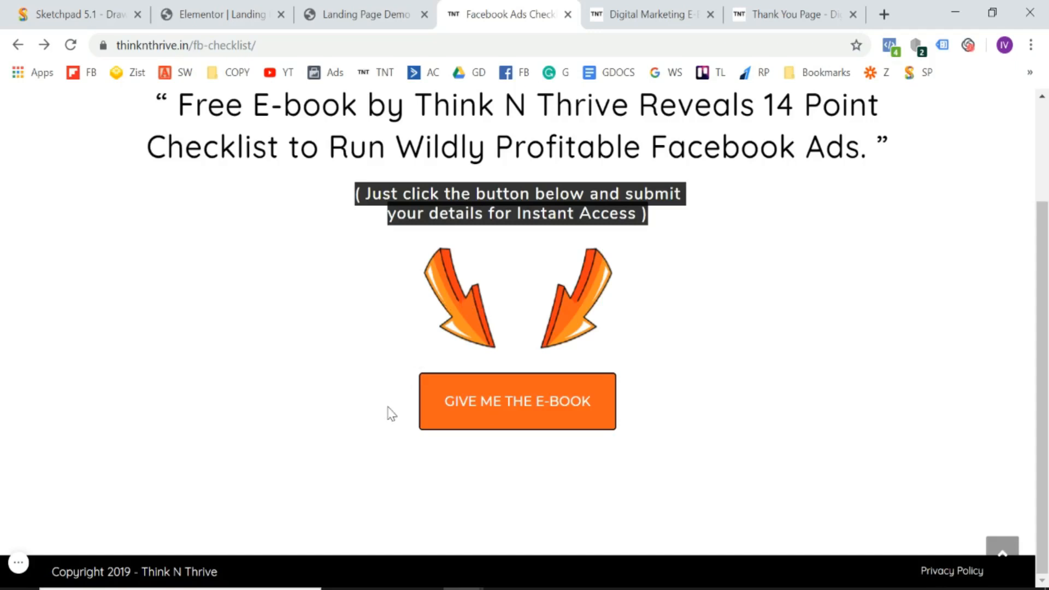
pyautogui.scroll(3, 391, 413)
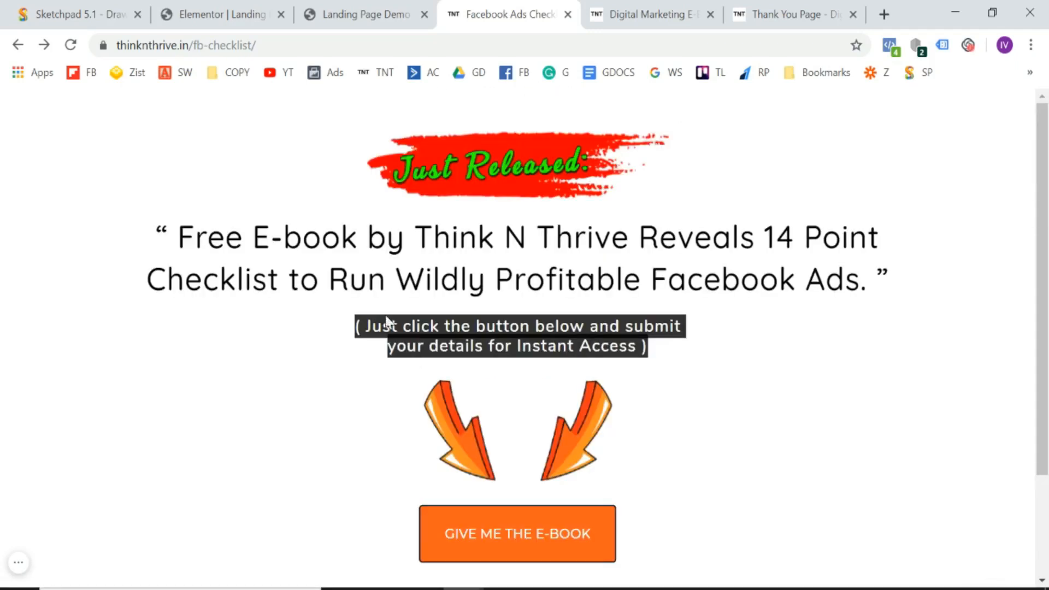
# - Return to the Elementor editor and add a new section with a single-column structure to the page
pyautogui.click(358, 13)
pyautogui.click(212, 9)
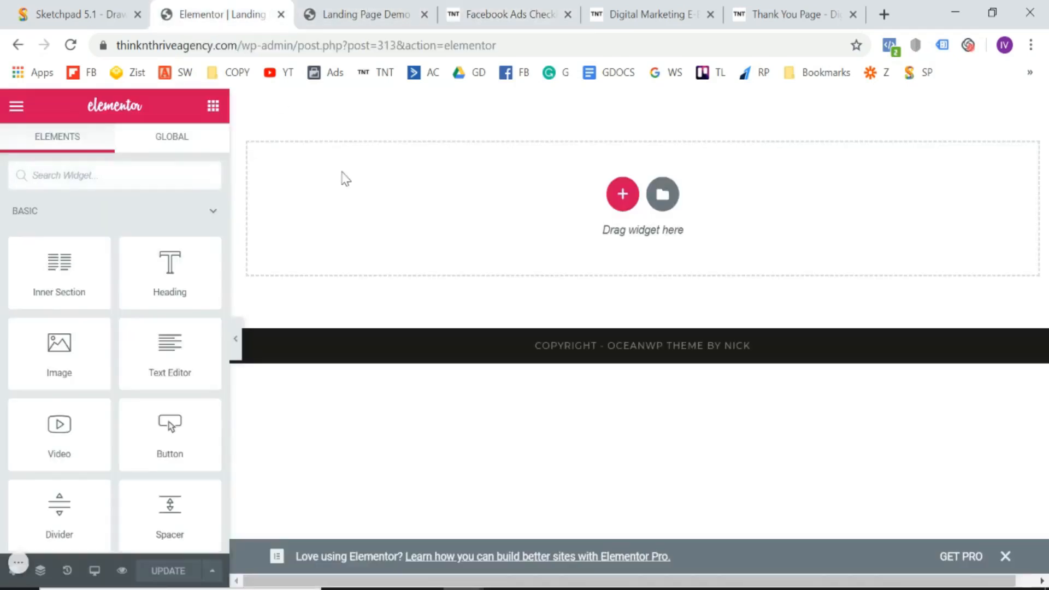
pyautogui.click(626, 205)
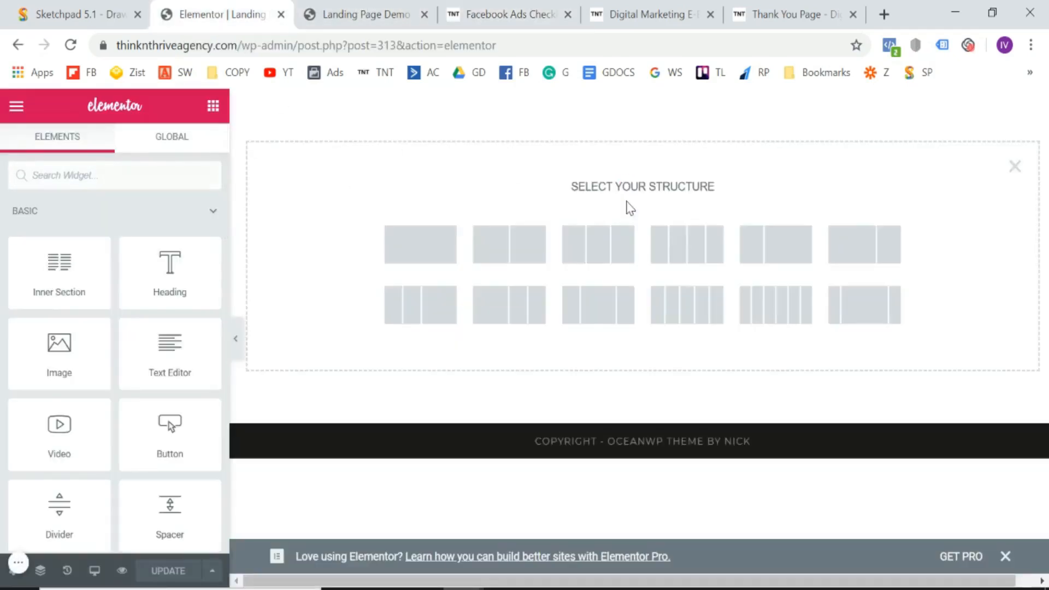
pyautogui.click(432, 251)
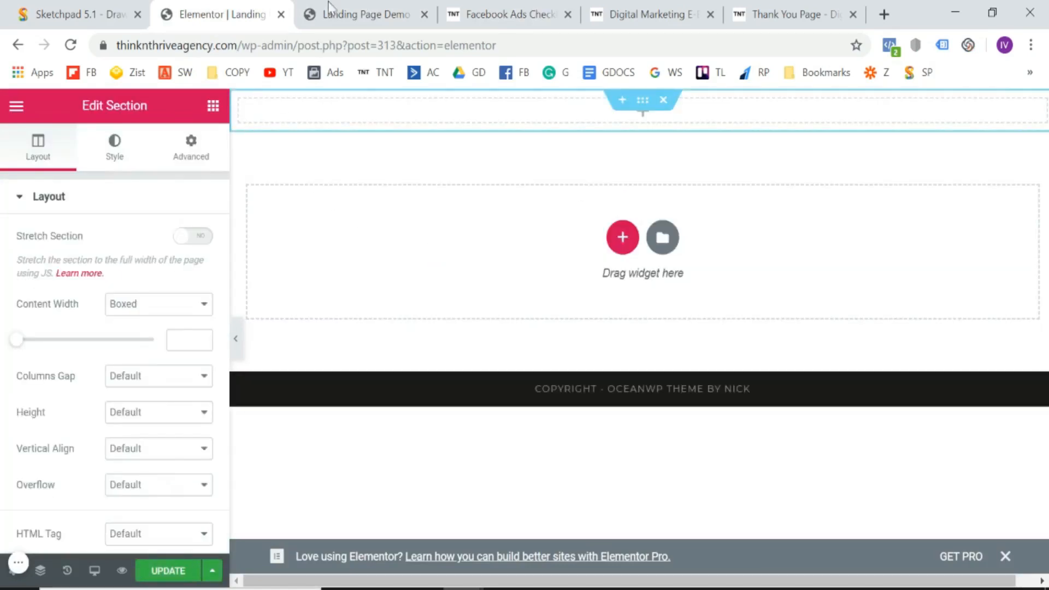
# - Search the widgets for "ima" and place an Image widget in the new single-column section
pyautogui.click(213, 106)
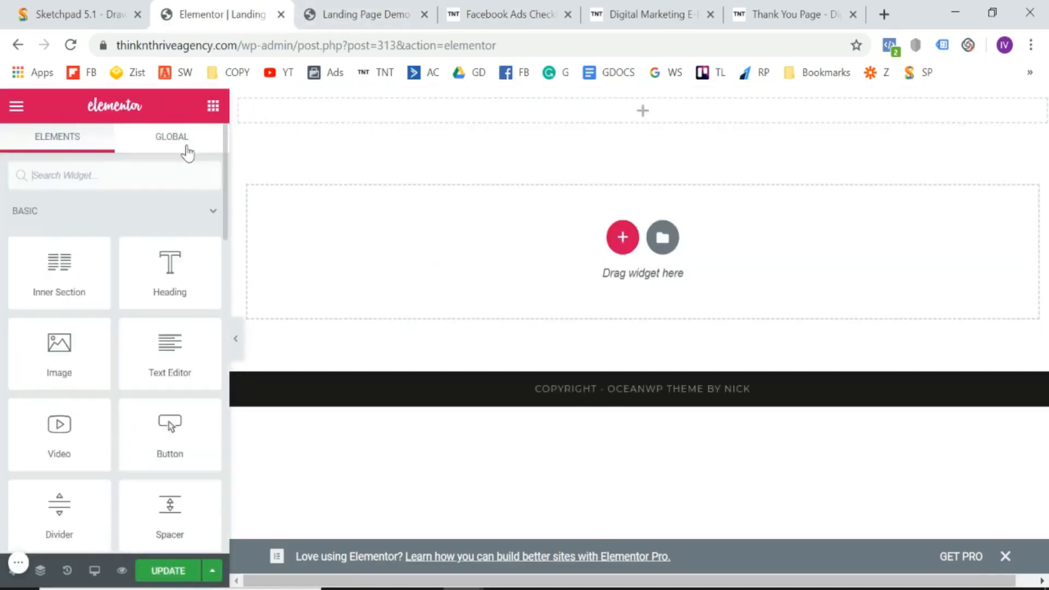
pyautogui.write('ima')
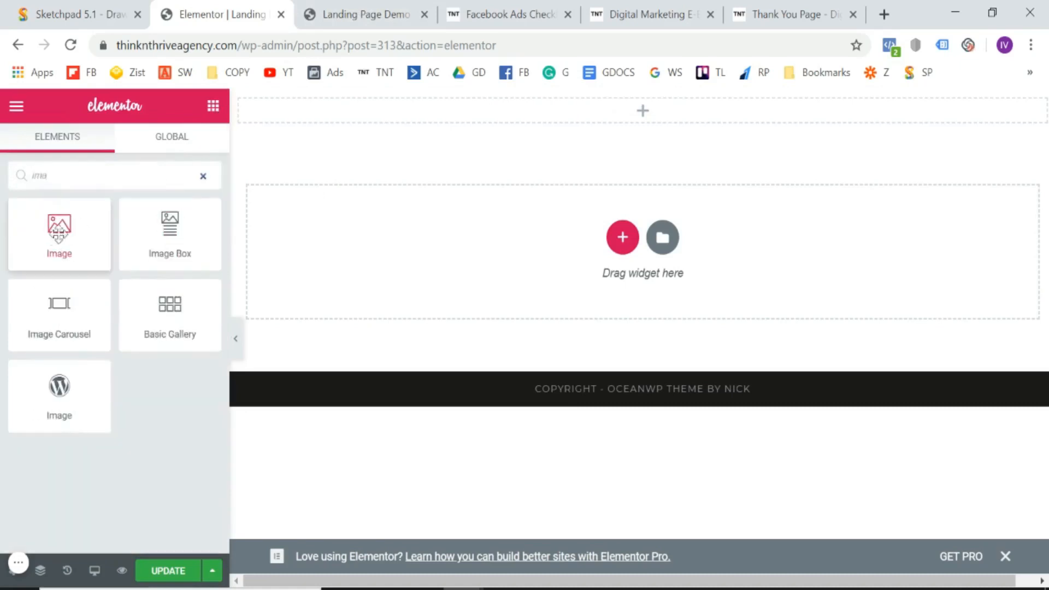
pyautogui.moveTo(59, 230); pyautogui.dragTo(622, 112)
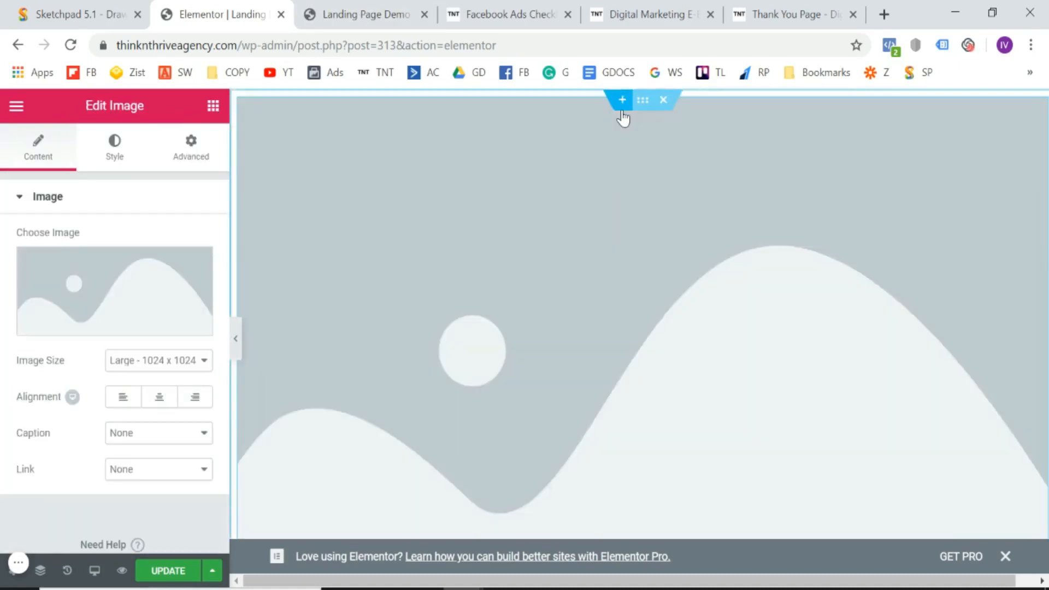
# - Open the "Just Released" banner image from the reference fb-checklist page in its own browser tab
pyautogui.click(402, 10)
pyautogui.click(470, 8)
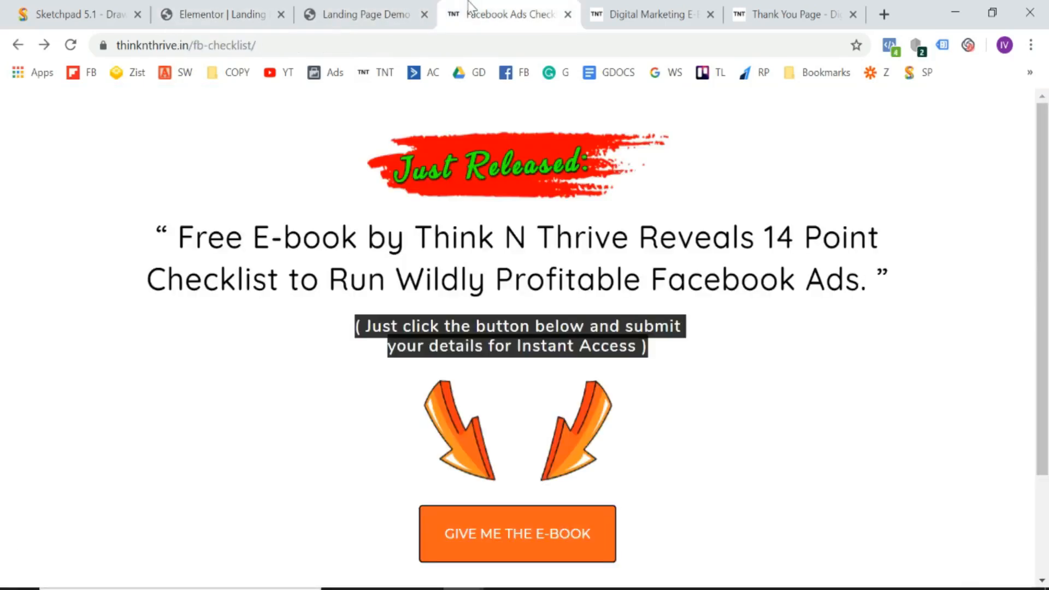
pyautogui.rightClick(461, 165)
pyautogui.click(477, 174)
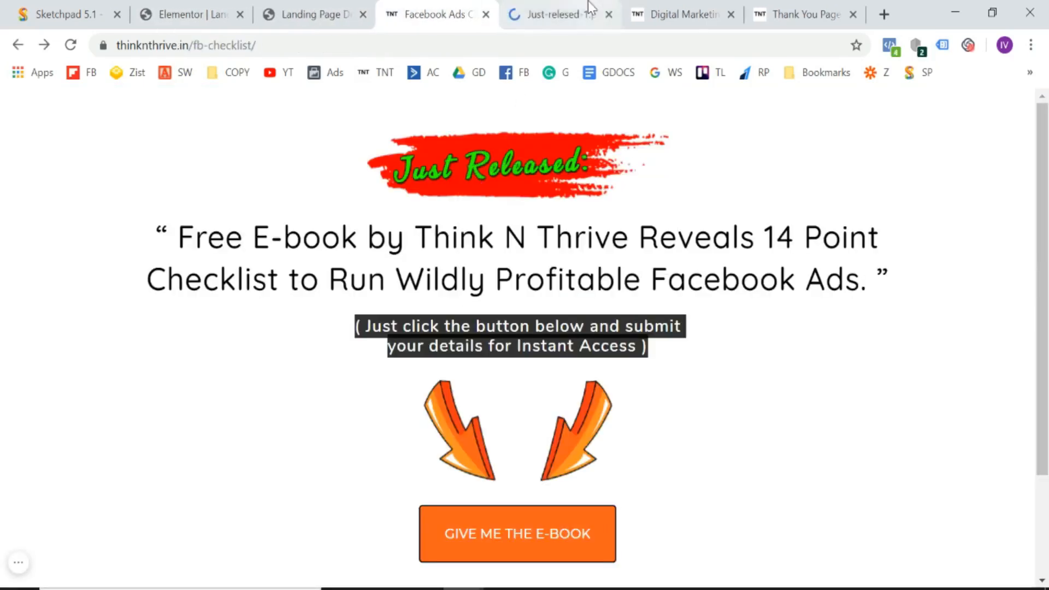
pyautogui.click(588, 1)
# - Save the banner image to the Desktop as the PNG file Just-relesed-1
pyautogui.rightClick(498, 301)
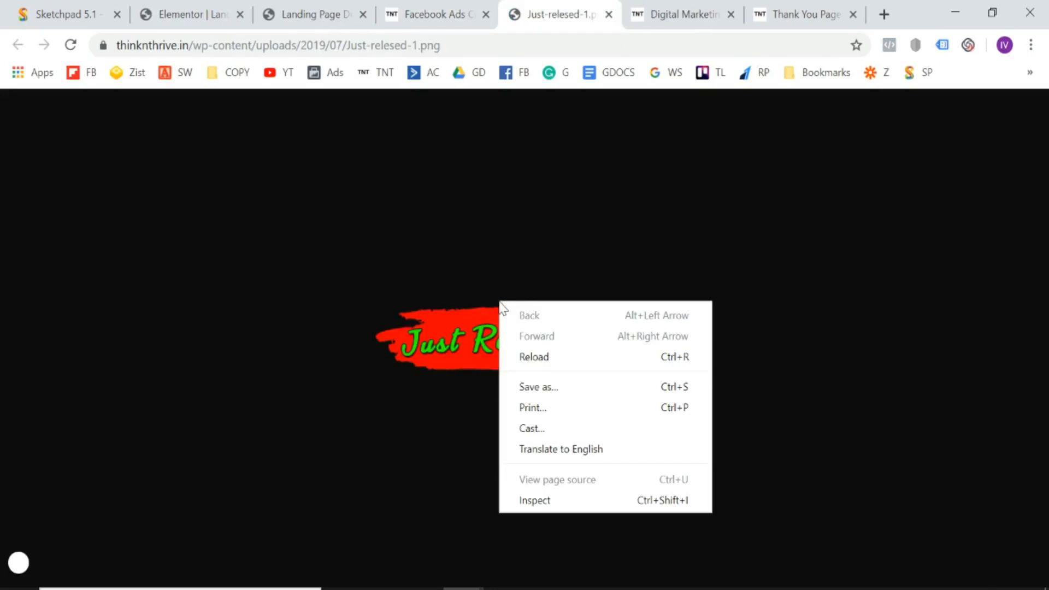
pyautogui.rightClick(481, 352)
pyautogui.click(519, 392)
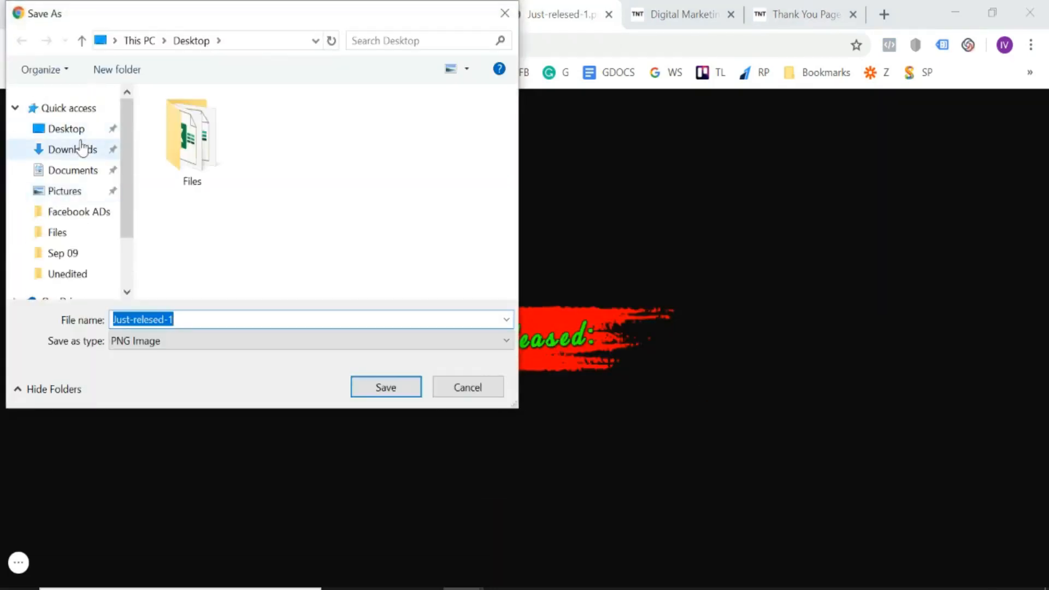
pyautogui.click(81, 147)
pyautogui.click(77, 129)
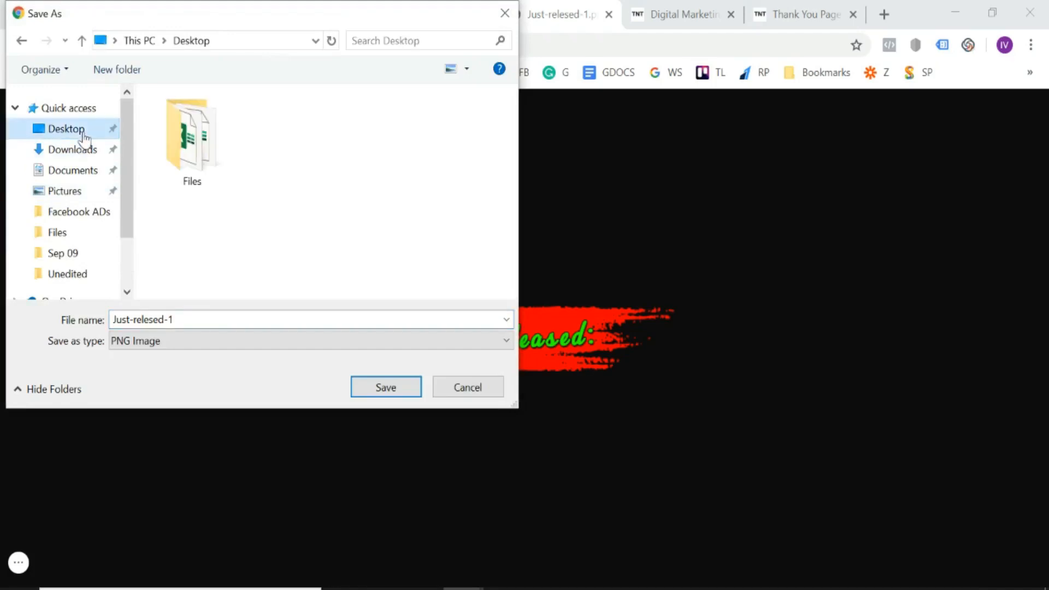
pyautogui.click(380, 386)
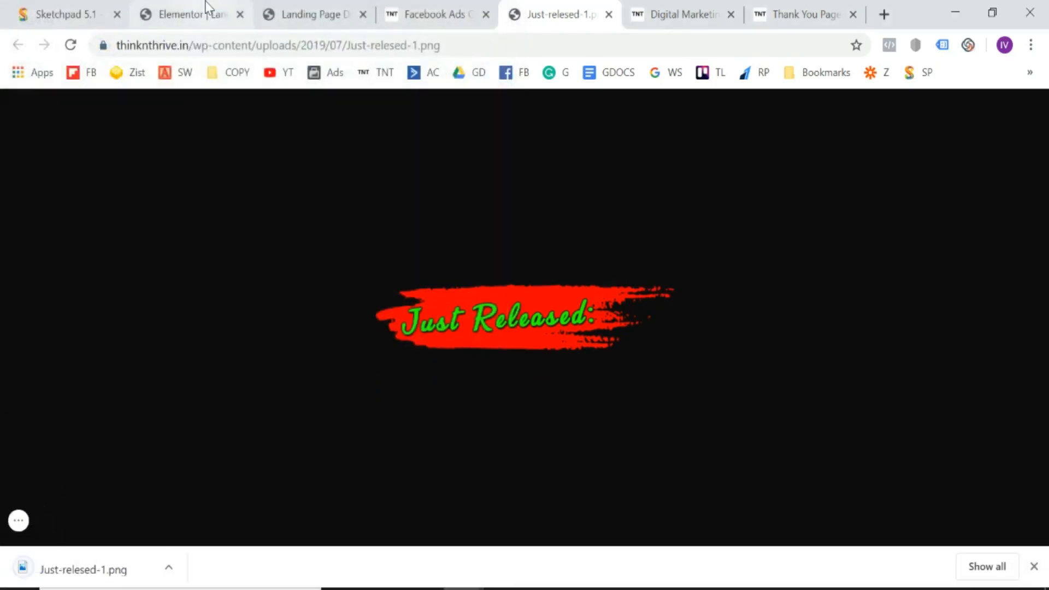
# - Upload Just-relesed-1.png from the Desktop in Elementor, insert it into the Image widget, and dismiss the browser's download notice
pyautogui.click(207, 8)
pyautogui.moveTo(150, 288)
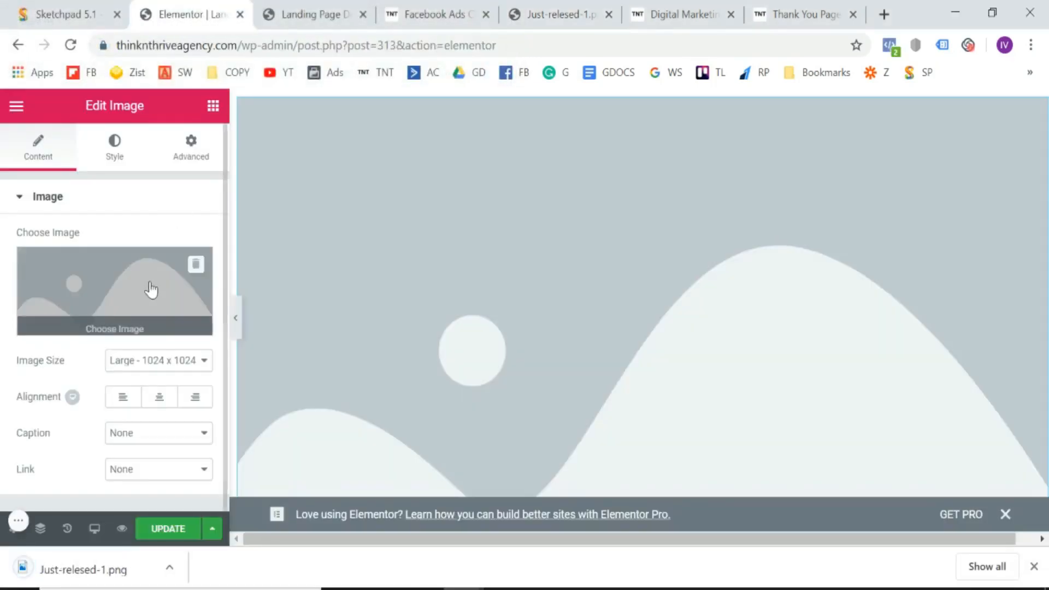
pyautogui.click(120, 324)
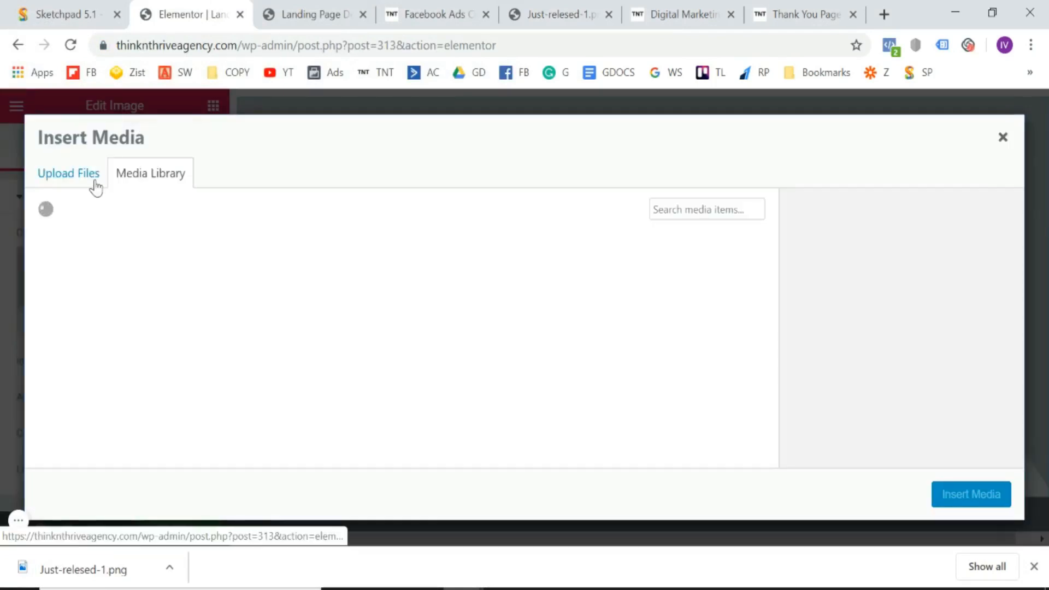
pyautogui.click(94, 181)
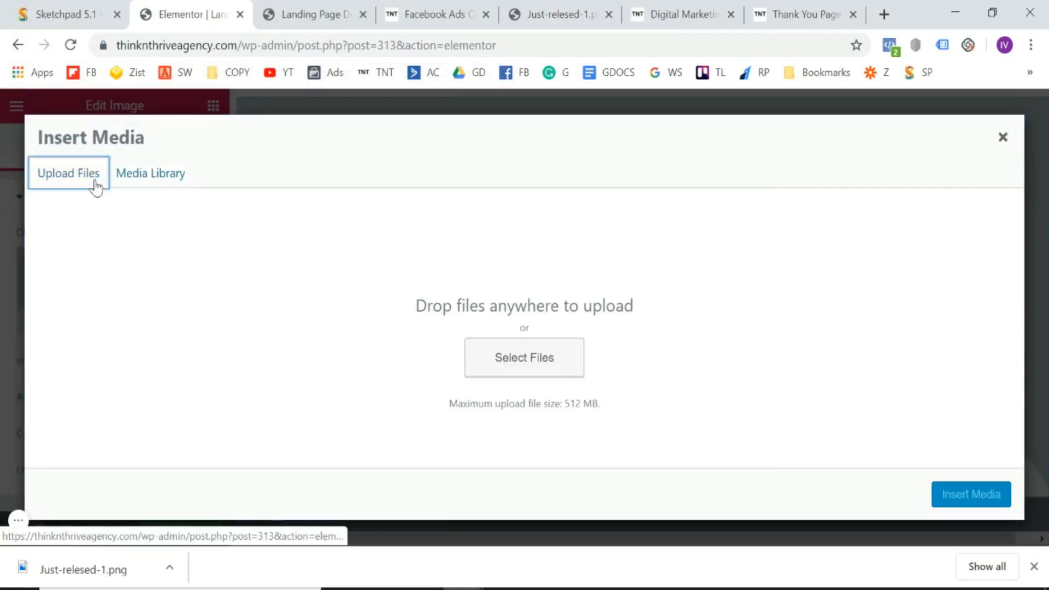
pyautogui.click(542, 363)
pyautogui.click(66, 130)
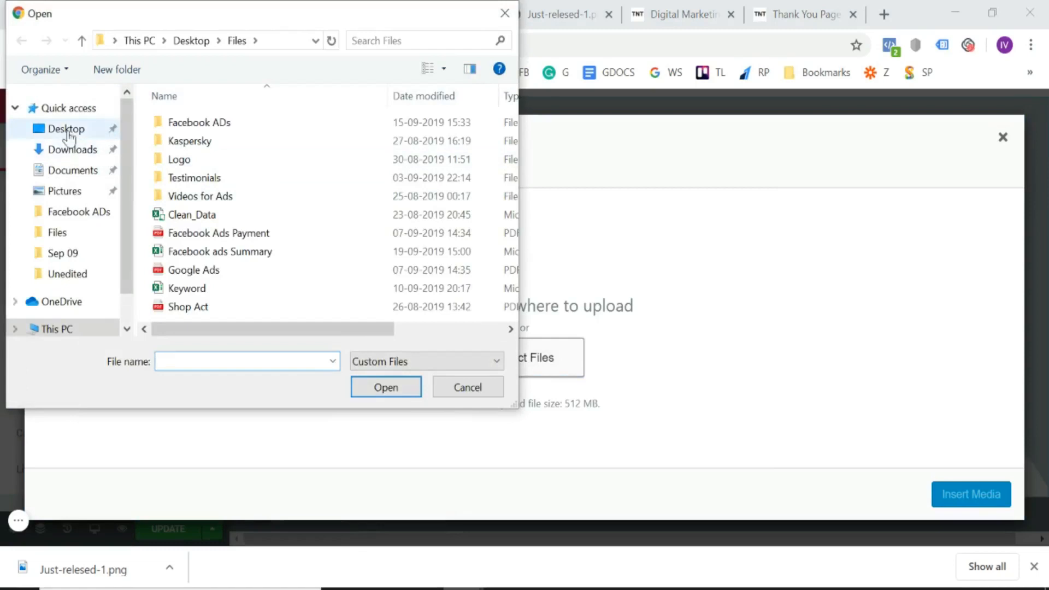
pyautogui.doubleClick(378, 174)
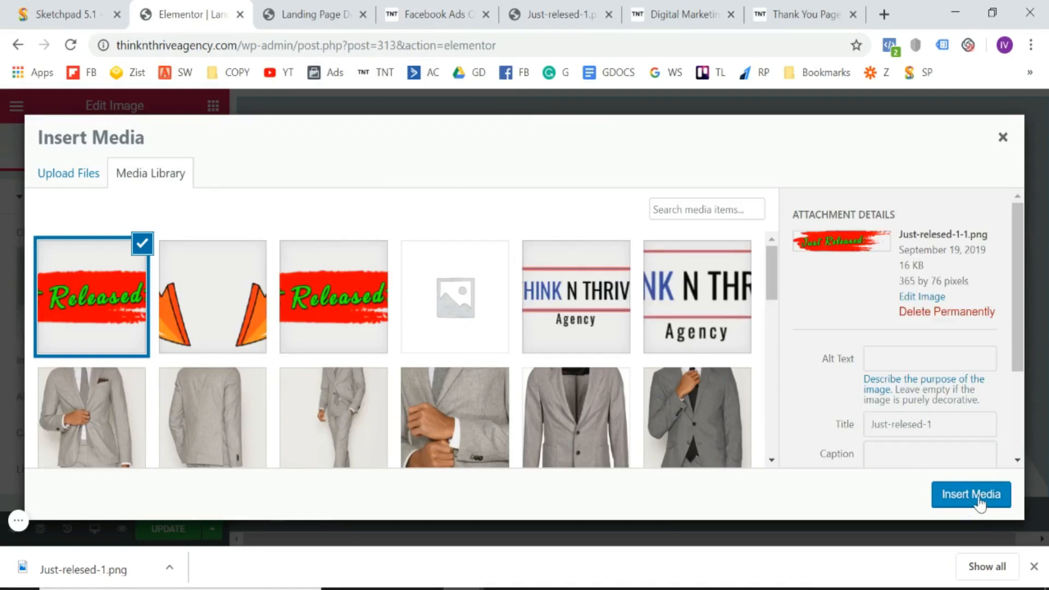
pyautogui.click(973, 495)
pyautogui.click(1037, 565)
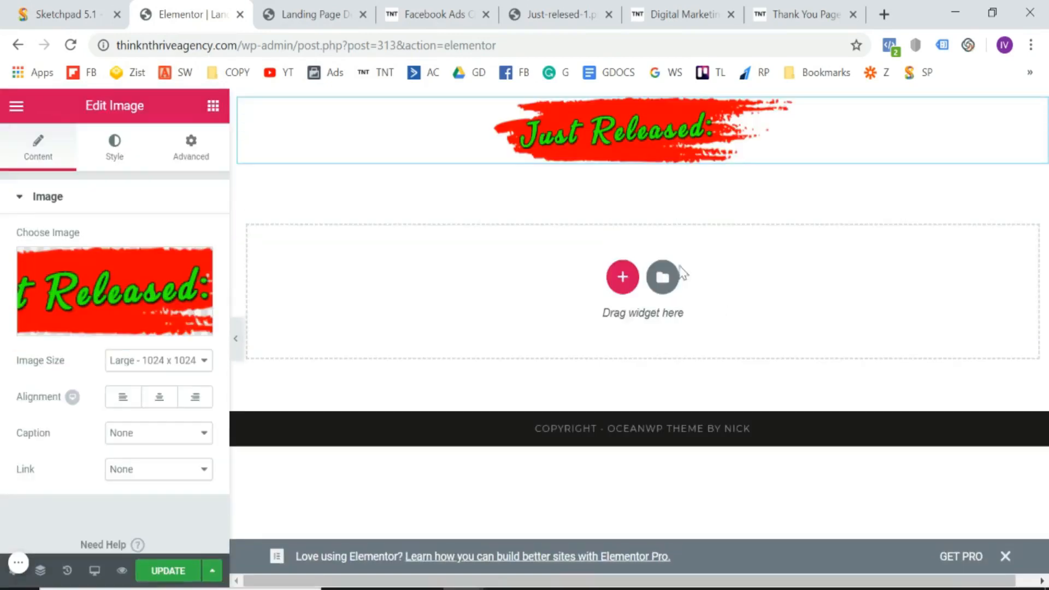
# - Set the banner image's width to 32 in its style settings, previewing the page with the editing panel hidden
pyautogui.click(121, 161)
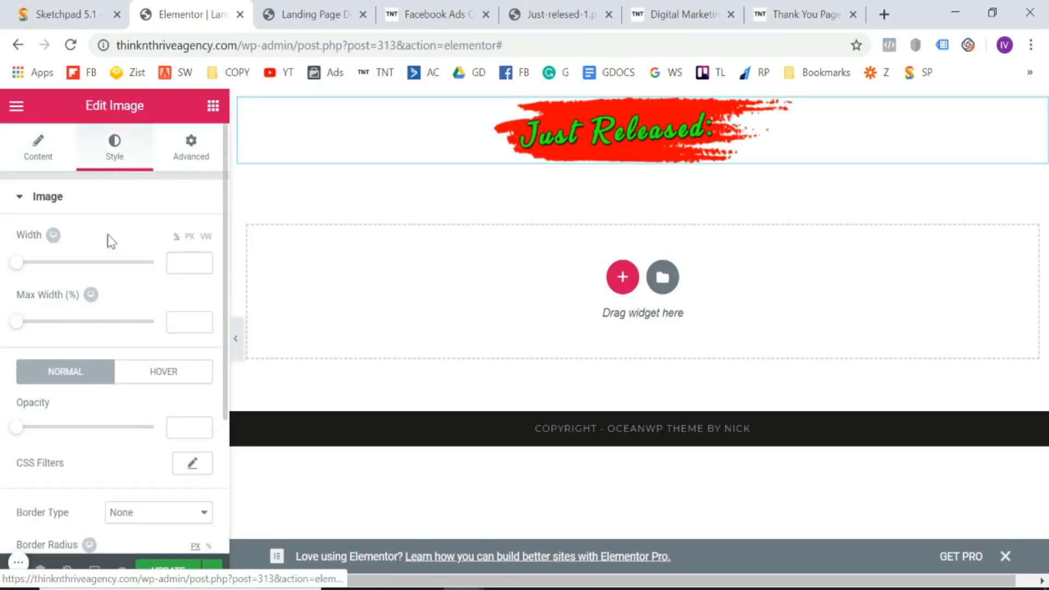
pyautogui.moveTo(21, 266); pyautogui.dragTo(53, 283)
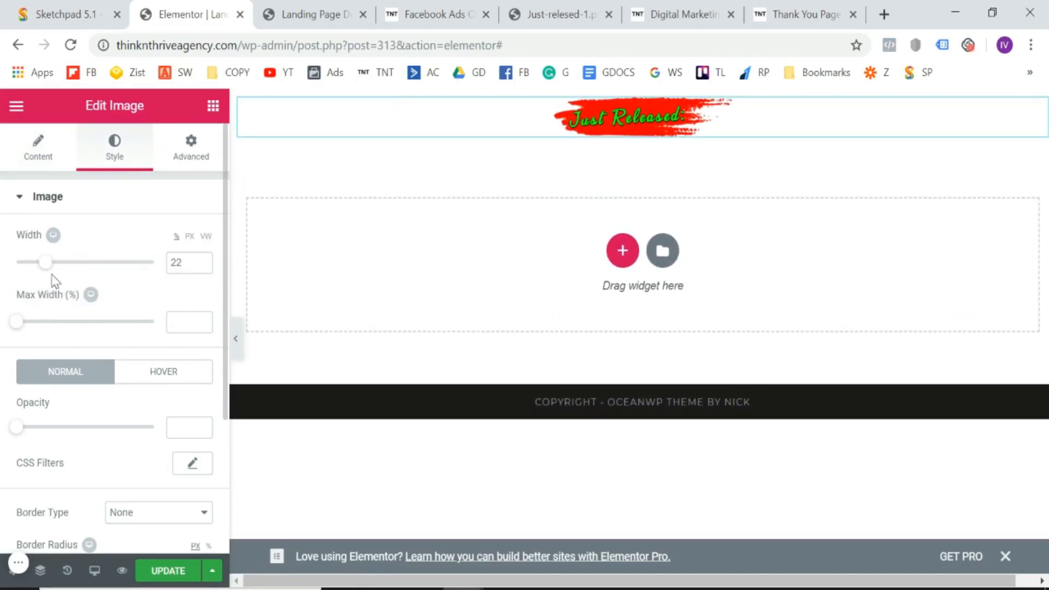
pyautogui.click(235, 339)
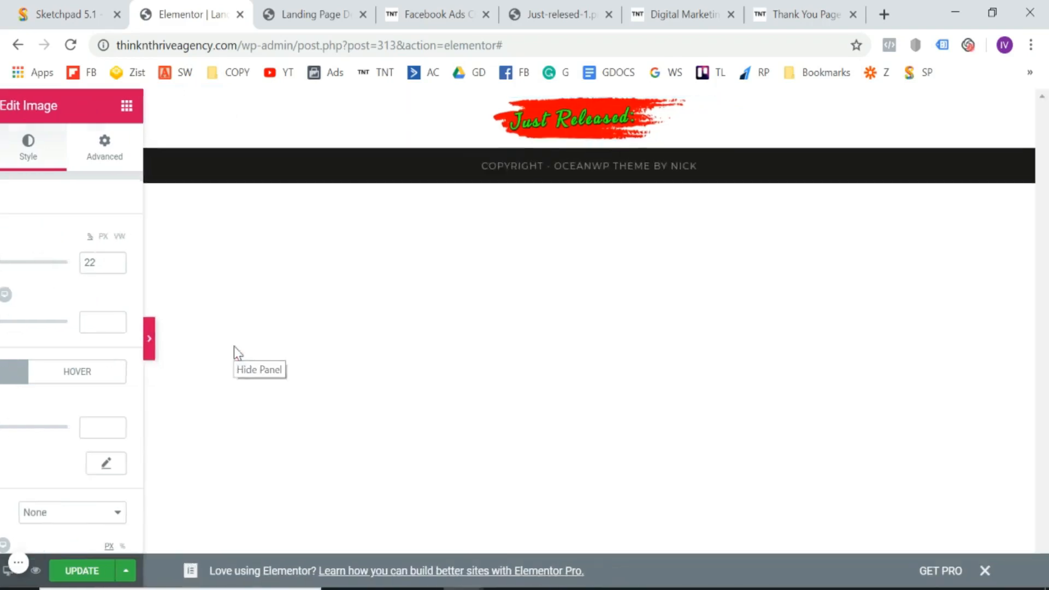
pyautogui.click(4, 350)
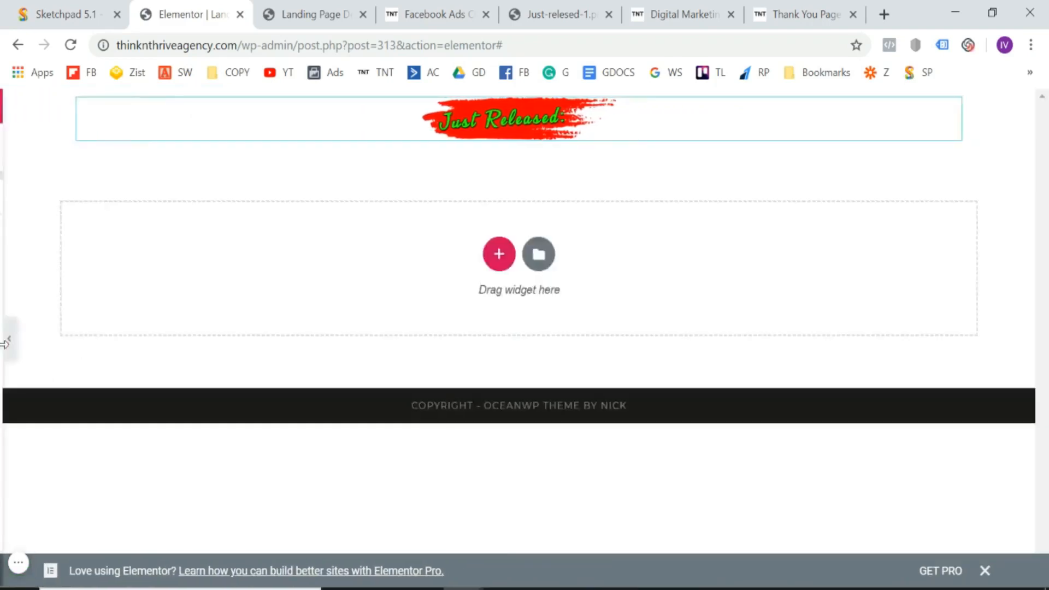
pyautogui.moveTo(44, 263); pyautogui.dragTo(58, 266)
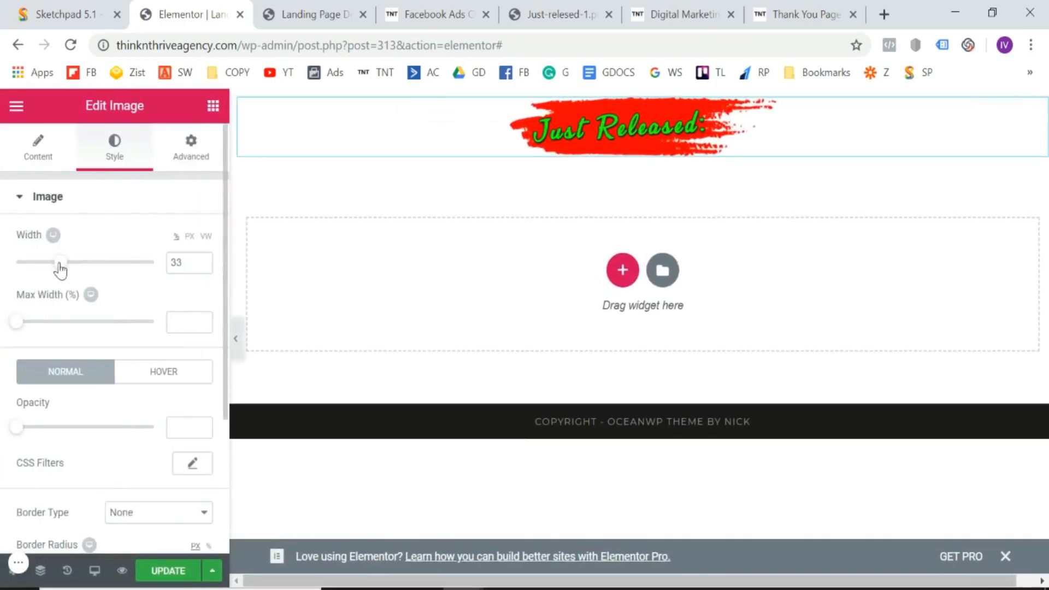
pyautogui.click(239, 355)
pyautogui.click(4, 347)
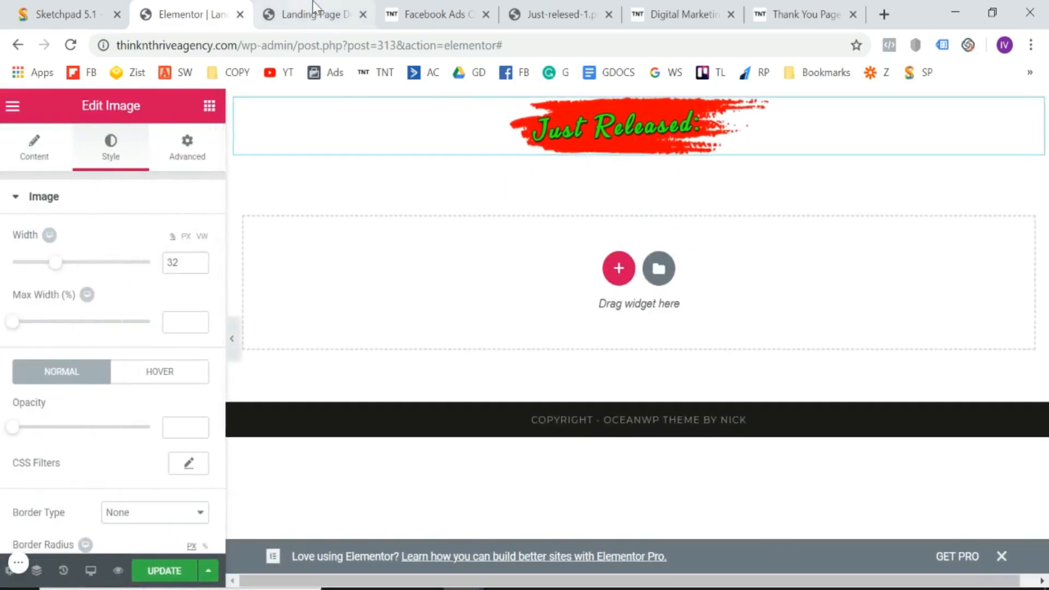
# - Compare with the reference fb-checklist page, unlink the banner section's padding, set its top padding to 25 px, and update the page
pyautogui.click(423, 13)
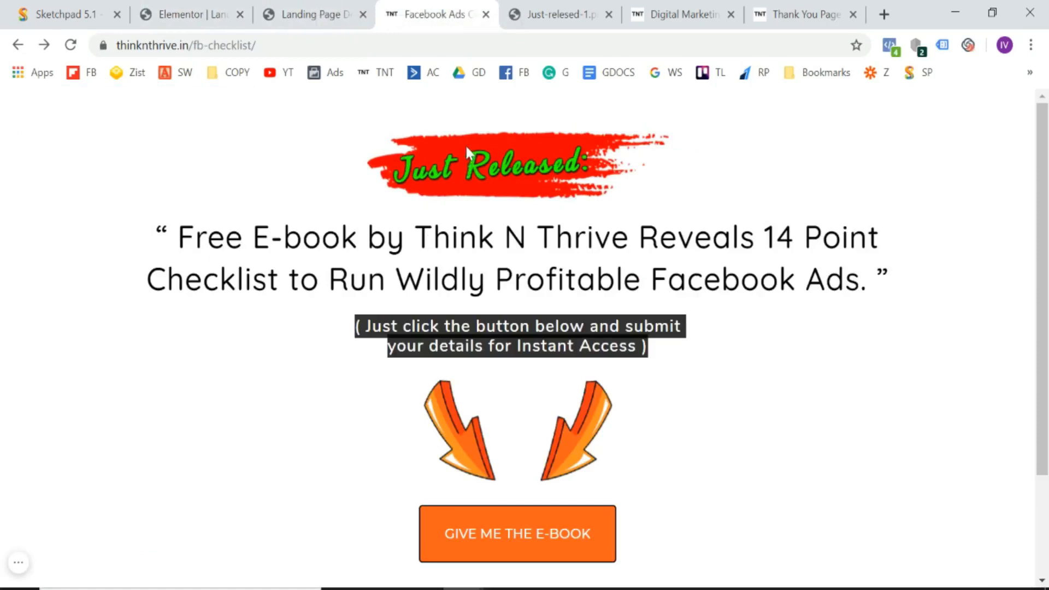
pyautogui.click(284, 11)
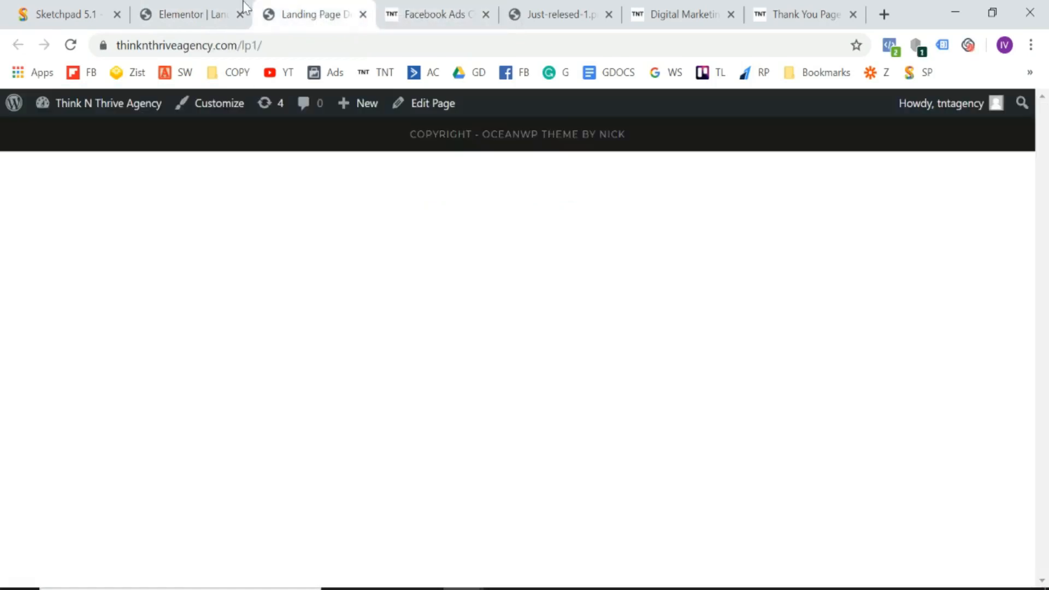
pyautogui.click(182, 7)
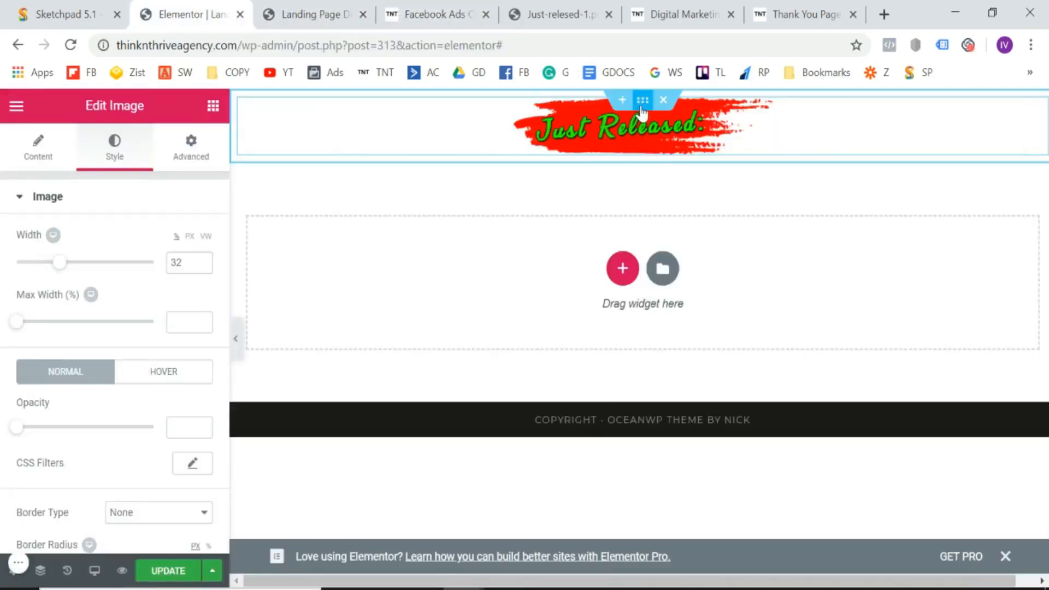
pyautogui.click(644, 104)
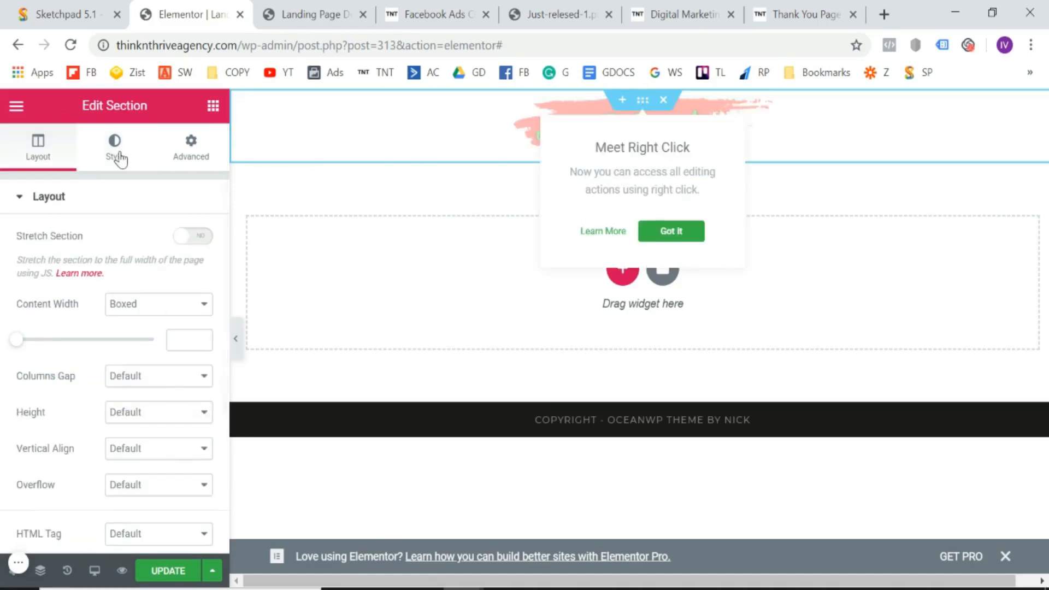
pyautogui.click(191, 150)
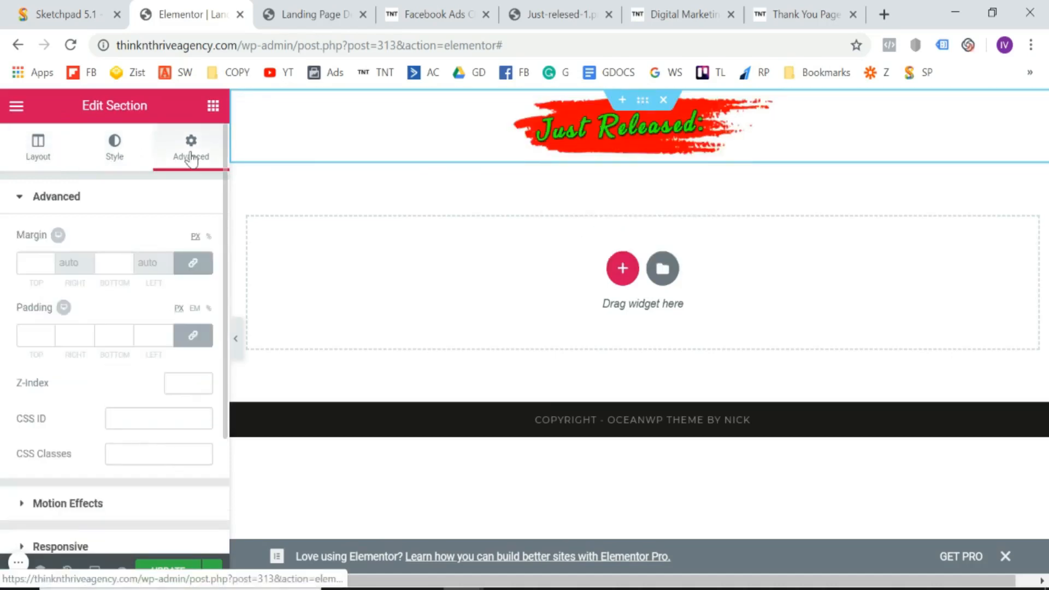
pyautogui.click(193, 336)
pyautogui.click(32, 336)
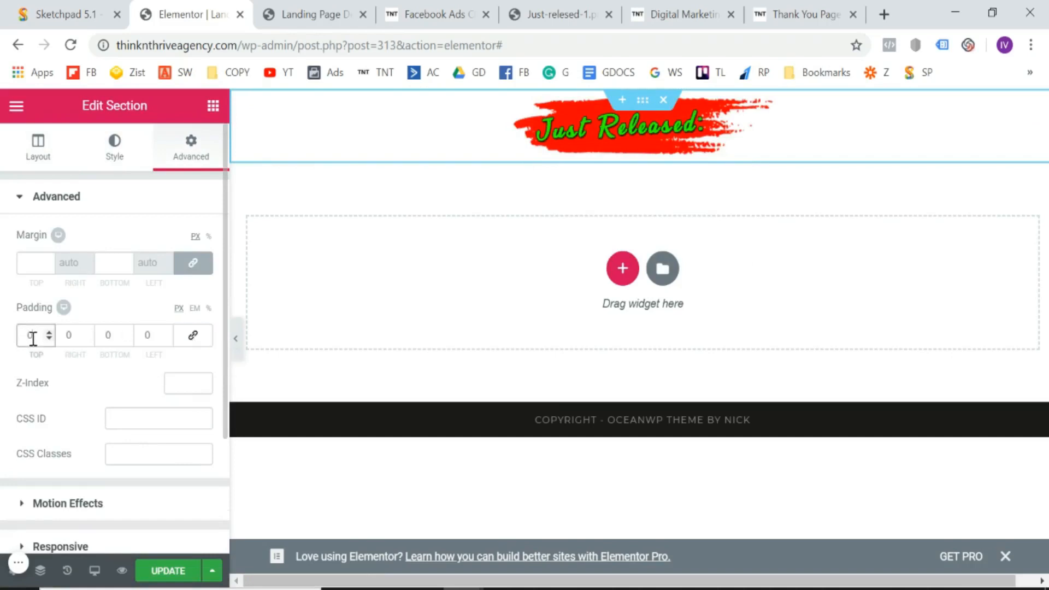
pyautogui.click(49, 333)
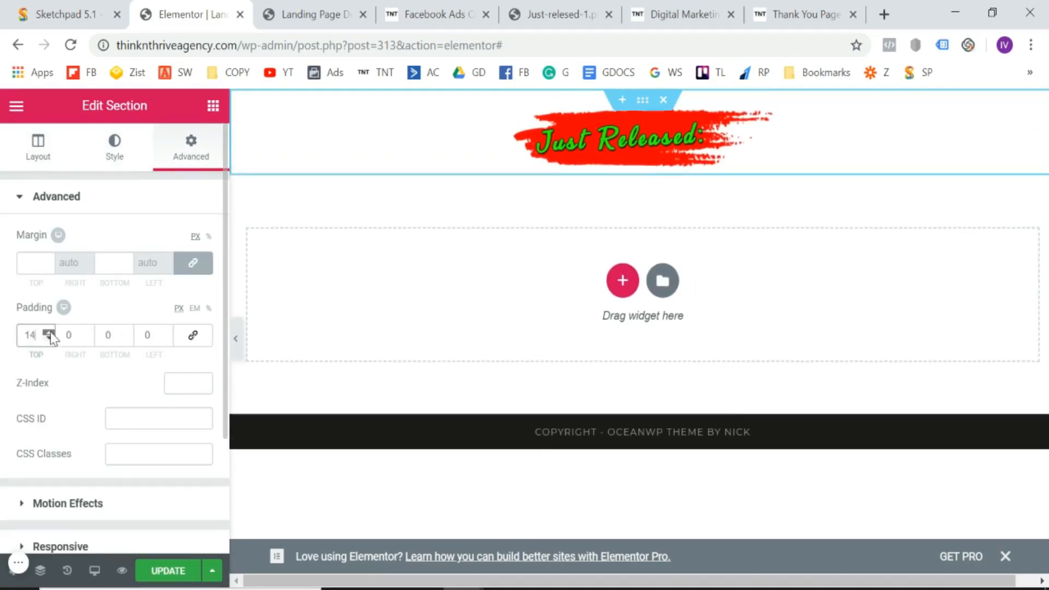
pyautogui.click(164, 571)
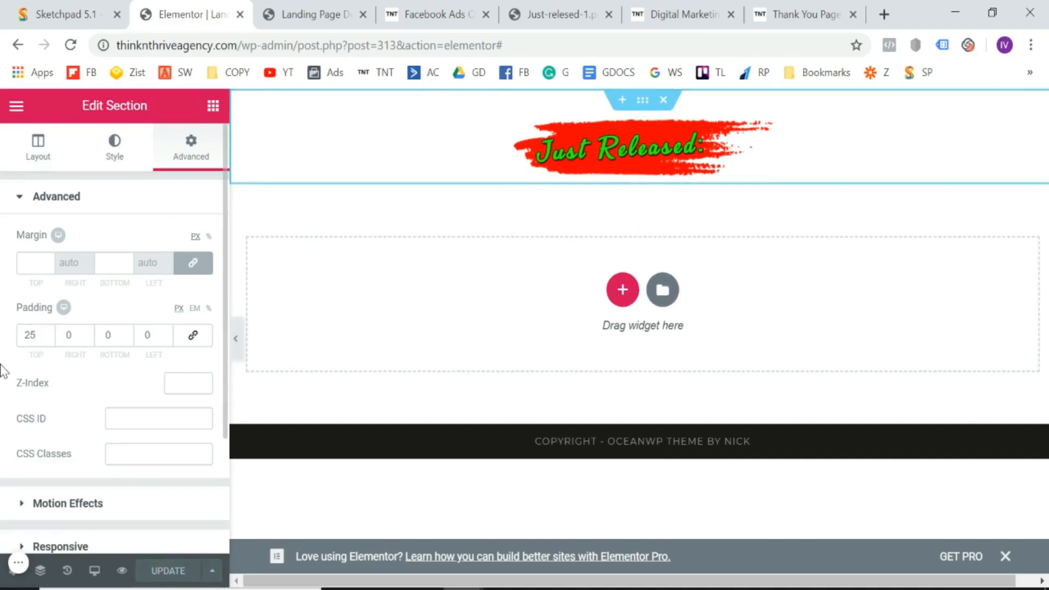
# - Check the headline on the reference page, then add a single-column section below the banner and place a Heading widget in it
pyautogui.click(440, 12)
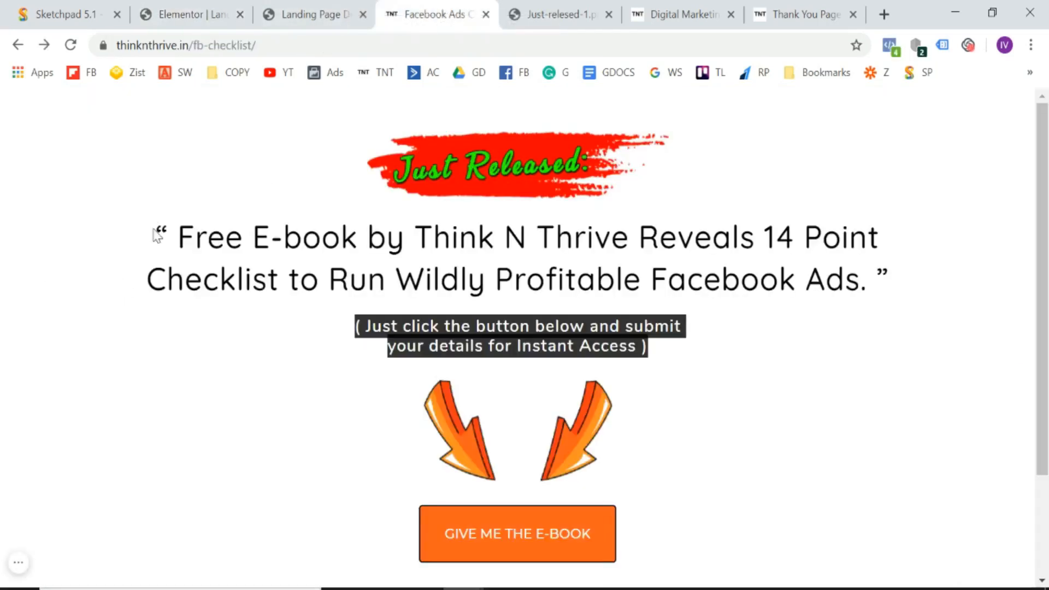
pyautogui.moveTo(158, 235); pyautogui.dragTo(830, 259)
pyautogui.click(236, 6)
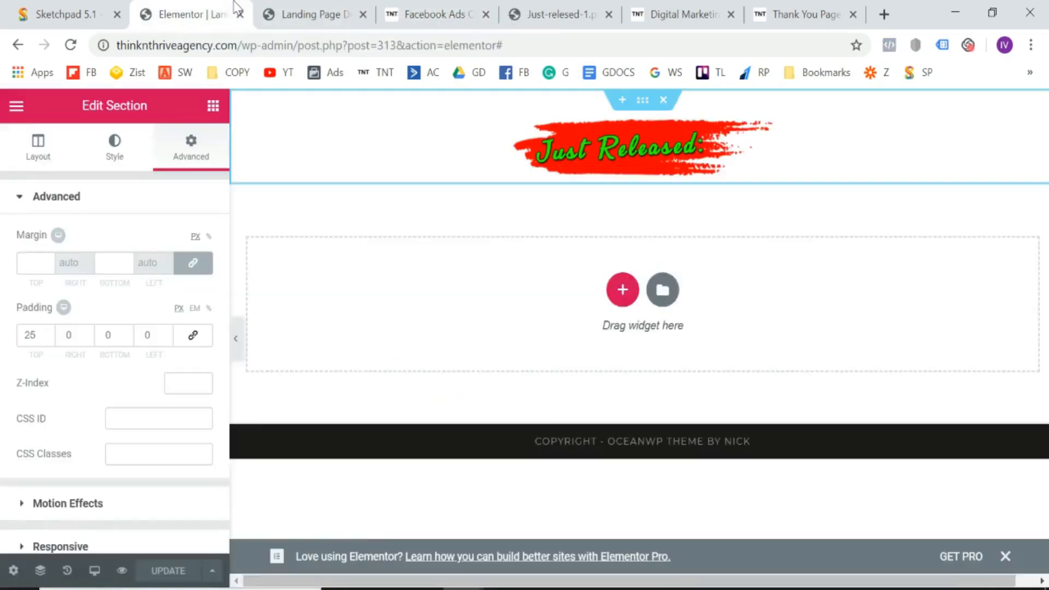
pyautogui.click(623, 289)
pyautogui.click(417, 356)
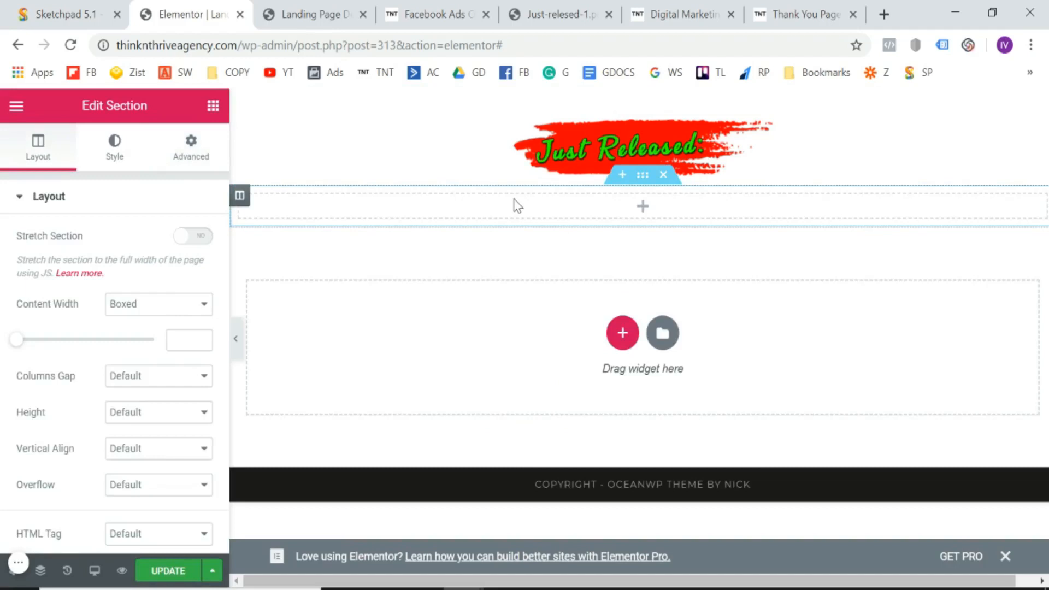
pyautogui.click(214, 107)
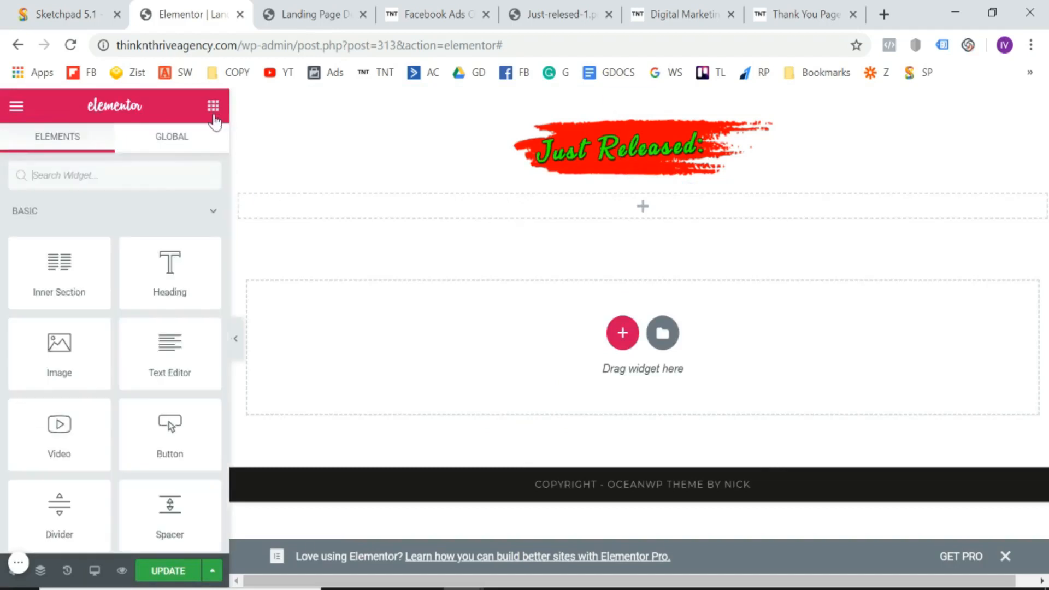
pyautogui.moveTo(169, 286); pyautogui.dragTo(621, 201)
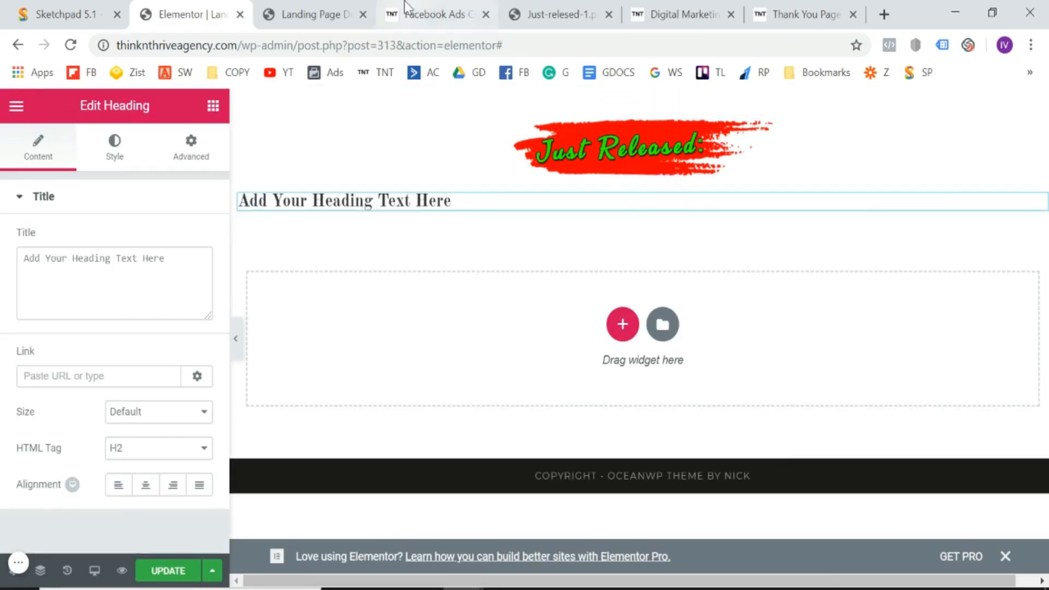
# - Copy the "Free E-book by Think N Thrive Reveals 14 Point Checklist…" headline from the reference page and replace the Heading widget's placeholder title with it
pyautogui.click(432, 12)
pyautogui.moveTo(163, 242); pyautogui.dragTo(889, 282)
pyautogui.hotkey('ctrl', 'c')
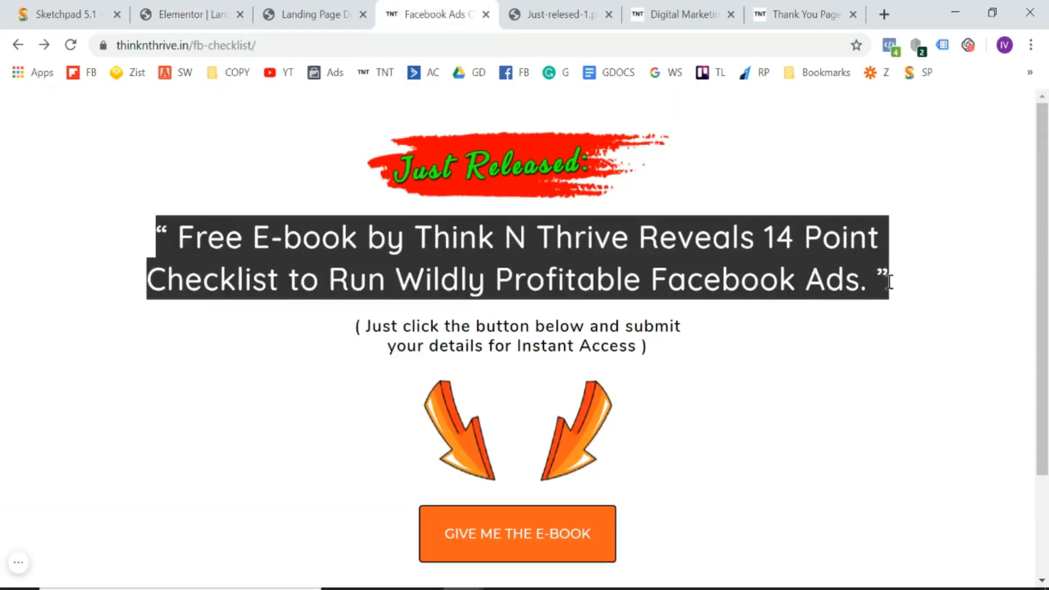
pyautogui.click(322, 11)
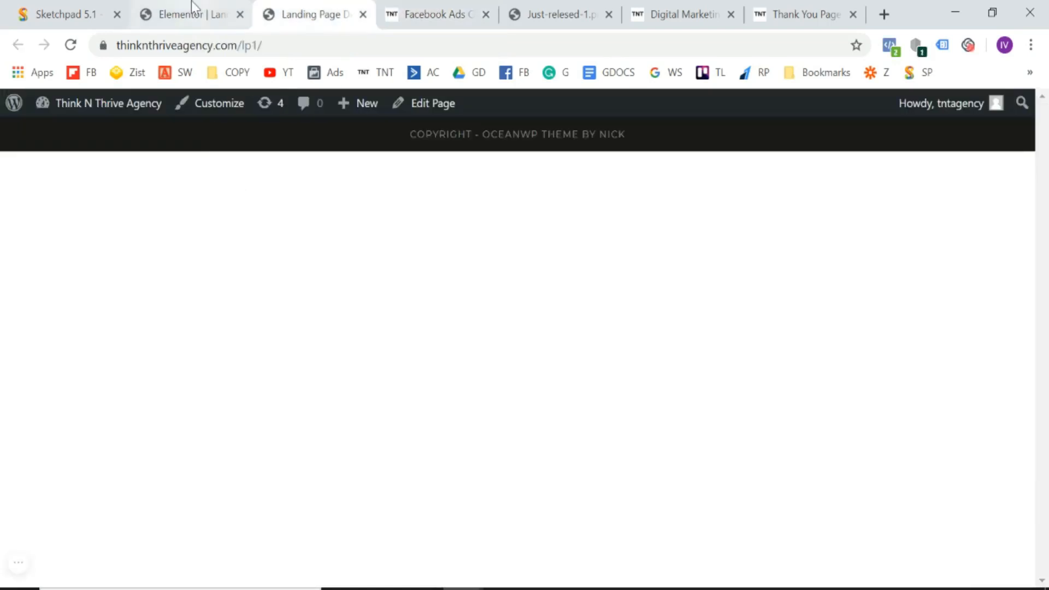
pyautogui.click(192, 12)
pyautogui.click(176, 286)
pyautogui.hotkey('ctrl', 'a')
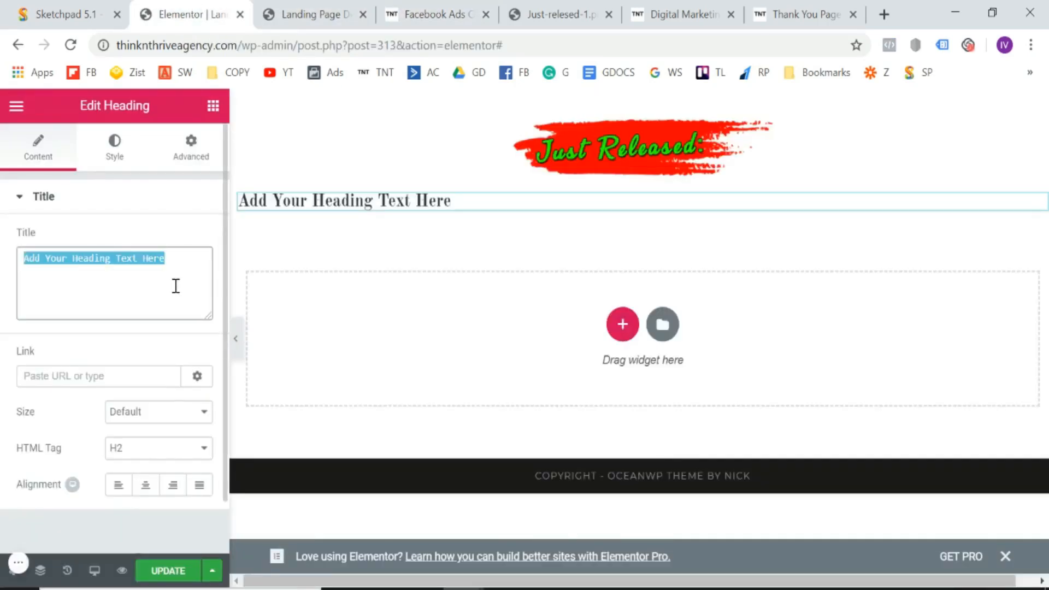
pyautogui.hotkey('ctrl', 'v')
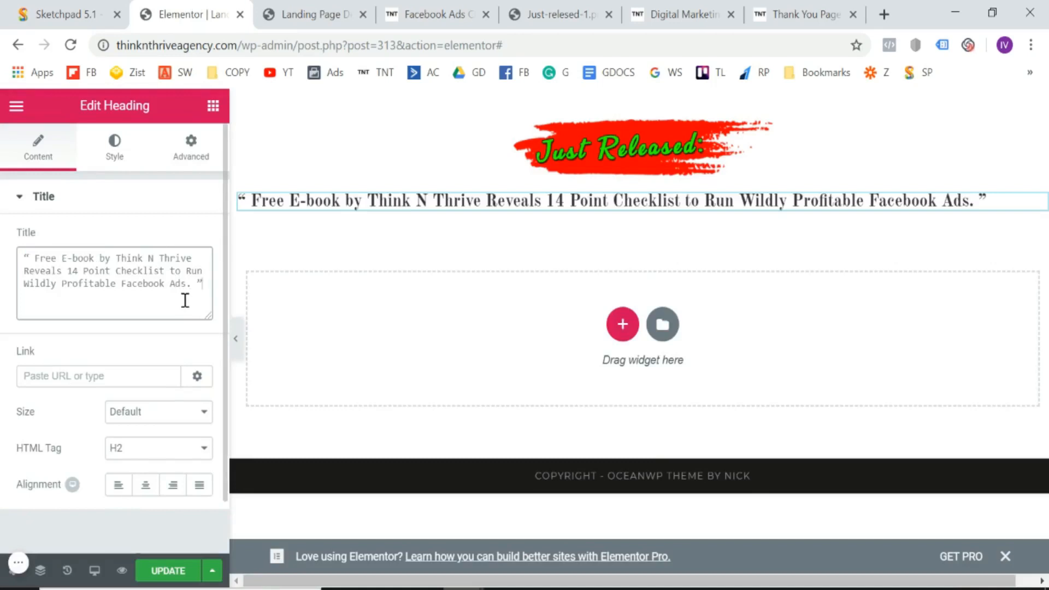
# - Set the heading's typography to the Verdana font family at a size of 28 px
pyautogui.click(121, 166)
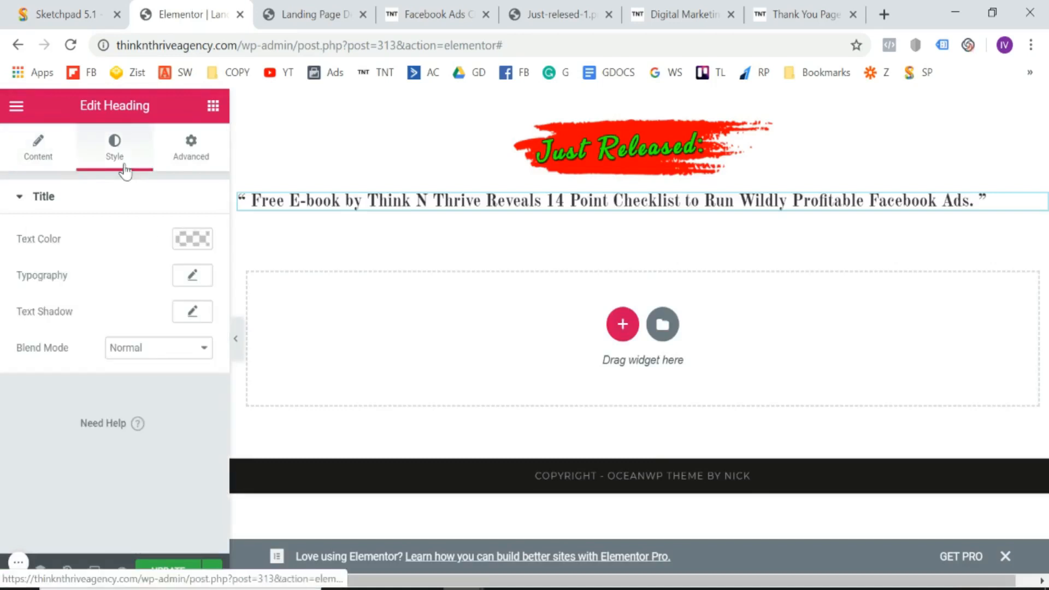
pyautogui.click(197, 276)
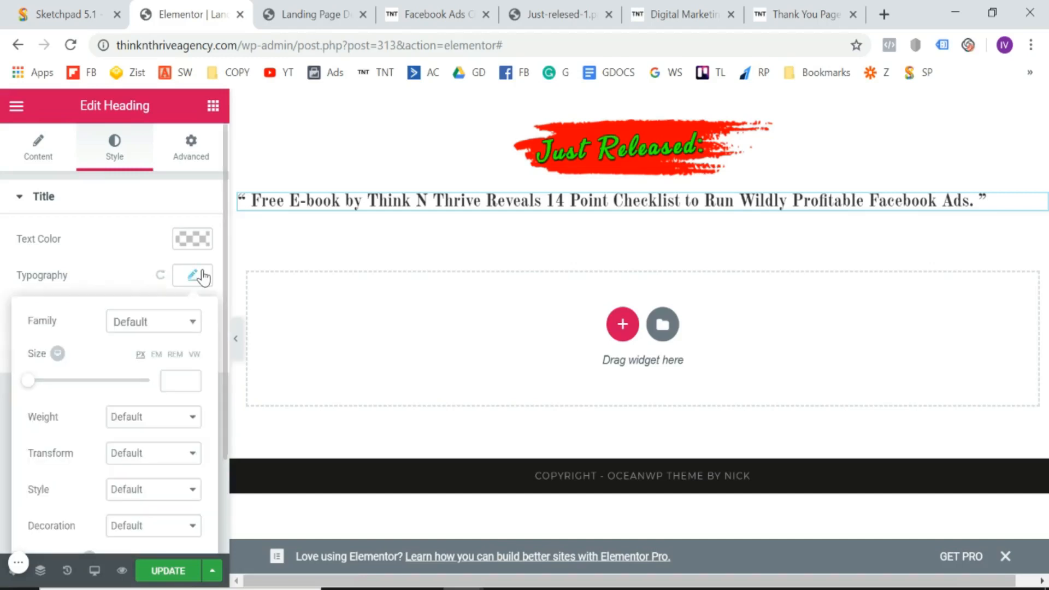
pyautogui.click(173, 327)
pyautogui.write('ver')
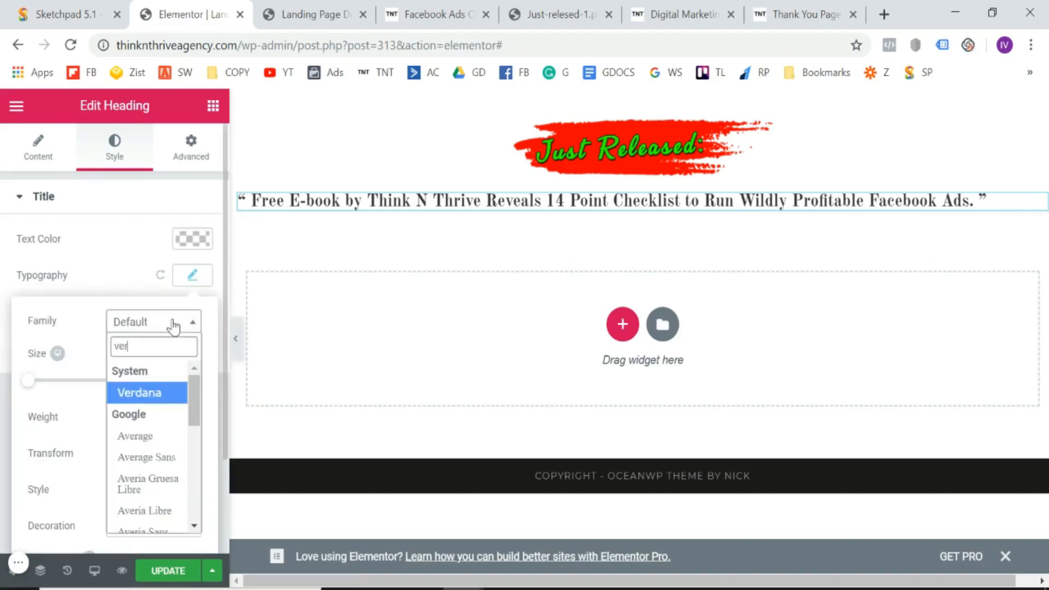
pyautogui.click(164, 400)
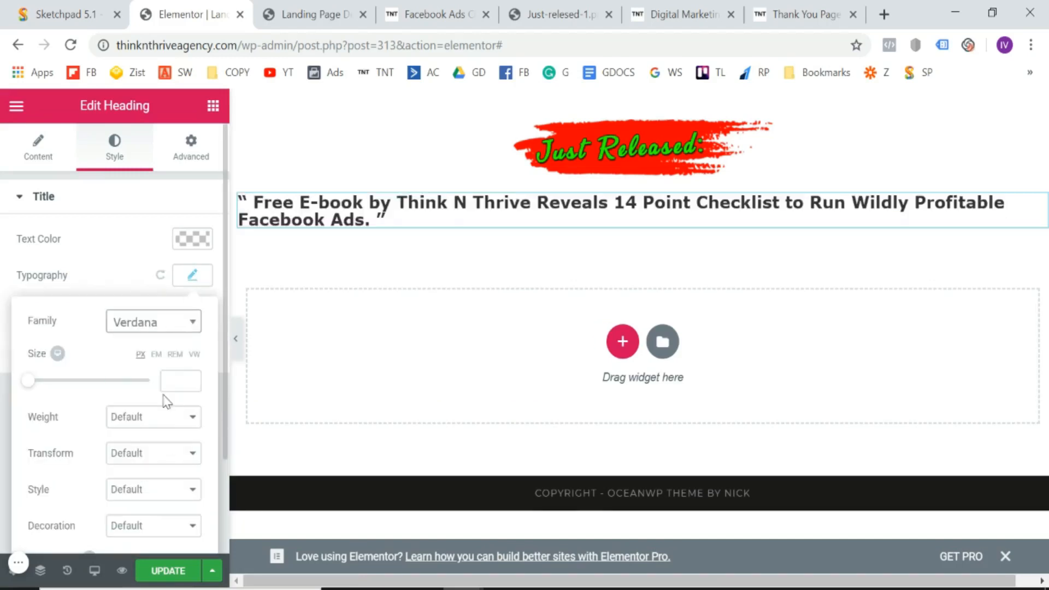
pyautogui.click(192, 378)
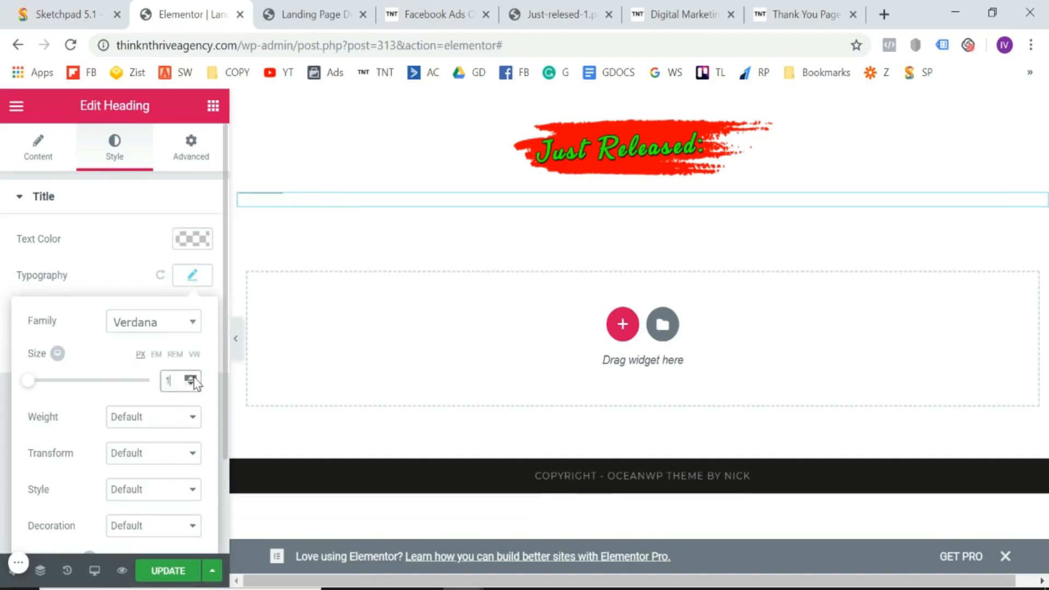
pyautogui.moveTo(192, 379); pyautogui.dragTo(193, 379)
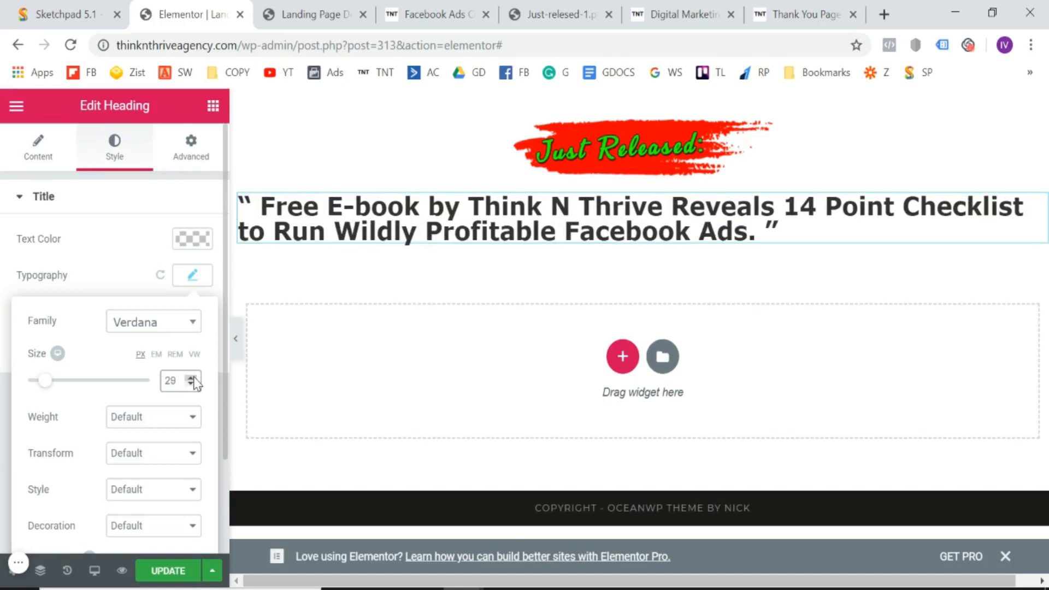
pyautogui.click(192, 384)
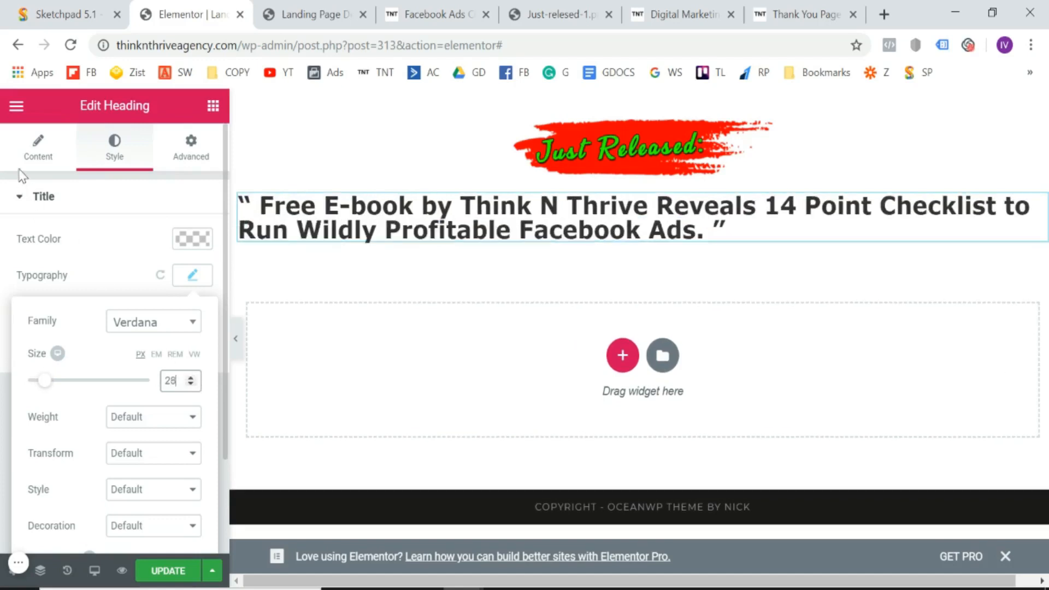
# - Center the heading and insert a line break before "Checklist", previewing the page with the editing panel hidden
pyautogui.click(37, 143)
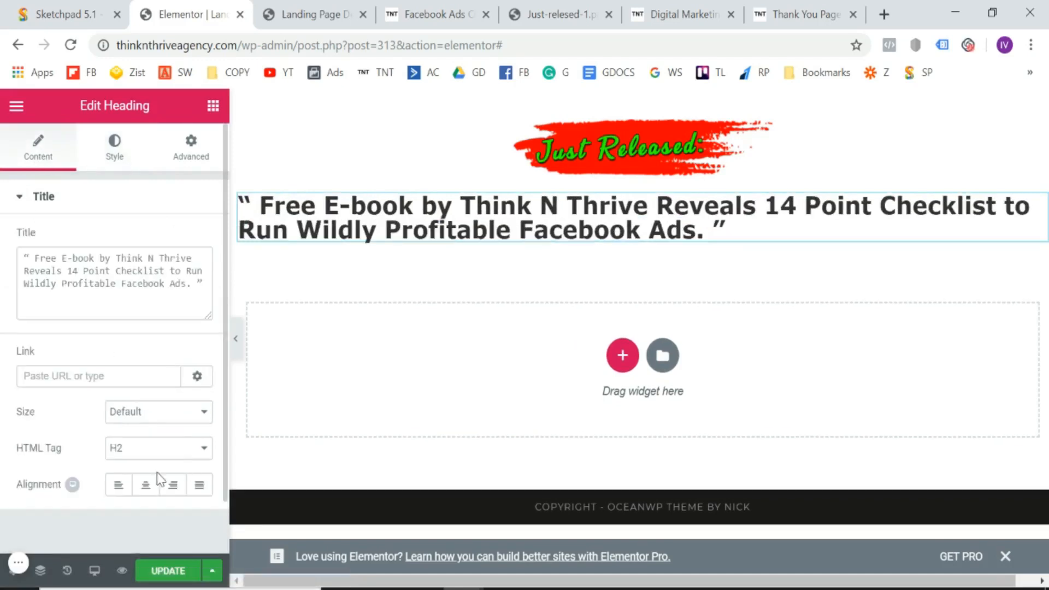
pyautogui.click(145, 494)
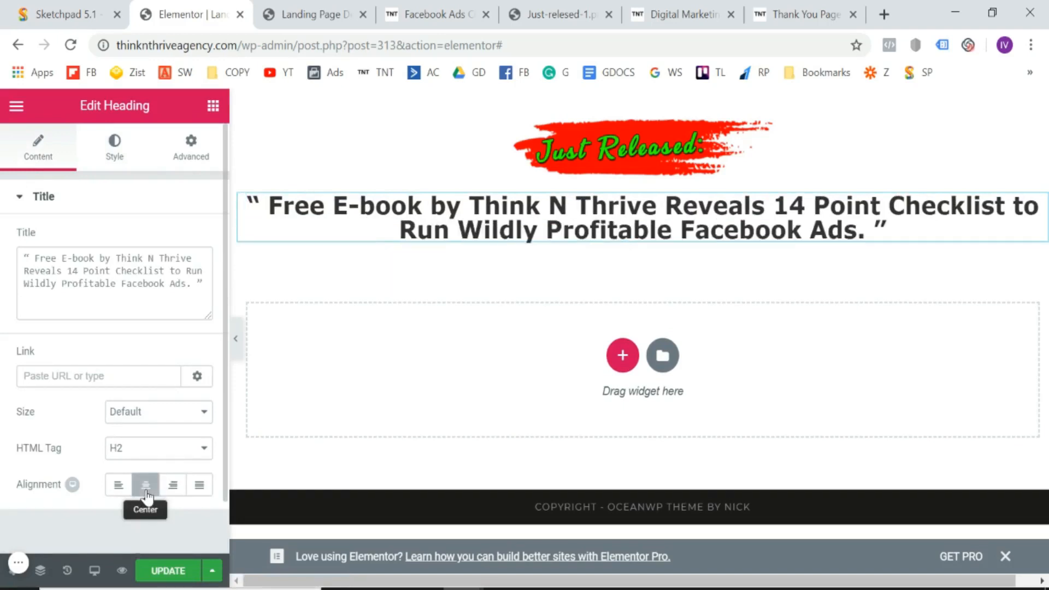
pyautogui.click(889, 212)
pyautogui.press('Return')
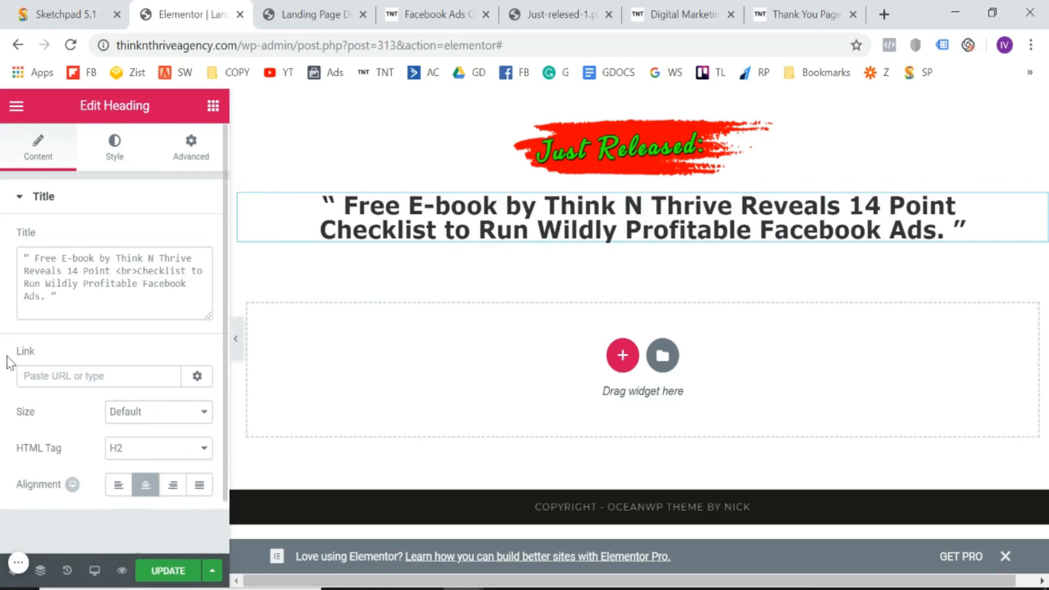
pyautogui.click(236, 341)
pyautogui.click(5, 344)
# - Try font weights 700 and 400 in the heading's typography settings and settle on 500
pyautogui.click(113, 147)
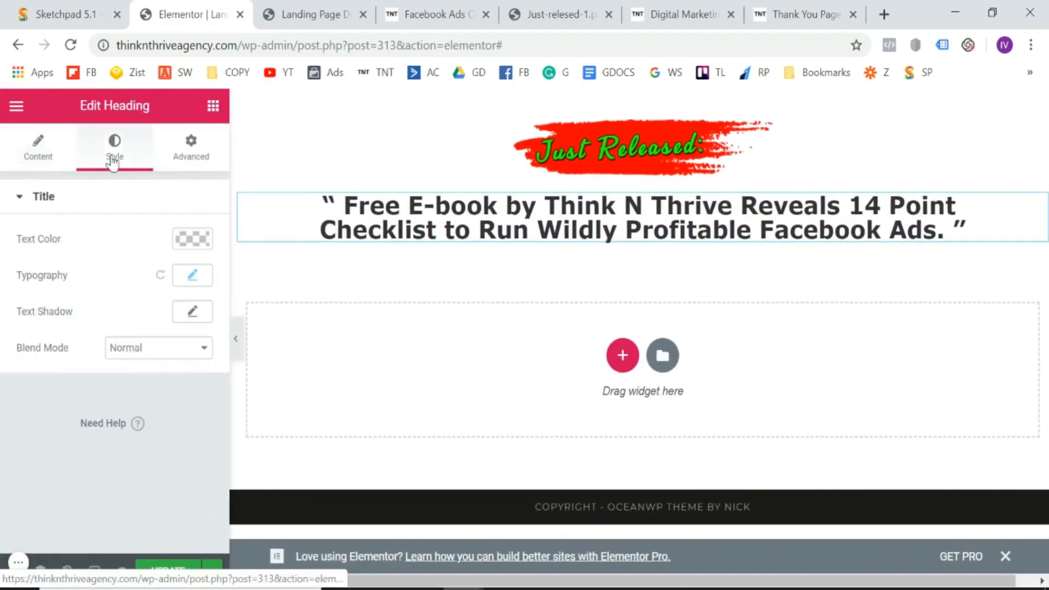
pyautogui.click(194, 277)
pyautogui.scroll(-2, 196, 276)
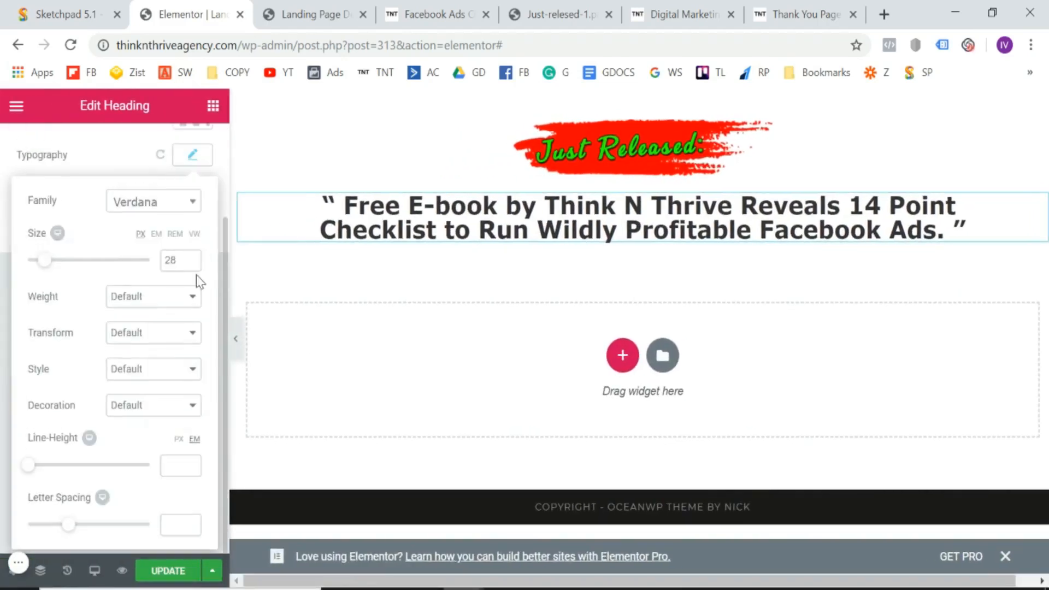
pyautogui.click(167, 307)
pyautogui.click(144, 394)
pyautogui.click(176, 297)
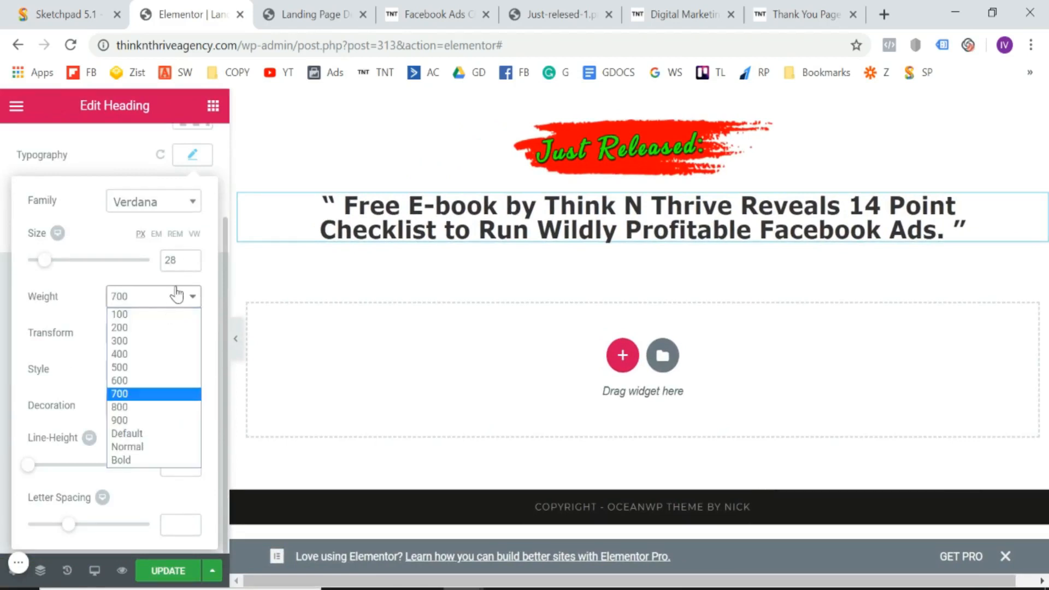
pyautogui.click(149, 359)
pyautogui.click(173, 296)
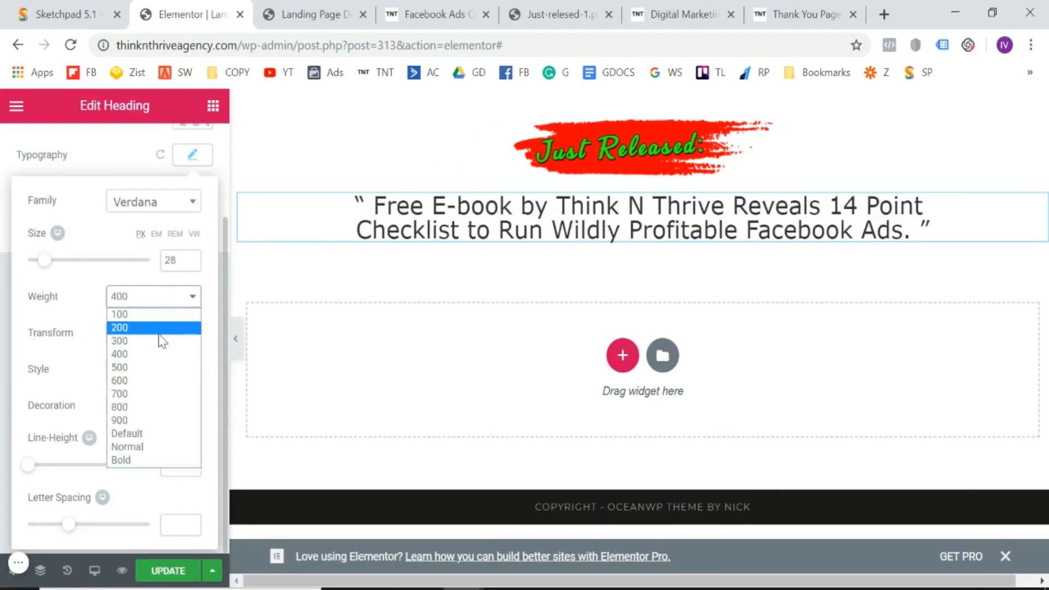
pyautogui.click(153, 368)
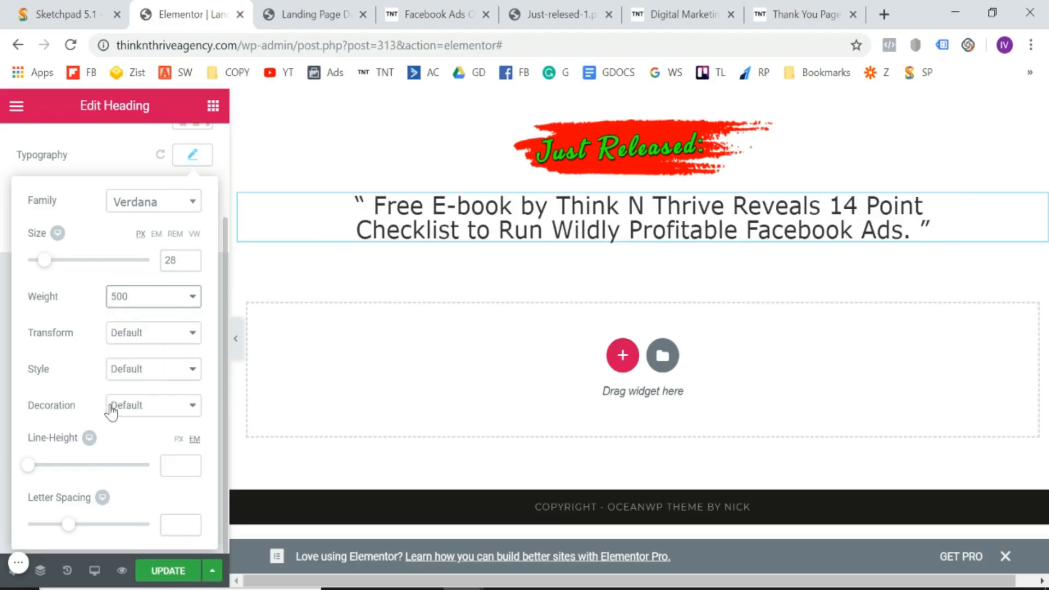
# - Set the heading's line height to 1.3 em and preview the page with the editing panel hidden
pyautogui.click(191, 463)
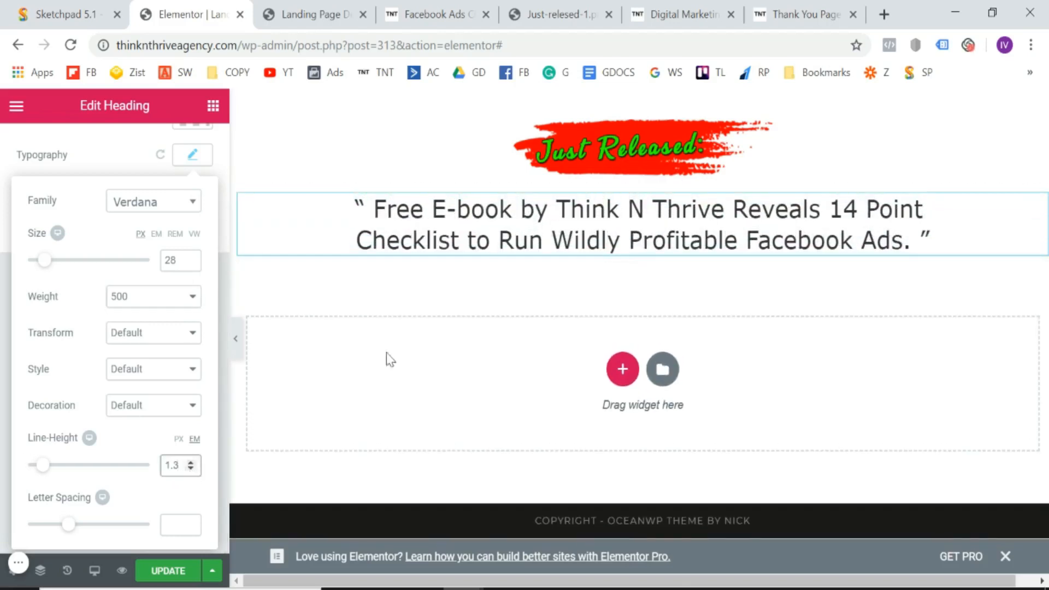
pyautogui.click(238, 356)
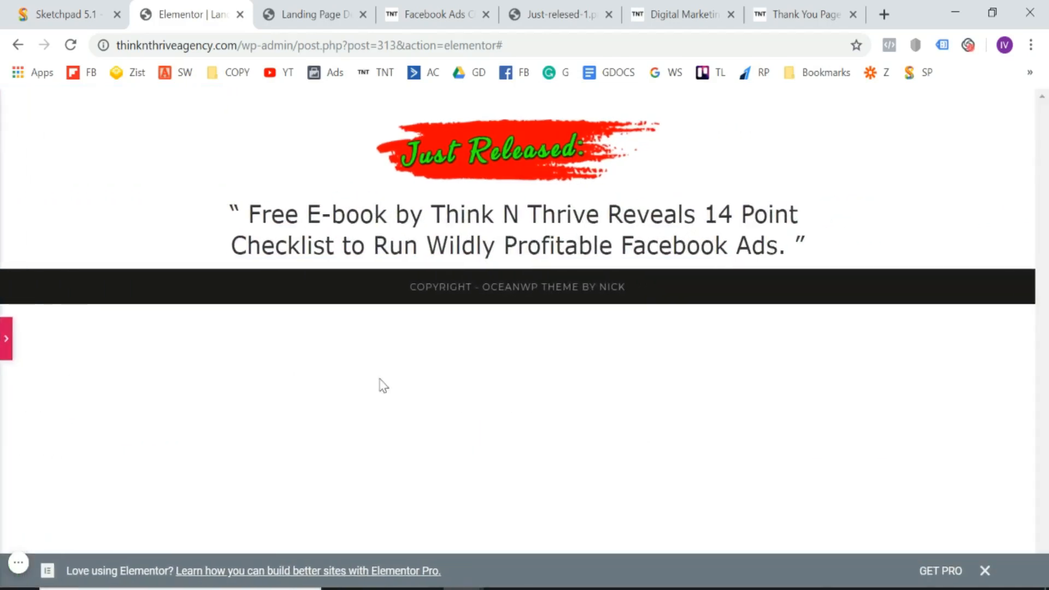
pyautogui.click(5, 334)
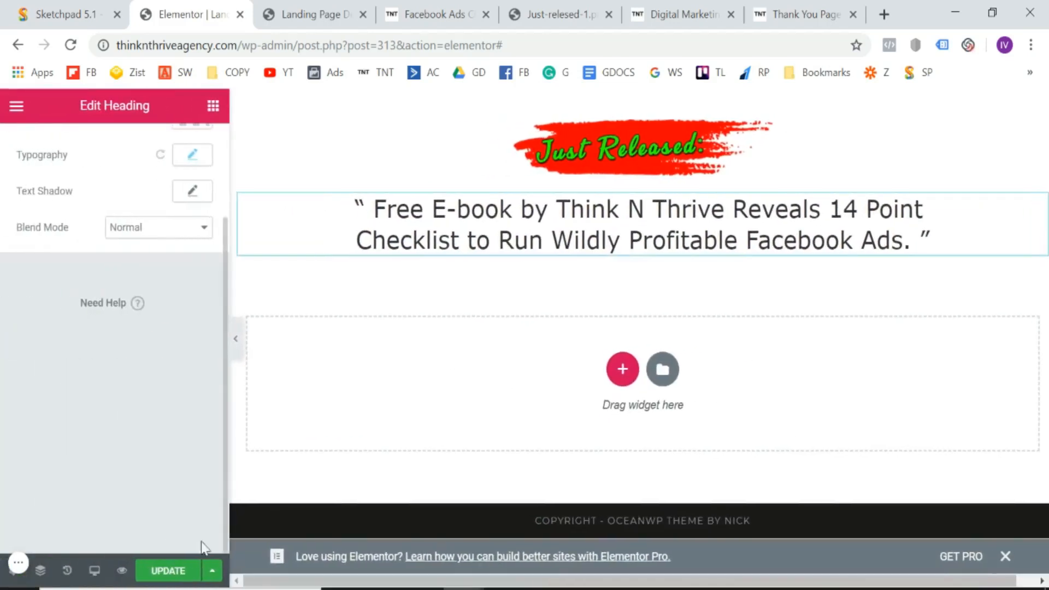
# - Update the page and copy the "( Just click the button below and submit your details for Instant Access )" line from the fb-checklist page
pyautogui.click(173, 571)
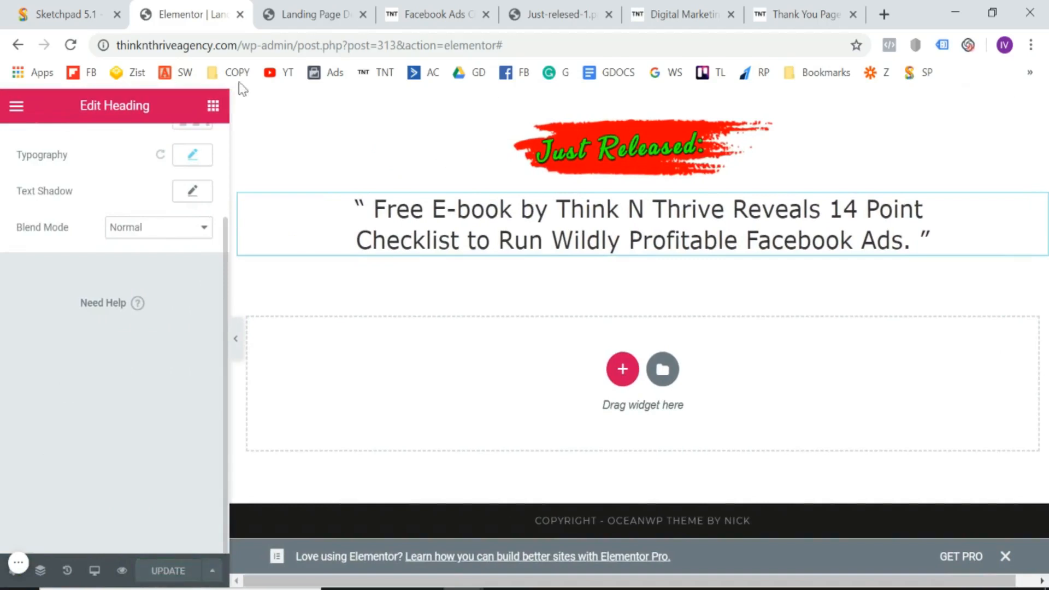
pyautogui.click(302, 10)
pyautogui.click(388, 7)
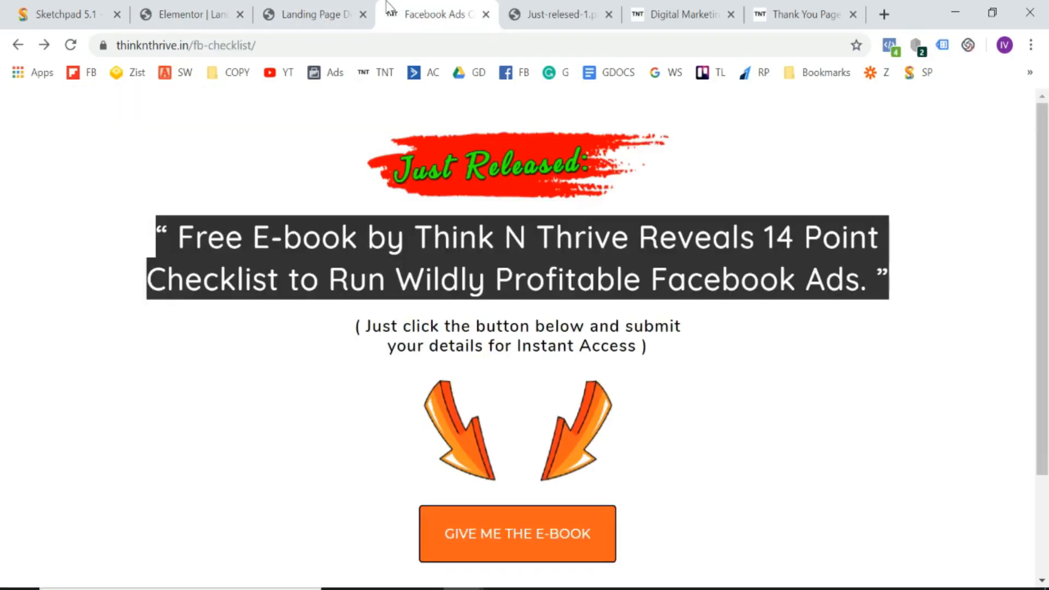
pyautogui.click(386, 327)
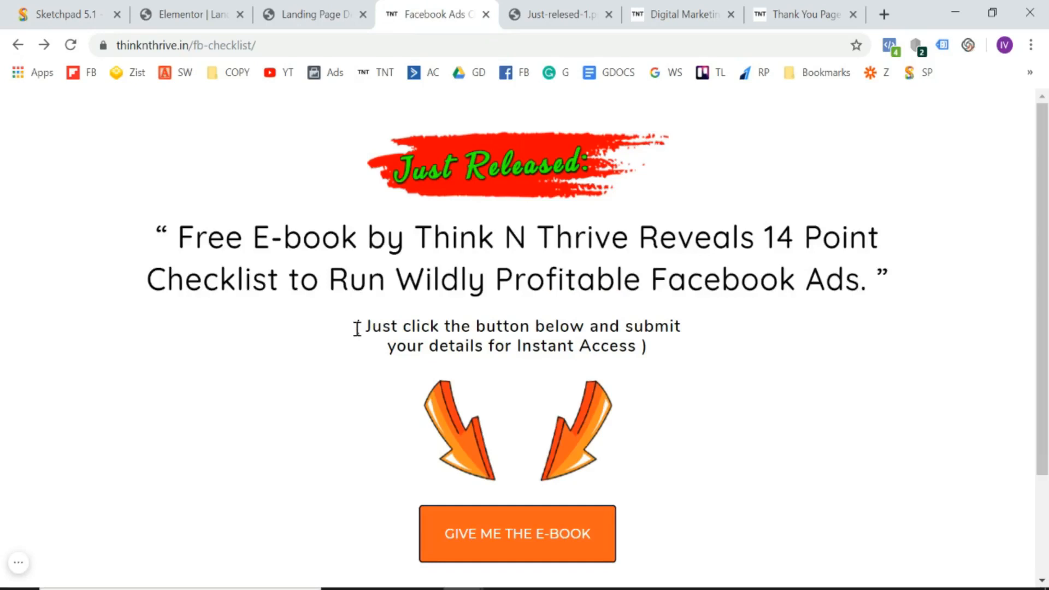
pyautogui.moveTo(357, 328); pyautogui.dragTo(694, 346)
pyautogui.hotkey('ctrl', 'c')
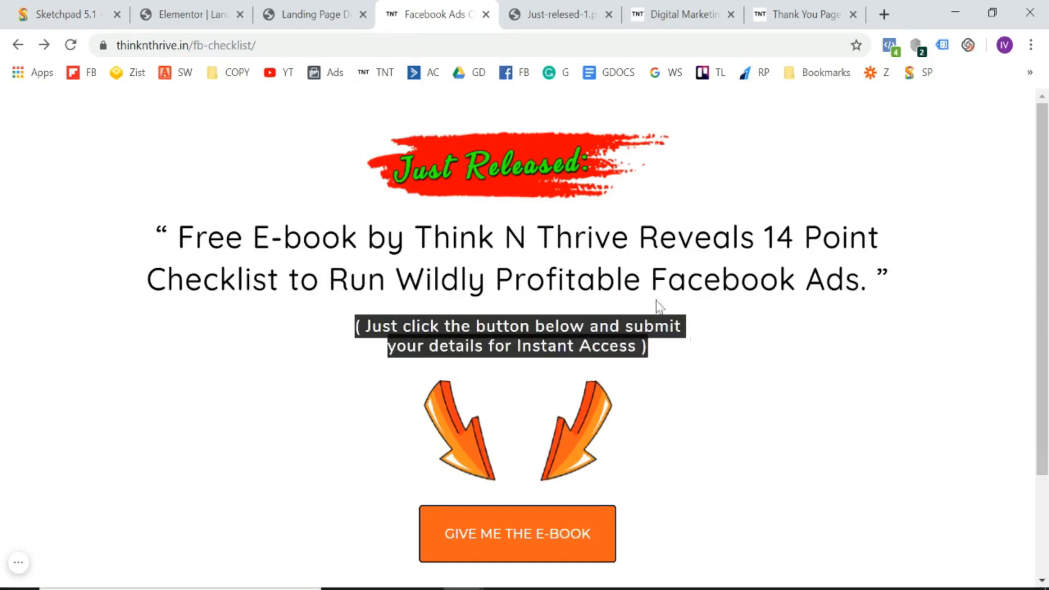
# - In the Elementor editor, add a second heading below the main one with the copied text, removing the line break before "your details"
pyautogui.click(192, 11)
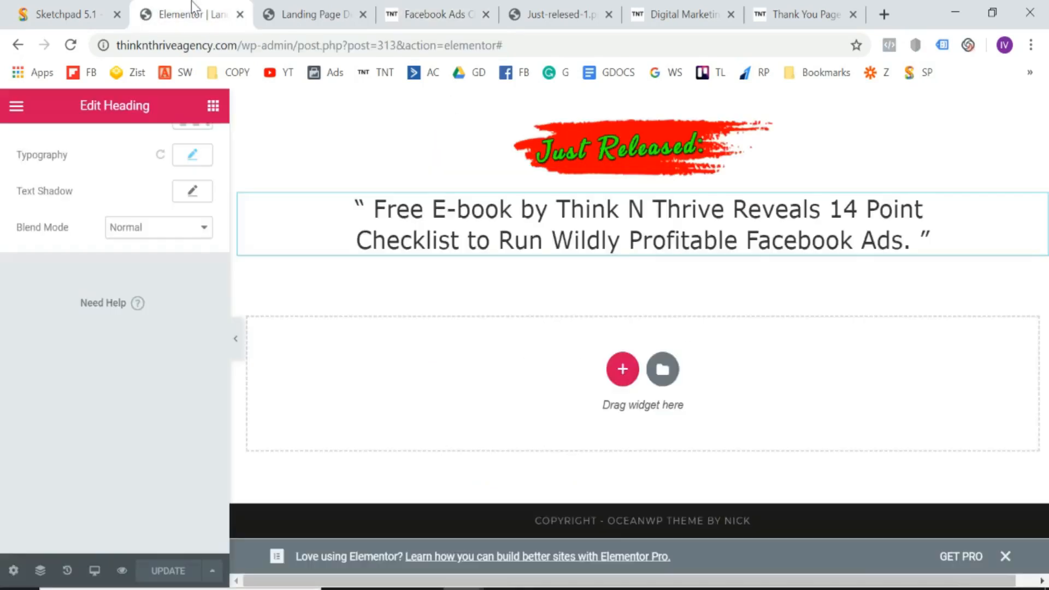
pyautogui.click(213, 106)
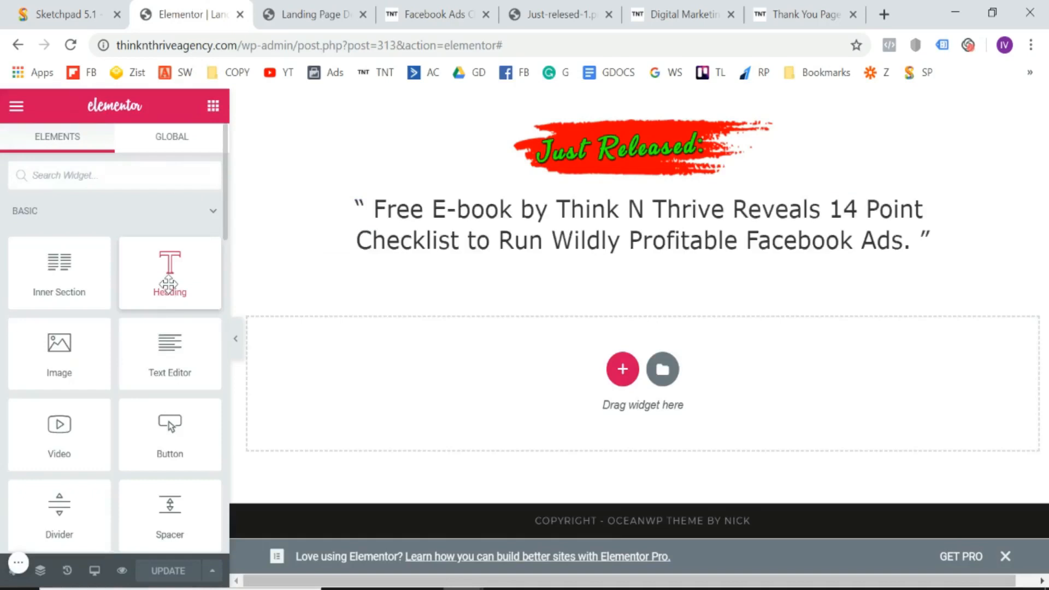
pyautogui.moveTo(169, 283); pyautogui.dragTo(607, 254)
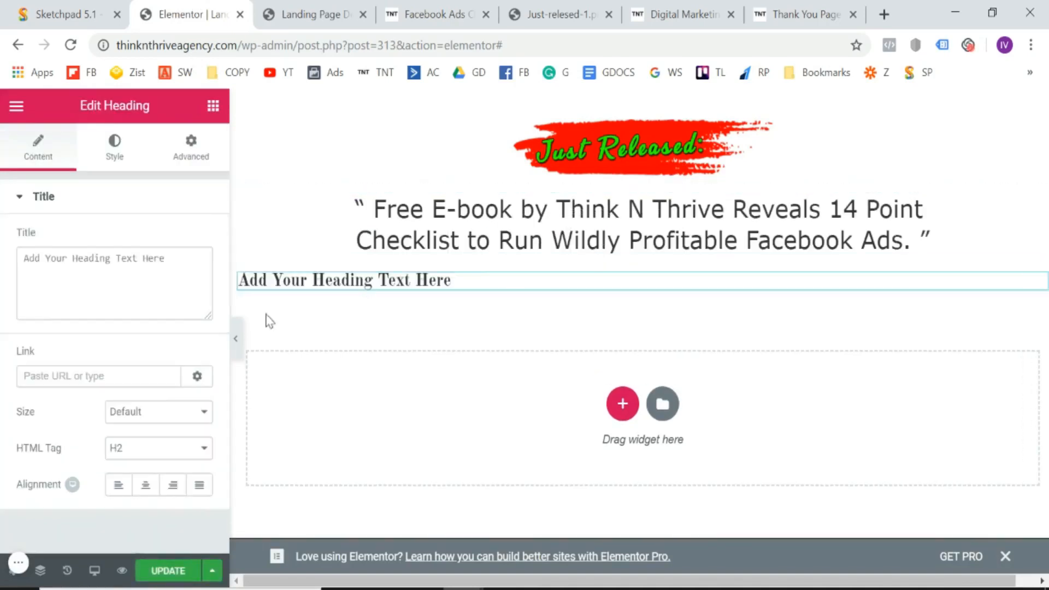
pyautogui.click(153, 290)
pyautogui.hotkey('ctrl', 'a')
pyautogui.press('BackSpace')
pyautogui.hotkey('ctrl', 'v')
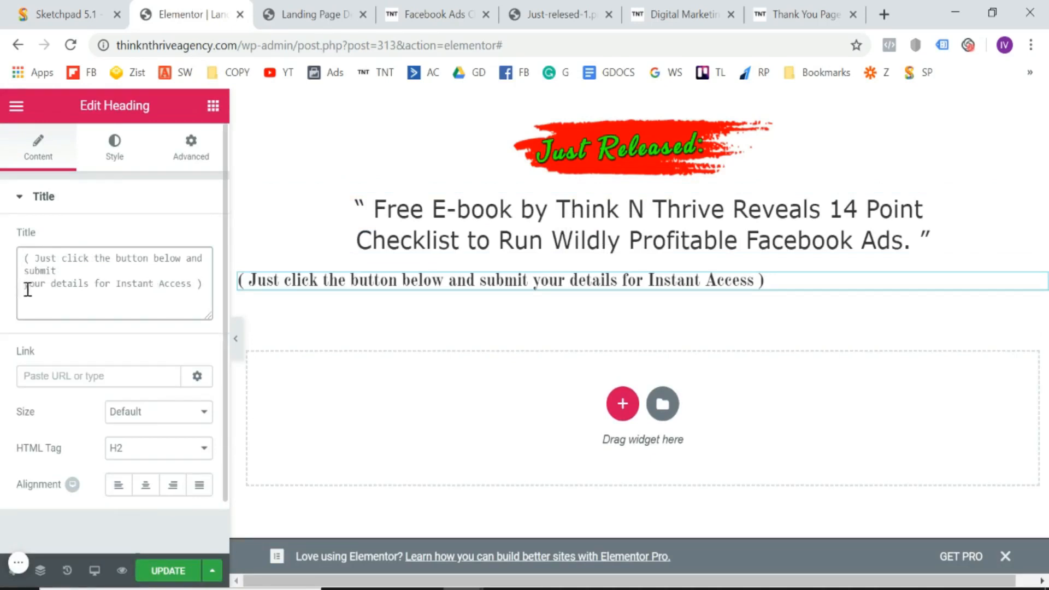
pyautogui.press('BackSpace')
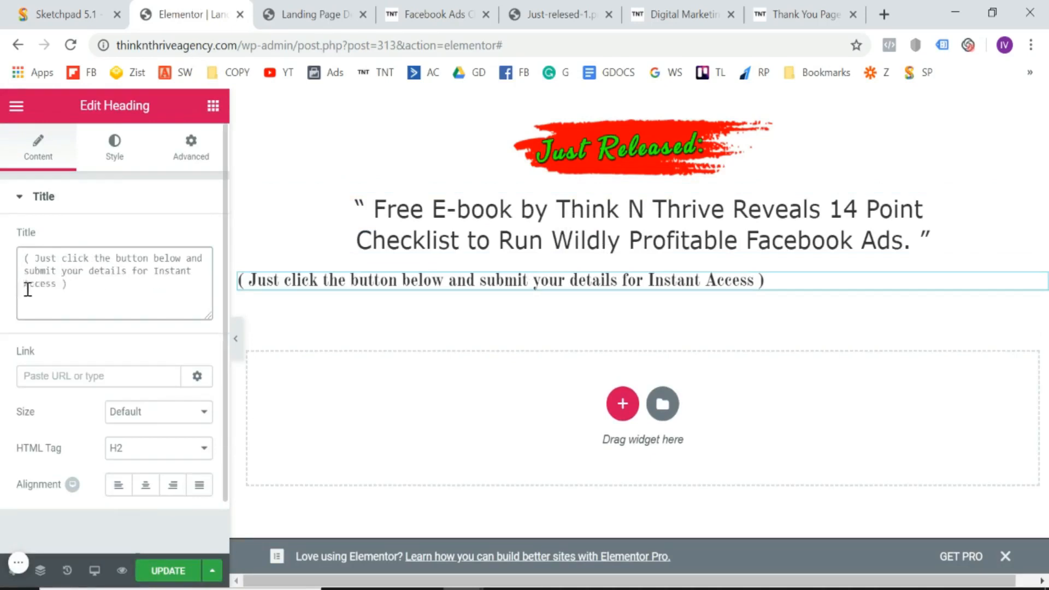
# - Center the new subheading and set its font family to Verdana
pyautogui.scroll(-1, 99, 478)
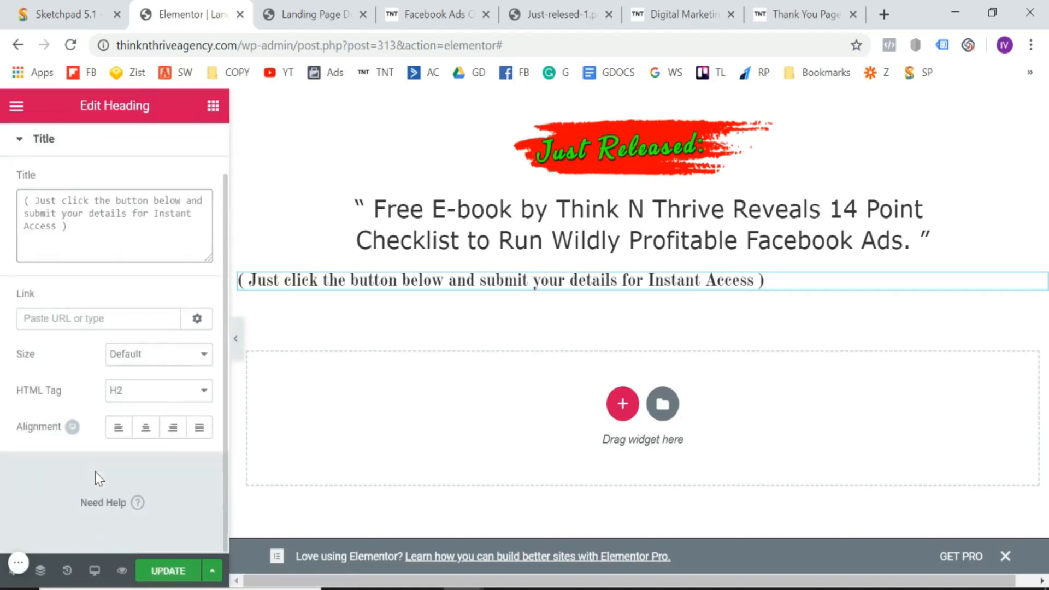
pyautogui.click(145, 434)
pyautogui.scroll(1, 6, 306)
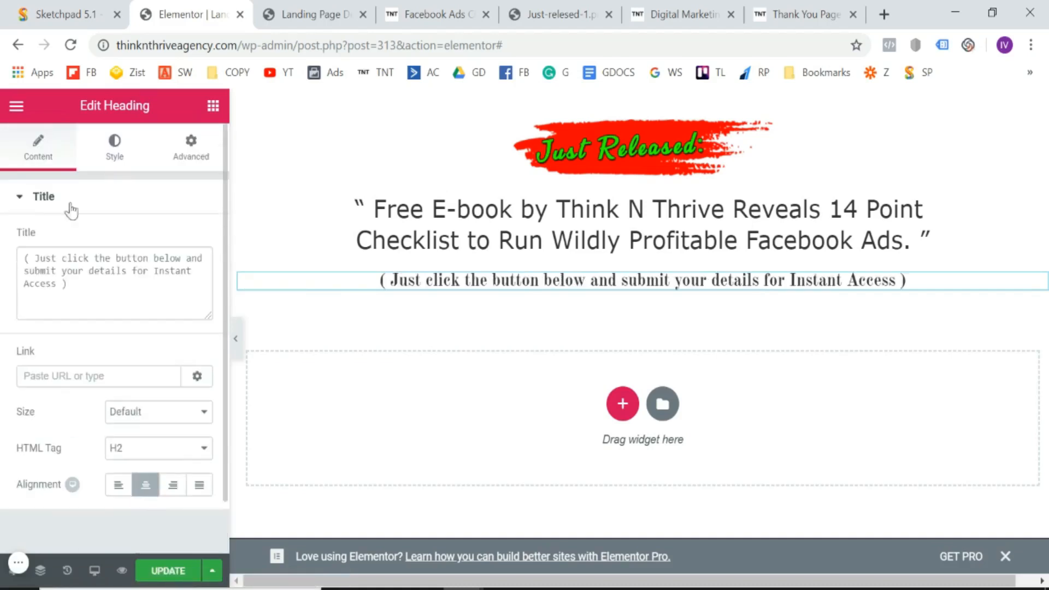
pyautogui.click(115, 156)
pyautogui.click(192, 276)
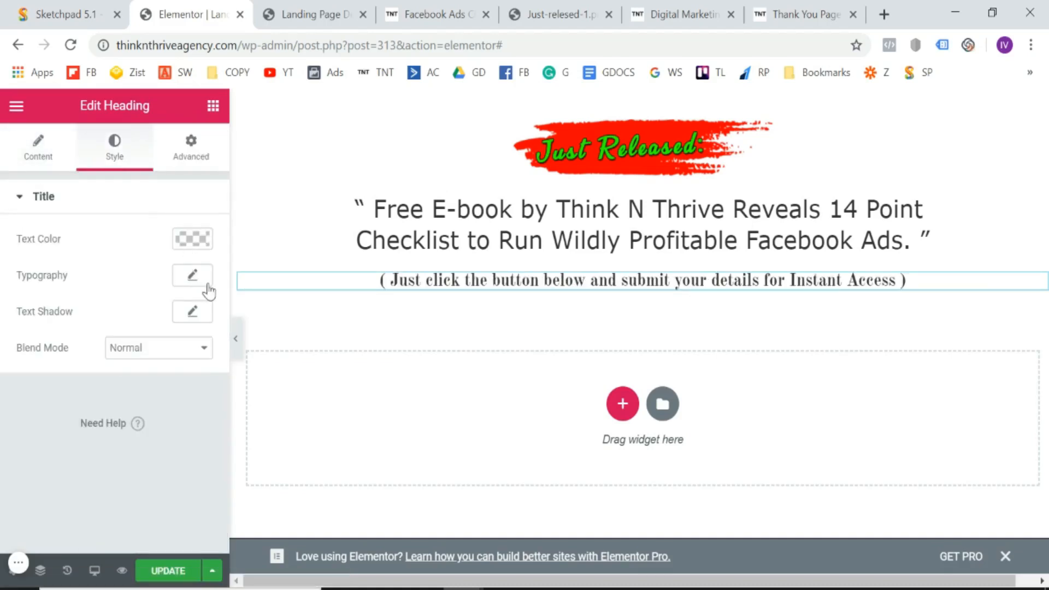
pyautogui.click(153, 322)
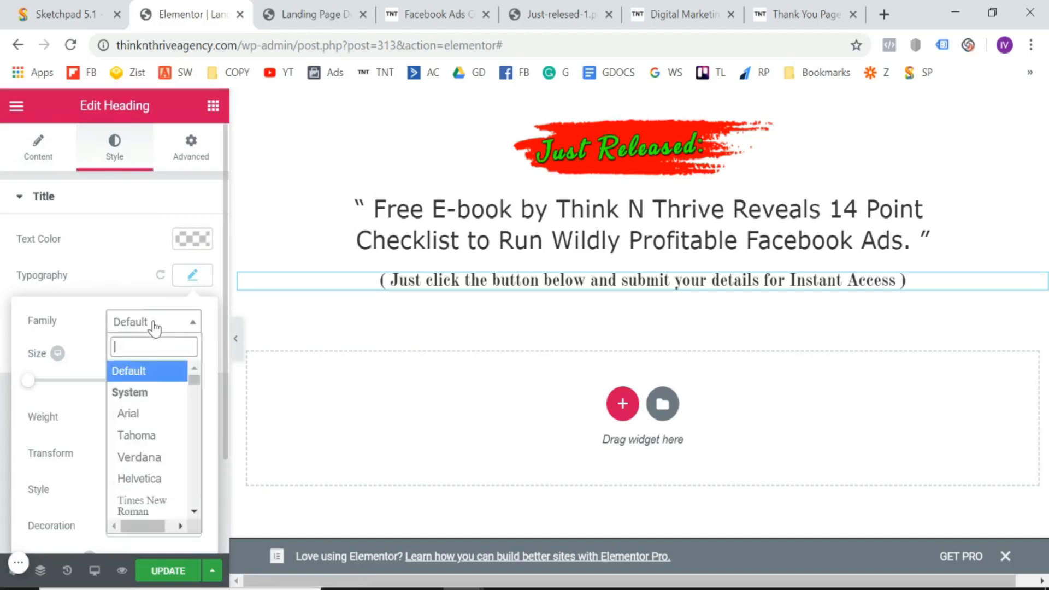
pyautogui.click(146, 458)
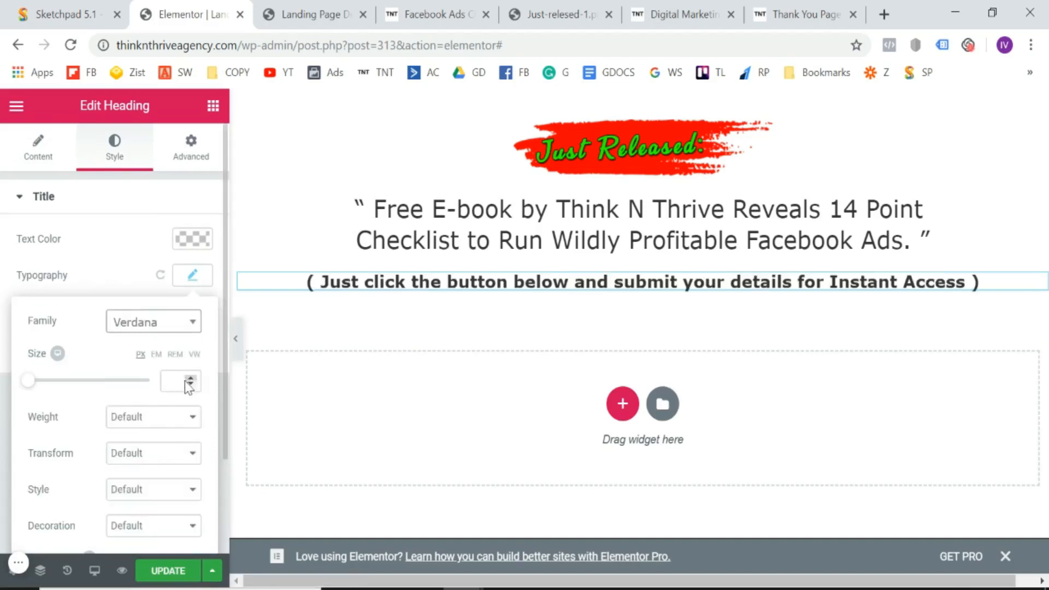
# - Set the subheading's font weight to 300 and its size to 18 px
pyautogui.scroll(-2, 169, 386)
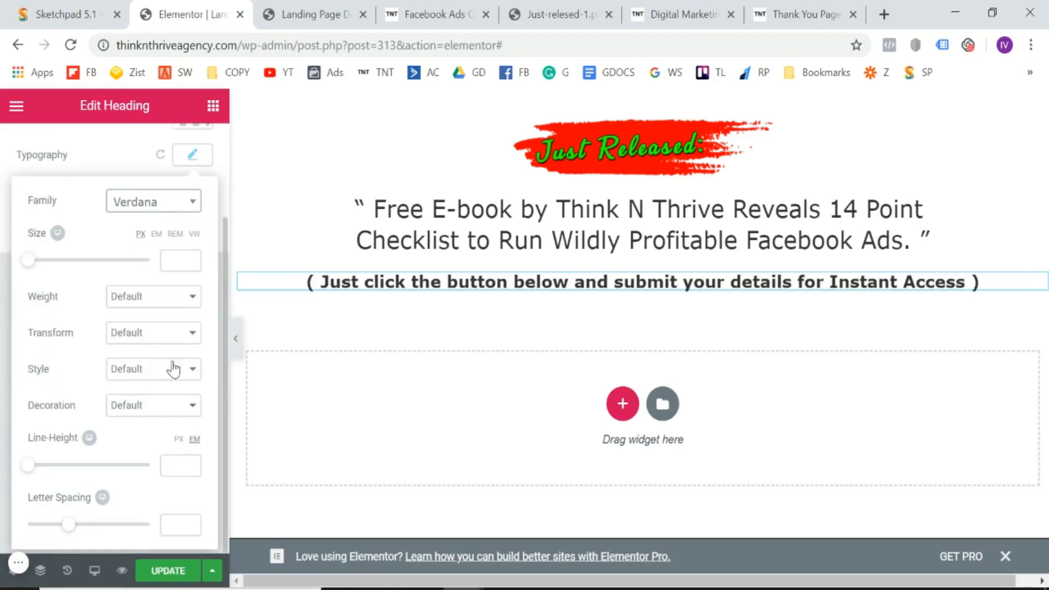
pyautogui.click(177, 311)
pyautogui.click(159, 340)
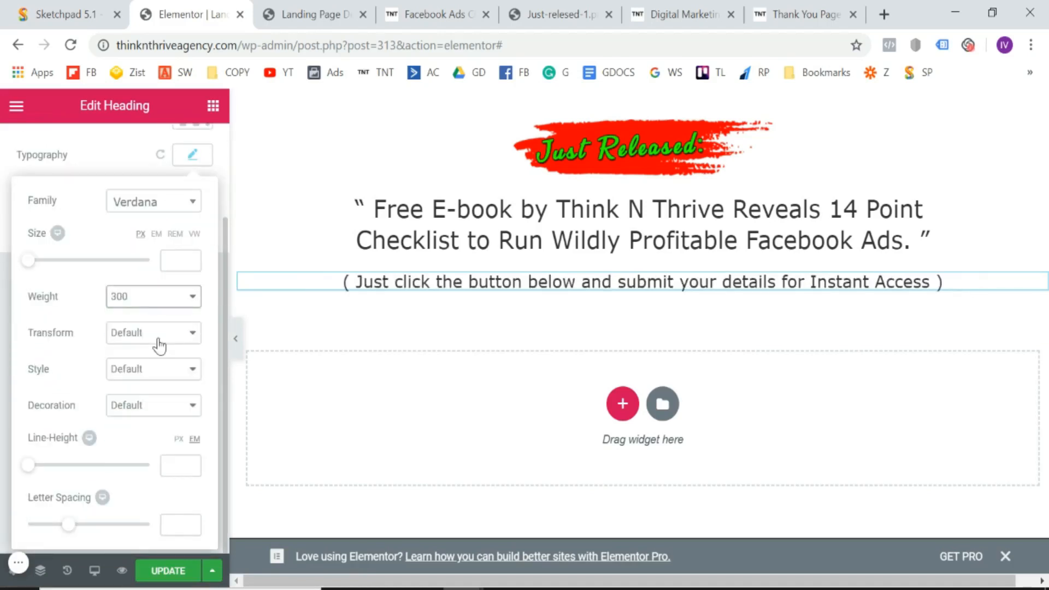
pyautogui.click(193, 259)
pyautogui.click(192, 259)
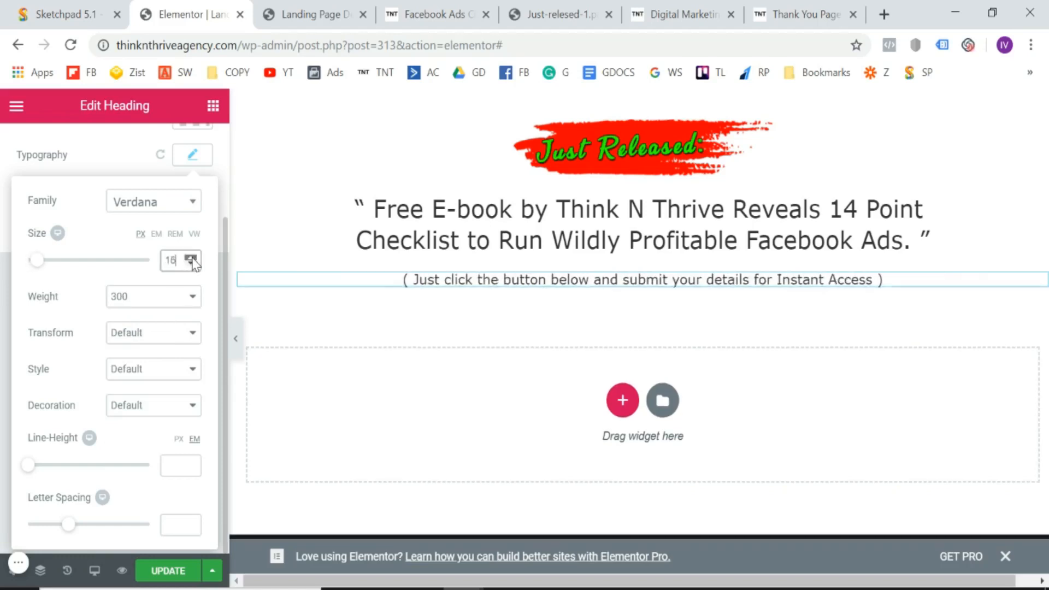
pyautogui.click(192, 258)
pyautogui.click(192, 258)
pyautogui.click(192, 259)
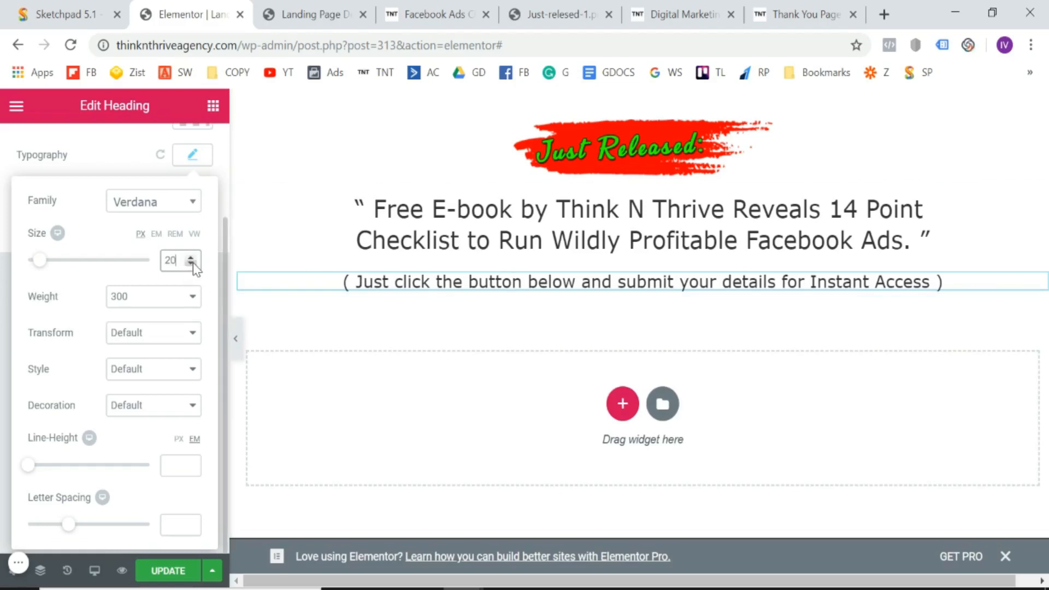
pyautogui.click(191, 264)
pyautogui.click(191, 263)
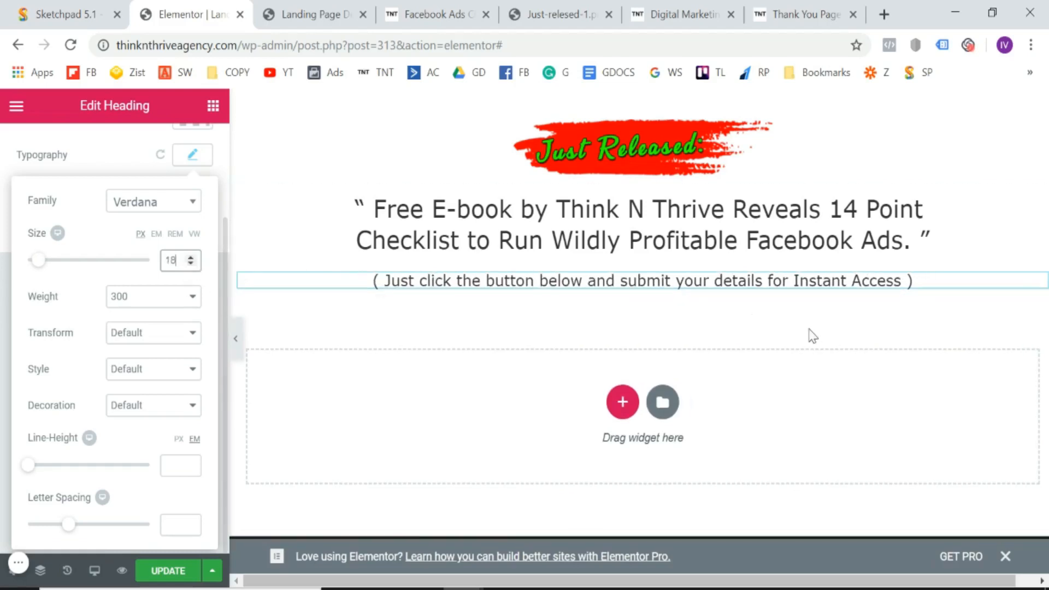
# - Insert a line break before "your details" in the subheading and keep its alignment centered
pyautogui.click(678, 282)
pyautogui.press('Return')
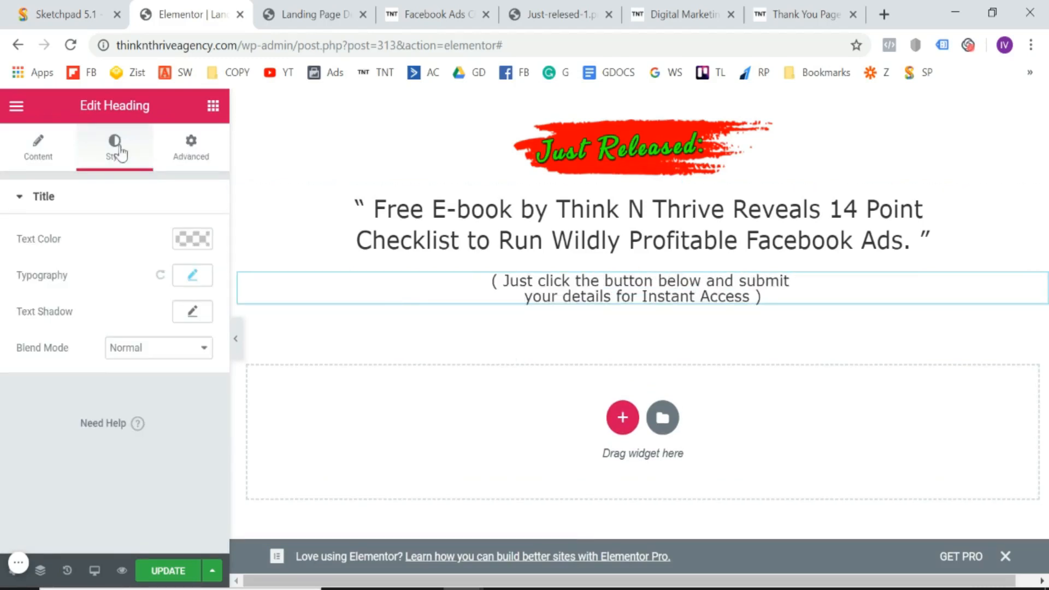
pyautogui.click(37, 147)
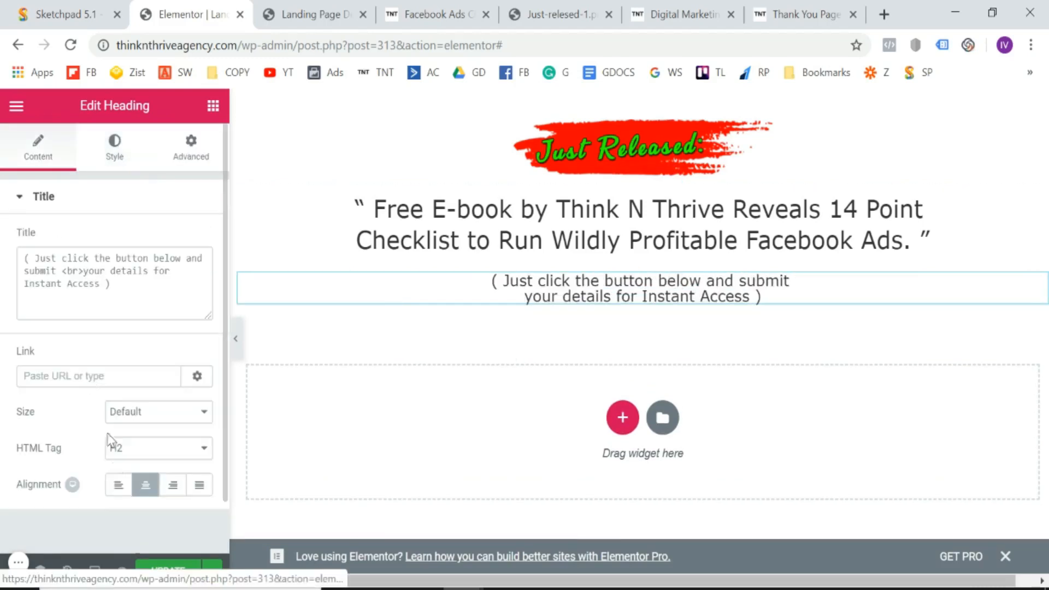
pyautogui.click(155, 491)
pyautogui.click(144, 495)
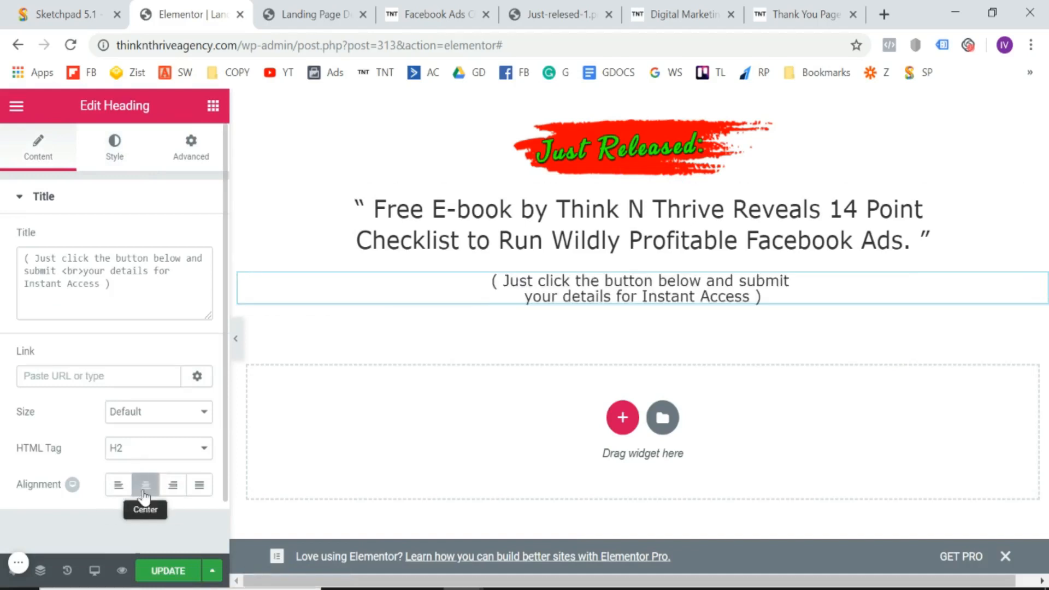
# - Update the page and open a fresh preview of it, closing the older preview tab
pyautogui.click(171, 570)
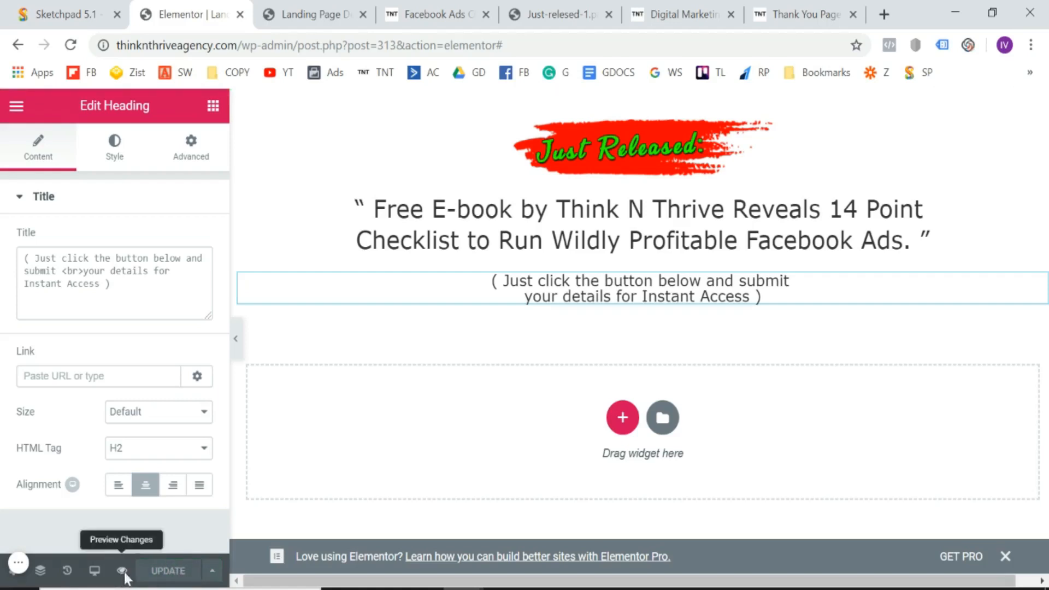
pyautogui.click(124, 573)
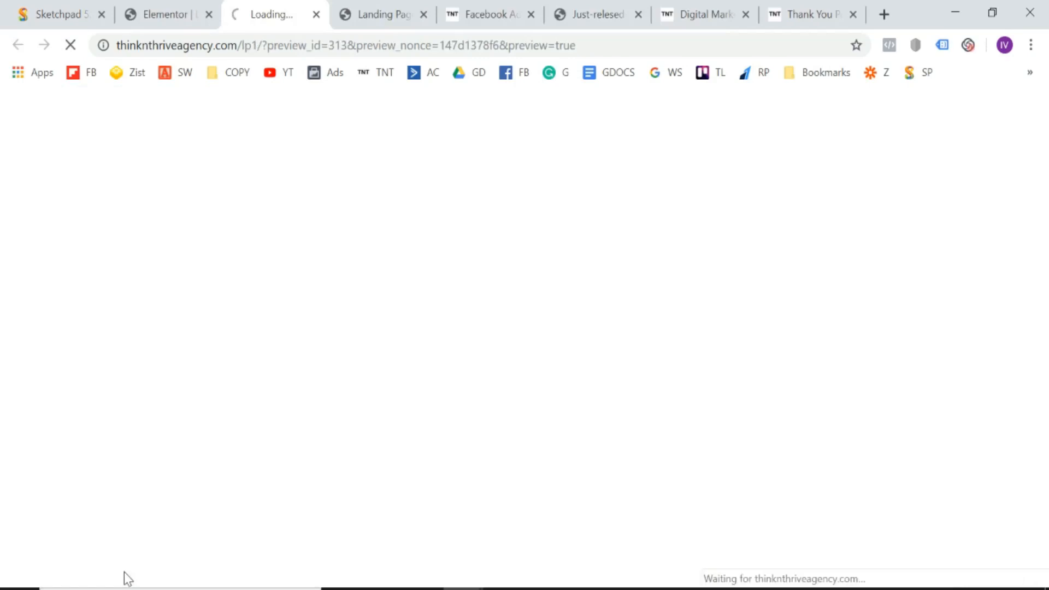
pyautogui.click(424, 15)
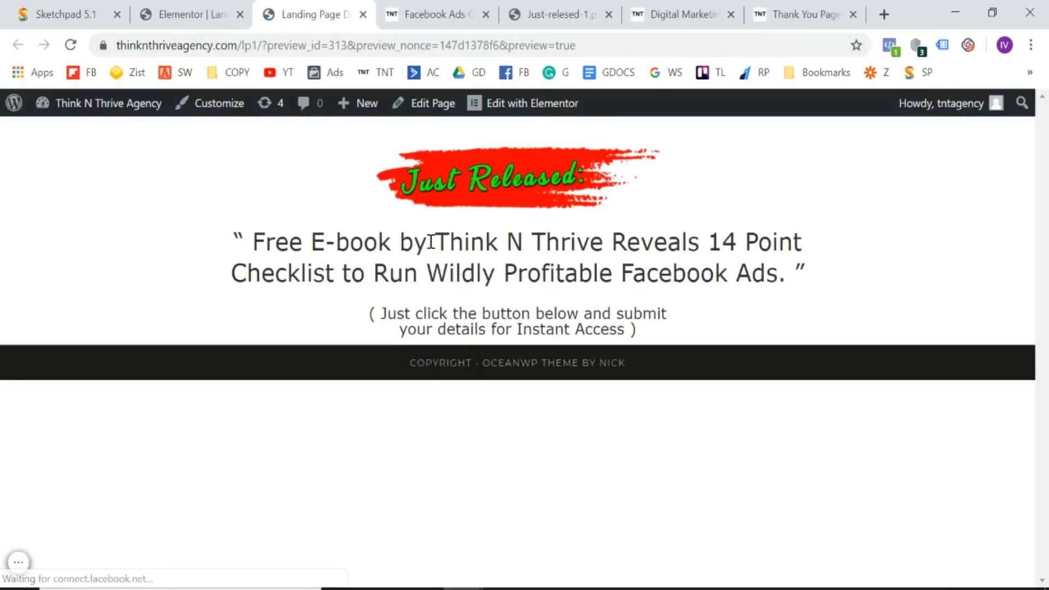
# - Open the arrow image from the fb-checklist page separately and save it to the Desktop as the PNG file Arrow
pyautogui.click(422, 9)
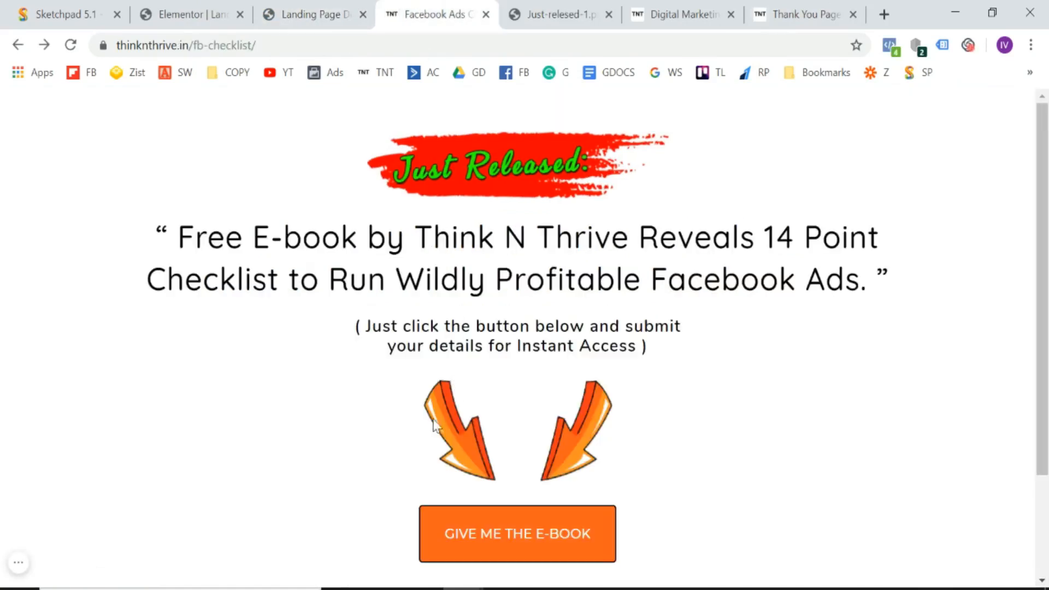
pyautogui.scroll(-1, 422, 398)
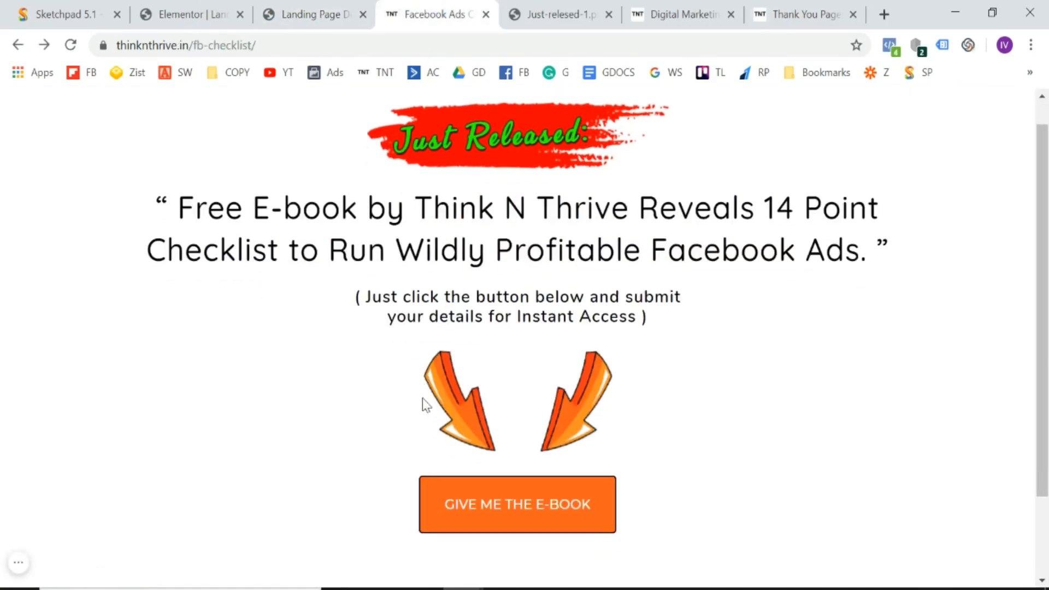
pyautogui.rightClick(448, 385)
pyautogui.click(451, 398)
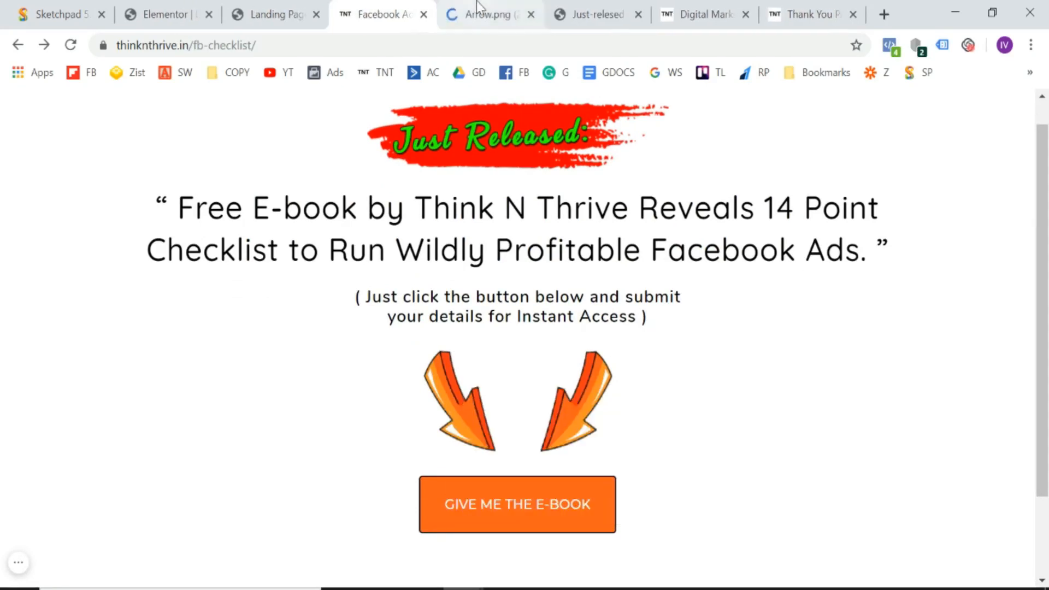
pyautogui.click(477, 11)
pyautogui.rightClick(471, 314)
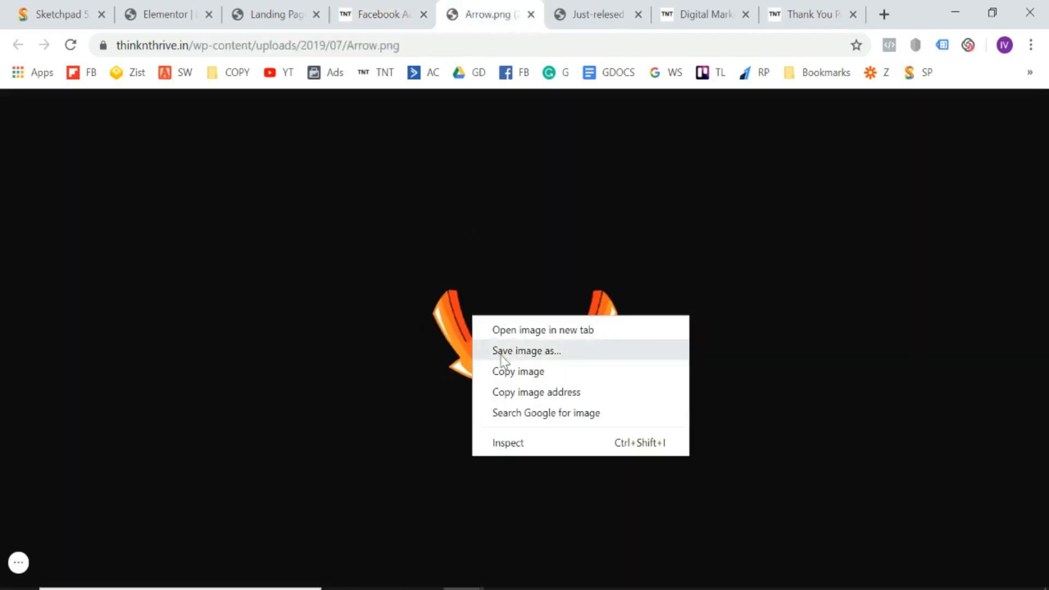
pyautogui.click(500, 350)
pyautogui.scroll(1, 61, 206)
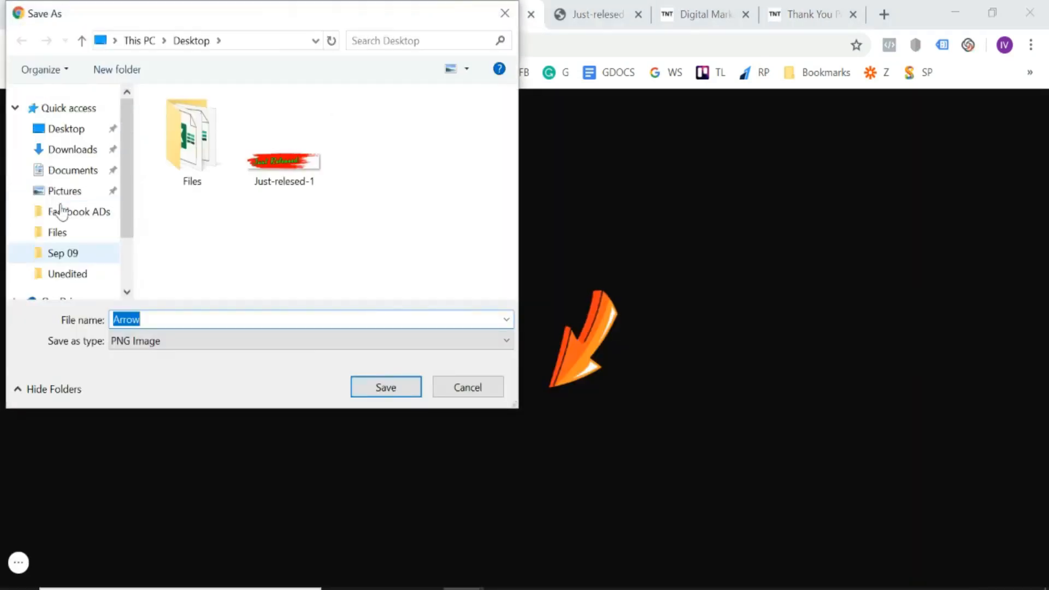
pyautogui.click(79, 134)
pyautogui.click(386, 389)
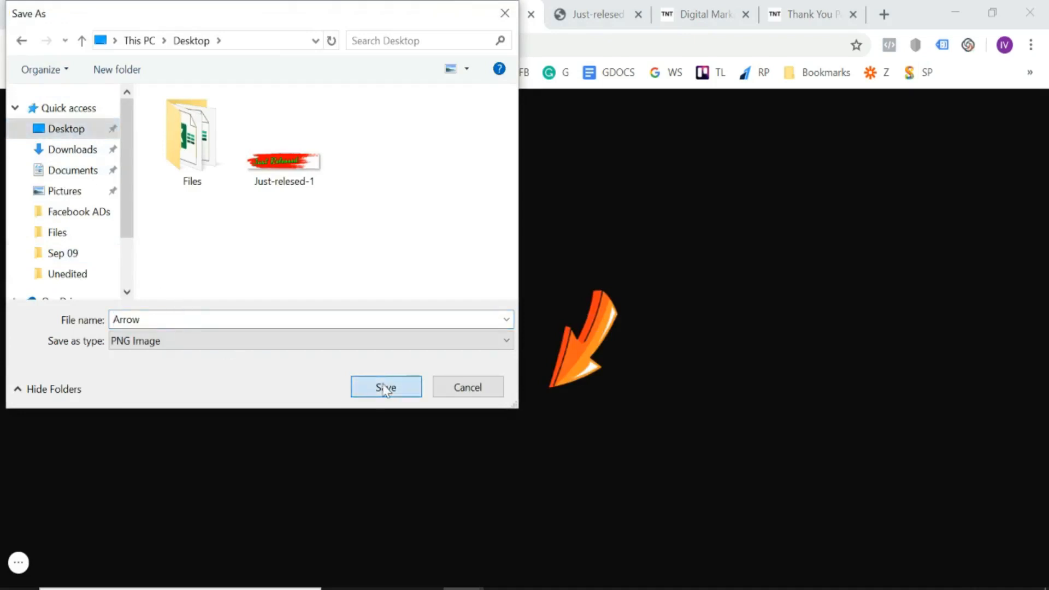
# - Back in the Elementor editor, find the Image widget and place it directly below the subheading
pyautogui.click(246, 7)
pyautogui.click(172, 13)
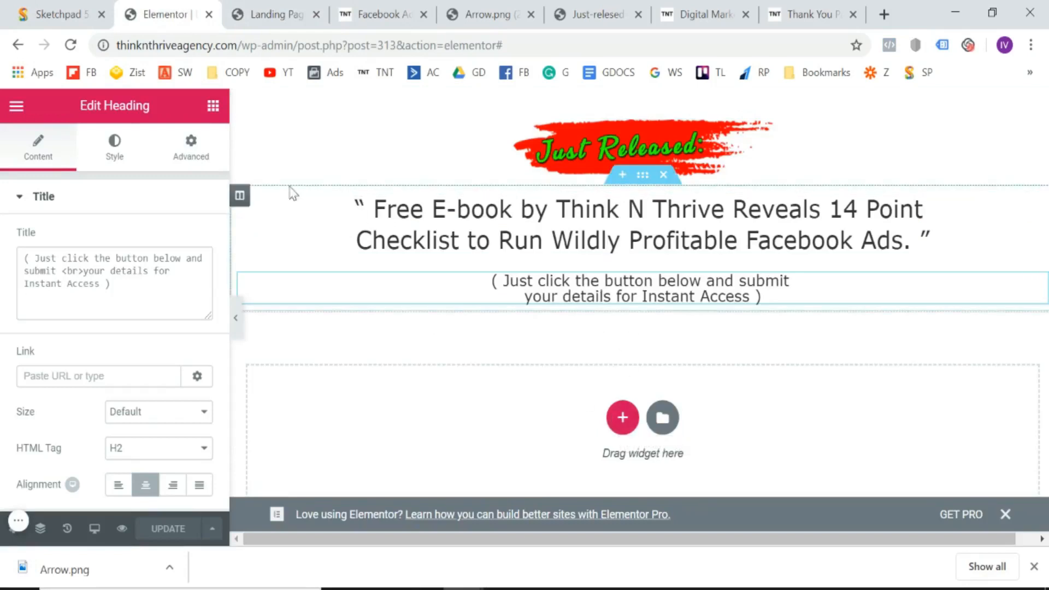
pyautogui.click(212, 106)
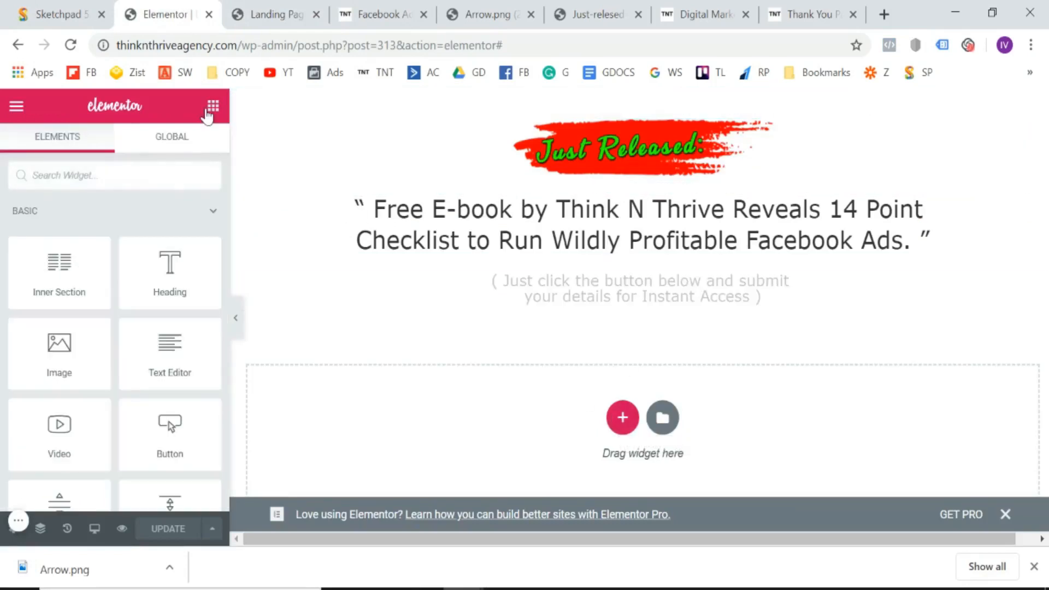
pyautogui.write('im')
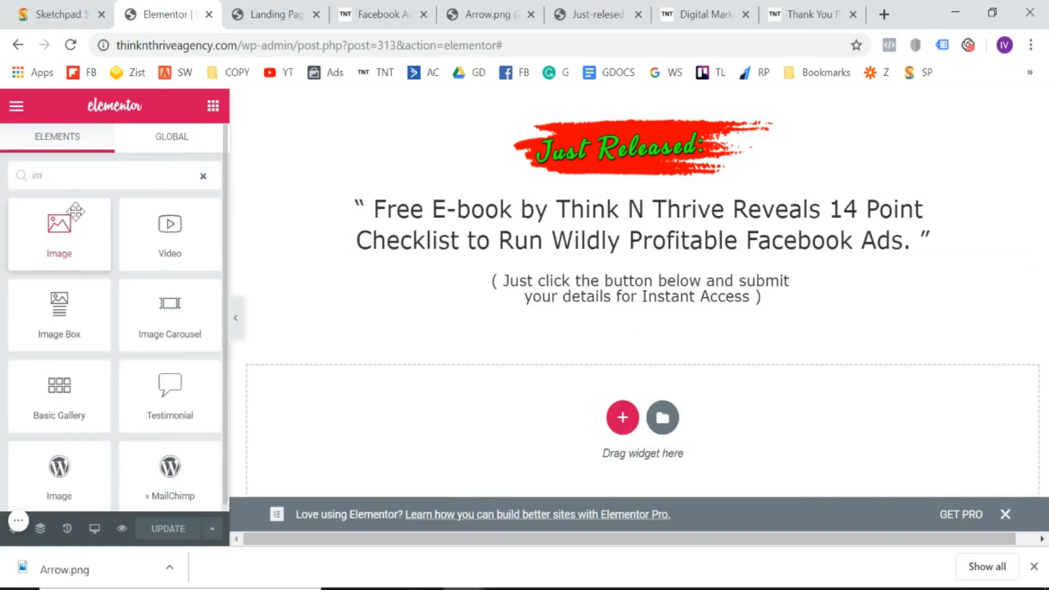
pyautogui.moveTo(66, 219); pyautogui.dragTo(653, 300)
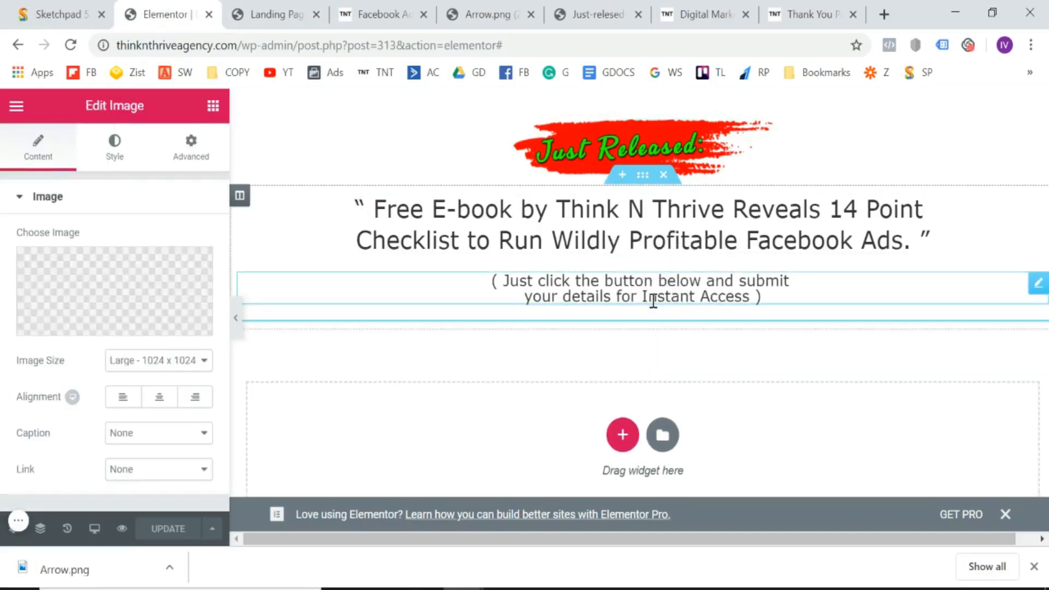
# - Insert Arrow.png from the media library into the image widget and view the page with the editing panel collapsed
pyautogui.click(108, 289)
pyautogui.click(77, 188)
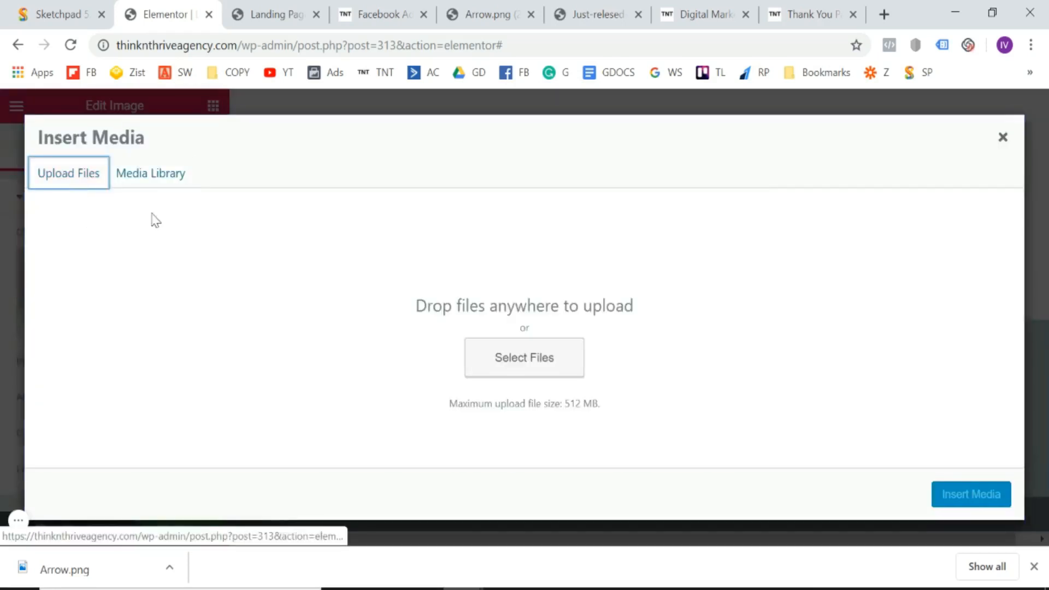
pyautogui.click(154, 183)
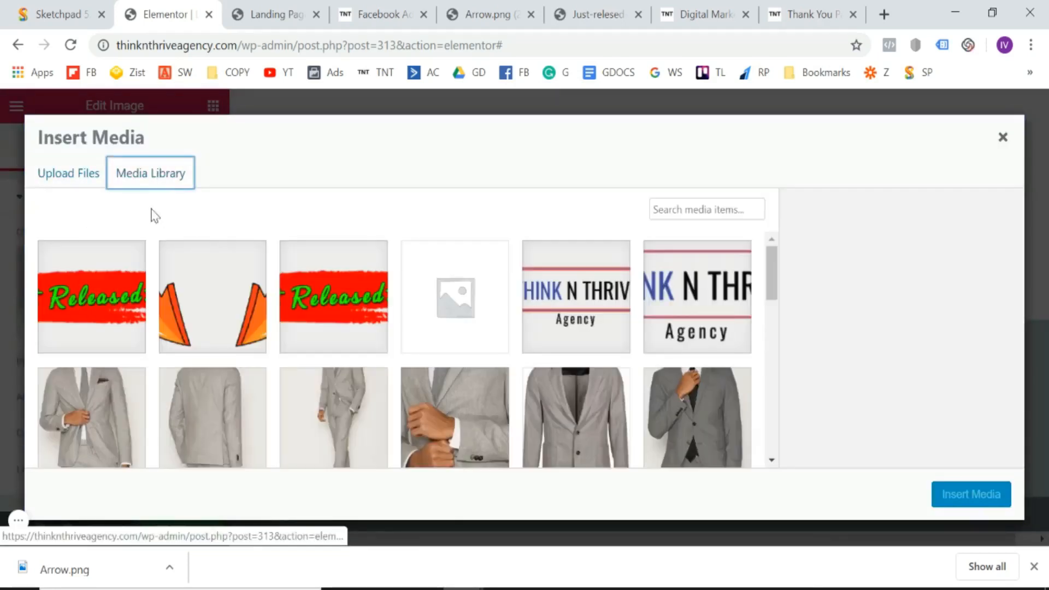
pyautogui.click(209, 300)
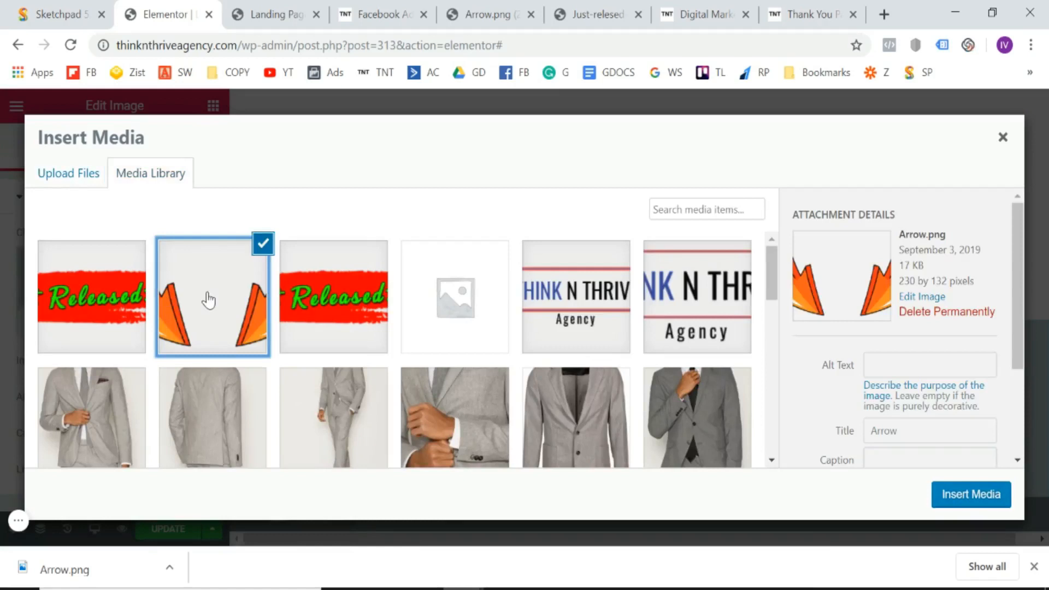
pyautogui.click(82, 169)
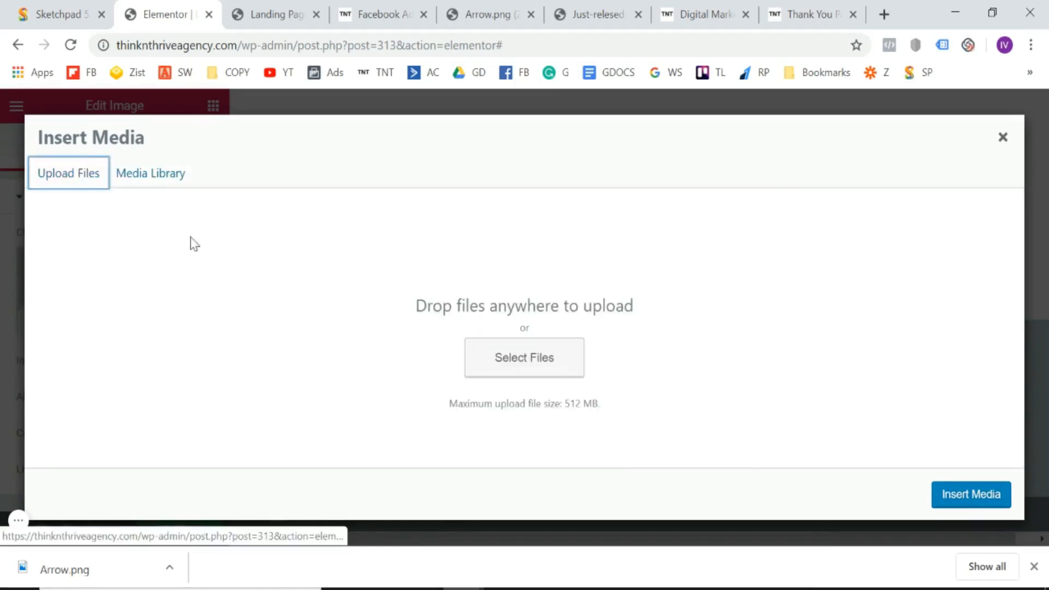
pyautogui.click(155, 175)
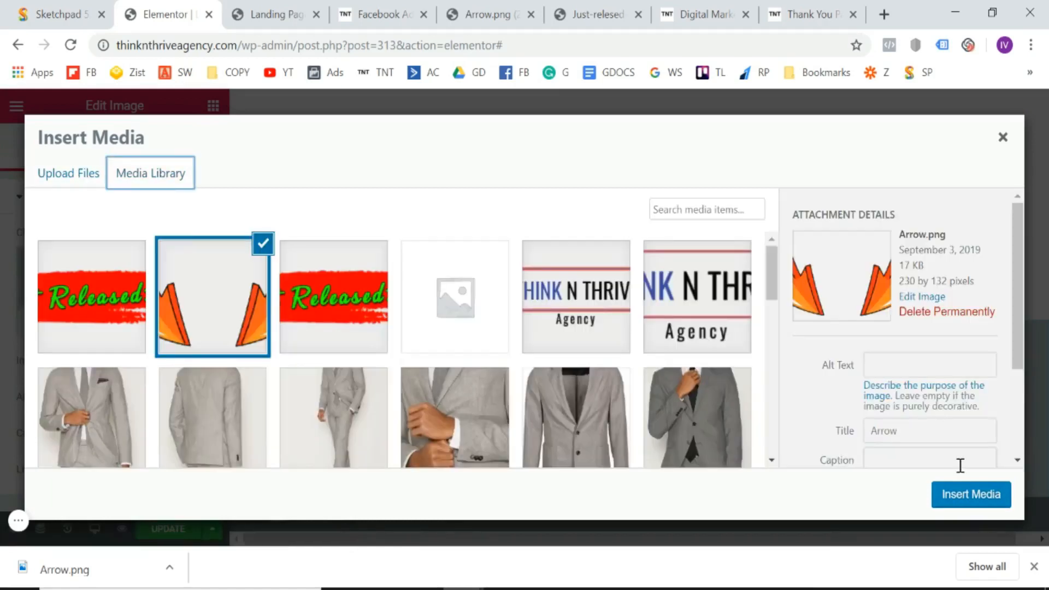
pyautogui.click(967, 497)
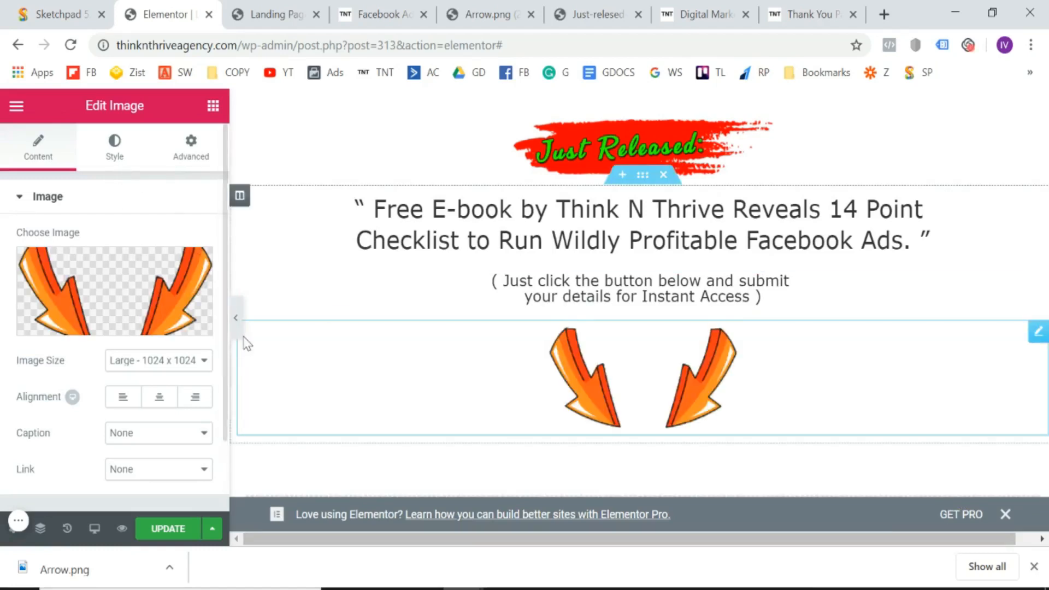
pyautogui.click(236, 318)
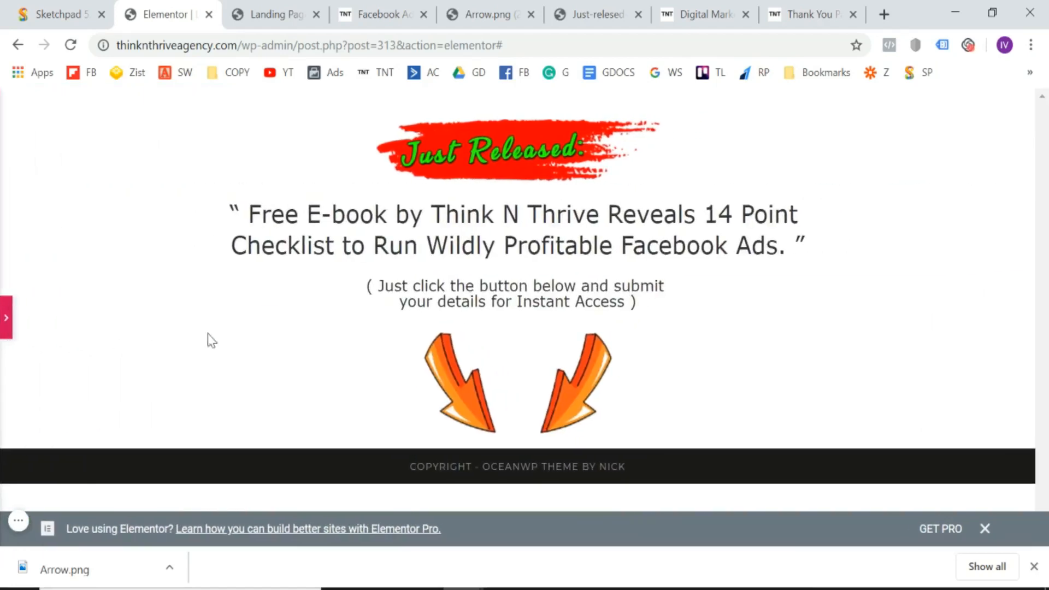
pyautogui.click(2, 319)
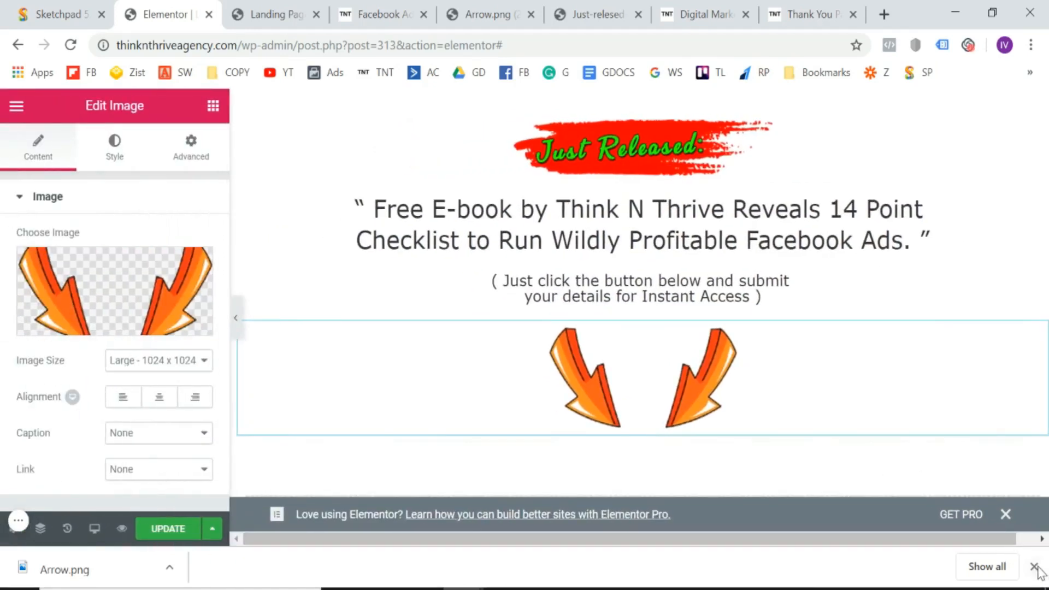
# - Check the call-to-action button below the arrows on the fb-checklist page and return to the Elementor editor
pyautogui.click(1035, 567)
pyautogui.click(483, 14)
pyautogui.click(595, 13)
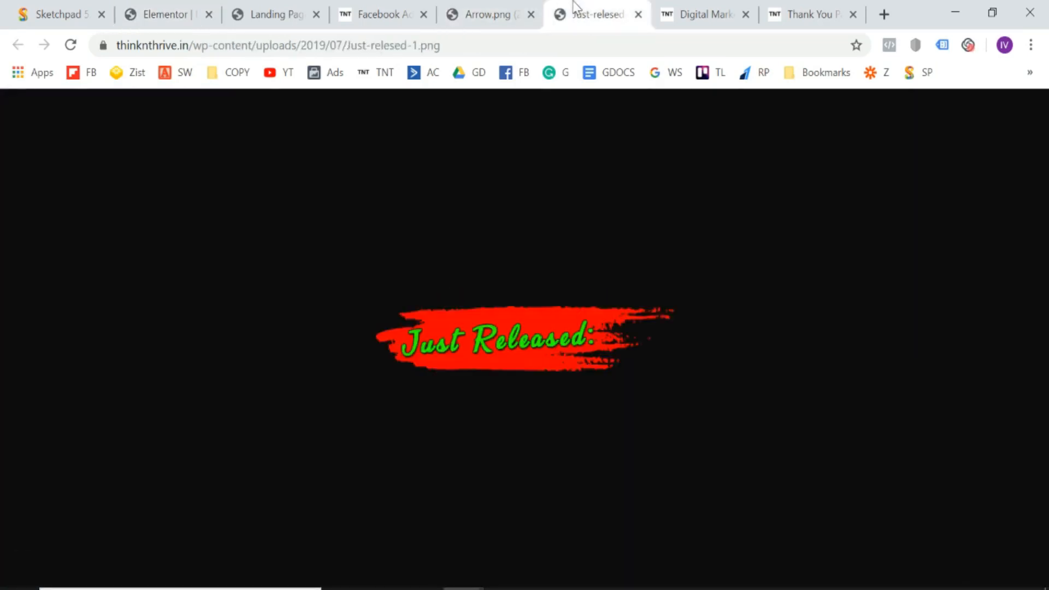
pyautogui.scroll(-2, 446, 404)
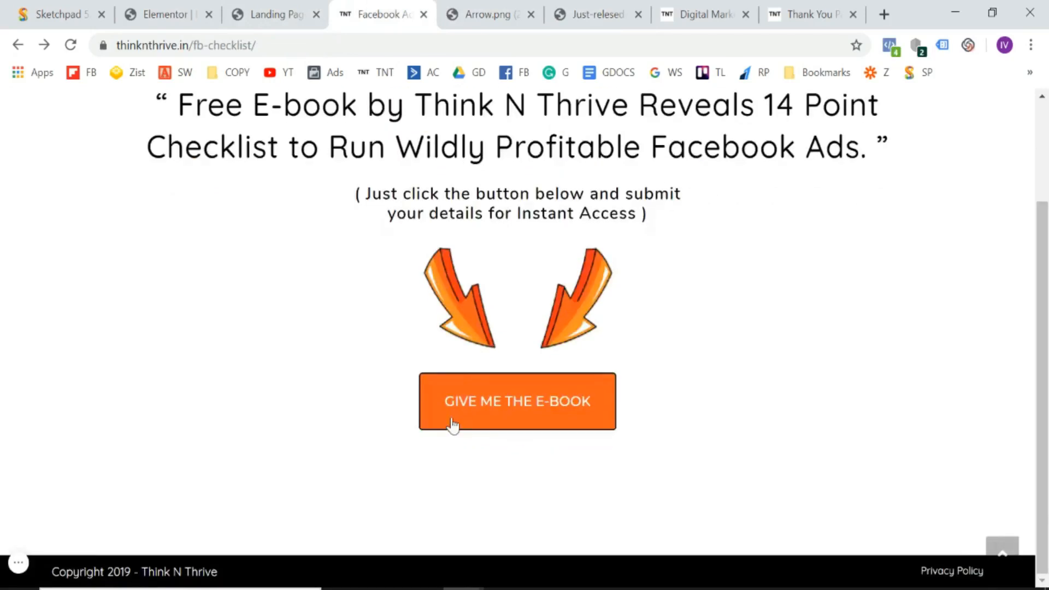
pyautogui.scroll(3, 475, 421)
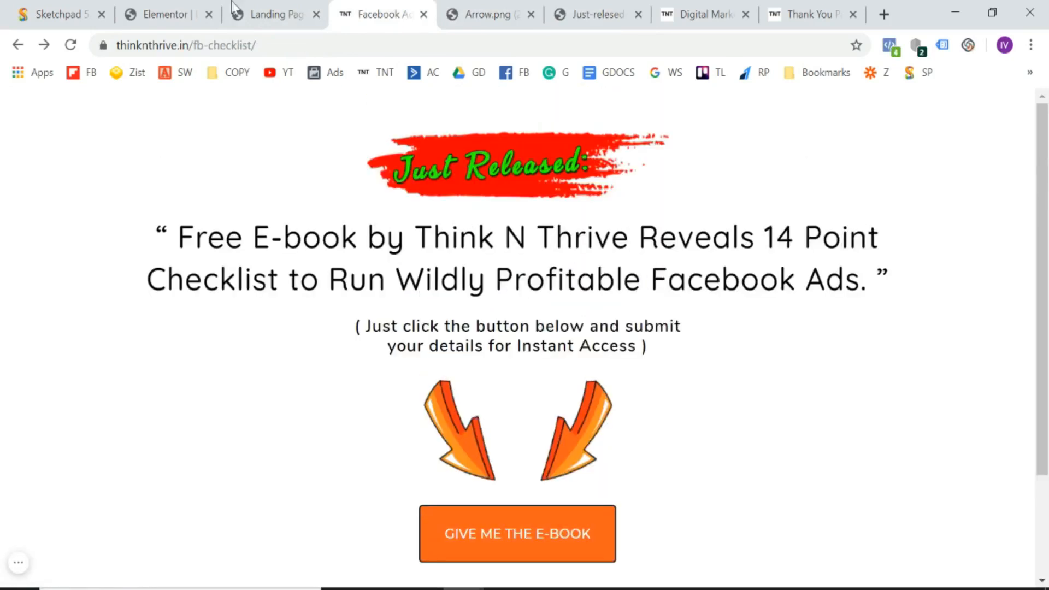
pyautogui.click(295, 5)
pyautogui.click(199, 7)
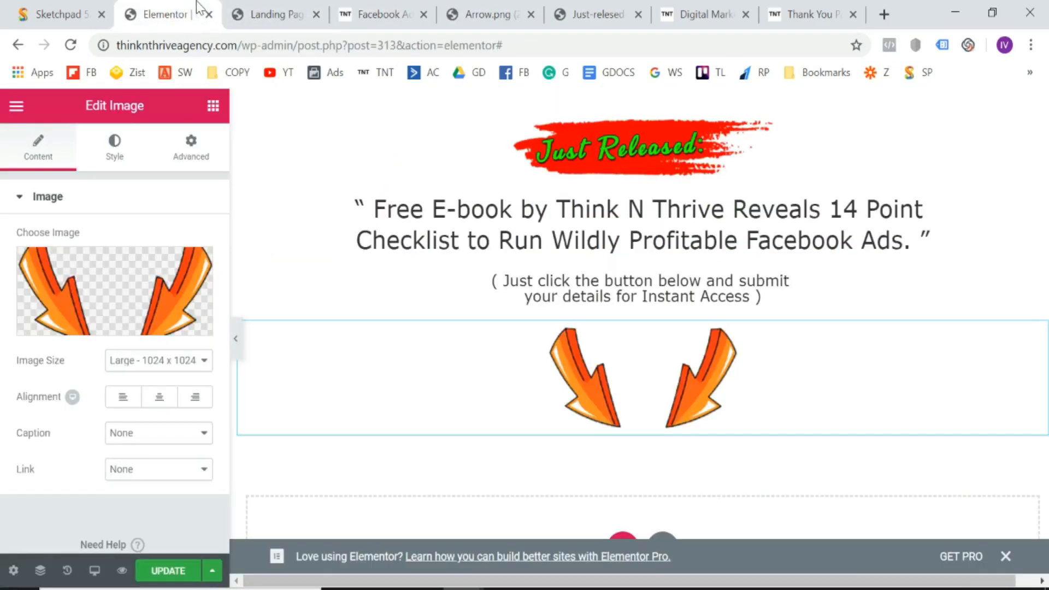
# - Search the widgets for "but" and try to place the Button widget directly below the arrows
pyautogui.click(212, 107)
pyautogui.click(160, 172)
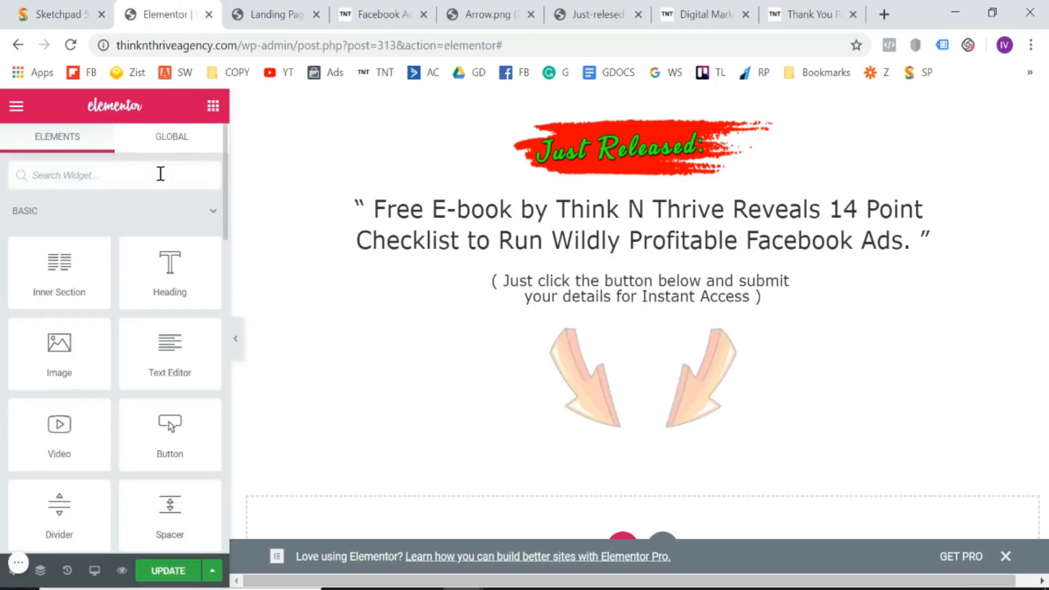
pyautogui.write('but')
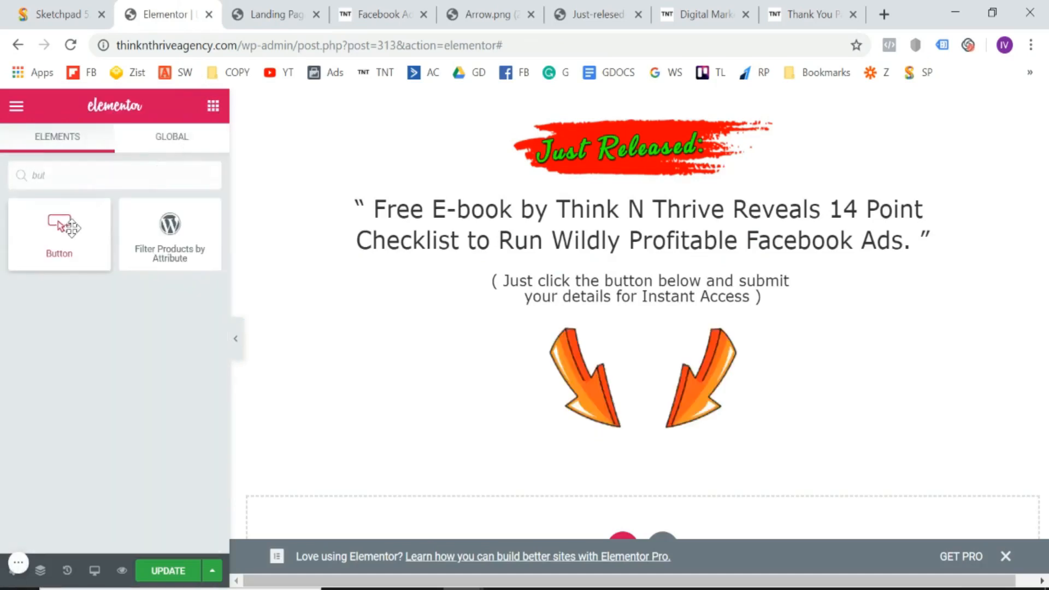
pyautogui.moveTo(71, 227); pyautogui.dragTo(646, 425)
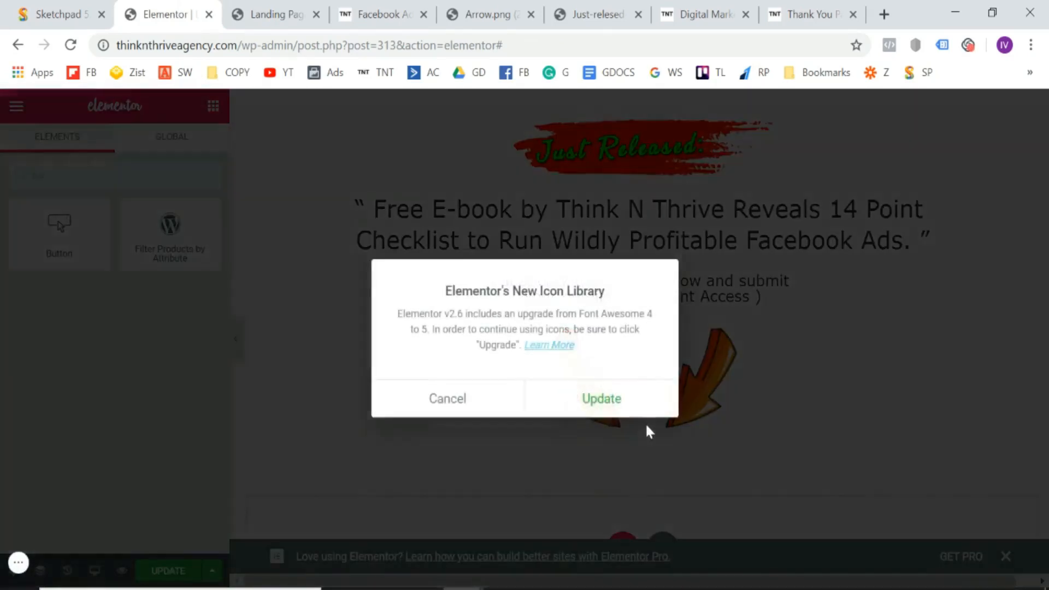
# - Accept the icon library update, leave the editor without saving, and run the upgrade to Font Awesome 5
pyautogui.click(626, 401)
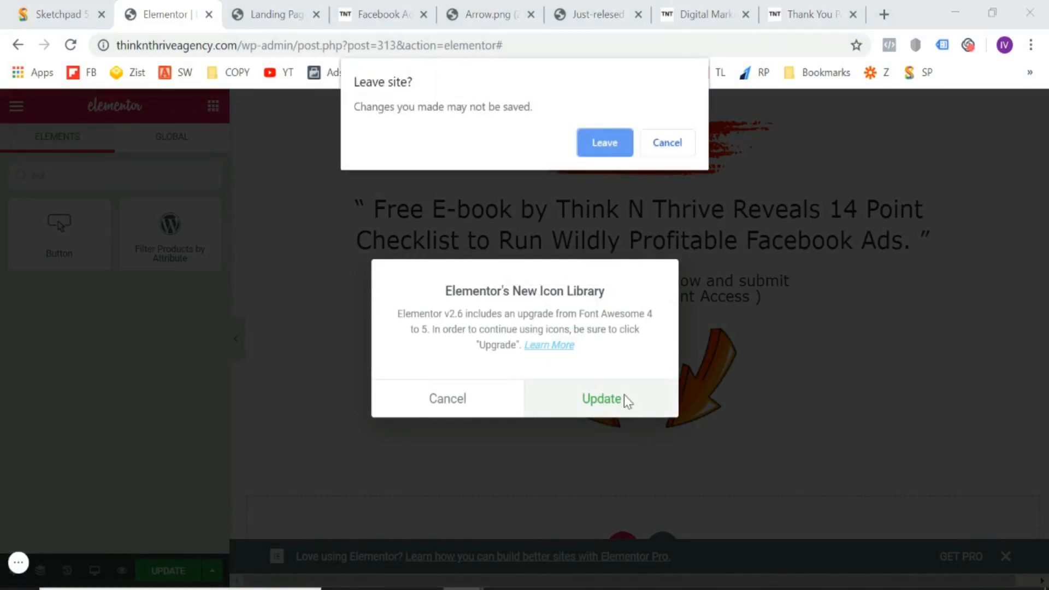
pyautogui.click(607, 144)
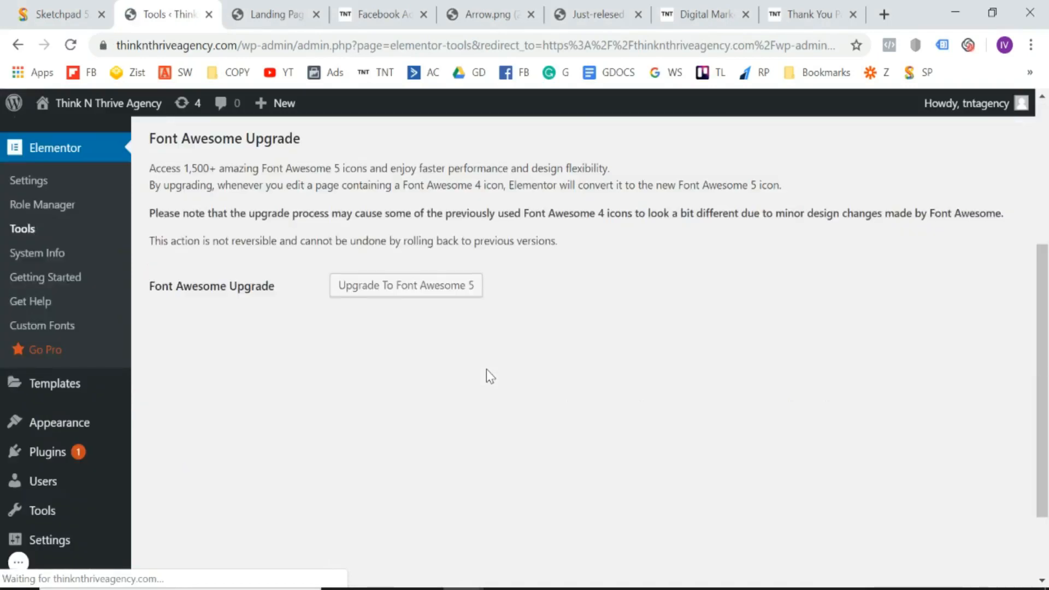
pyautogui.click(403, 285)
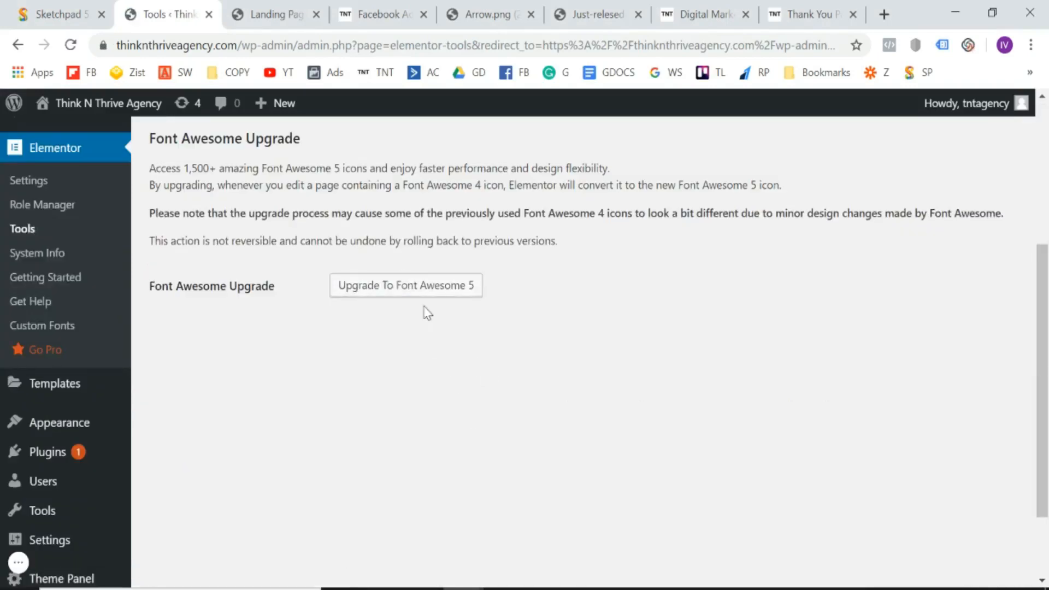
pyautogui.click(419, 295)
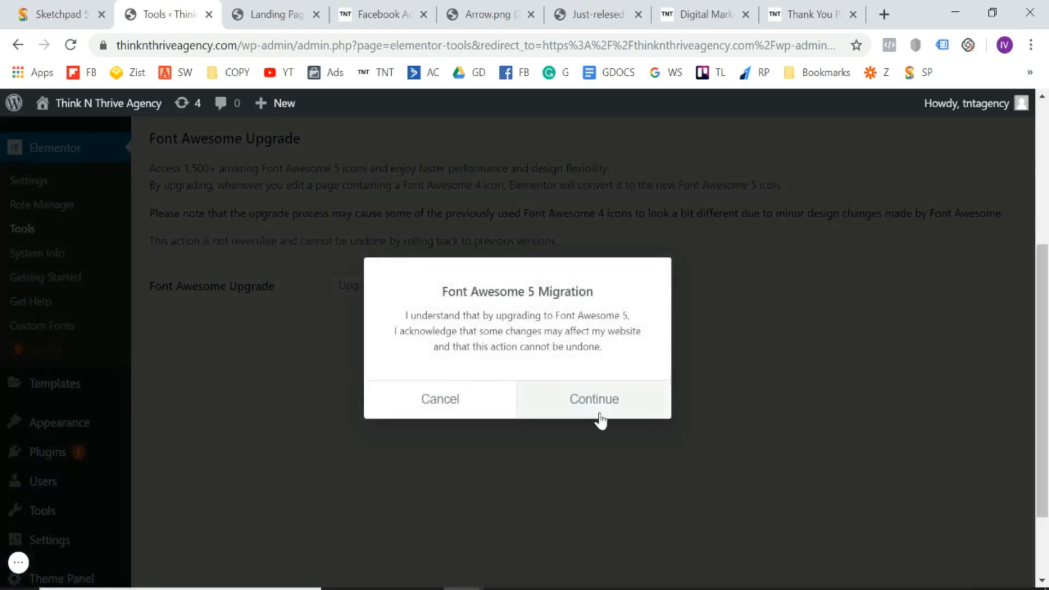
pyautogui.click(601, 421)
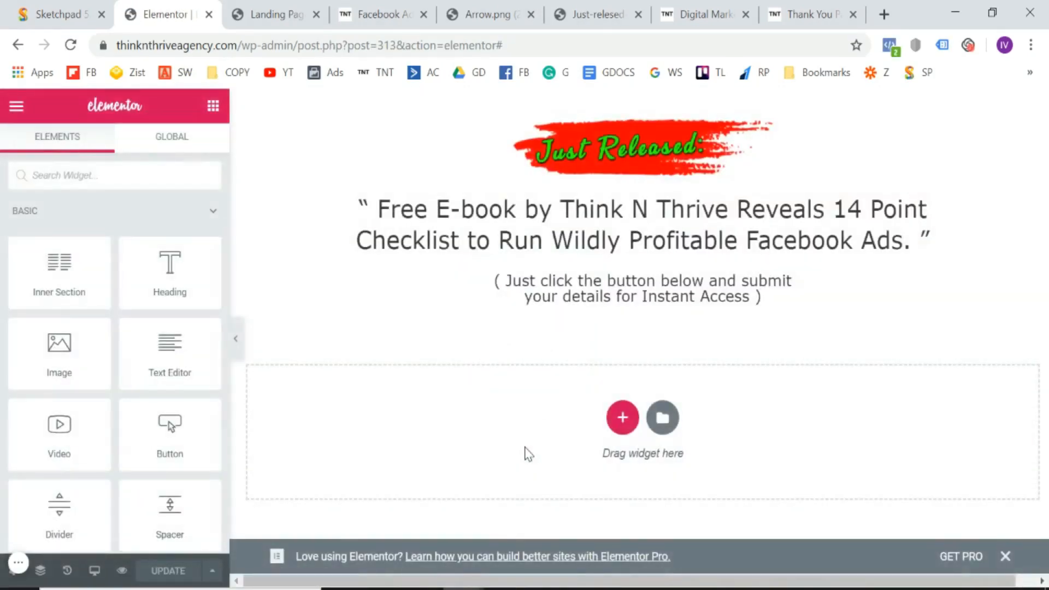
# - Place a Button widget below the subheading and check the wording of the fb-checklist page's button
pyautogui.write('but')
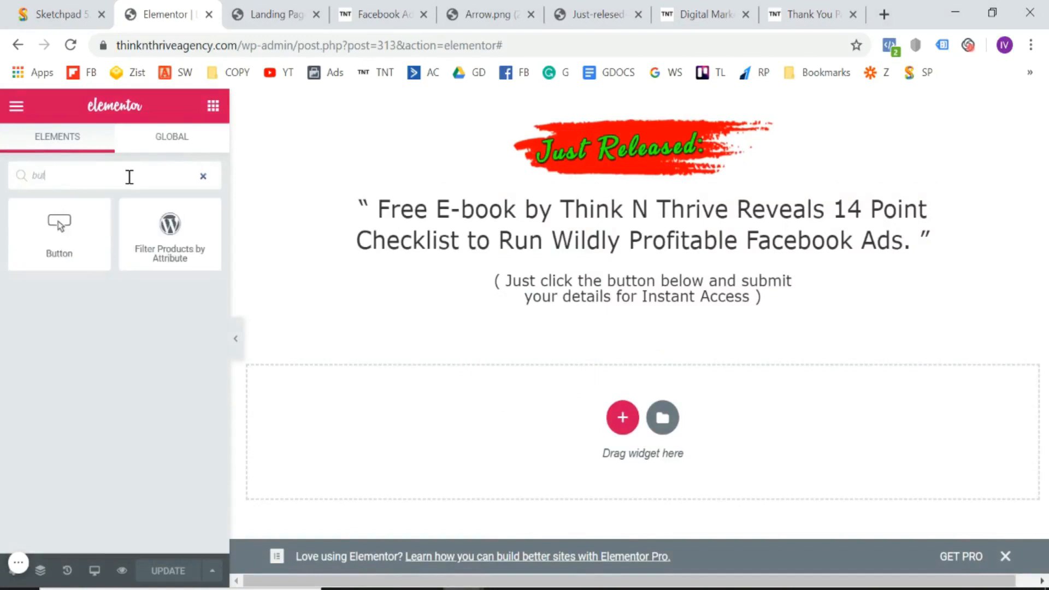
pyautogui.moveTo(63, 227); pyautogui.dragTo(627, 316)
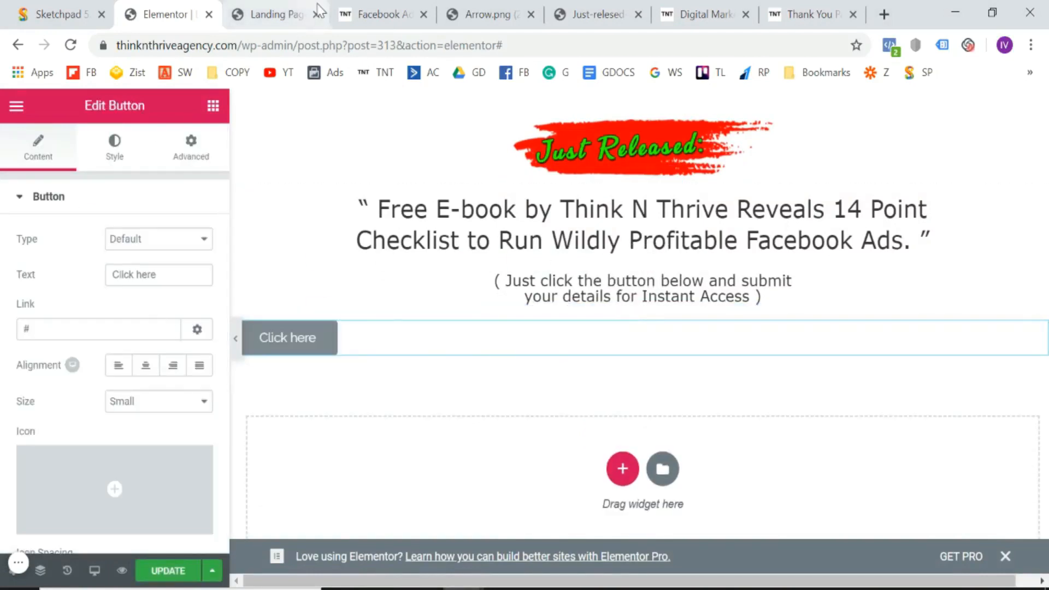
pyautogui.click(385, 4)
pyautogui.scroll(-2, 347, 352)
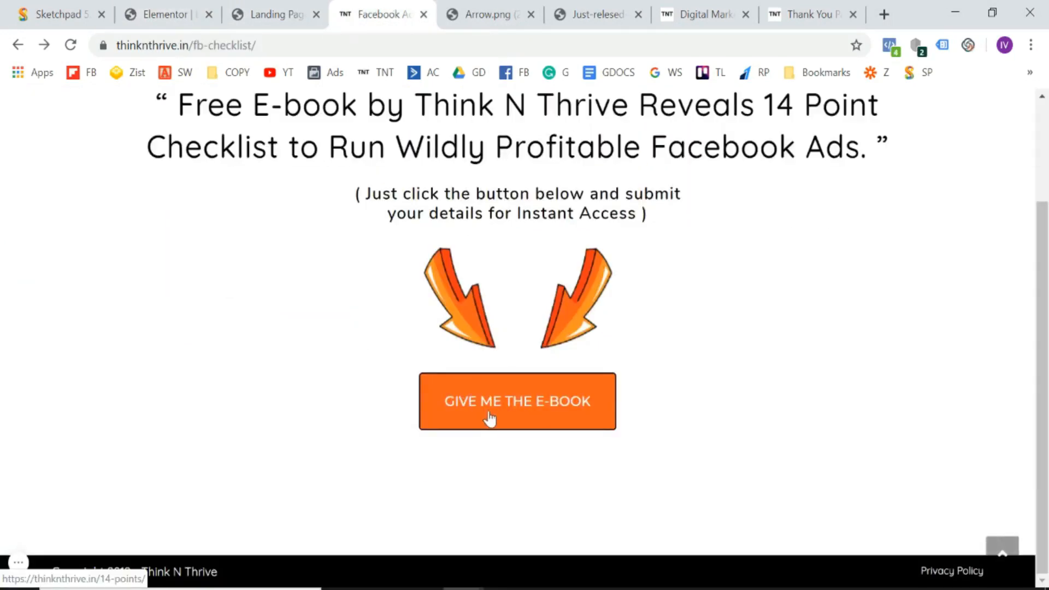
pyautogui.click(235, 11)
pyautogui.click(204, 11)
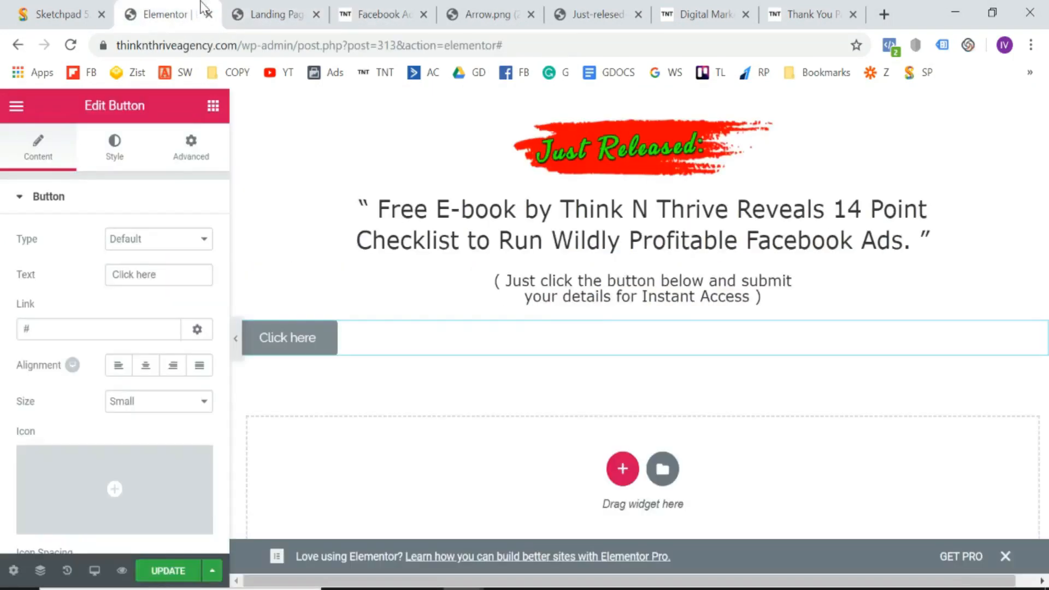
# - Set the new button's text to "GIVE ME THE E-BOOK"
pyautogui.click(181, 271)
pyautogui.hotkey('ctrl', 'a')
pyautogui.write('GI')
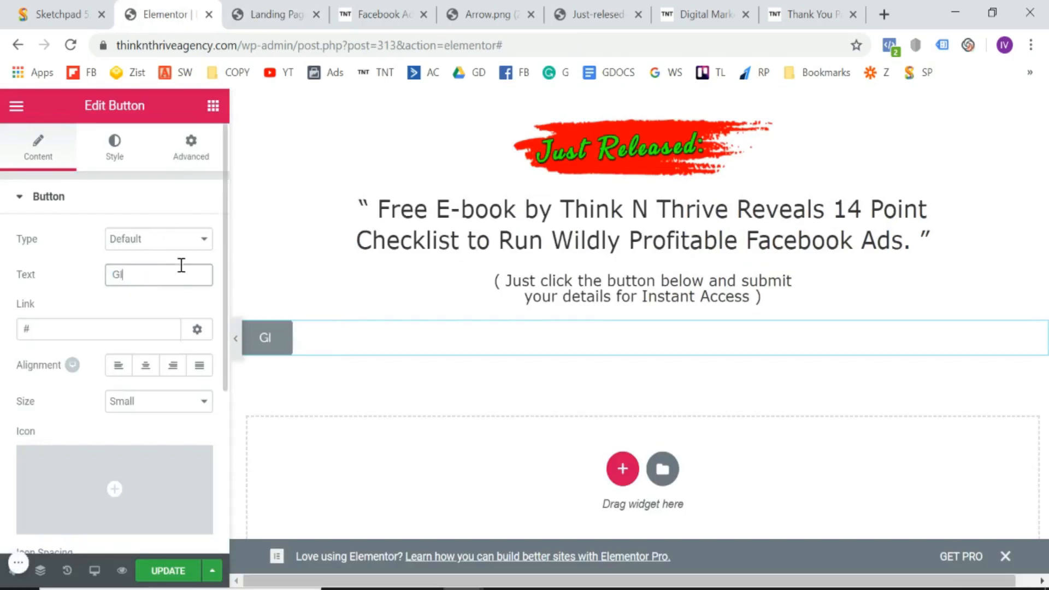
pyautogui.write('VE ME THE EBOOK')
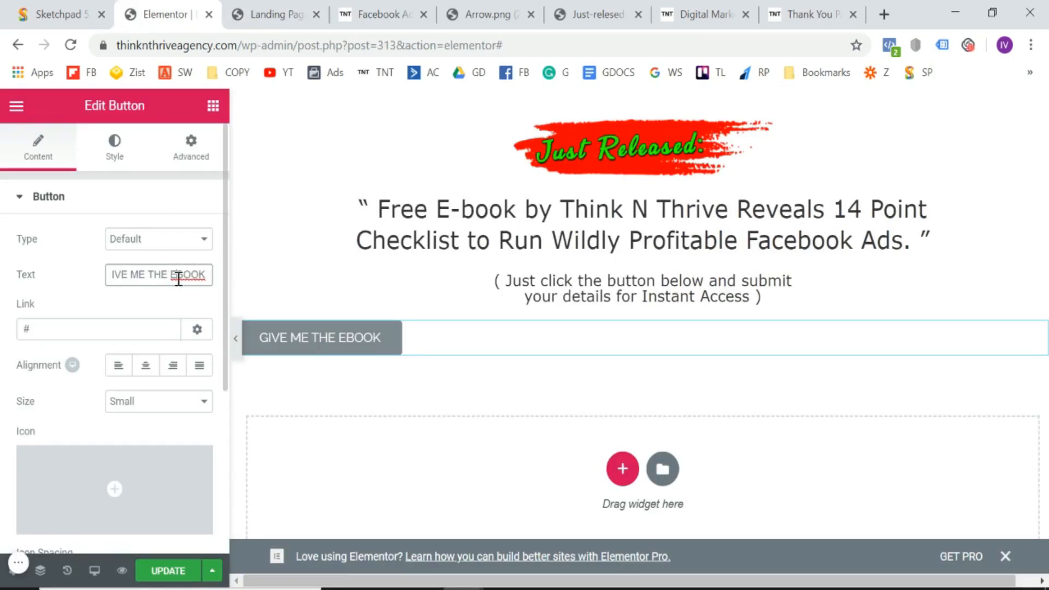
pyautogui.write('-')
pyautogui.click(1, 265)
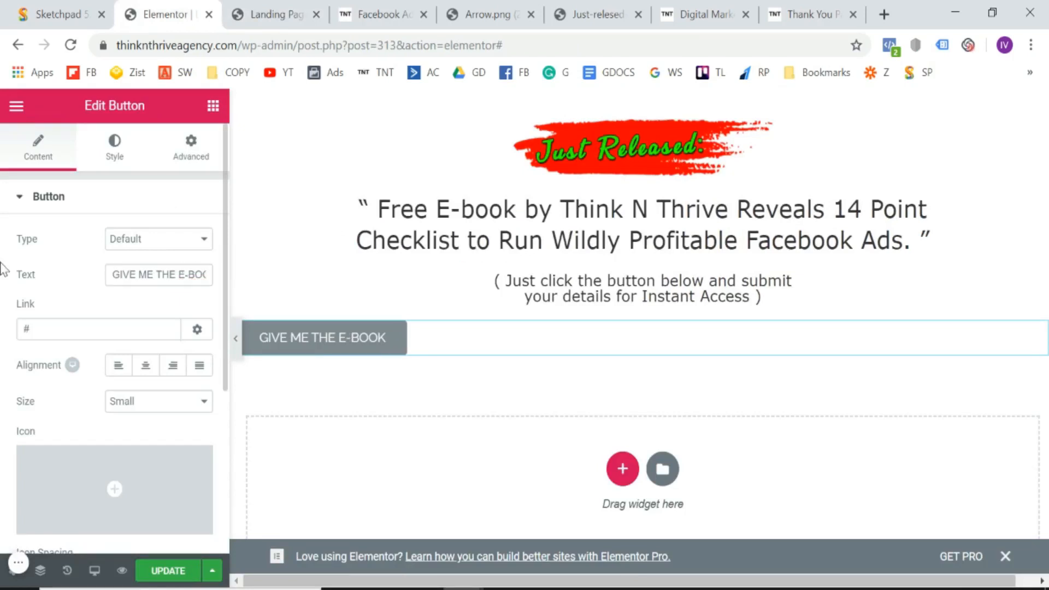
# - Set the button's normal background color to dark gray #444444 in its style settings
pyautogui.click(116, 157)
pyautogui.scroll(-1, 131, 292)
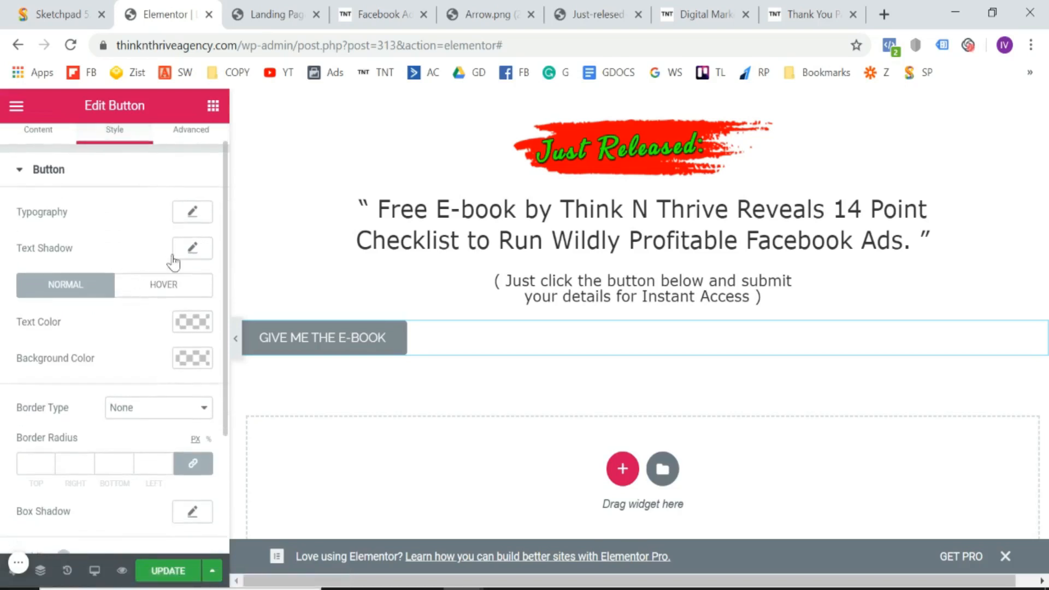
pyautogui.scroll(-1, 201, 335)
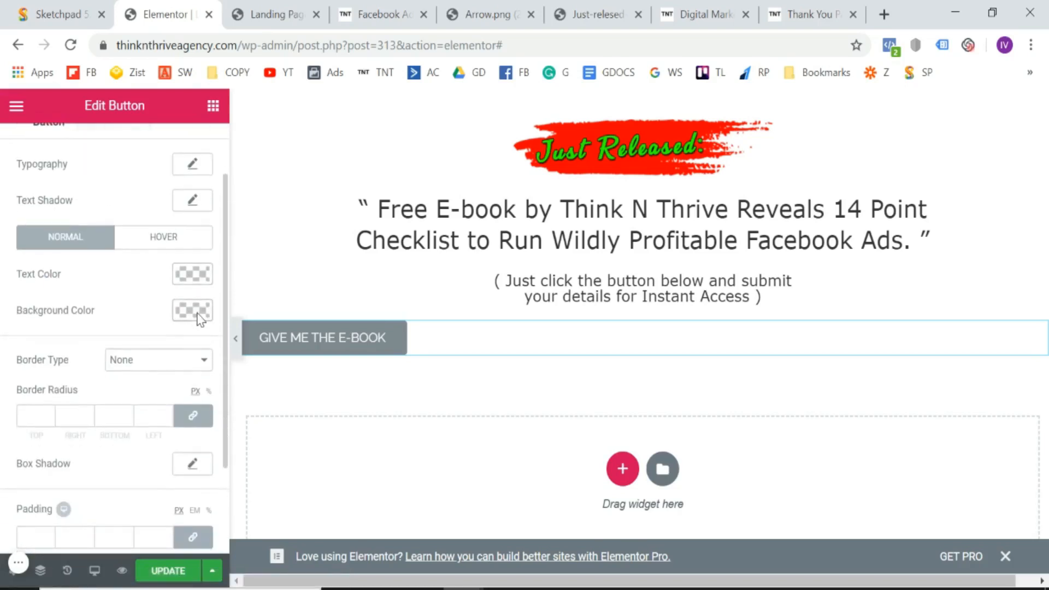
pyautogui.click(200, 319)
pyautogui.moveTo(98, 425)
pyautogui.mouseDown()
pyautogui.moveTo(56, 335)
pyautogui.moveTo(73, 389)
pyautogui.moveTo(135, 448)
pyautogui.mouseUp()
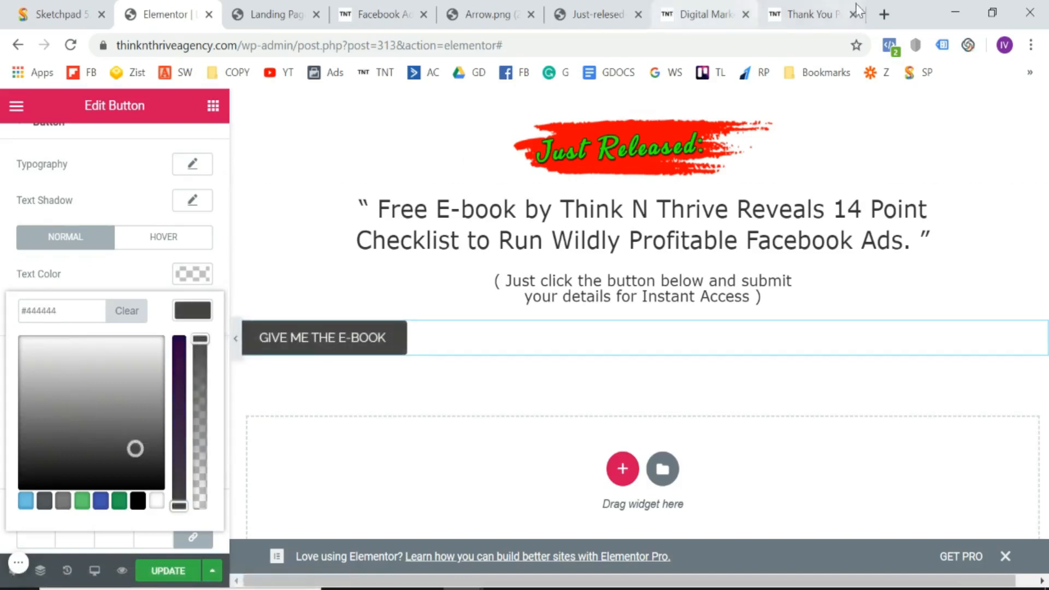
# - Find the Color Hunt site in a new browser tab and copy the bright blue #1089FF from one of its palettes
pyautogui.click(884, 14)
pyautogui.write('colorhunt')
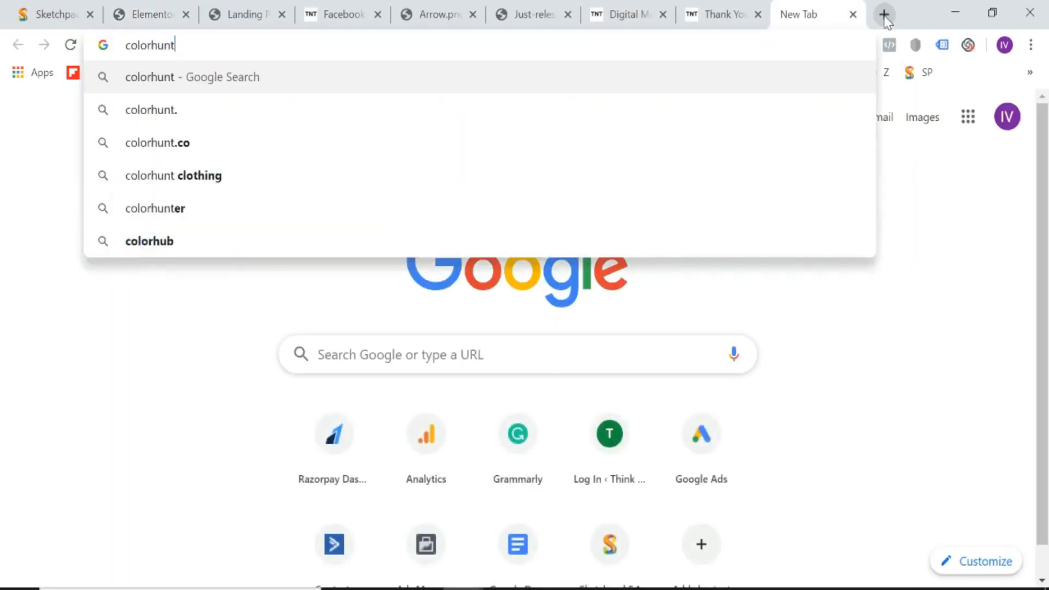
pyautogui.press('Return')
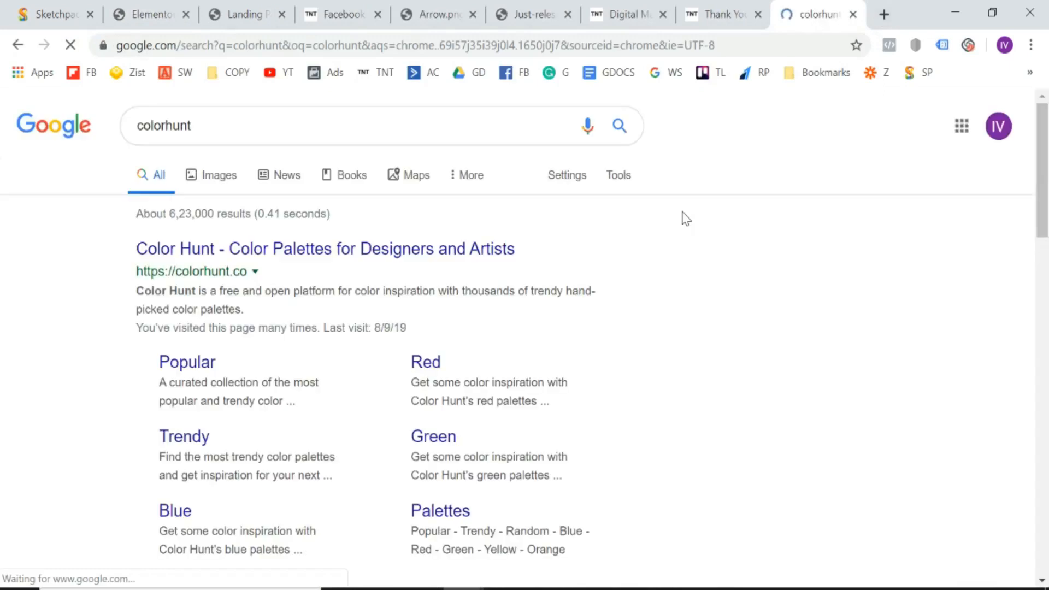
pyautogui.click(360, 250)
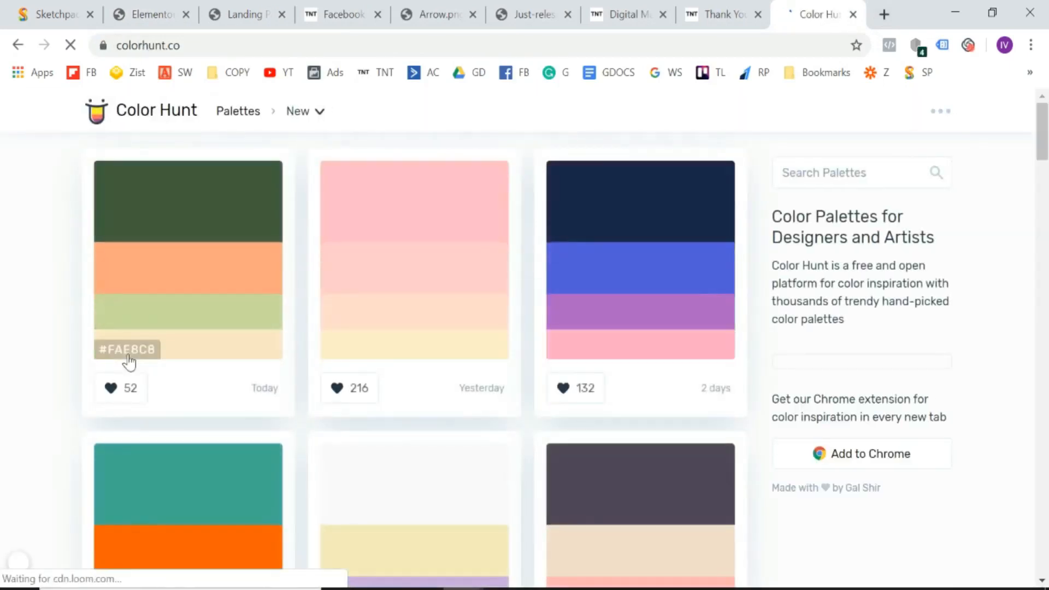
pyautogui.scroll(-5, 252, 408)
pyautogui.moveTo(147, 294)
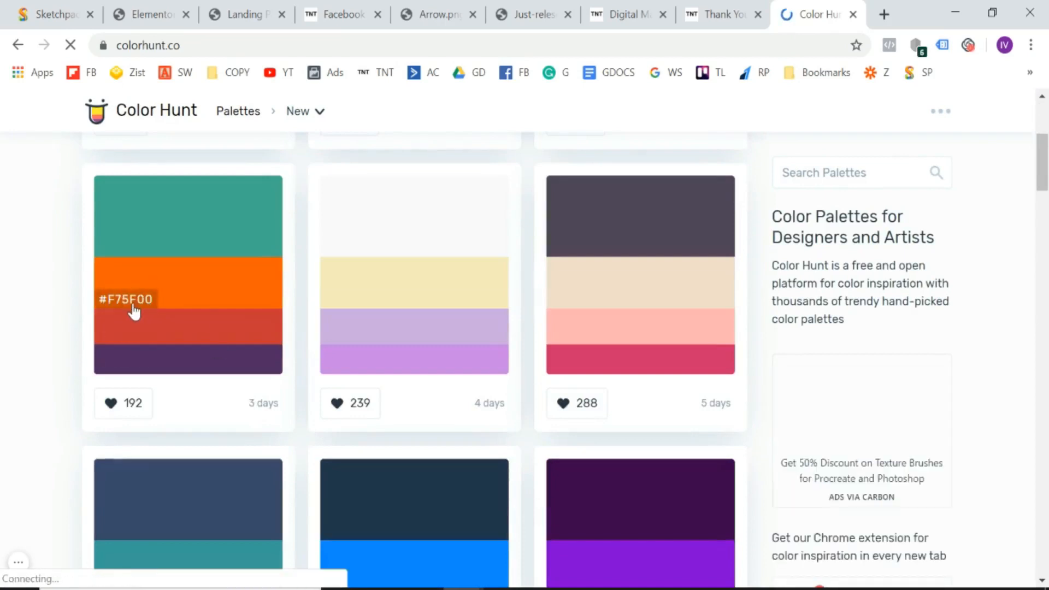
pyautogui.scroll(-4, 134, 311)
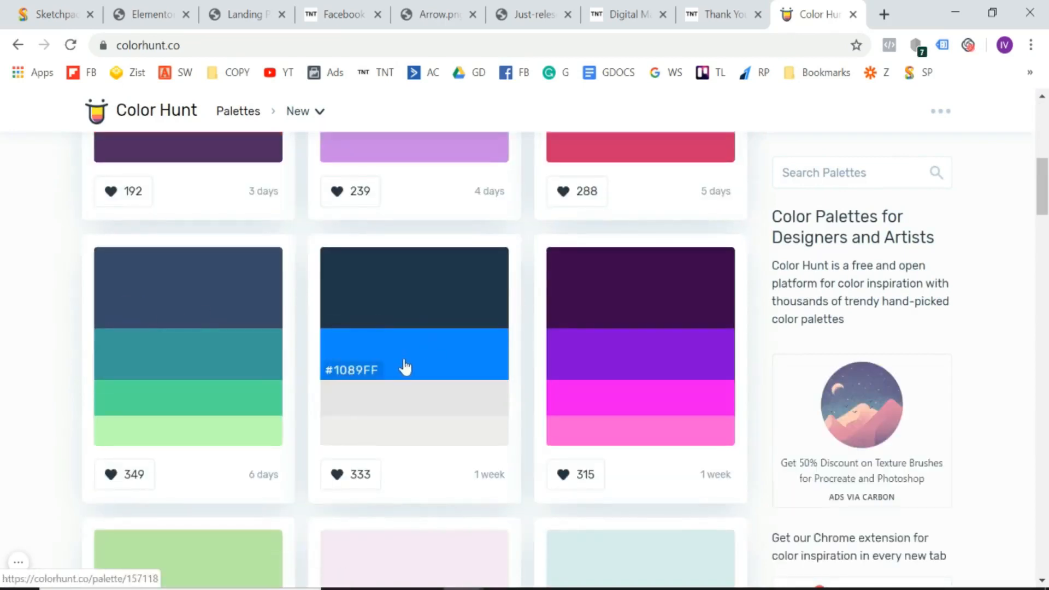
pyautogui.click(348, 374)
# - Return to the Elementor editor and set the button's normal background color to the copied blue #1089FF
pyautogui.click(341, 12)
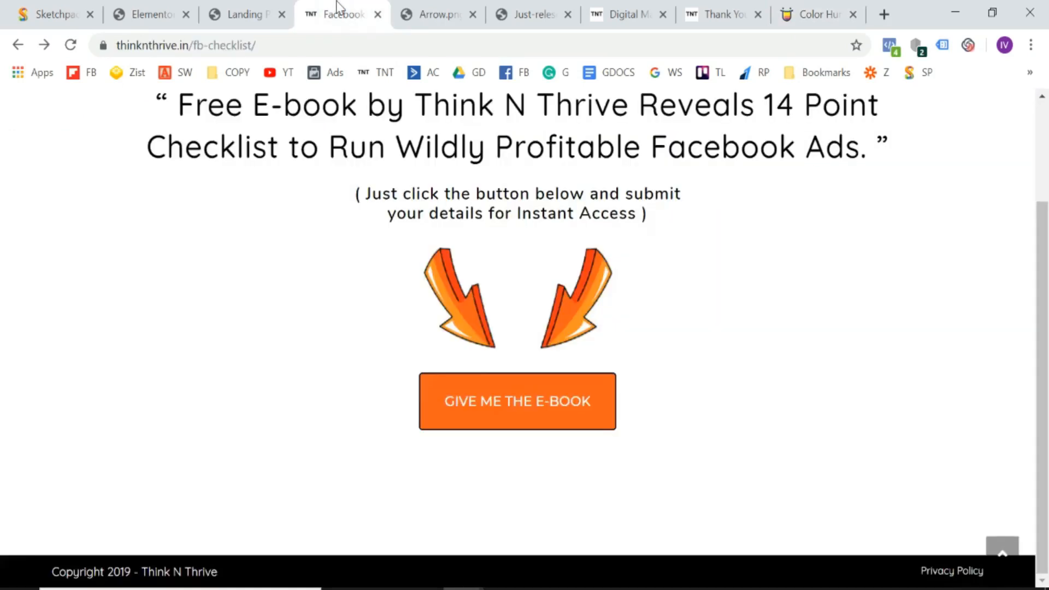
pyautogui.click(240, 13)
pyautogui.click(141, 13)
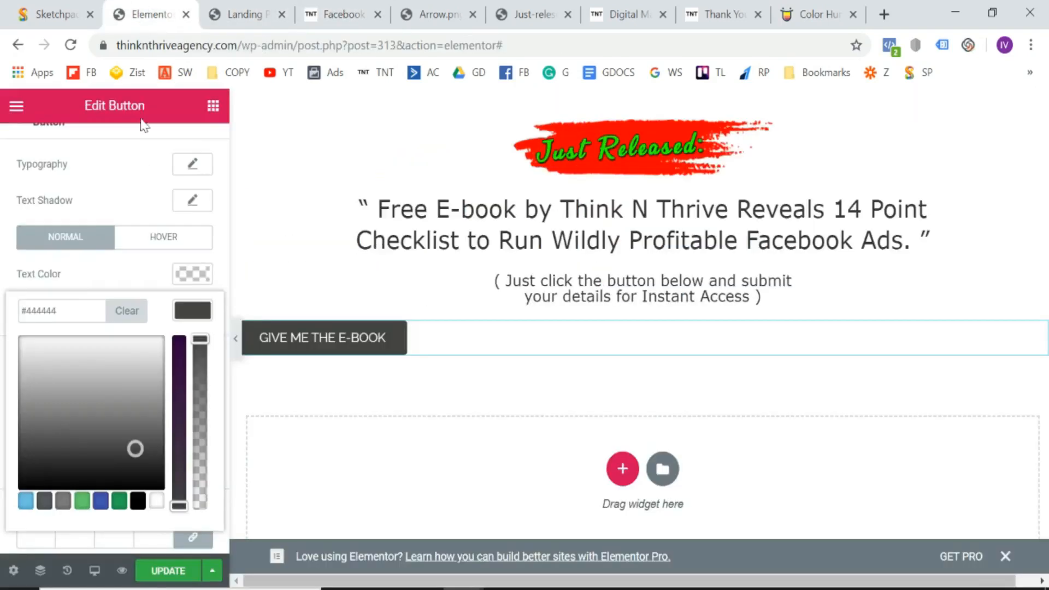
pyautogui.click(87, 302)
pyautogui.hotkey('ctrl', 'v')
pyautogui.click(3, 308)
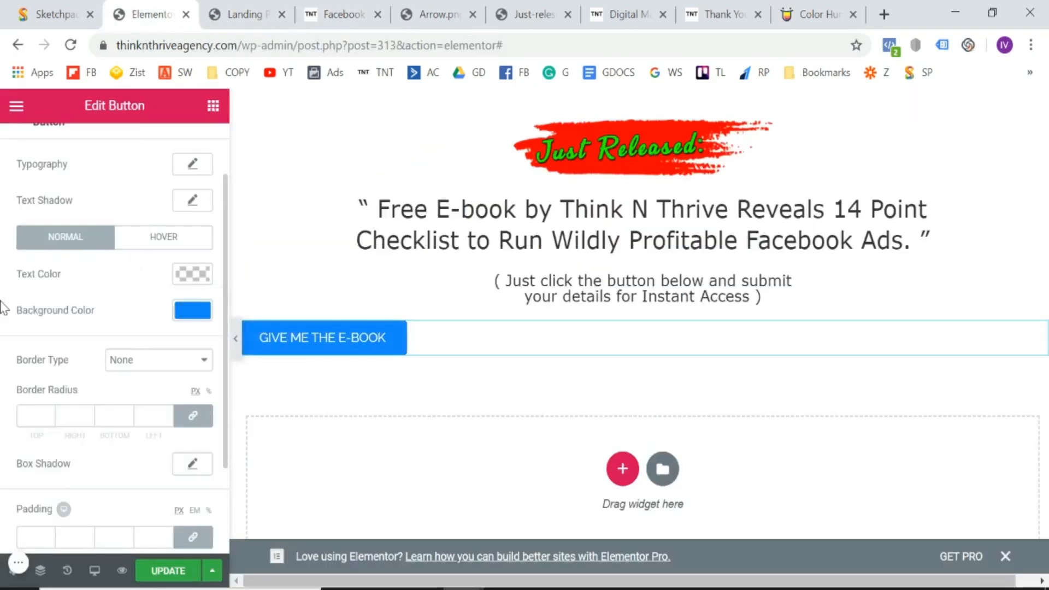
# - Center-align the "GIVE ME THE E-BOOK" button in its content settings
pyautogui.scroll(3, 9, 288)
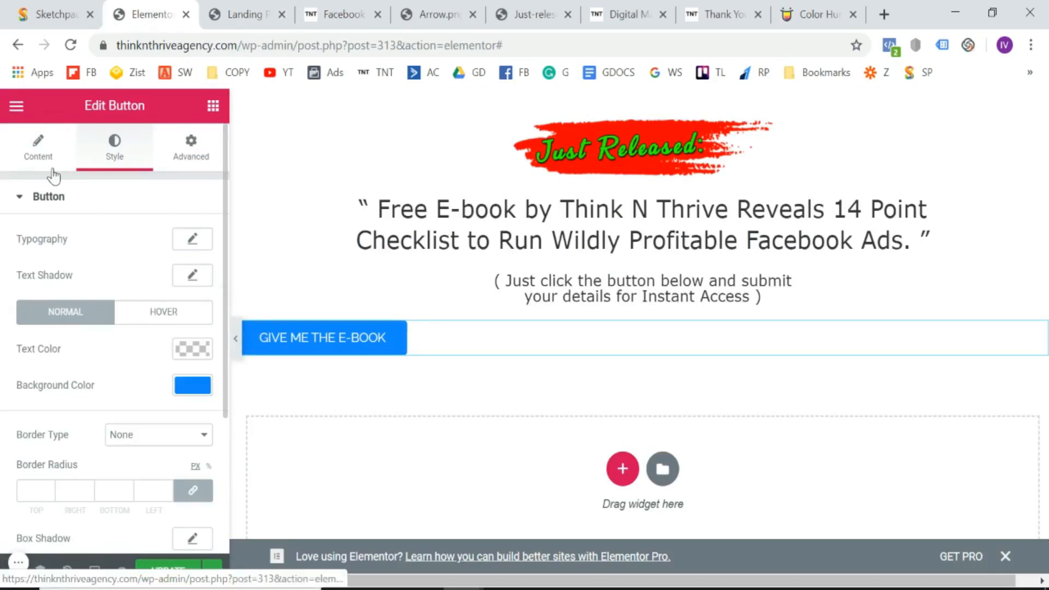
pyautogui.click(35, 137)
pyautogui.scroll(-5, 3, 365)
pyautogui.scroll(4, 77, 417)
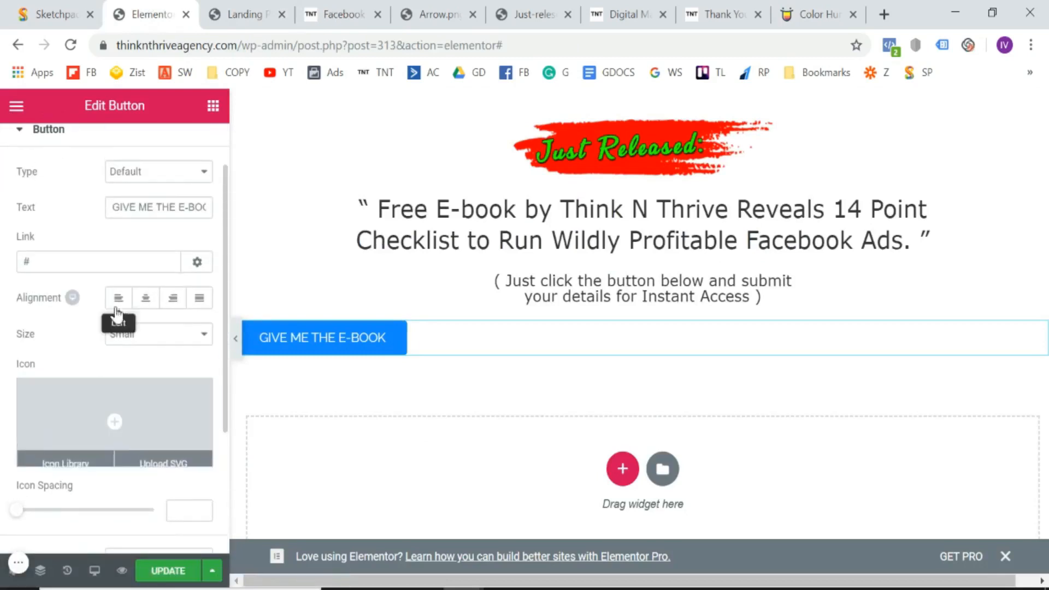
pyautogui.click(145, 299)
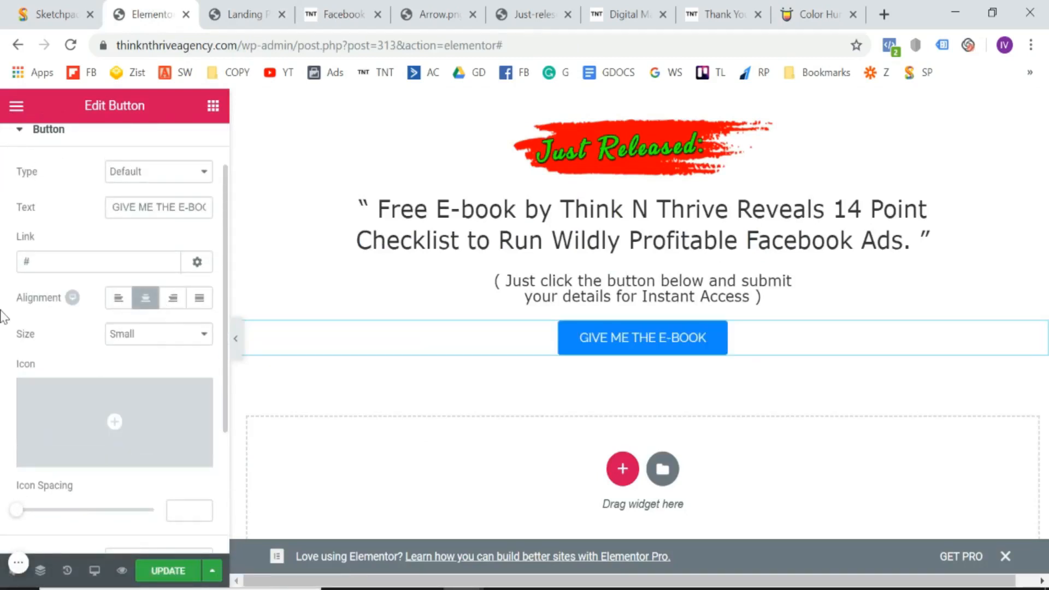
# - Try the Medium size on the e-book button, then set its size to Large
pyautogui.scroll(1, 3, 316)
pyautogui.scroll(-3, 2, 316)
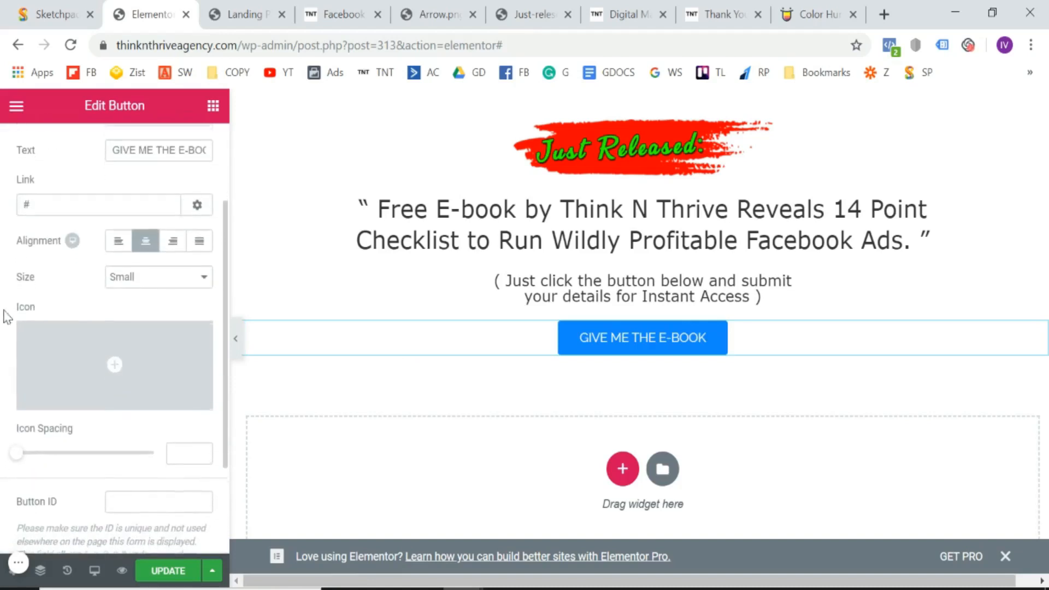
pyautogui.click(123, 278)
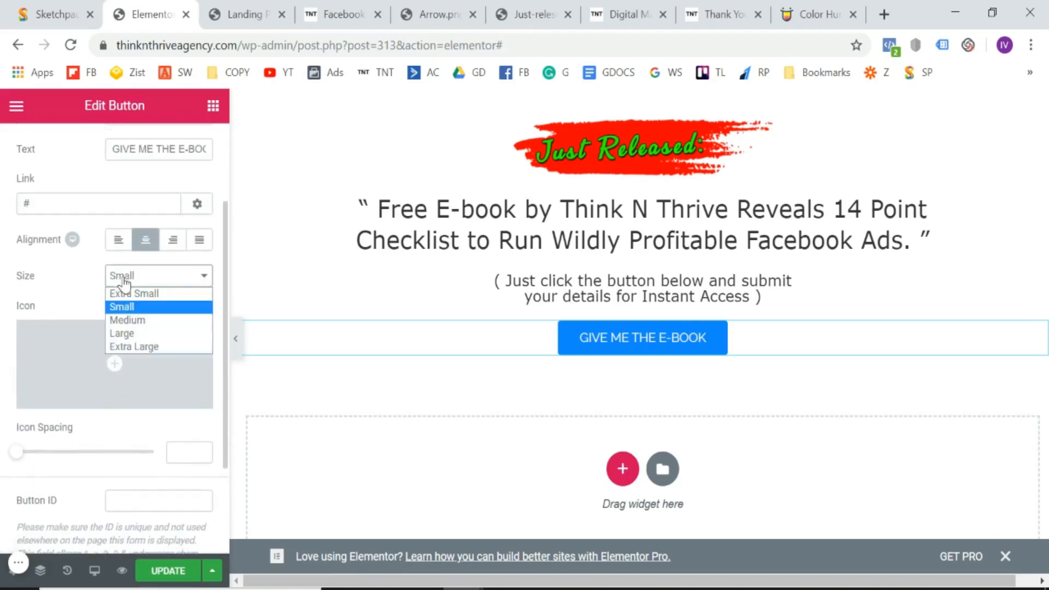
pyautogui.click(146, 323)
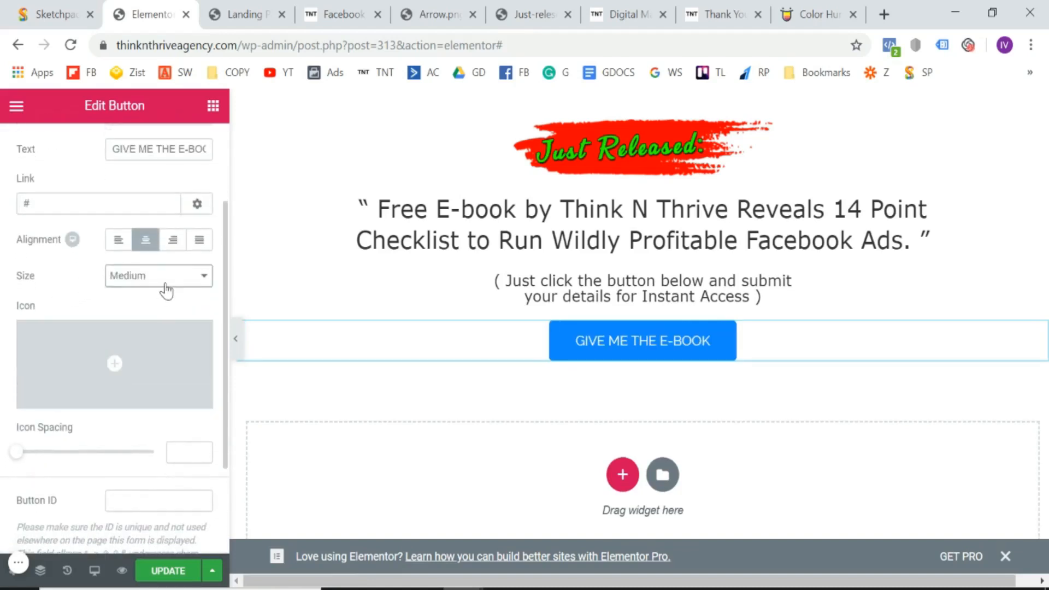
pyautogui.click(162, 282)
pyautogui.click(152, 332)
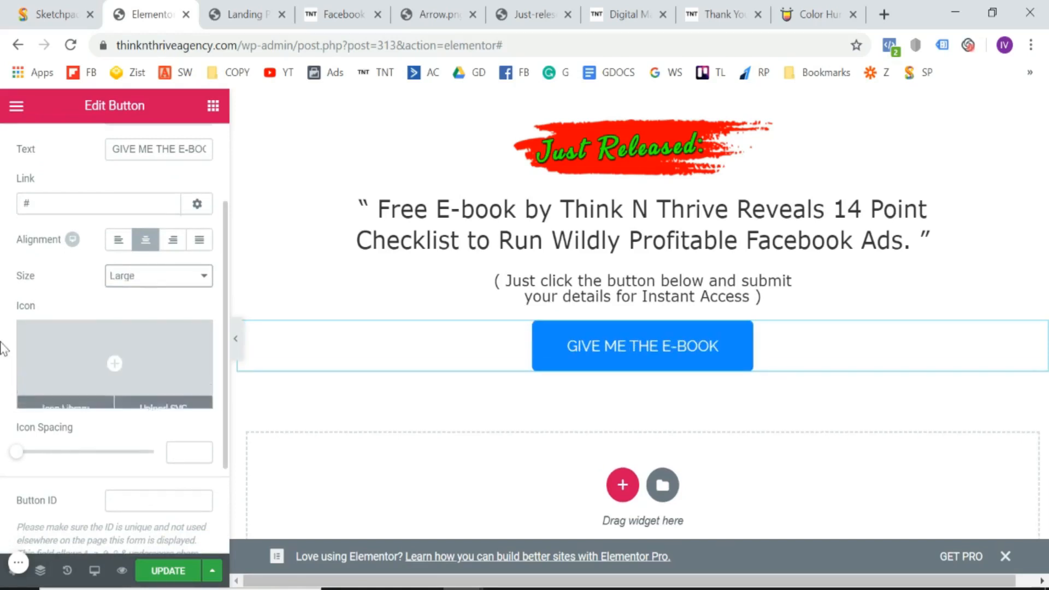
pyautogui.scroll(3, 122, 322)
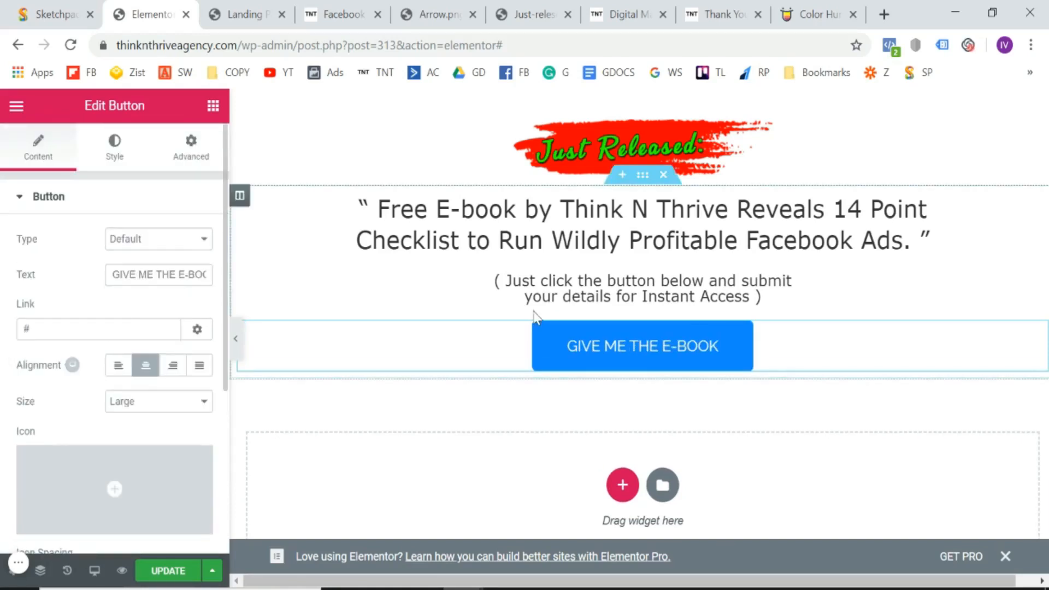
# - Find the Image widget and place it between the subheading and the e-book button
pyautogui.click(213, 106)
pyautogui.click(159, 179)
pyautogui.write('a')
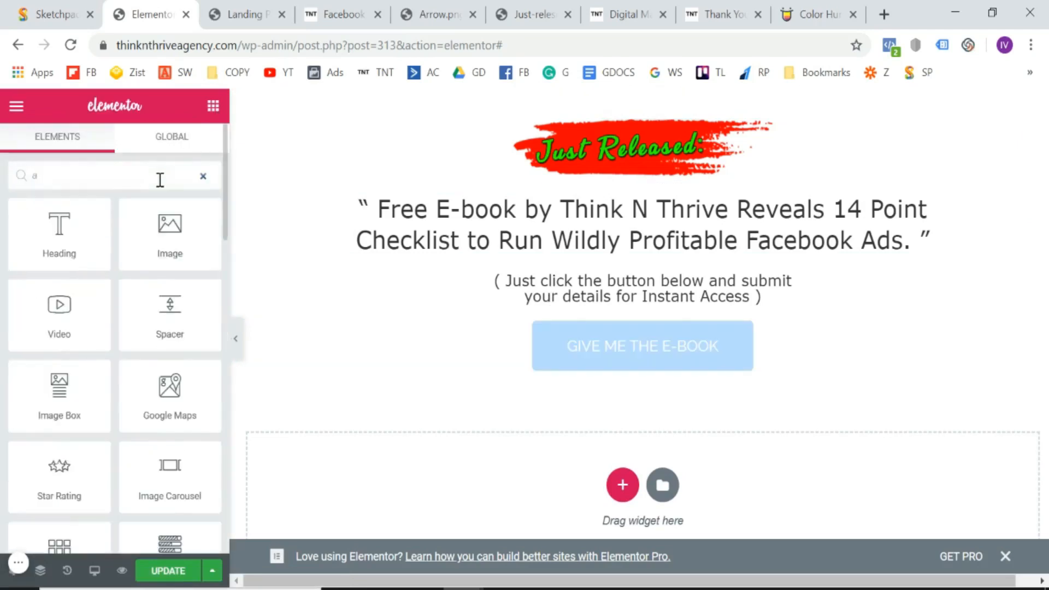
pyautogui.press('BackSpace')
pyautogui.write('im')
pyautogui.moveTo(60, 224); pyautogui.dragTo(655, 301)
# - Insert the orange arrows picture from the media library into the image widget, view the page full width and update it
pyautogui.click(165, 286)
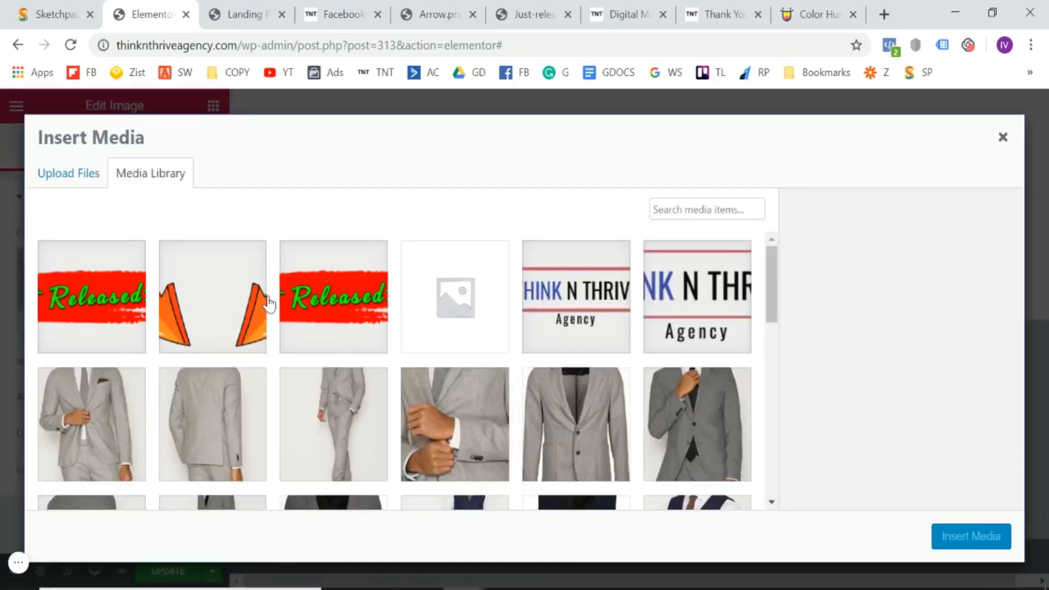
pyautogui.click(209, 321)
pyautogui.click(956, 550)
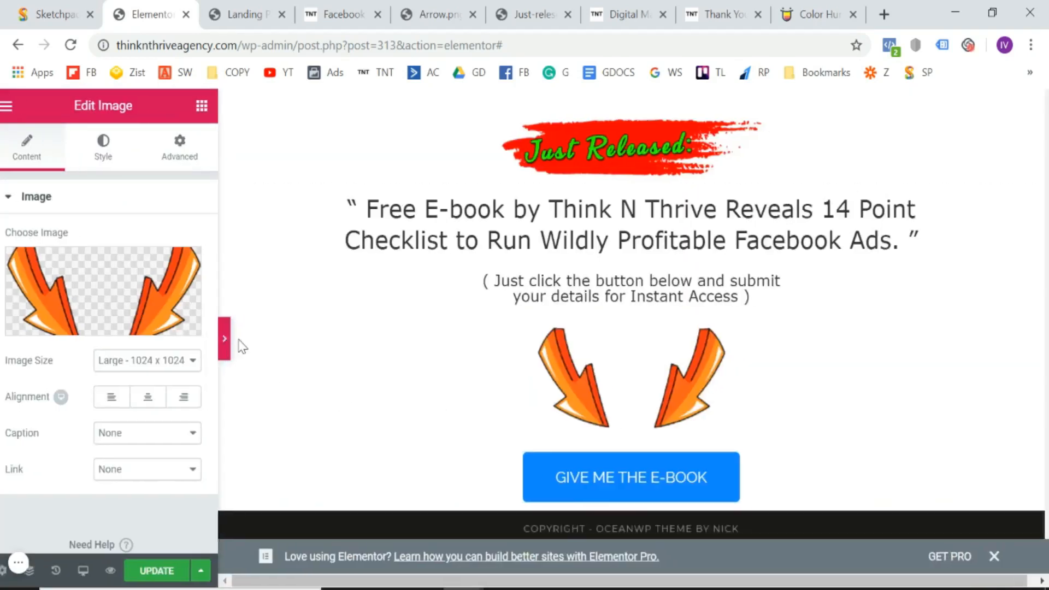
pyautogui.click(238, 344)
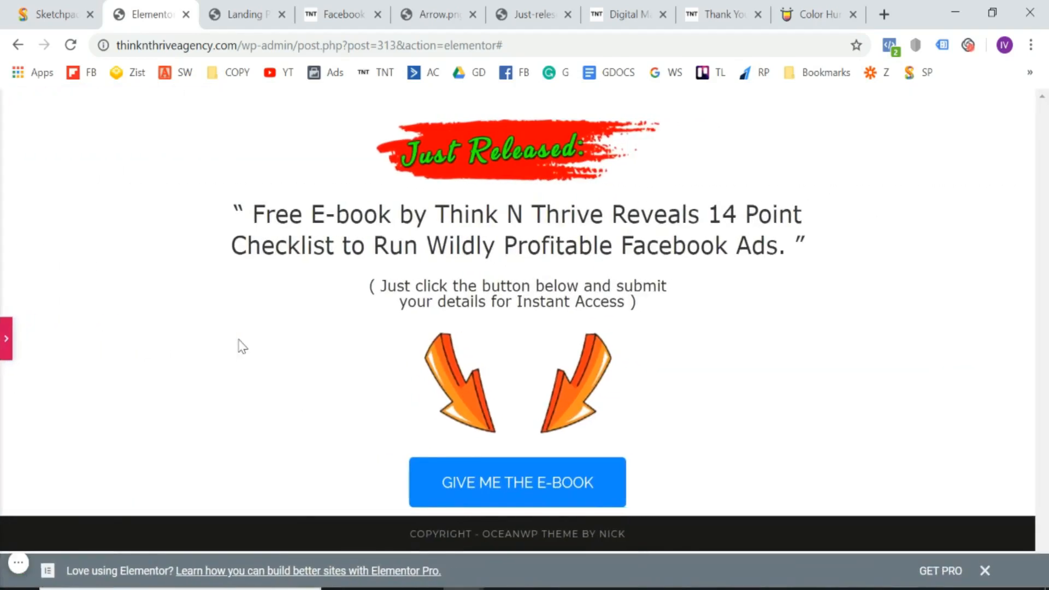
pyautogui.click(4, 338)
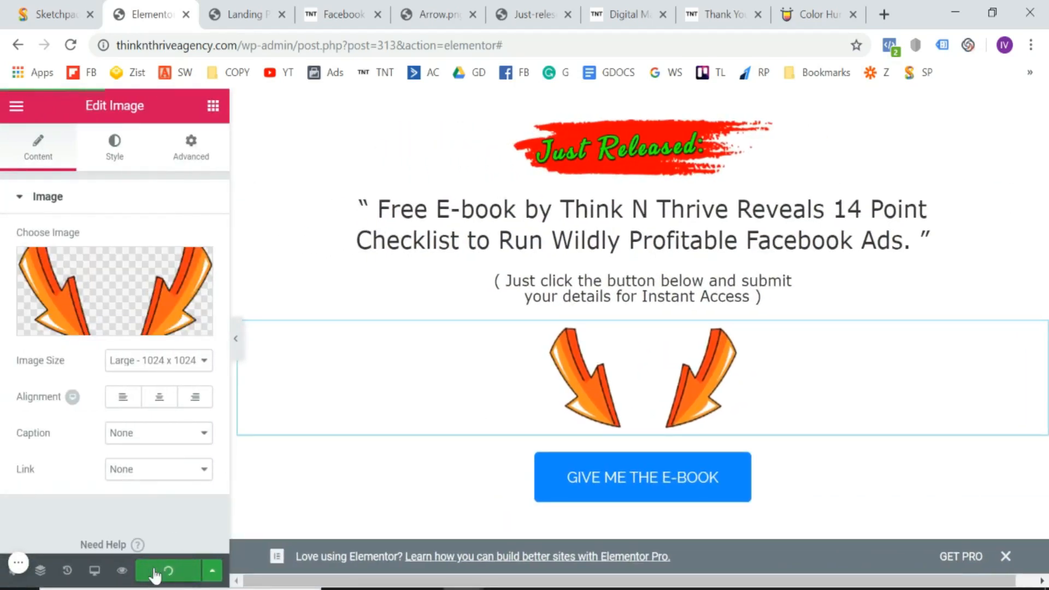
# - Follow the fb-checklist page's e-book button to its form page and copy that page's URL
pyautogui.click(339, 14)
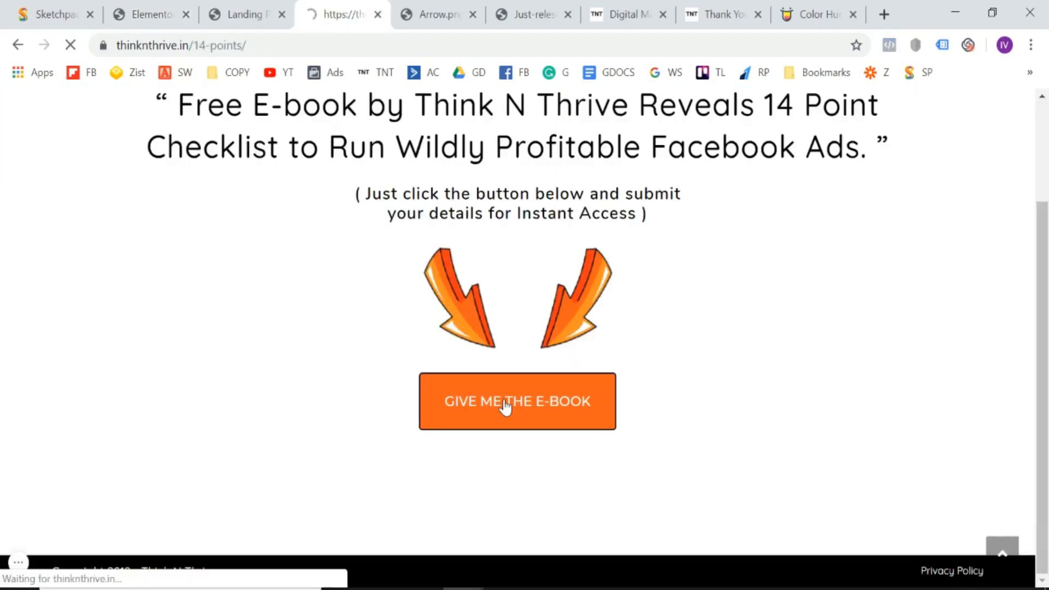
pyautogui.click(313, 45)
pyautogui.hotkey('ctrl', 'c')
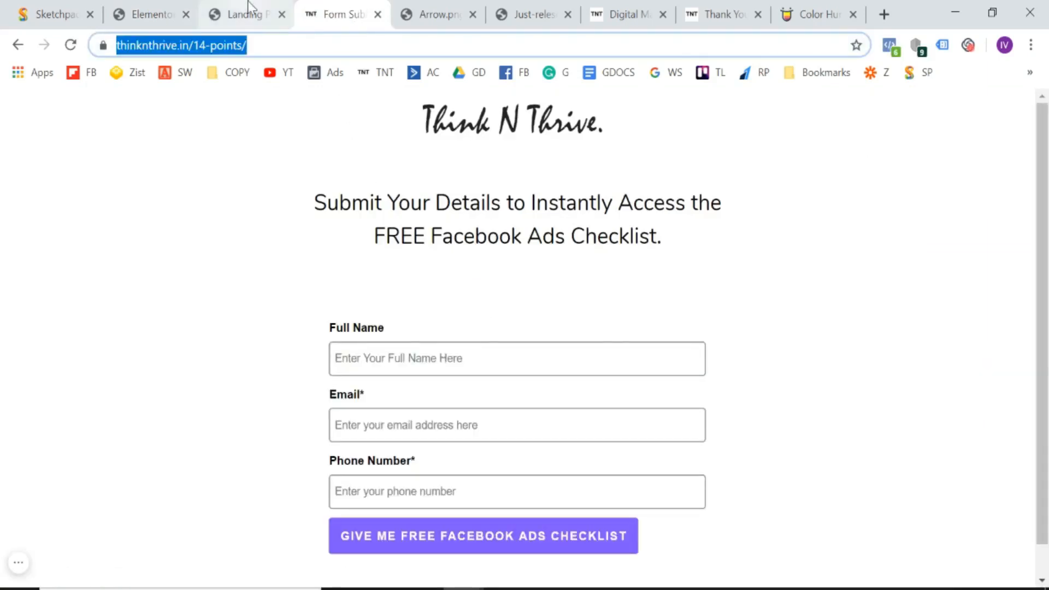
pyautogui.click(248, 4)
pyautogui.click(150, 4)
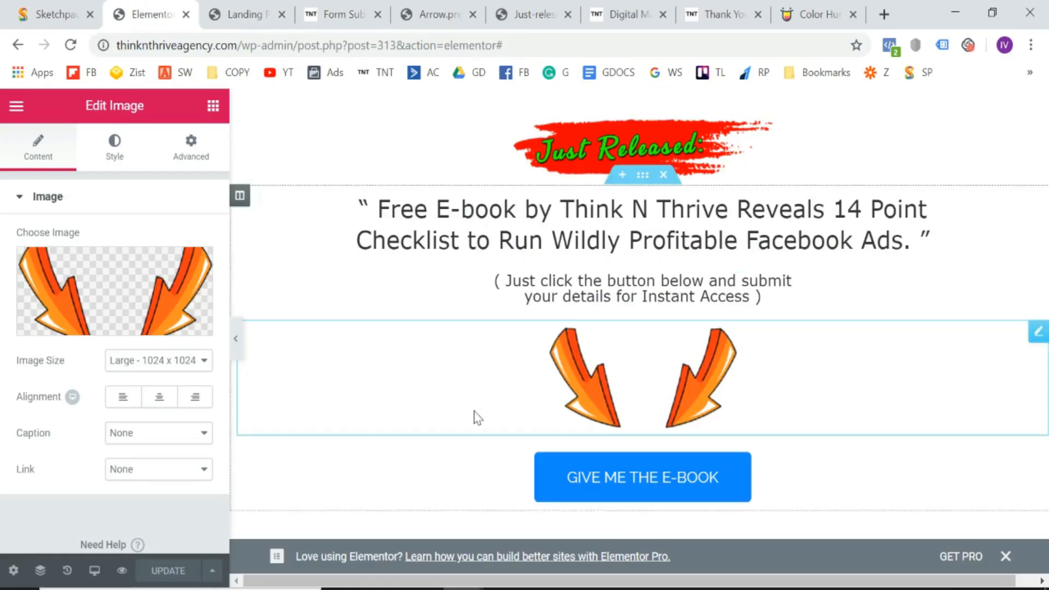
pyautogui.scroll(-1, 476, 416)
pyautogui.click(635, 405)
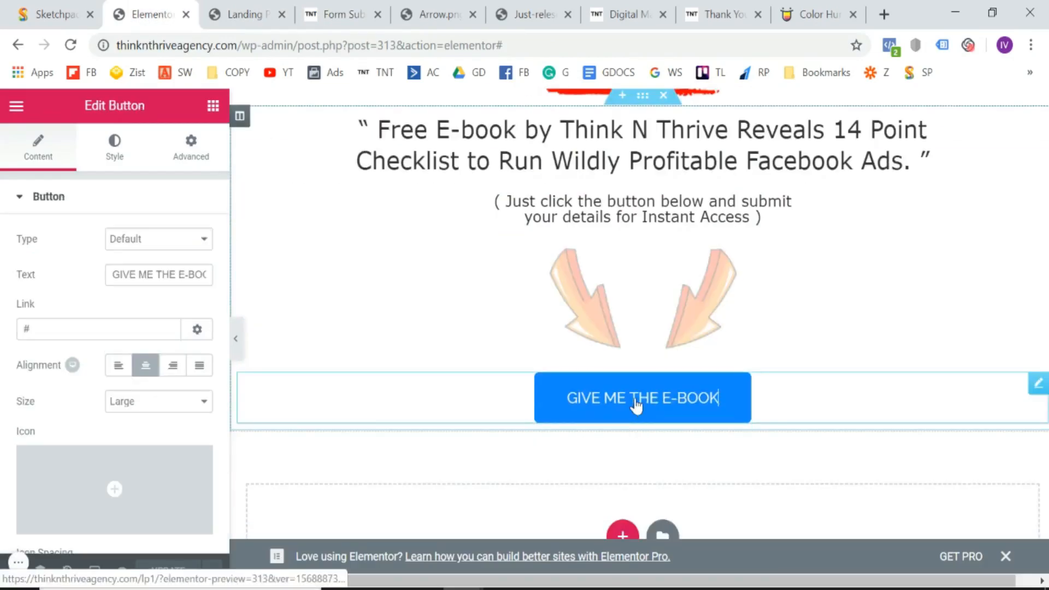
pyautogui.click(52, 326)
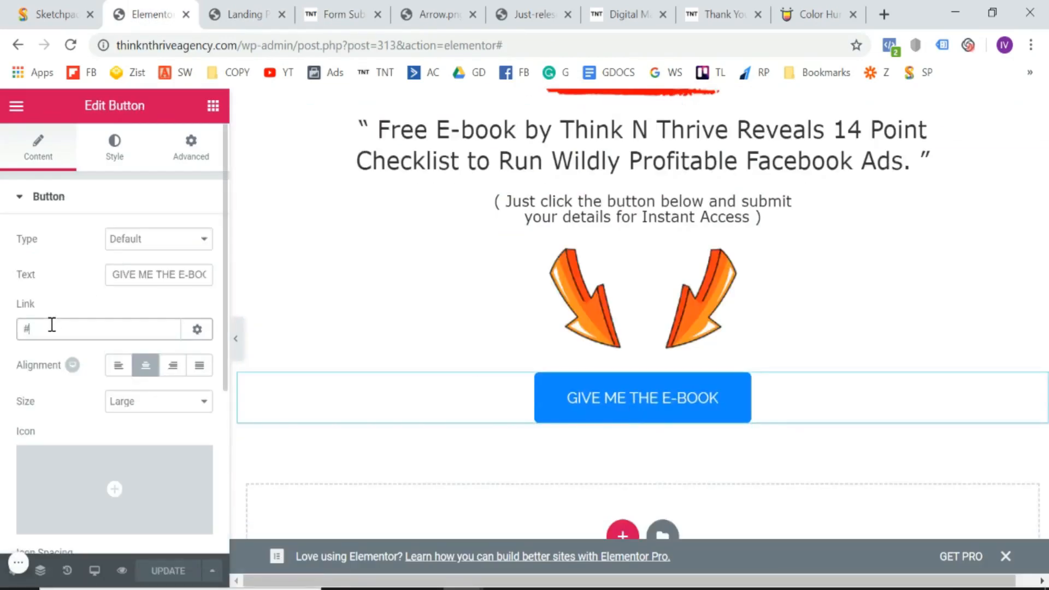
pyautogui.press('BackSpace')
pyautogui.hotkey('ctrl', 'v')
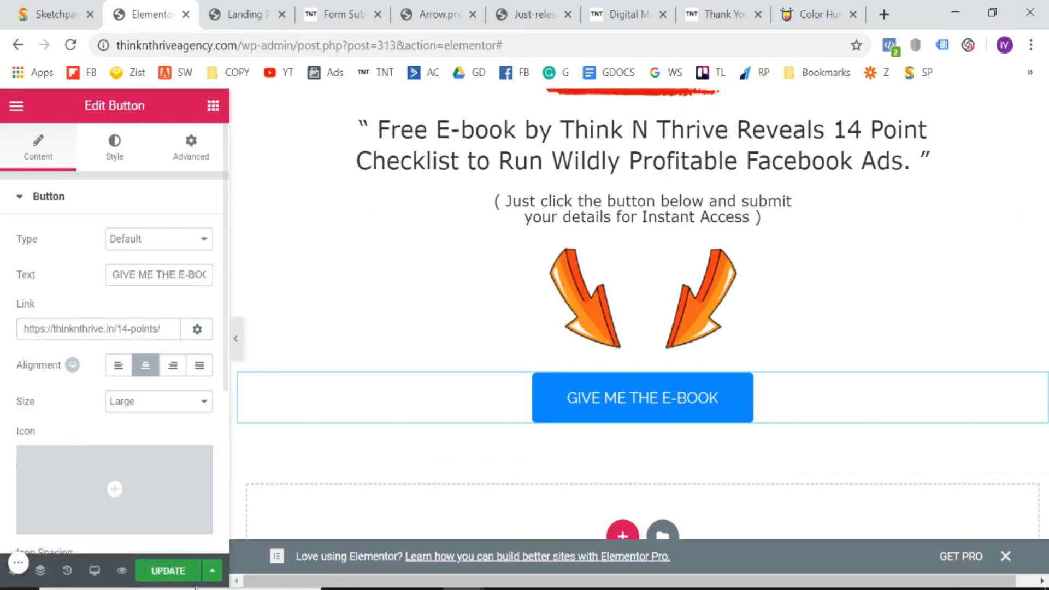
# - Update the landing page, preview it and test the e-book button's link
pyautogui.click(167, 572)
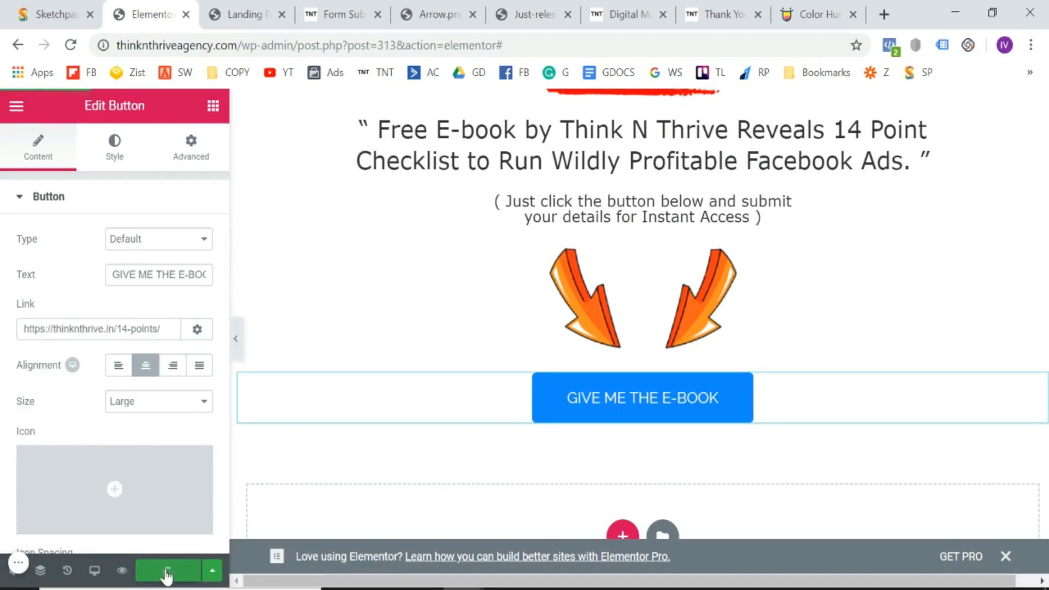
pyautogui.click(122, 570)
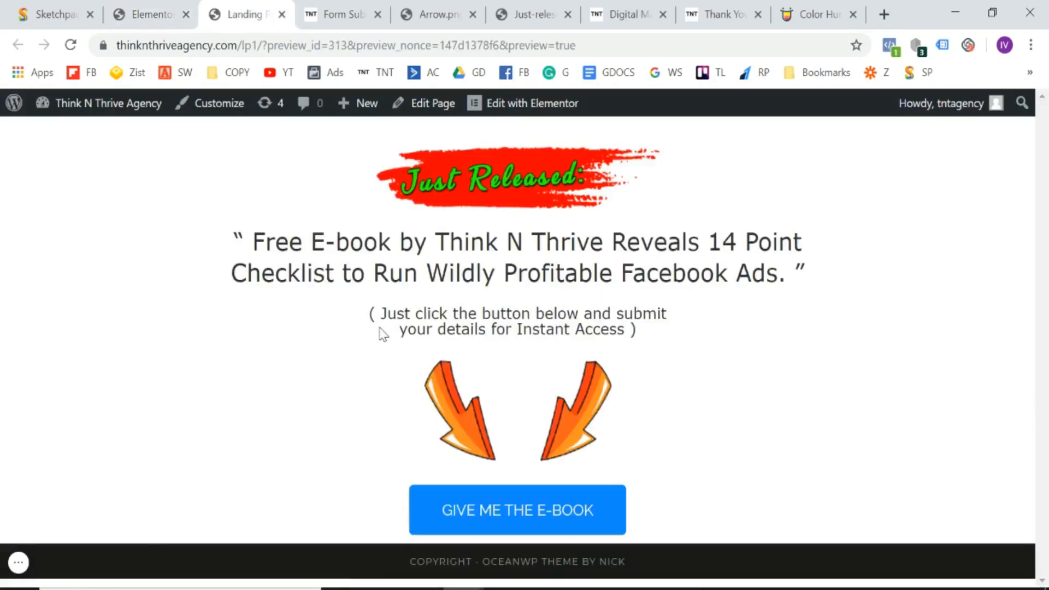
pyautogui.click(471, 514)
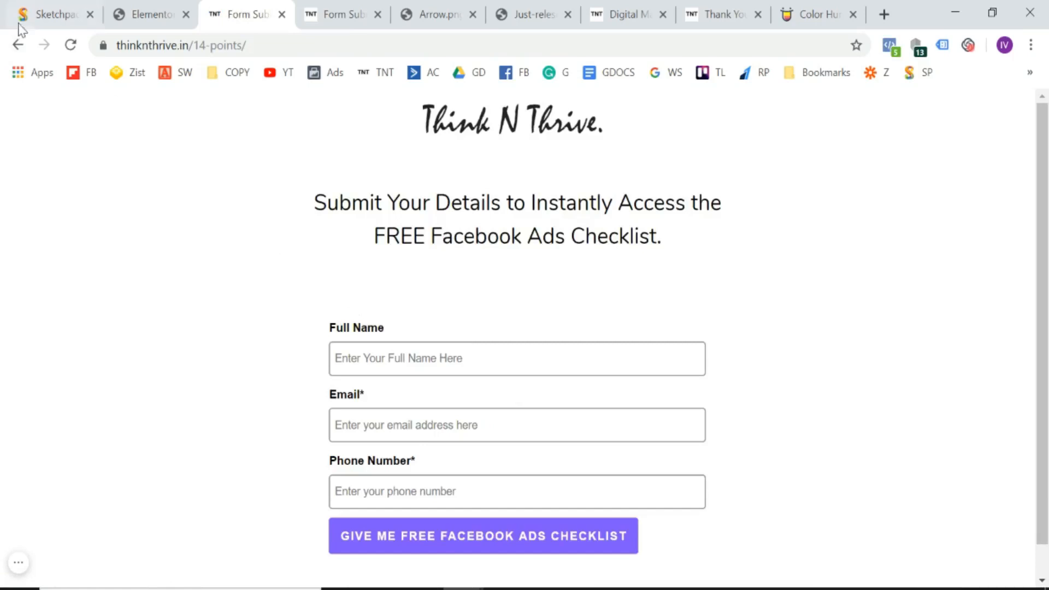
# - Close the landing page preview and exit the Elementor editor to the WordPress page editor
pyautogui.click(18, 44)
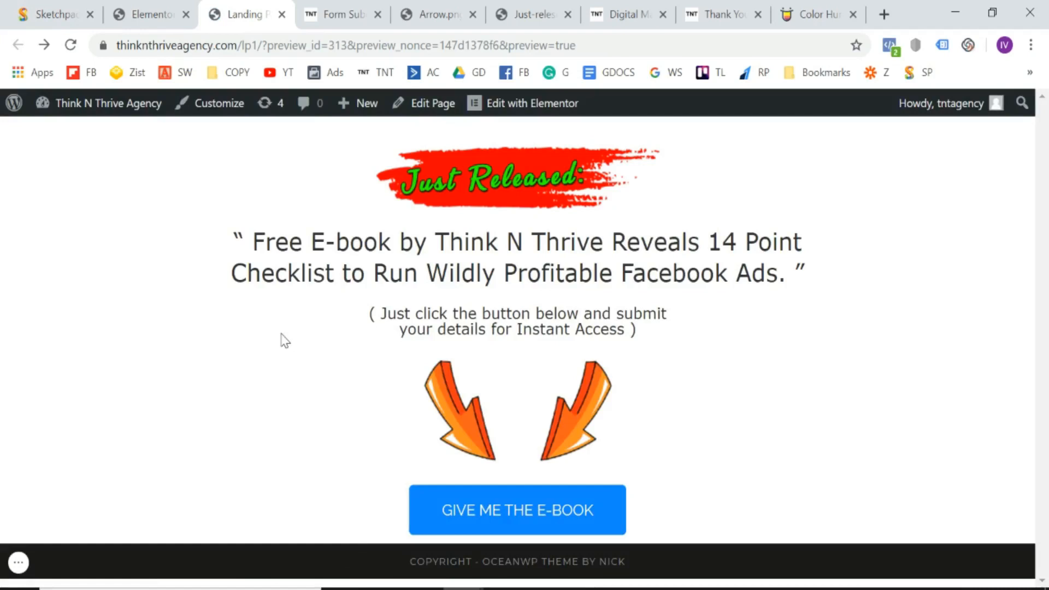
pyautogui.click(282, 15)
pyautogui.click(167, 13)
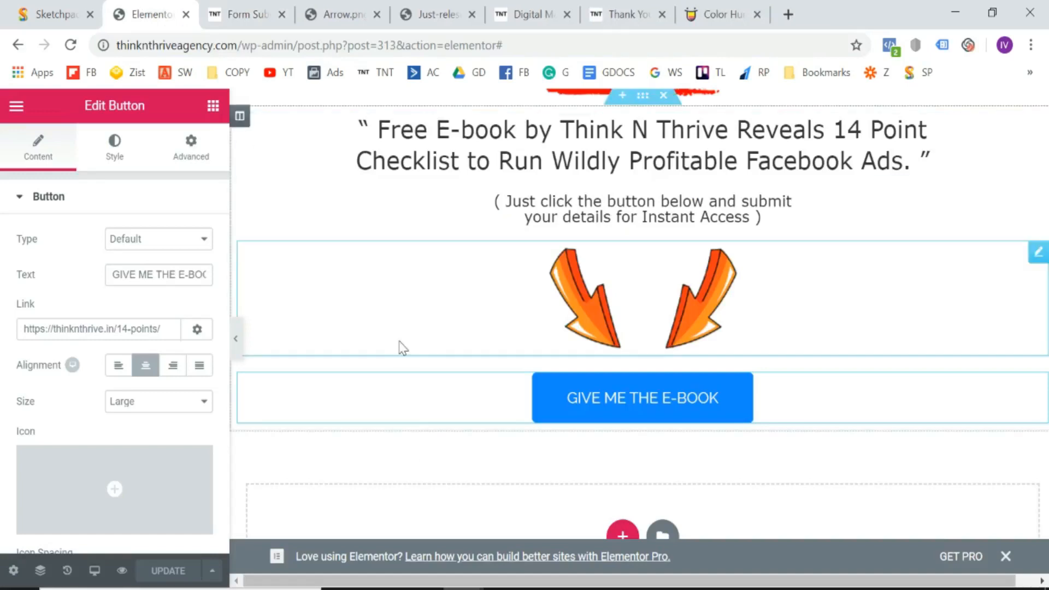
pyautogui.click(17, 106)
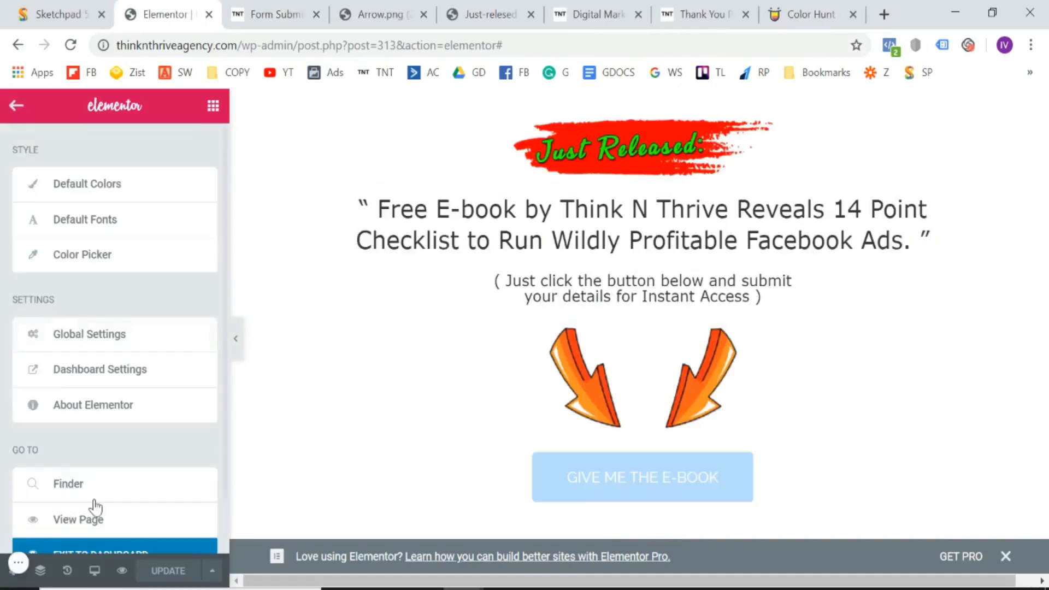
pyautogui.scroll(-1, 94, 504)
pyautogui.click(115, 500)
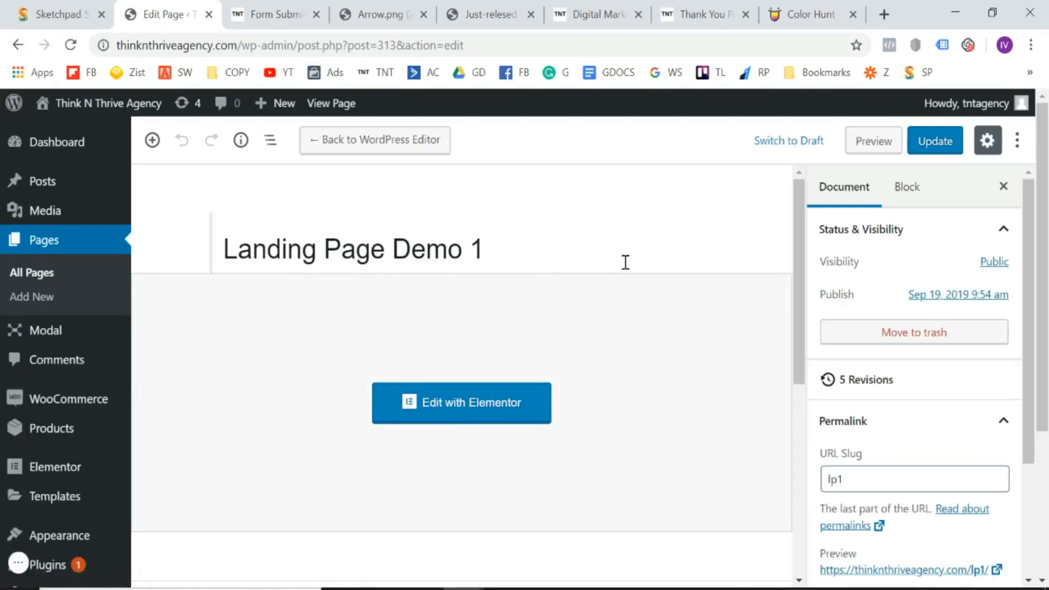
# - Update the Landing Page Demo 1 page and open its live permalink to check the published version
pyautogui.click(943, 152)
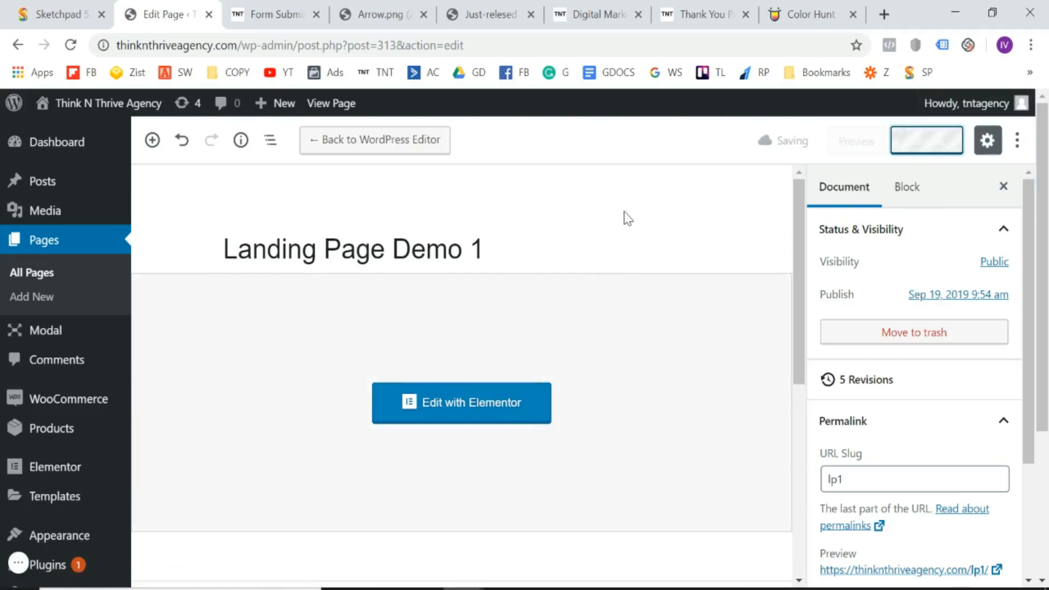
pyautogui.scroll(-2, 850, 437)
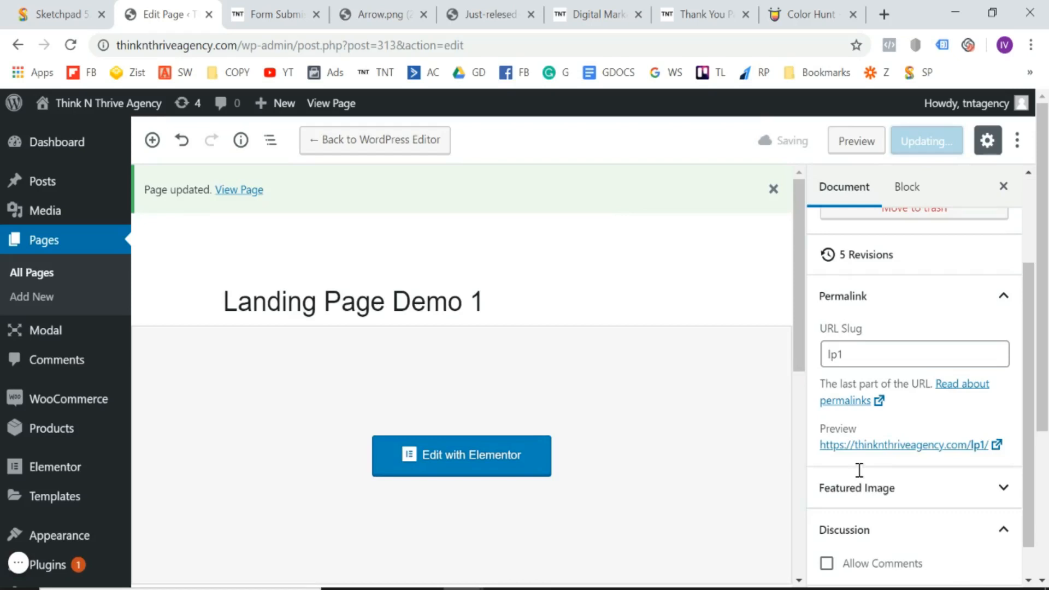
pyautogui.click(890, 447)
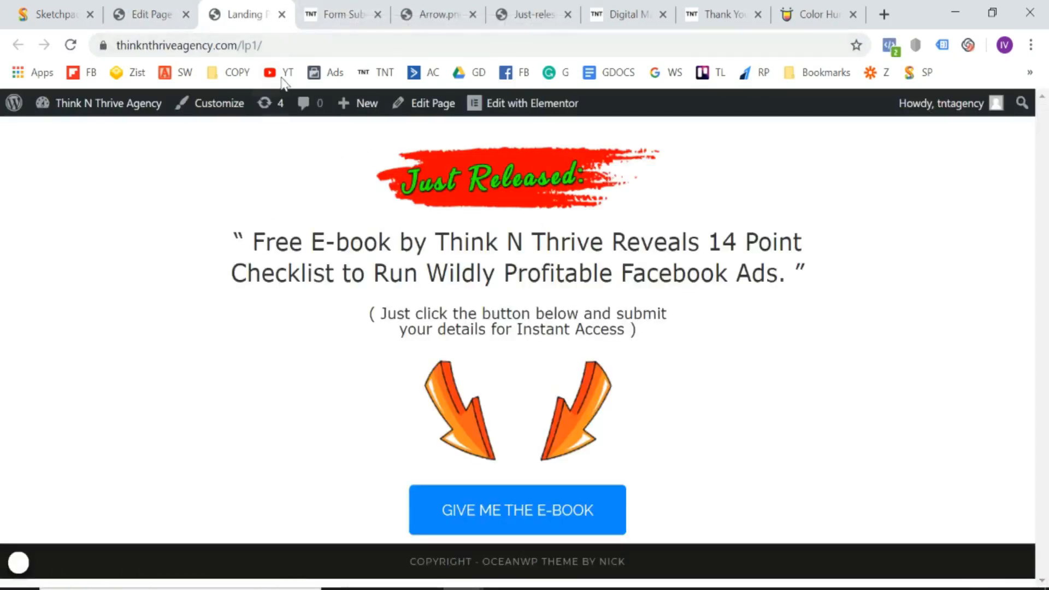
pyautogui.click(298, 47)
pyautogui.click(227, 288)
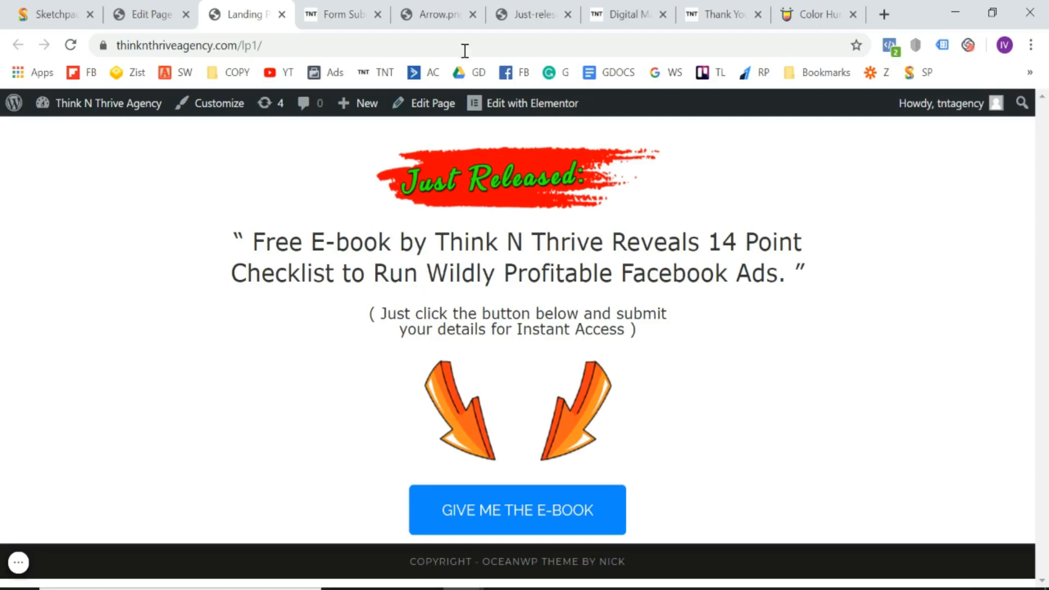
# - Open the live landing page in Elementor and switch the responsive preview to Mobile to review the layout
pyautogui.click(545, 107)
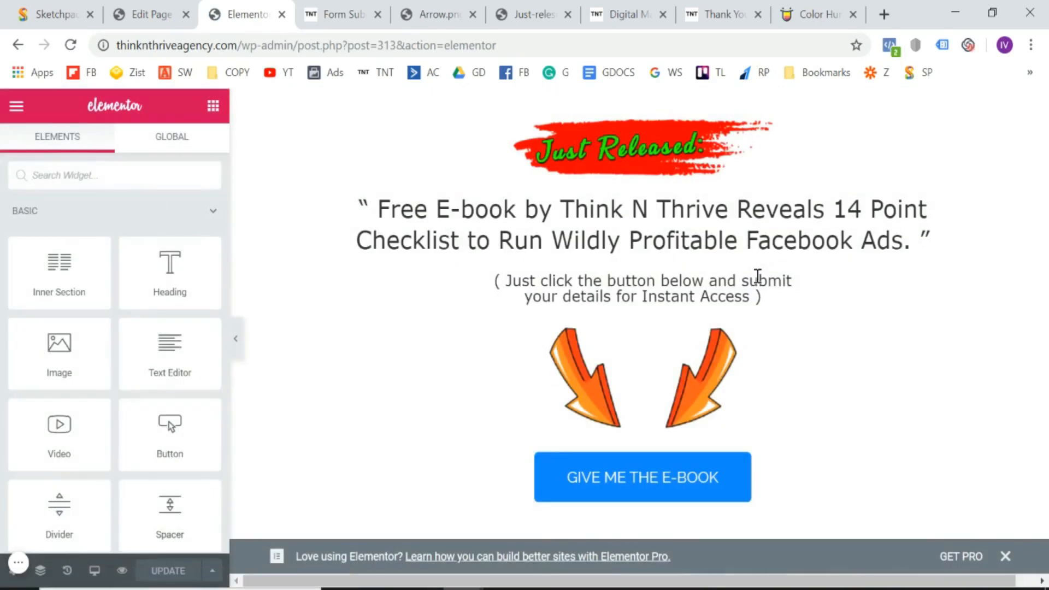
pyautogui.click(101, 579)
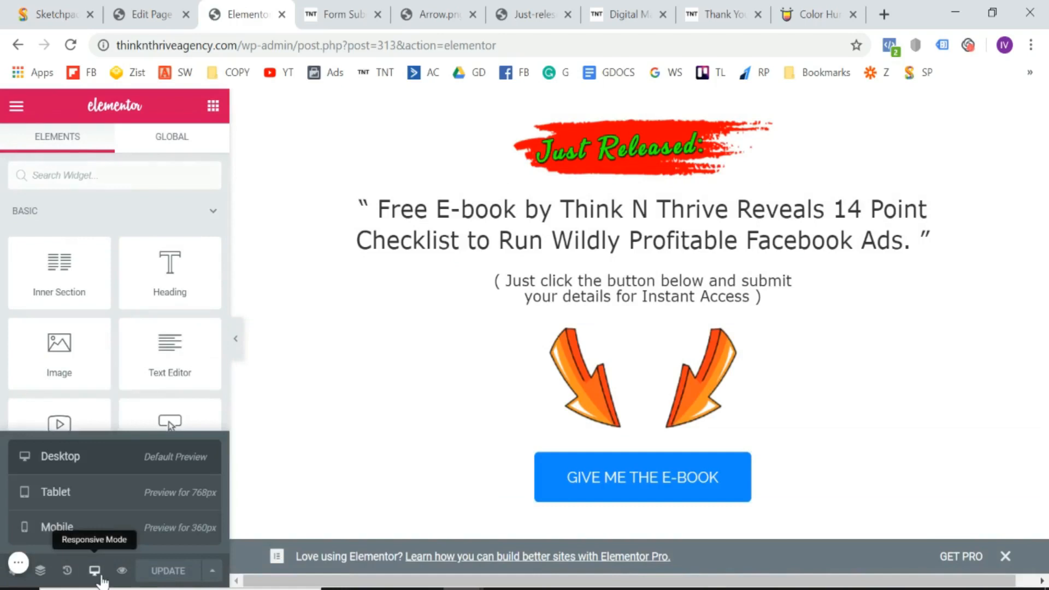
pyautogui.click(83, 530)
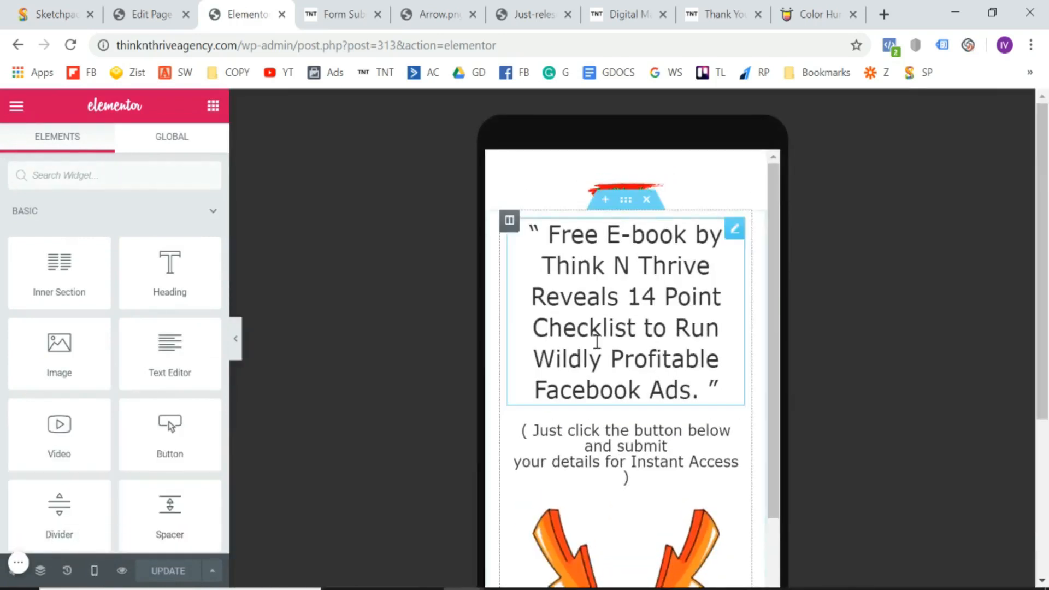
pyautogui.scroll(-5, 595, 350)
pyautogui.scroll(5, 600, 348)
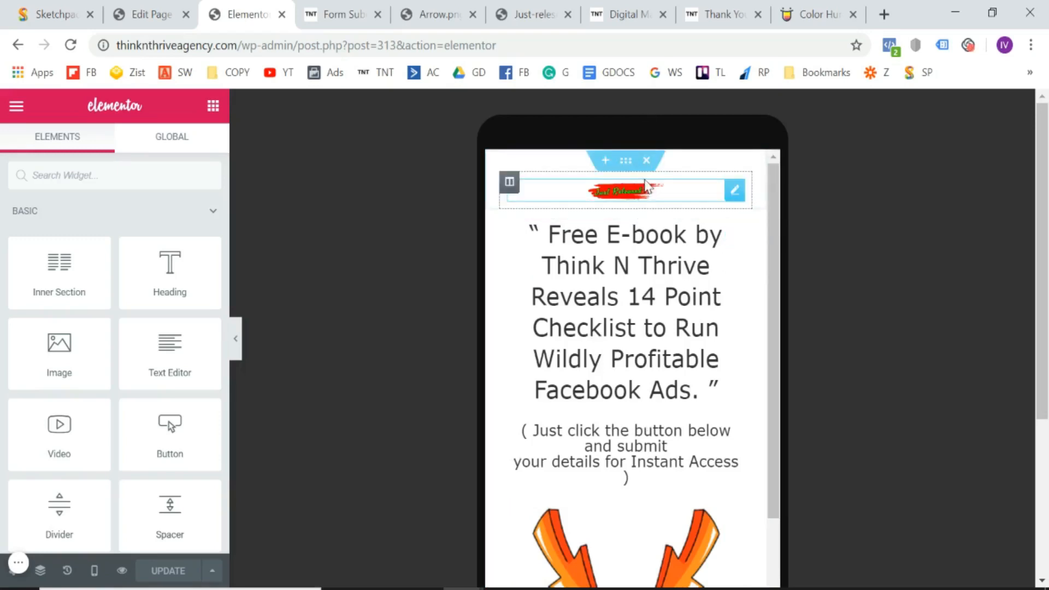
# - Set the mobile width of the Just Released banner image to 76
pyautogui.click(648, 198)
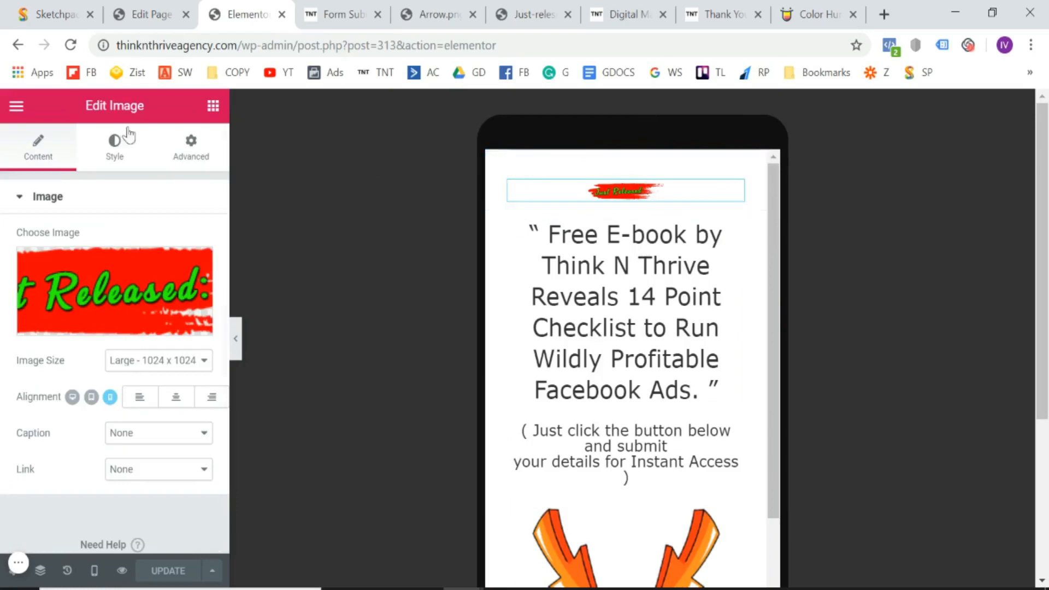
pyautogui.click(115, 153)
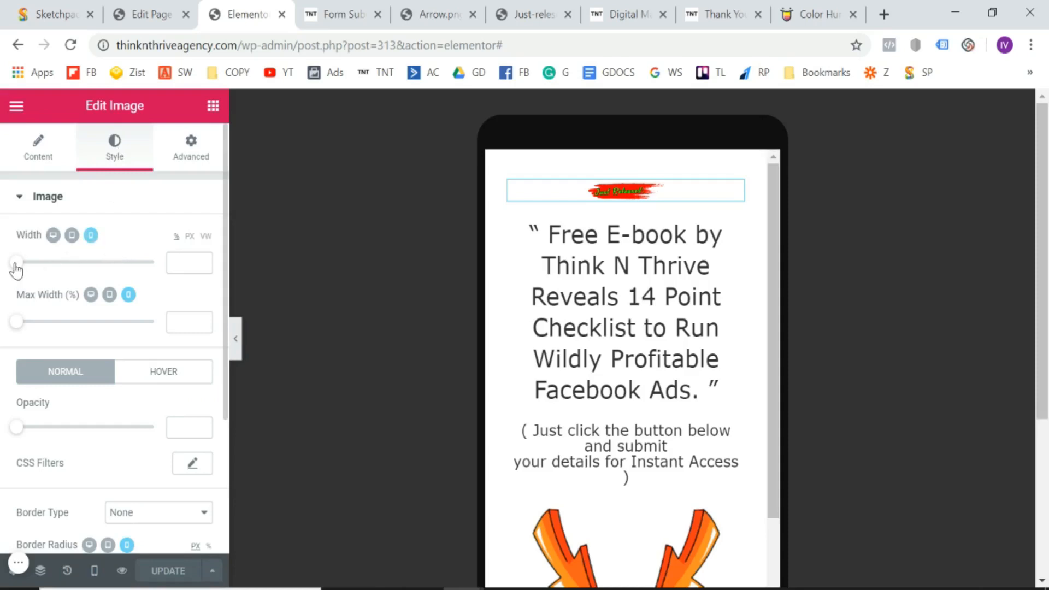
pyautogui.moveTo(16, 269); pyautogui.dragTo(120, 265)
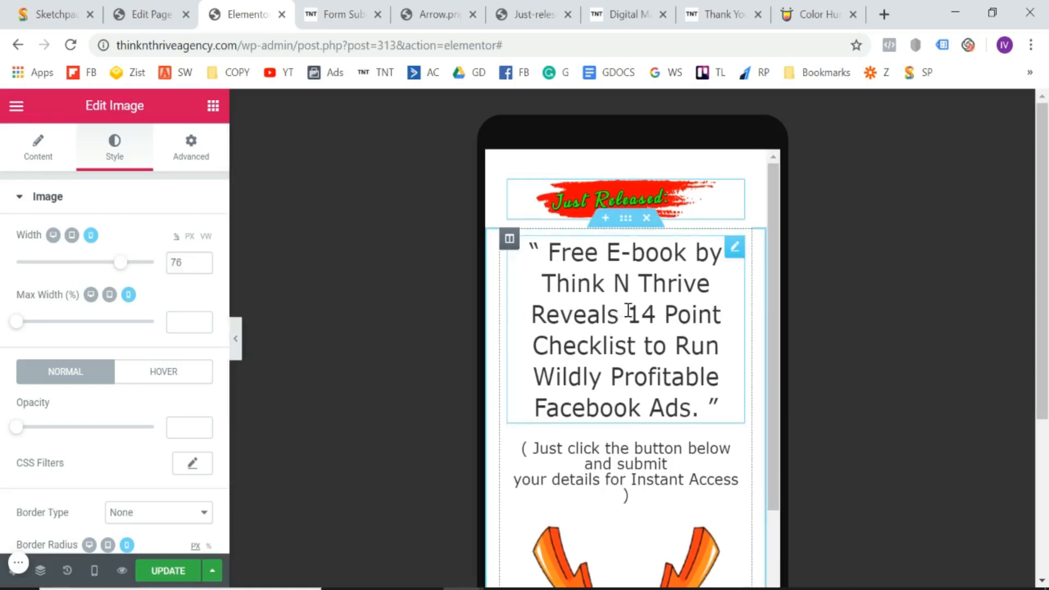
# - Set the mobile typography size of the main Free E-book heading to 22 px
pyautogui.click(706, 300)
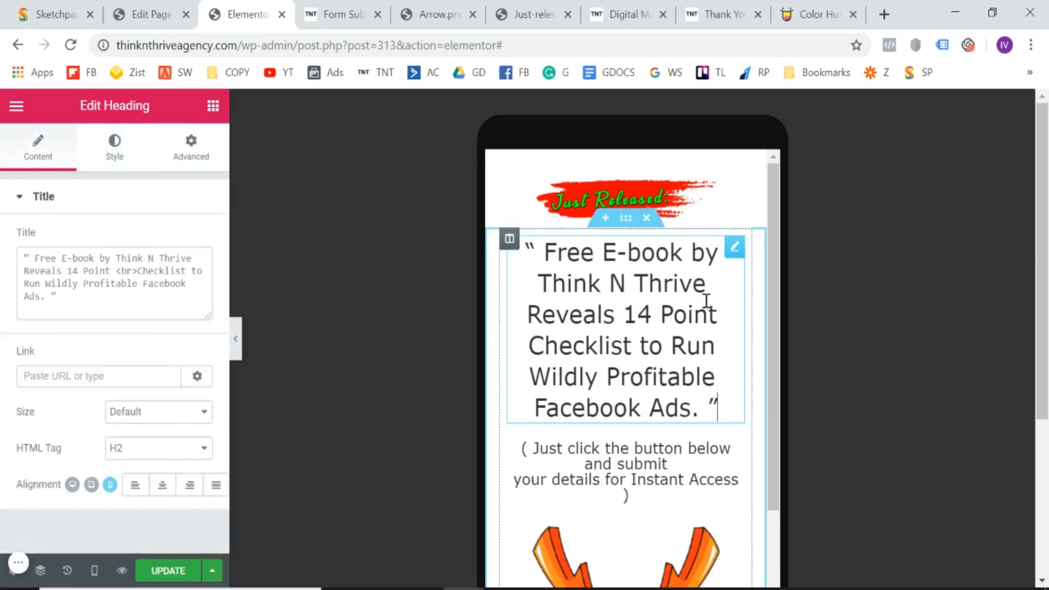
pyautogui.click(113, 154)
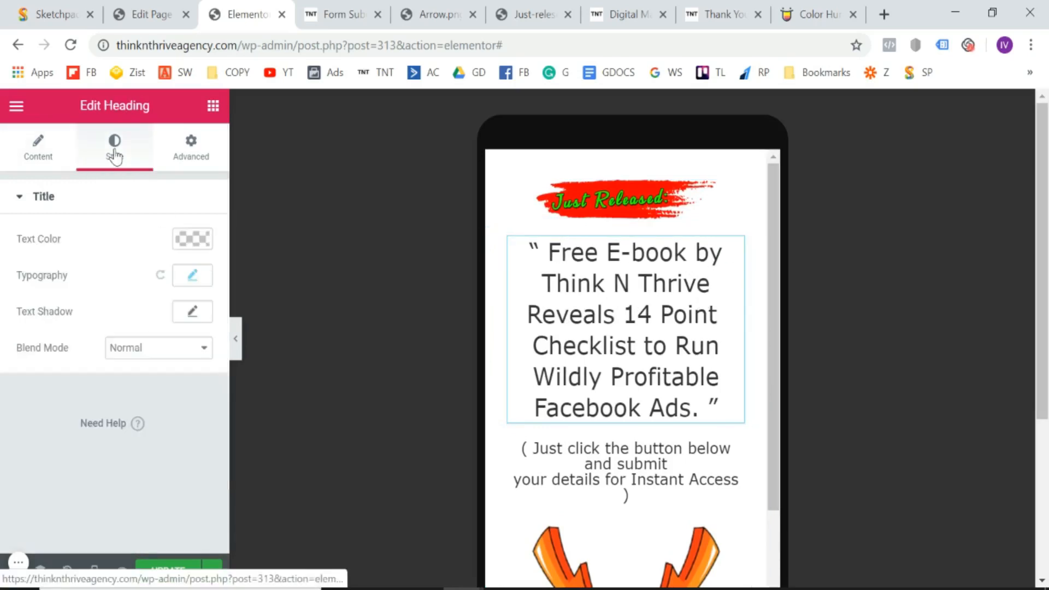
pyautogui.click(195, 277)
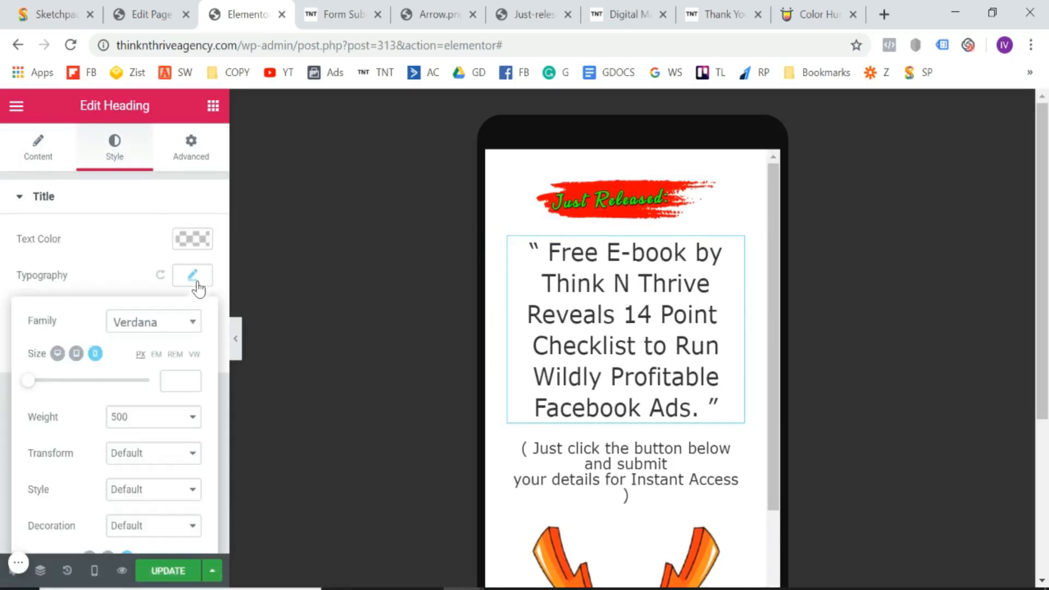
pyautogui.click(192, 384)
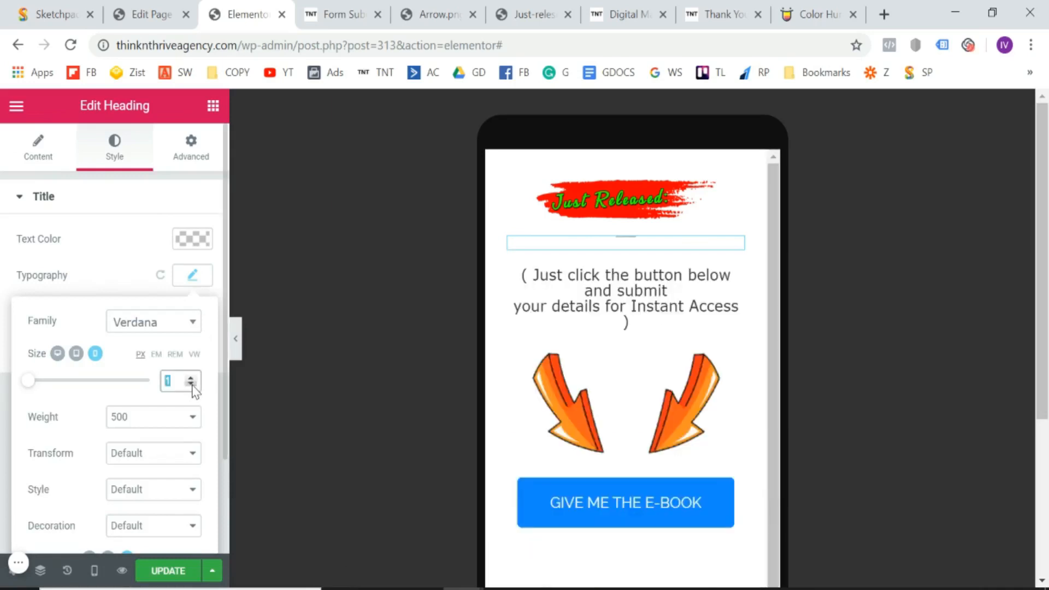
pyautogui.click(193, 376)
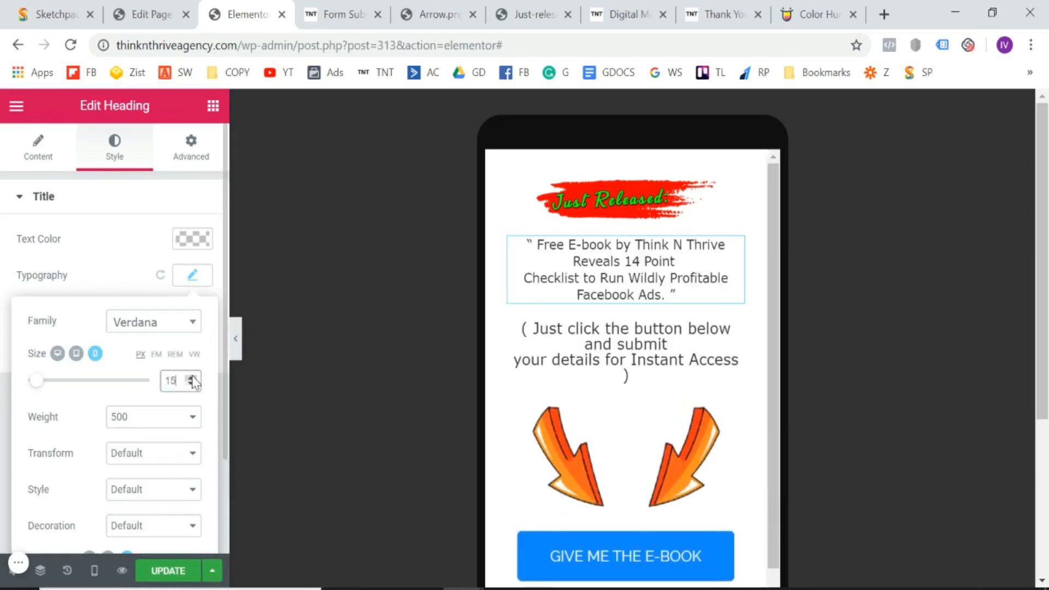
pyautogui.click(192, 378)
pyautogui.click(191, 378)
pyautogui.click(191, 378)
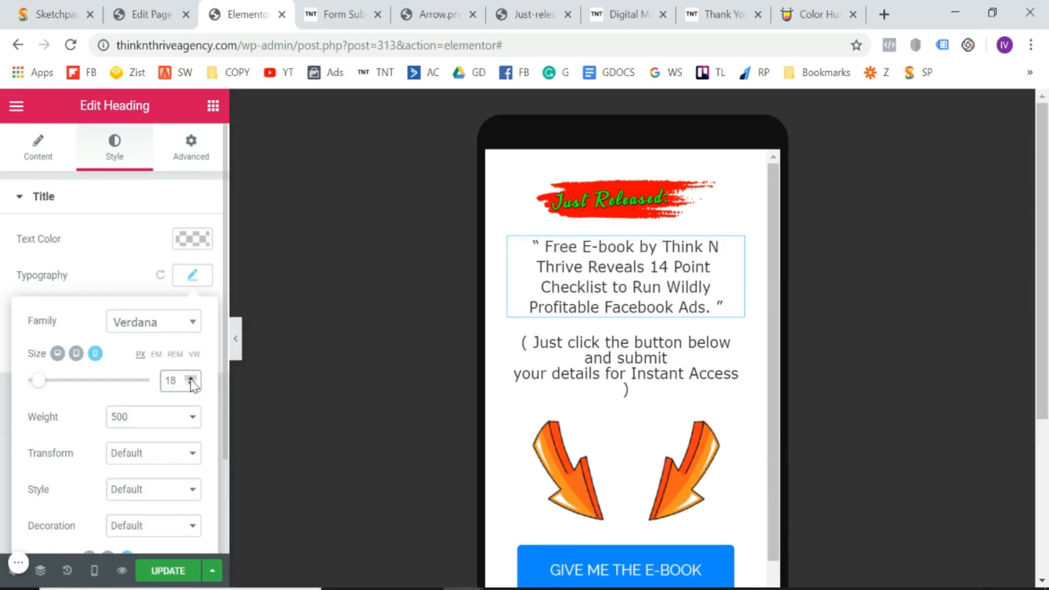
pyautogui.click(192, 378)
pyautogui.click(191, 378)
pyautogui.click(191, 378)
pyautogui.click(192, 379)
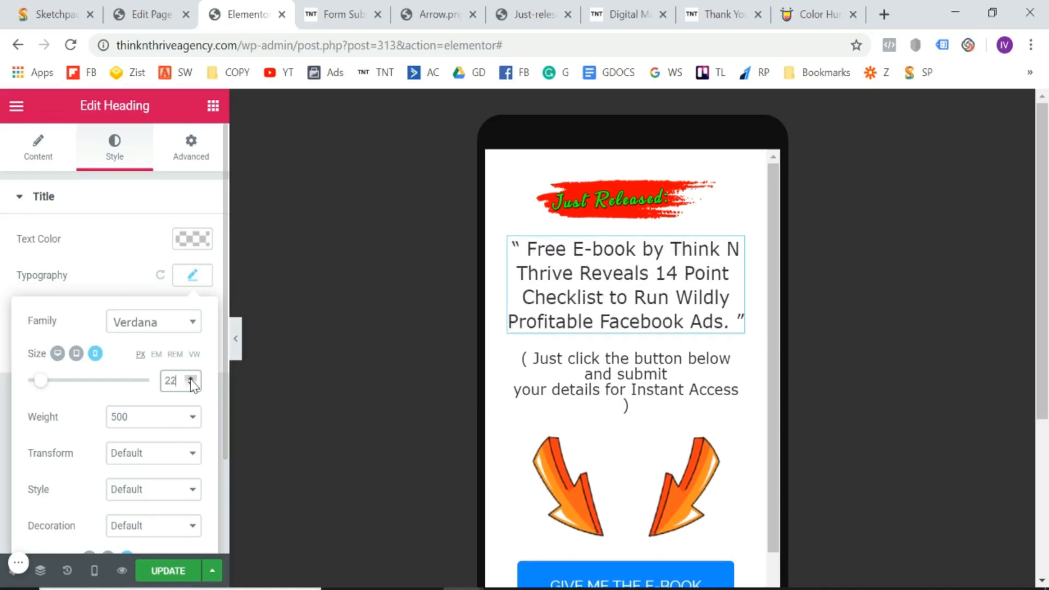
pyautogui.click(191, 378)
pyautogui.click(190, 385)
# - Set the mobile typography size of the "Just click the button below" subheading to 14 px
pyautogui.scroll(-1, 552, 363)
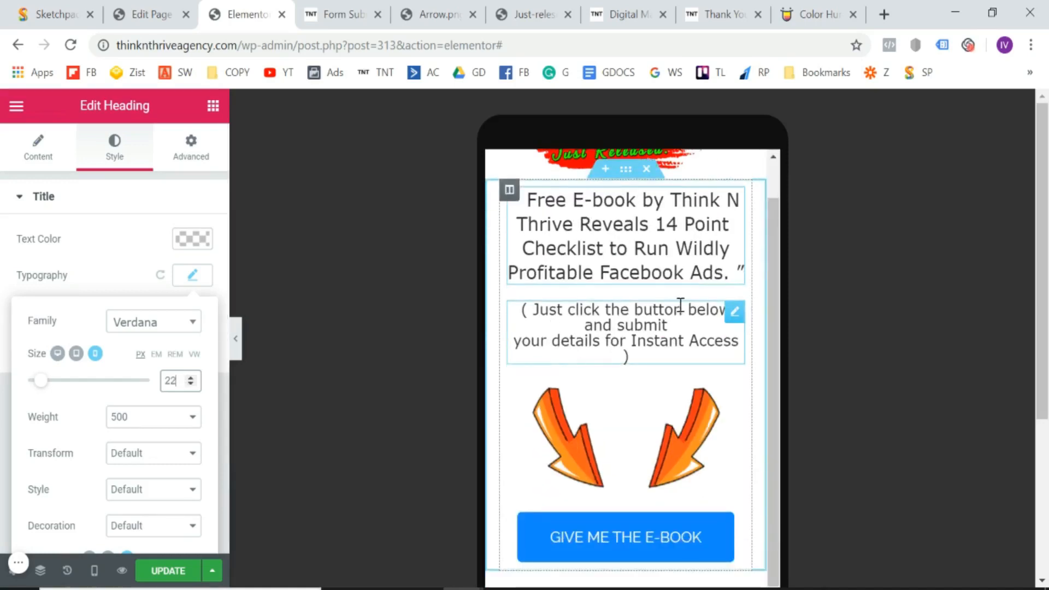
pyautogui.scroll(1, 676, 327)
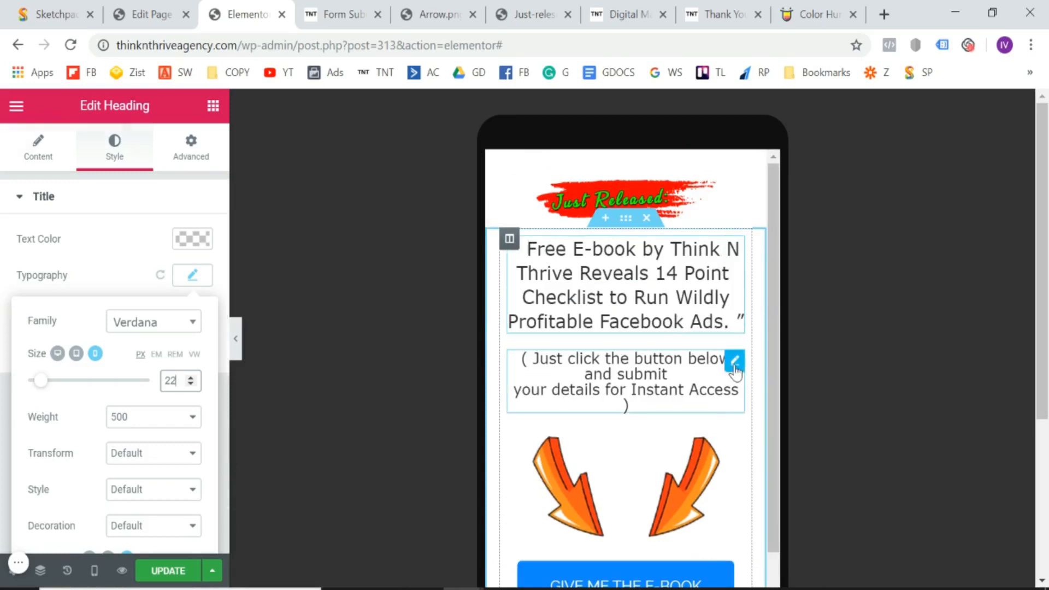
pyautogui.click(735, 362)
pyautogui.click(121, 153)
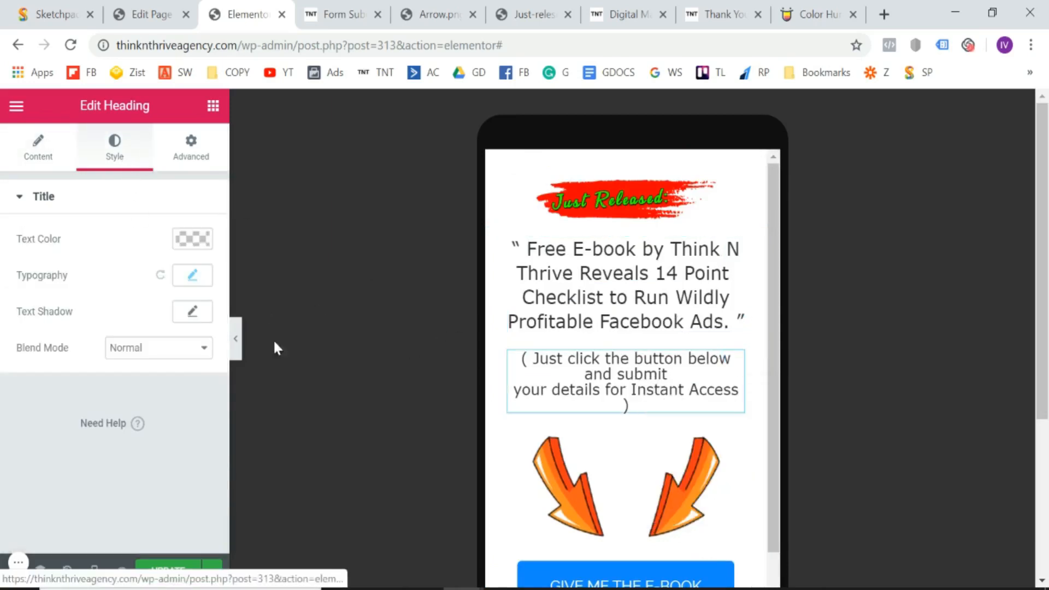
pyautogui.click(193, 275)
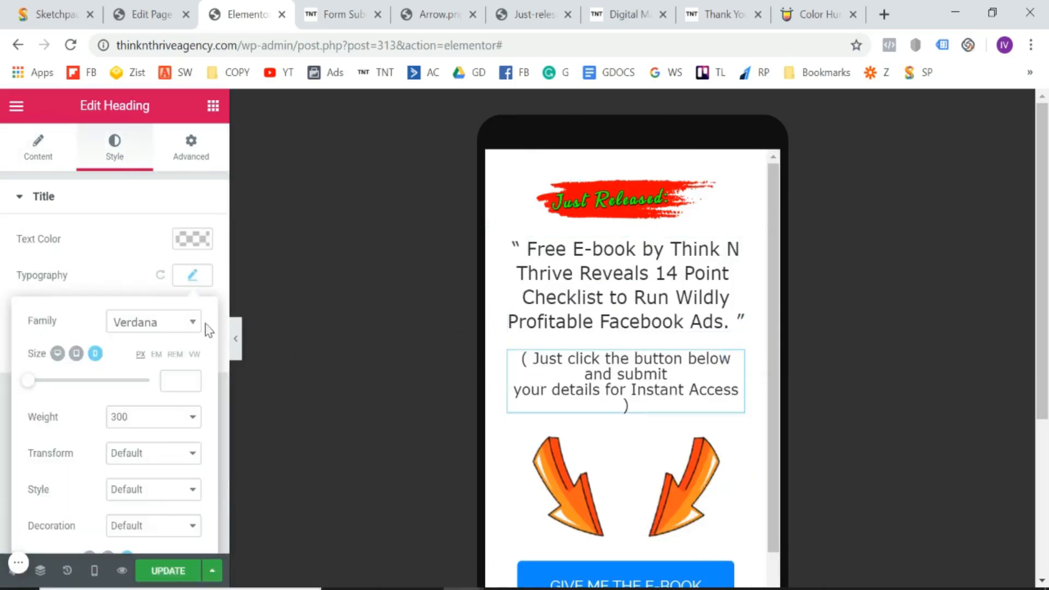
pyautogui.click(192, 381)
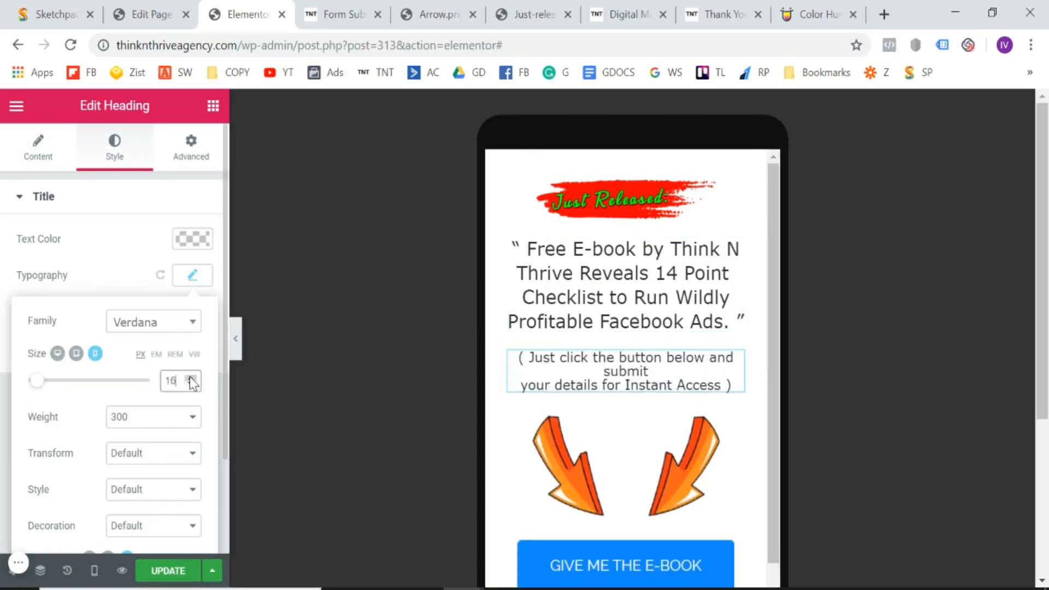
pyautogui.click(191, 384)
pyautogui.click(190, 384)
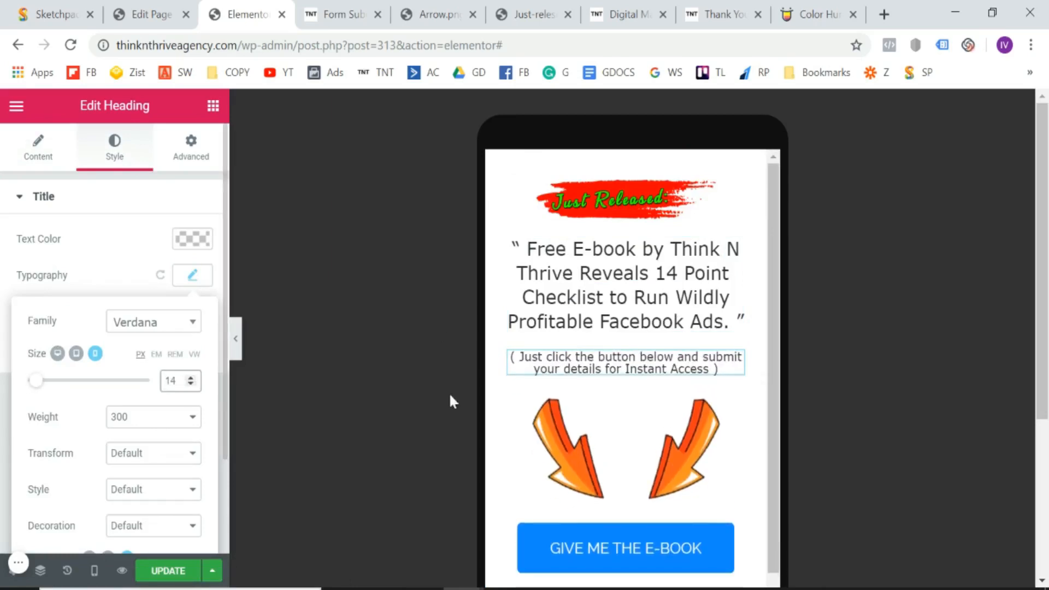
# - Set the mobile width of the orange arrows image to 40 and review the mobile layout
pyautogui.scroll(-2, 687, 469)
pyautogui.scroll(2, 688, 383)
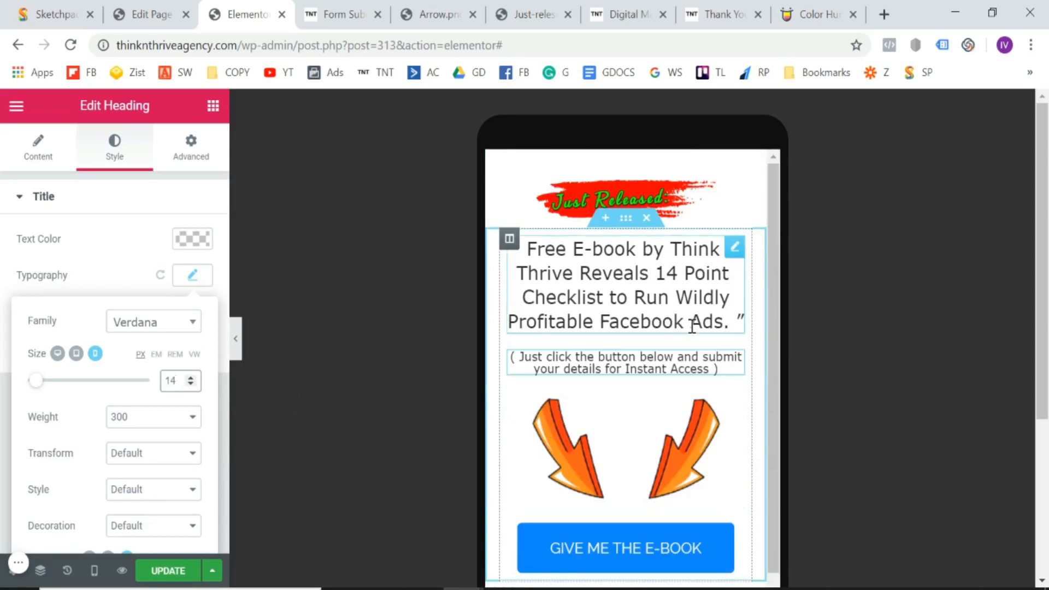
pyautogui.scroll(-2, 696, 224)
pyautogui.click(682, 351)
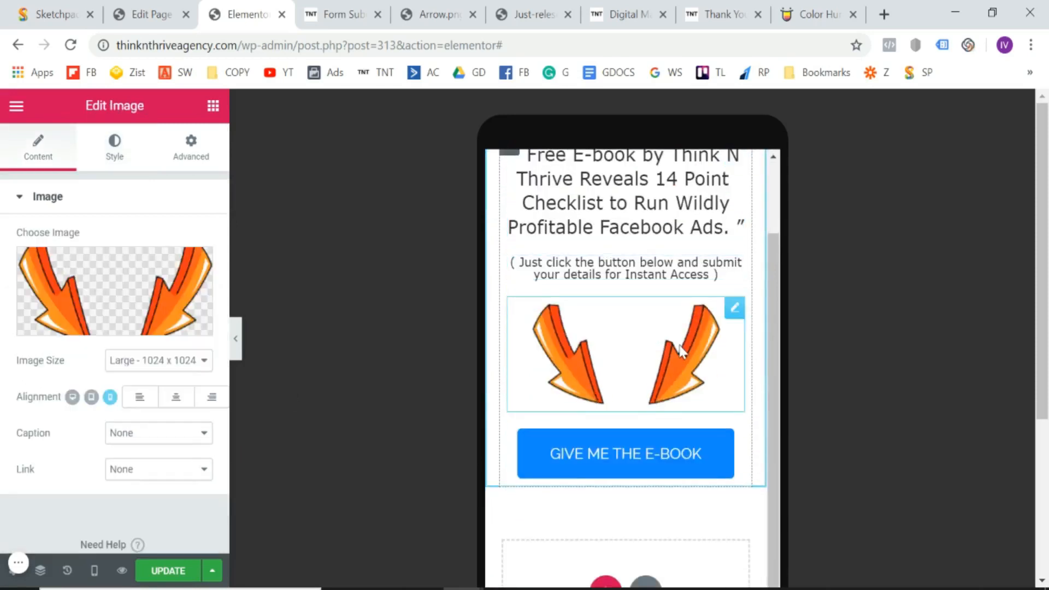
pyautogui.click(125, 156)
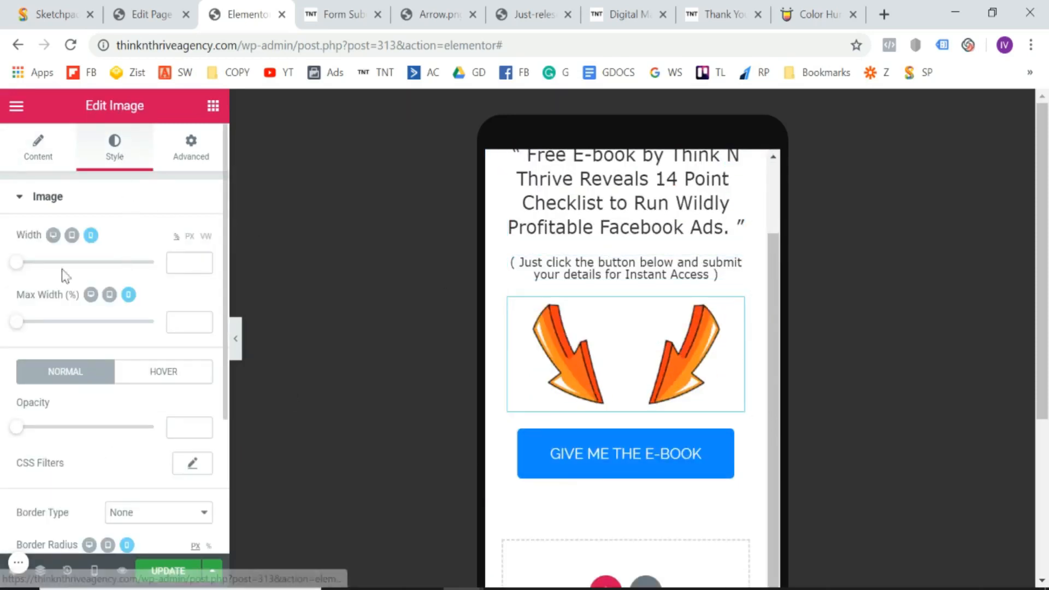
pyautogui.moveTo(22, 272); pyautogui.dragTo(78, 279)
pyautogui.scroll(2, 629, 328)
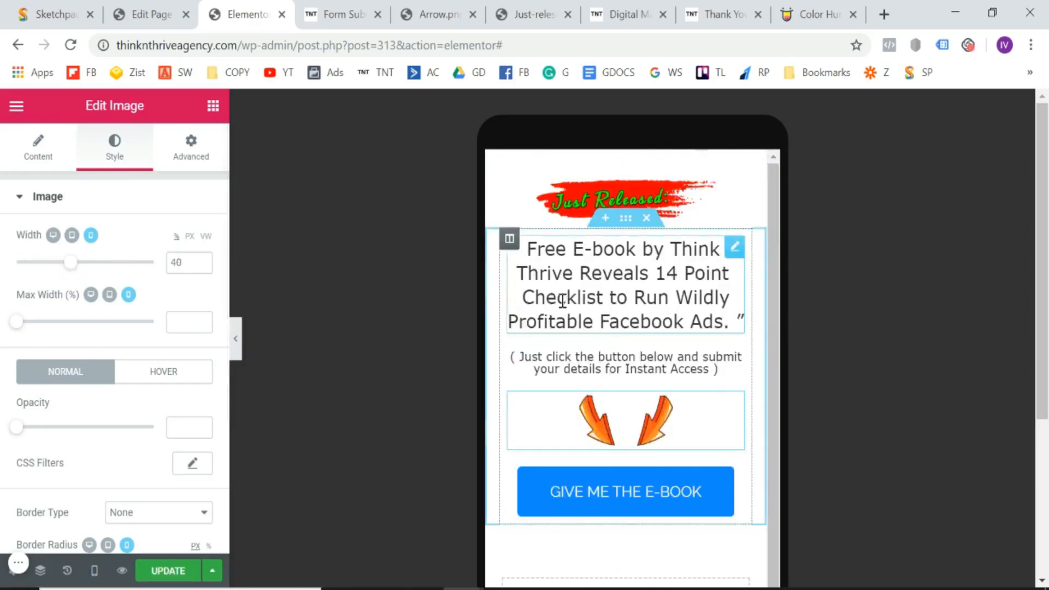
pyautogui.scroll(-2, 675, 435)
pyautogui.scroll(2, 675, 435)
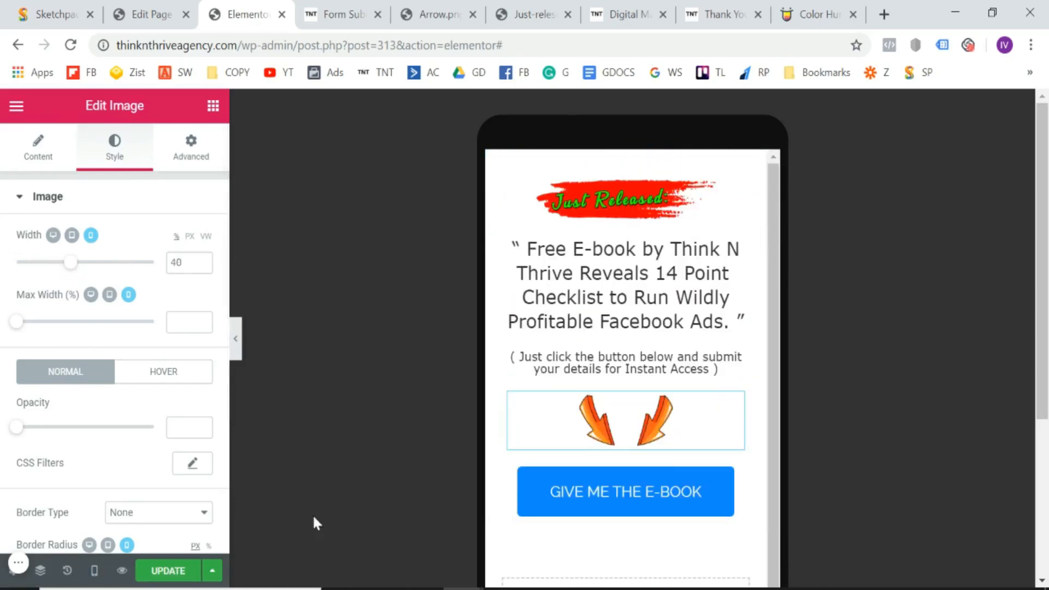
# - Update the e-book landing page and switch the editor back to the Desktop preview
pyautogui.click(178, 574)
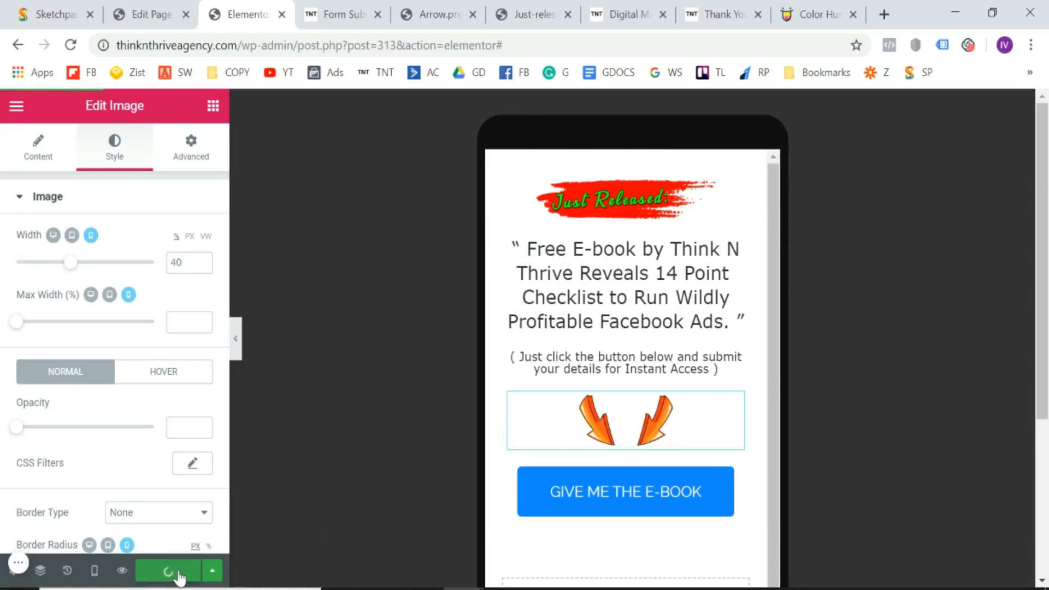
pyautogui.click(94, 579)
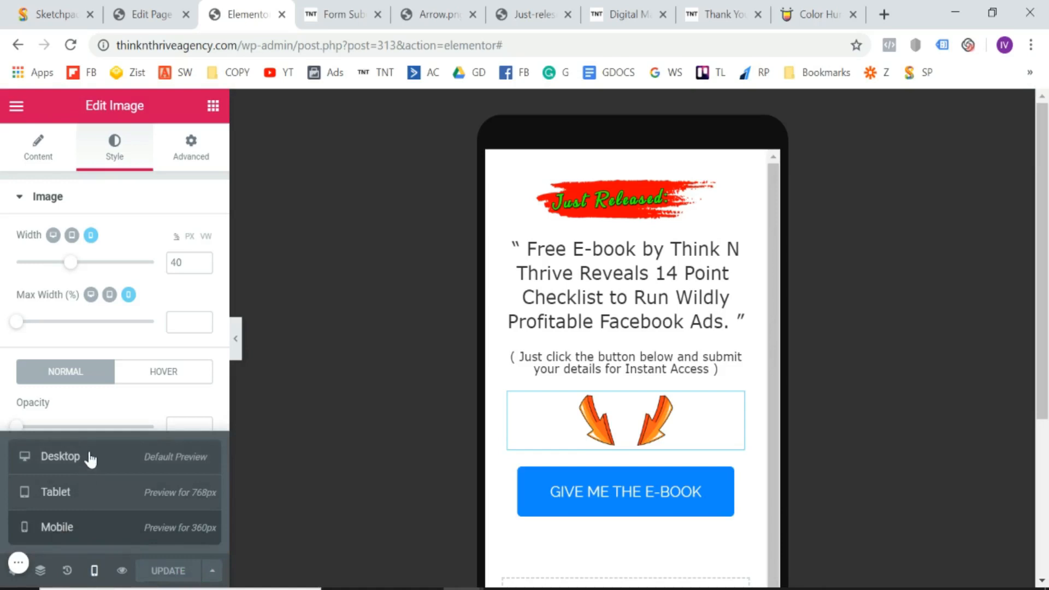
pyautogui.click(86, 464)
pyautogui.click(102, 572)
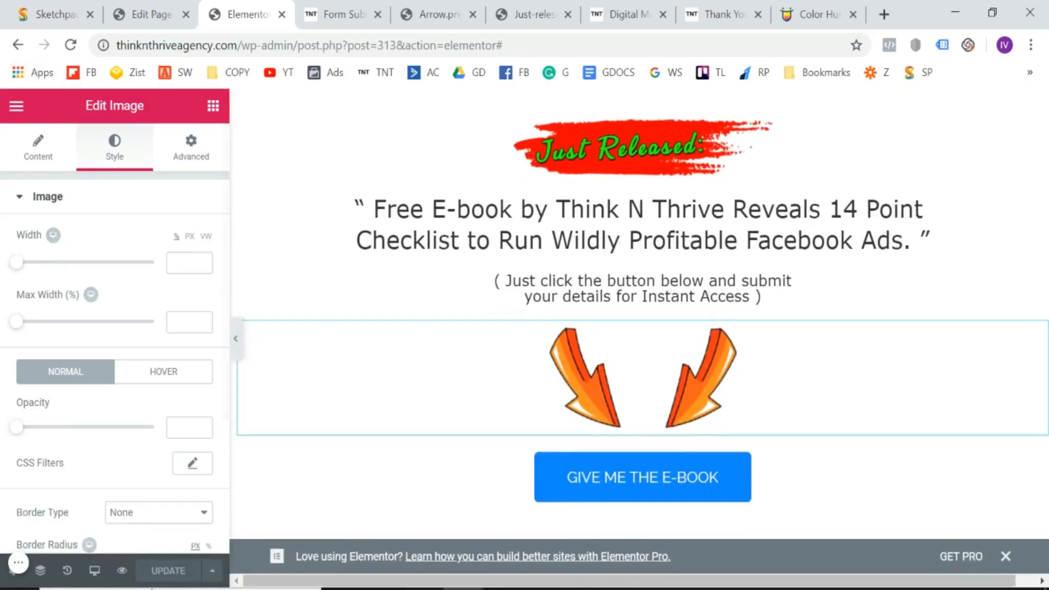
# - Preview the landing page in the browser, check its mobile layout in device emulation, and close the preview
pyautogui.click(122, 571)
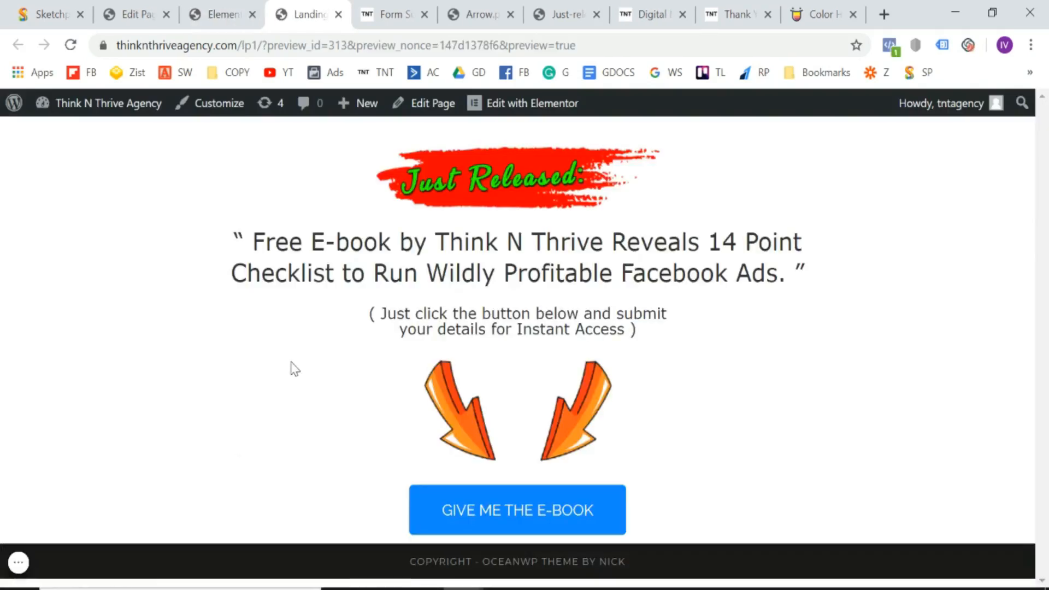
pyautogui.rightClick(109, 170)
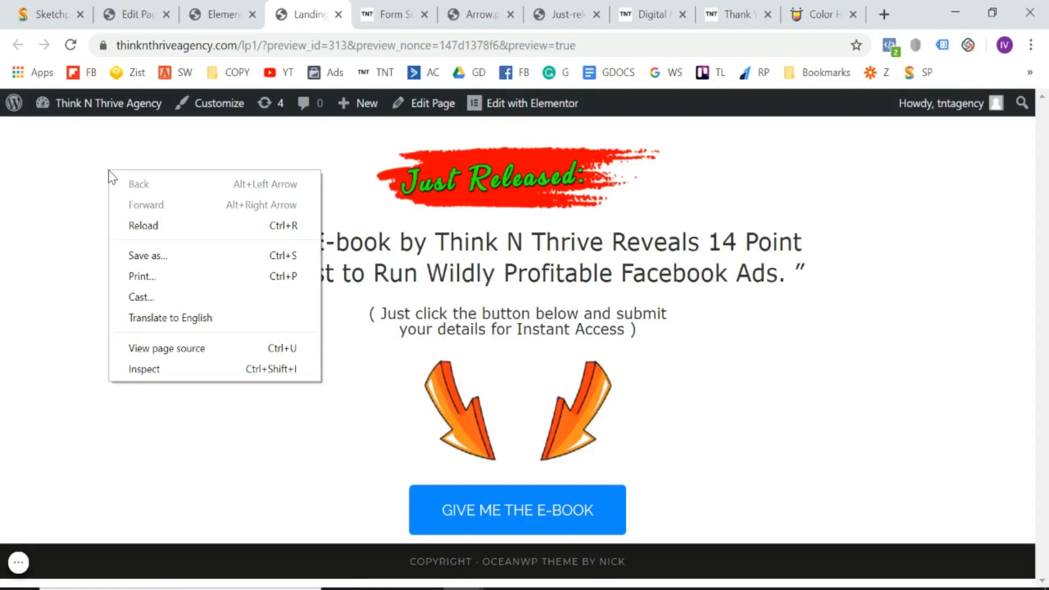
pyautogui.click(172, 380)
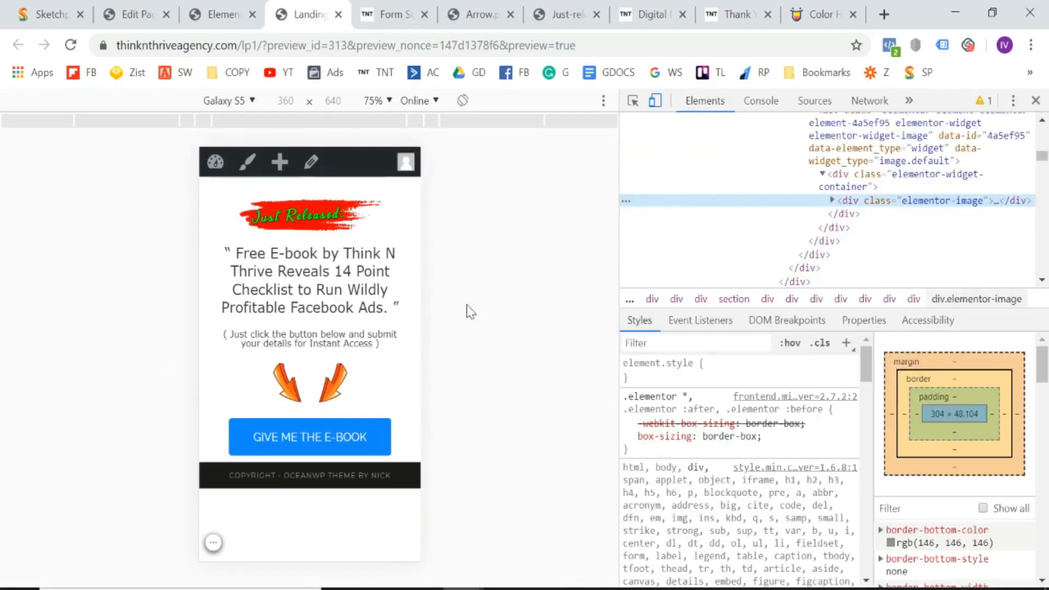
pyautogui.click(70, 45)
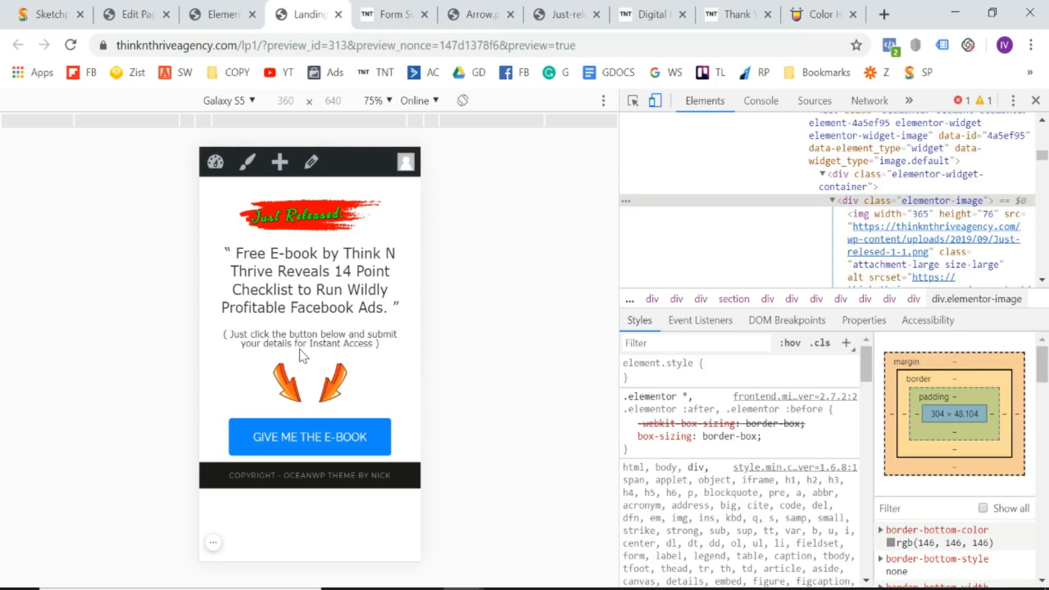
pyautogui.click(338, 15)
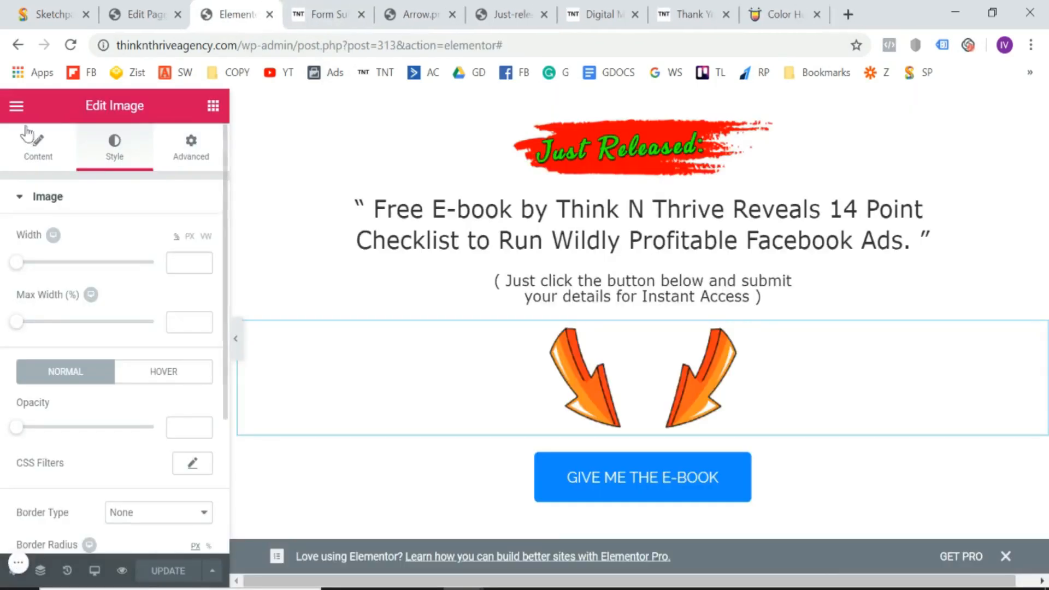
# - Exit the Elementor editor to the WordPress dashboard
pyautogui.click(16, 106)
pyautogui.scroll(-2, 107, 465)
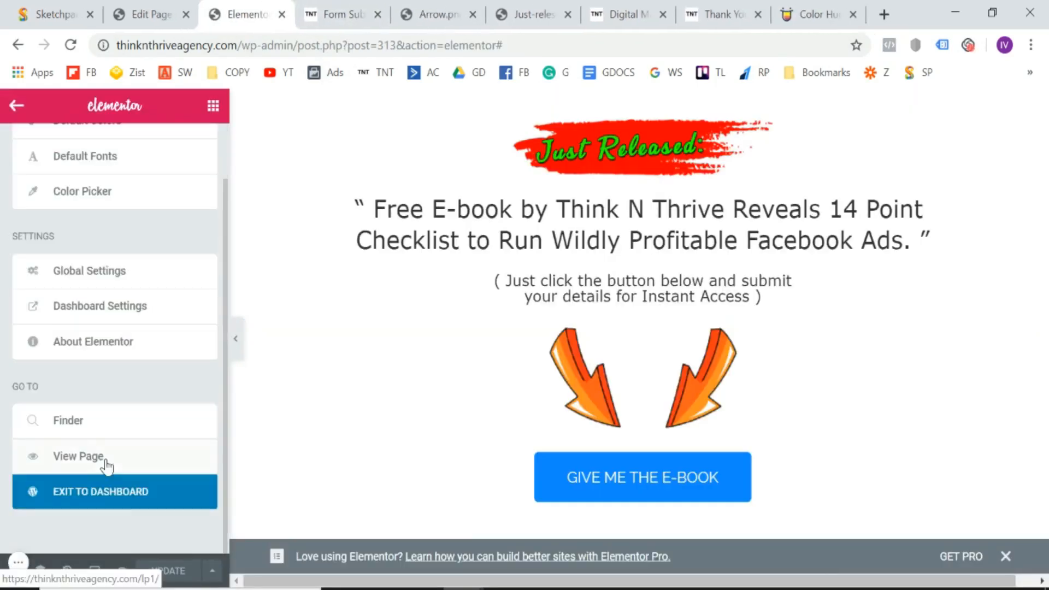
pyautogui.click(110, 499)
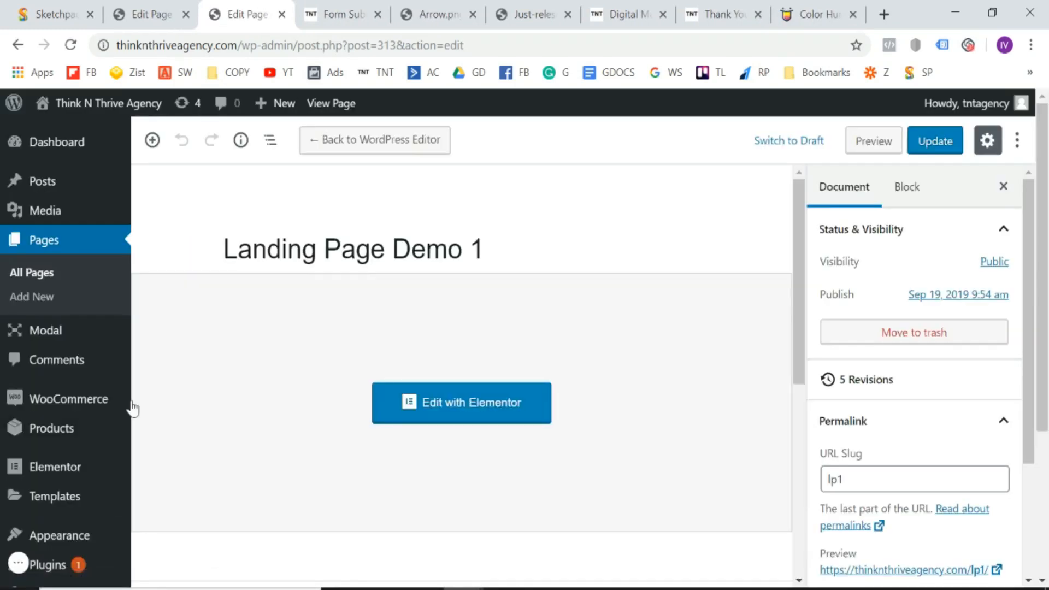
# - Close the duplicate Edit Page, form submission, Arrow.png, Just Released image and Thank You browser tabs
pyautogui.click(282, 14)
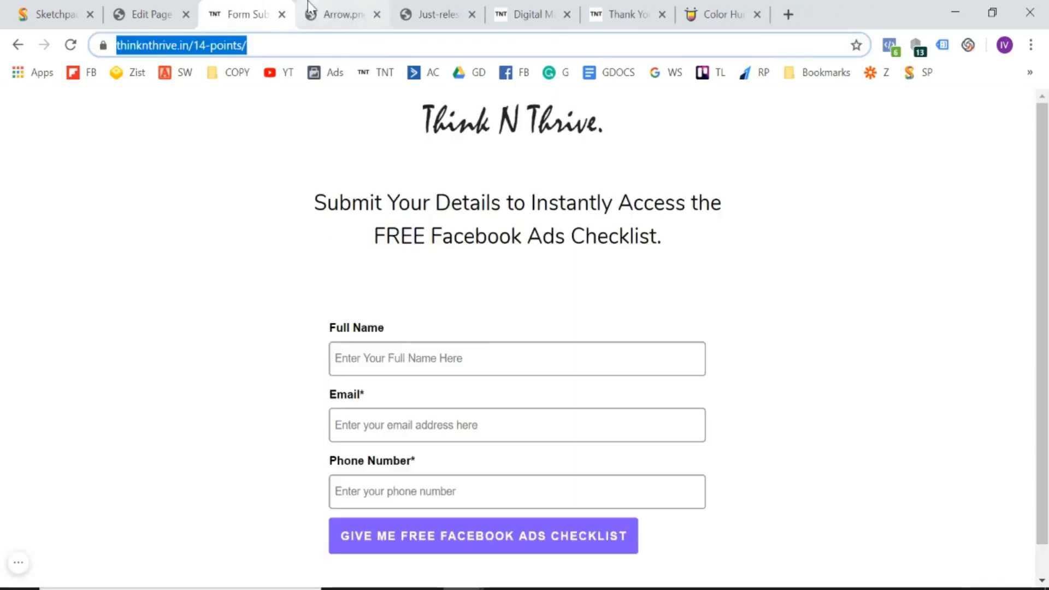
pyautogui.click(283, 17)
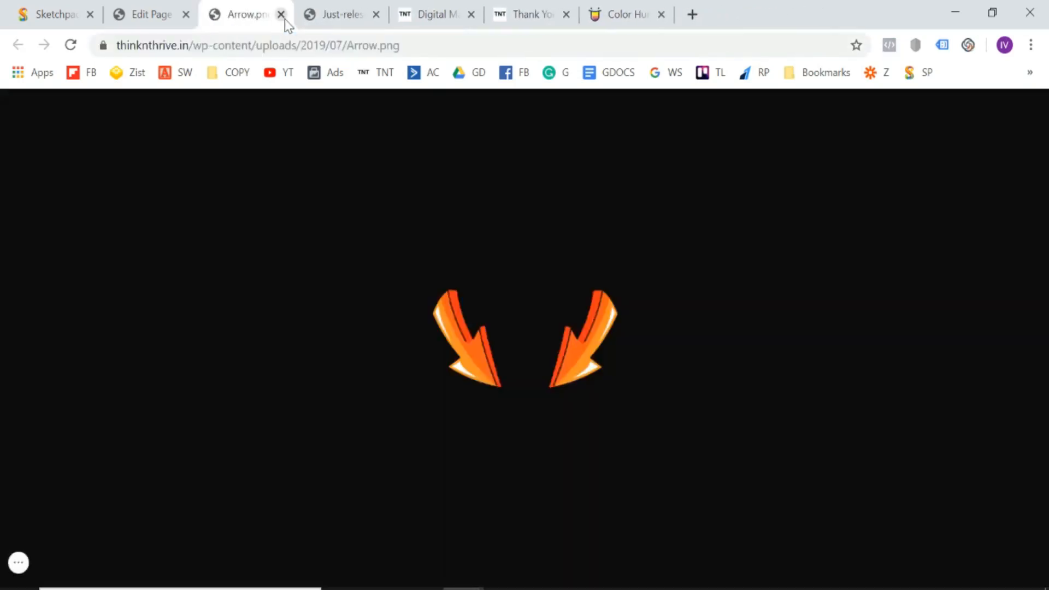
pyautogui.click(283, 16)
pyautogui.click(285, 19)
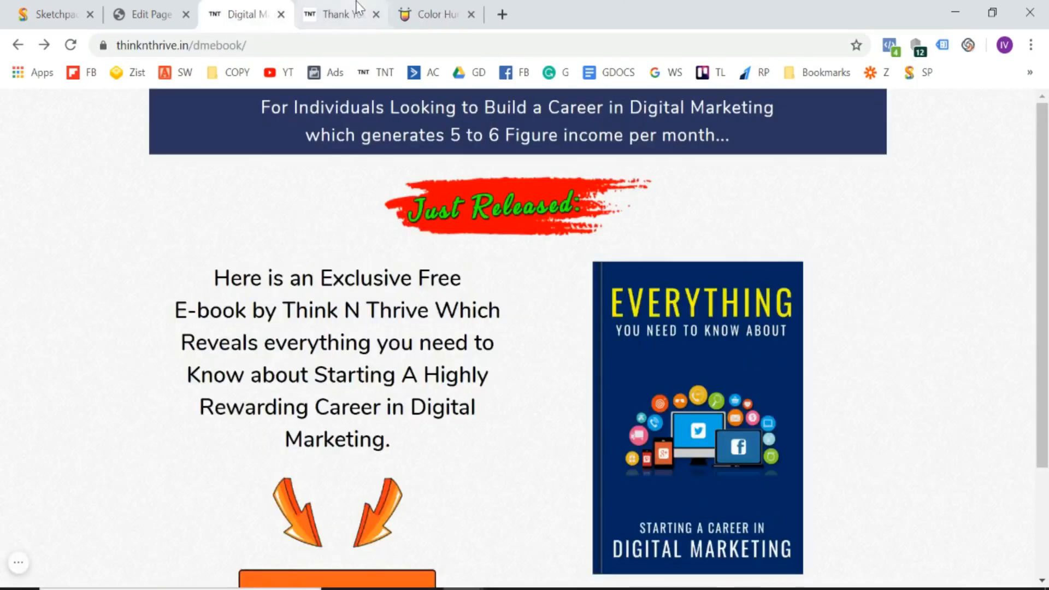
pyautogui.click(349, 16)
pyautogui.click(377, 16)
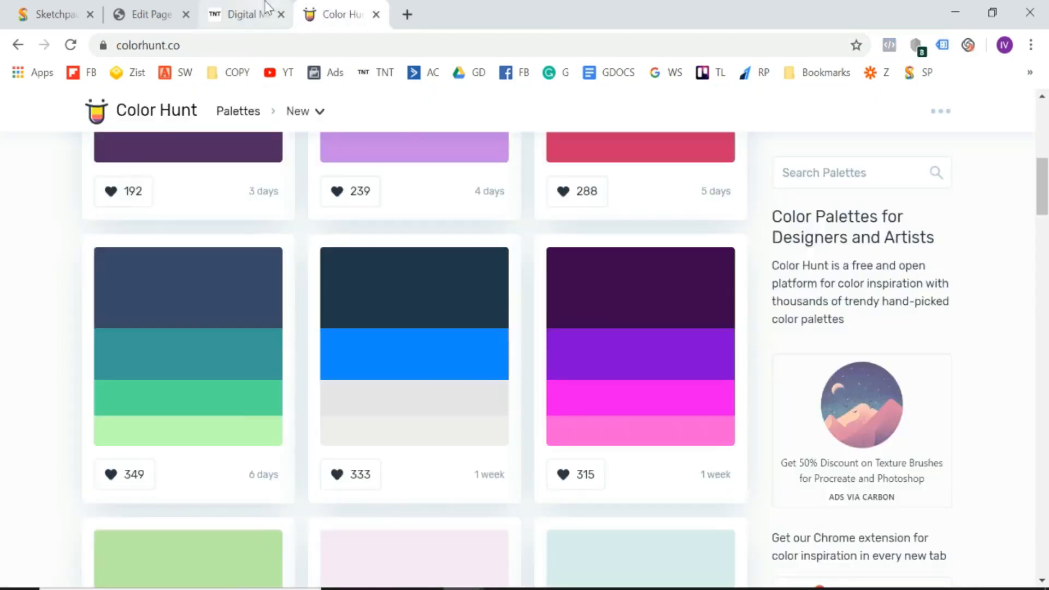
# - Examine the Digital Marketing E-Book page's header, two-column content, arrows and button as a reference design
pyautogui.click(272, 14)
pyautogui.scroll(-3, 373, 307)
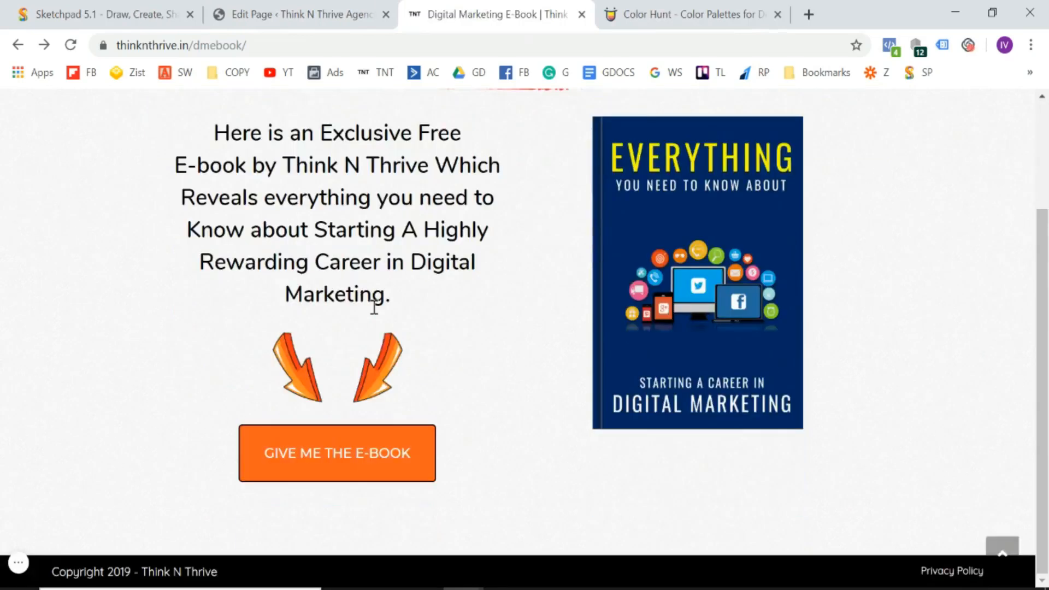
pyautogui.scroll(3, 375, 299)
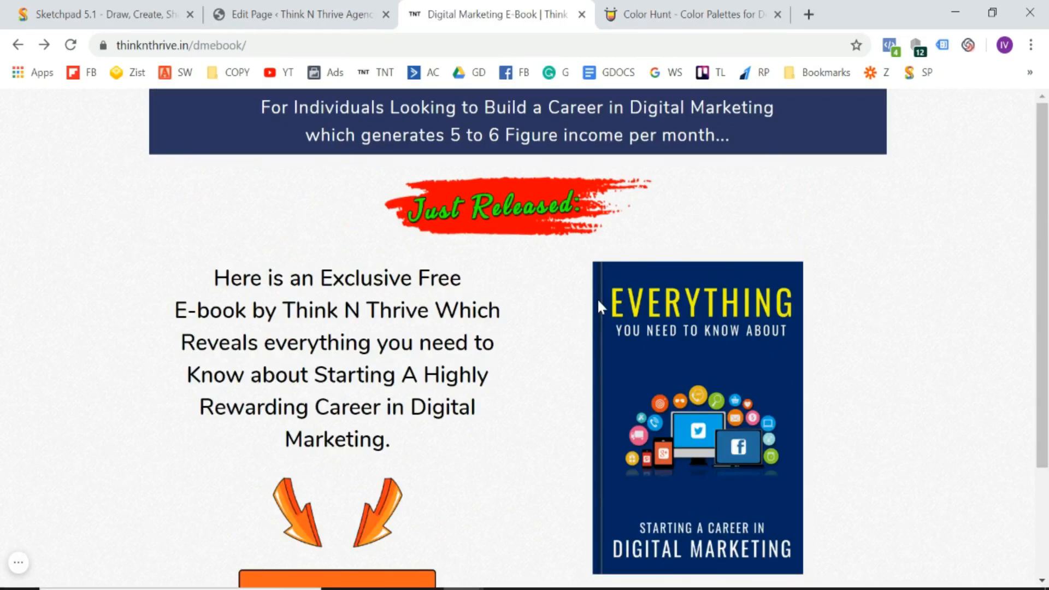
pyautogui.click(370, 8)
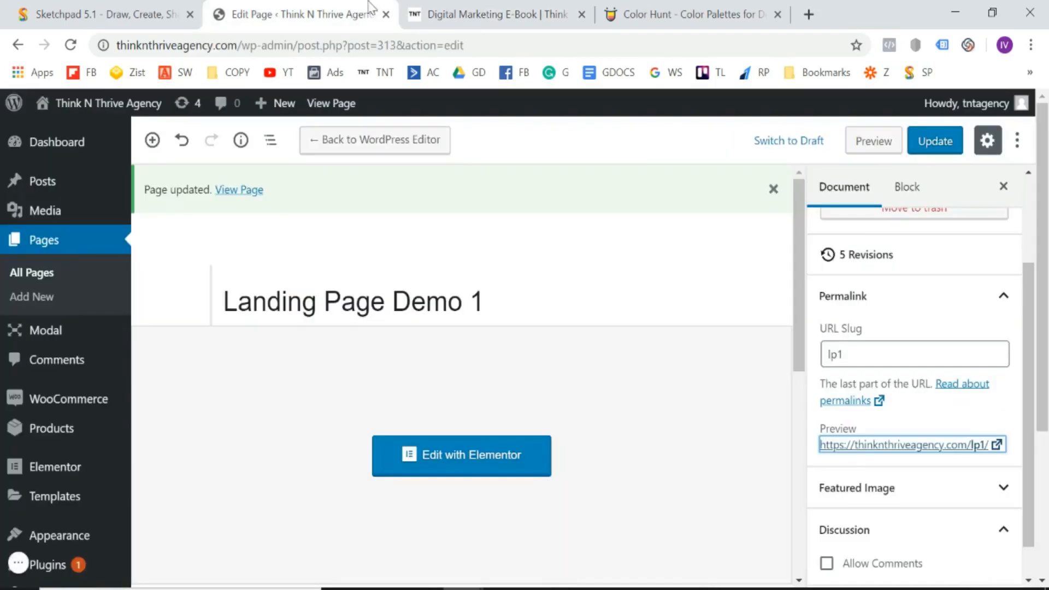
pyautogui.click(444, 10)
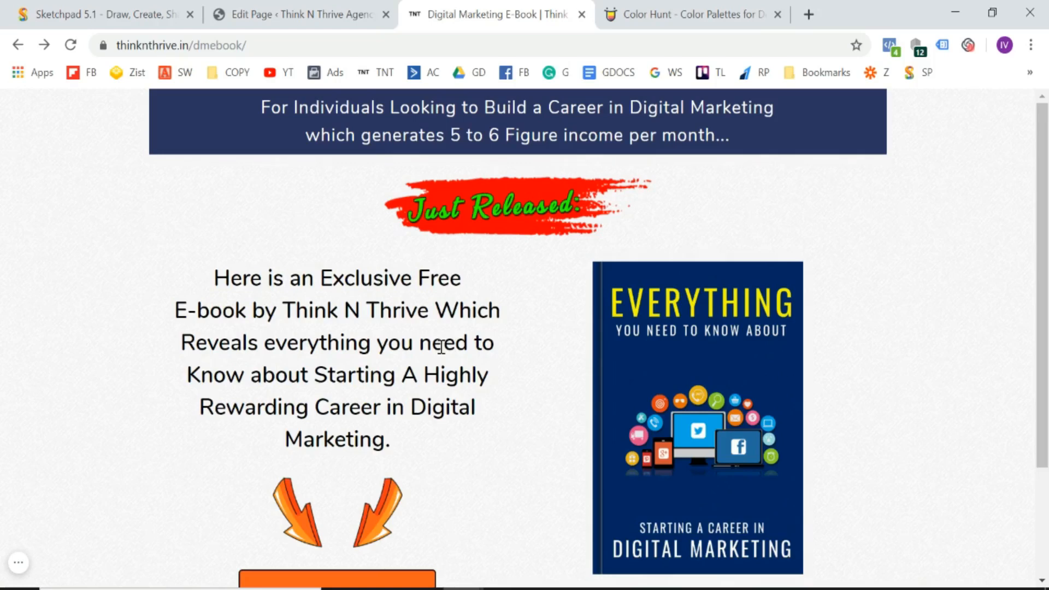
# - Create a new WordPress page titled "Landing Page Demo 2" and publish it
pyautogui.click(330, 2)
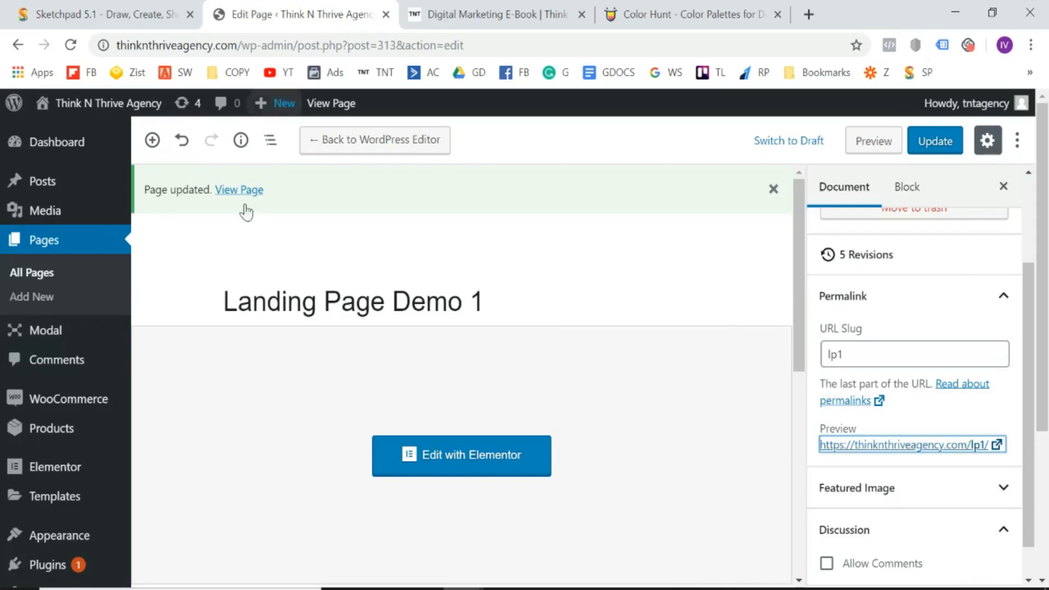
pyautogui.click(41, 301)
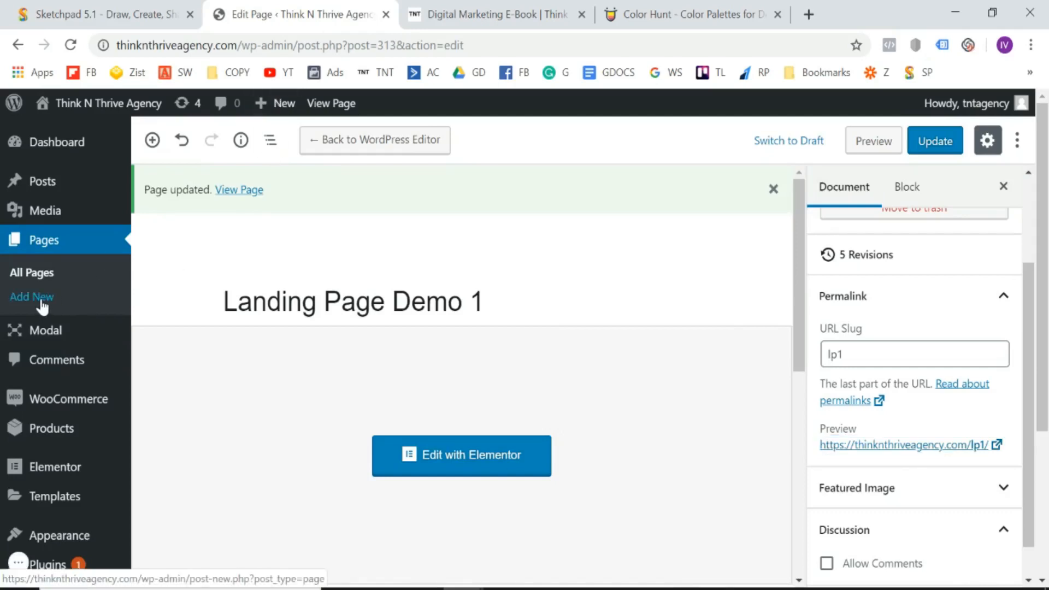
pyautogui.click(42, 305)
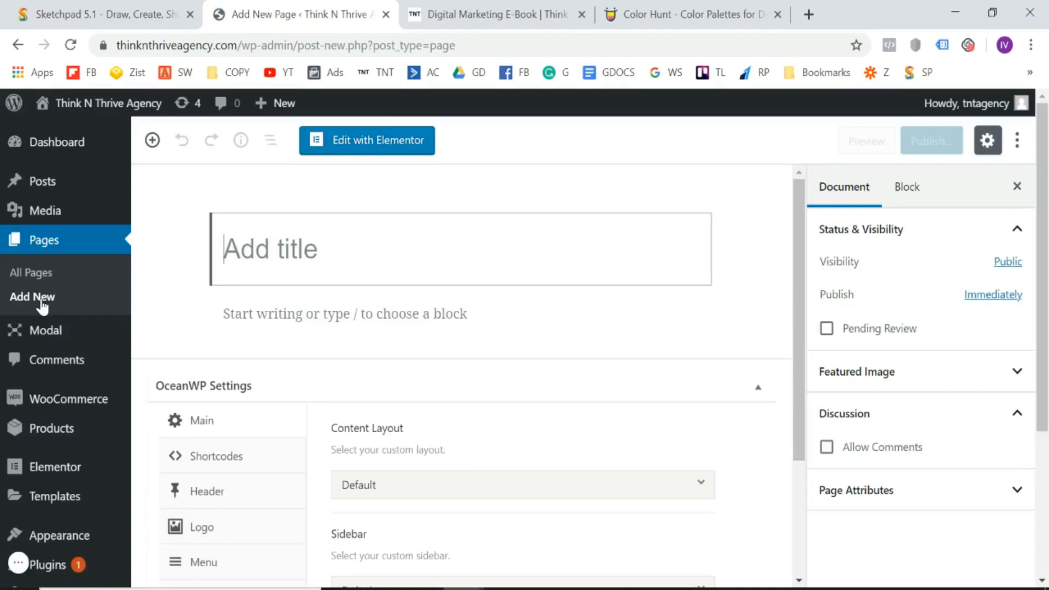
pyautogui.write('Landing ')
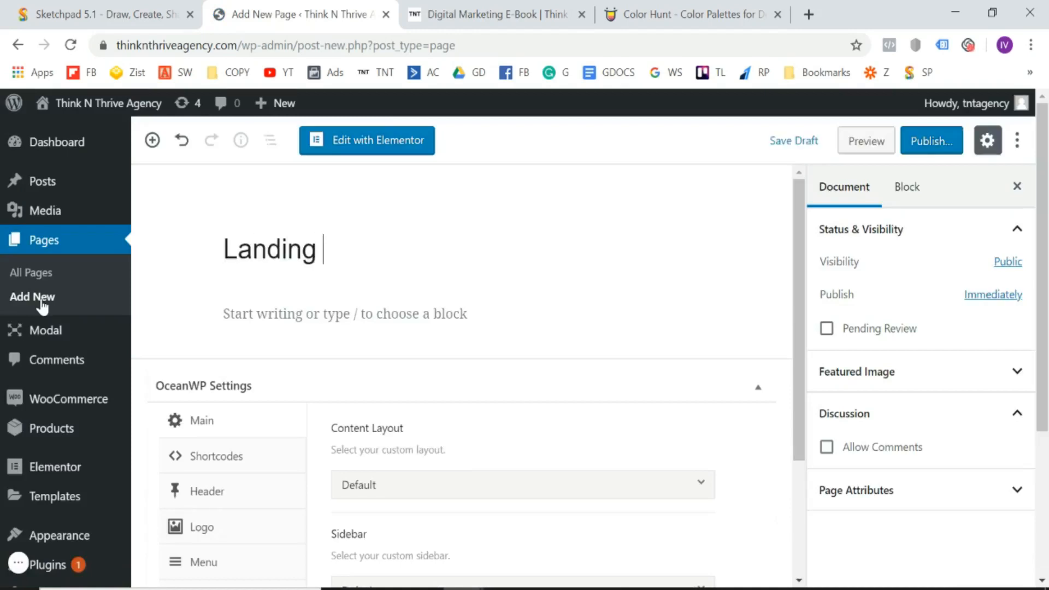
pyautogui.write('Page Demo 2')
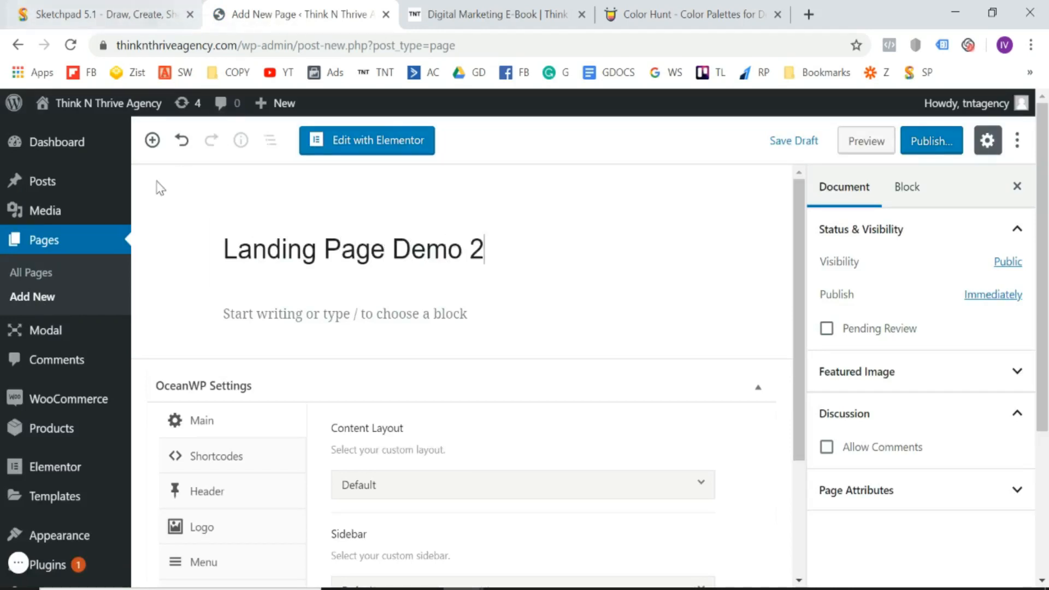
pyautogui.click(944, 153)
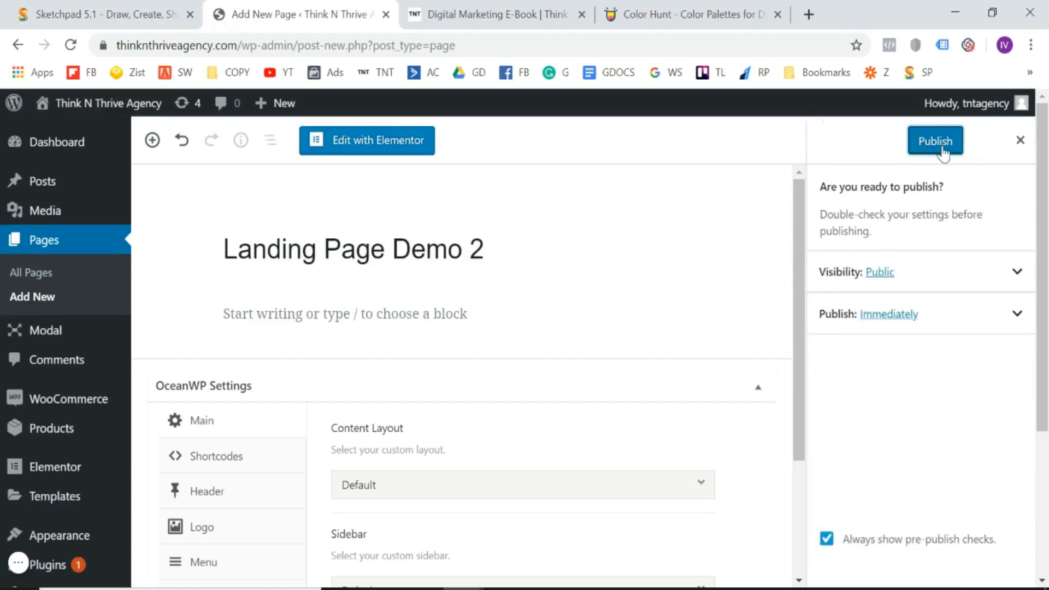
pyautogui.click(944, 150)
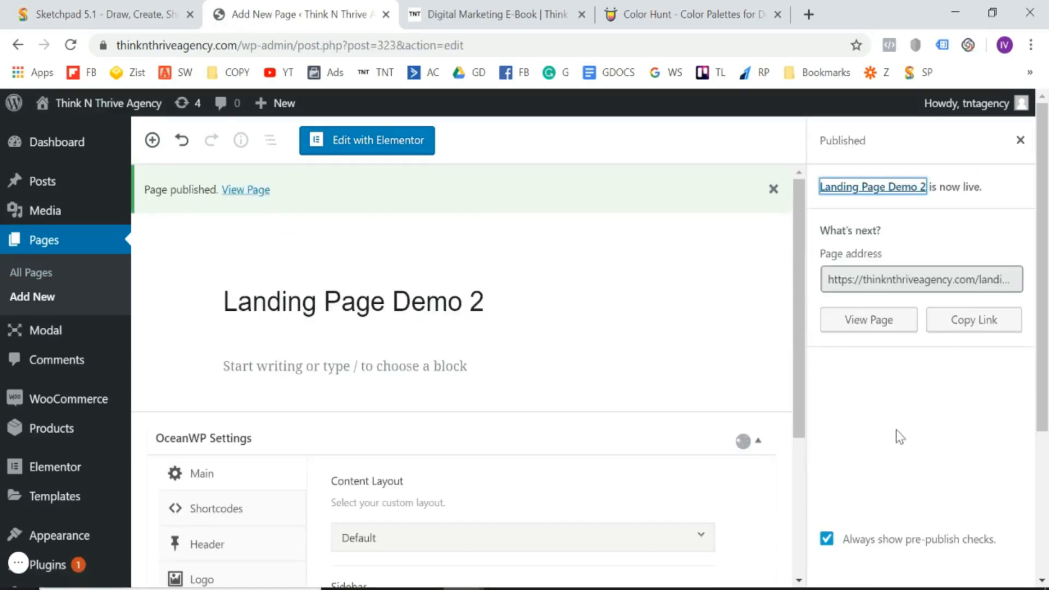
pyautogui.click(1019, 140)
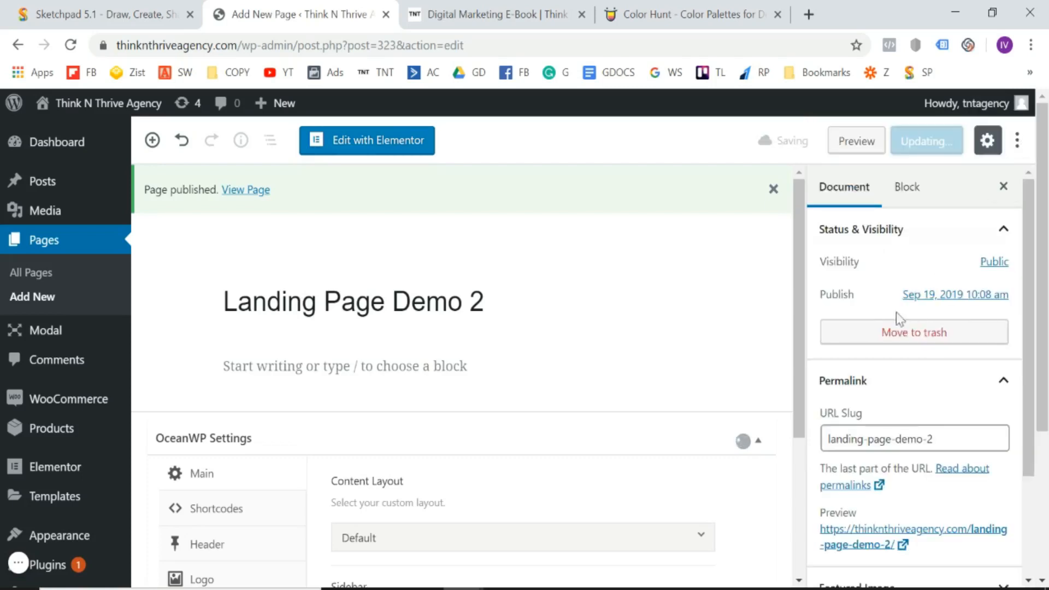
# - Set the new page's URL slug to lp2 and update the page
pyautogui.scroll(-2, 888, 322)
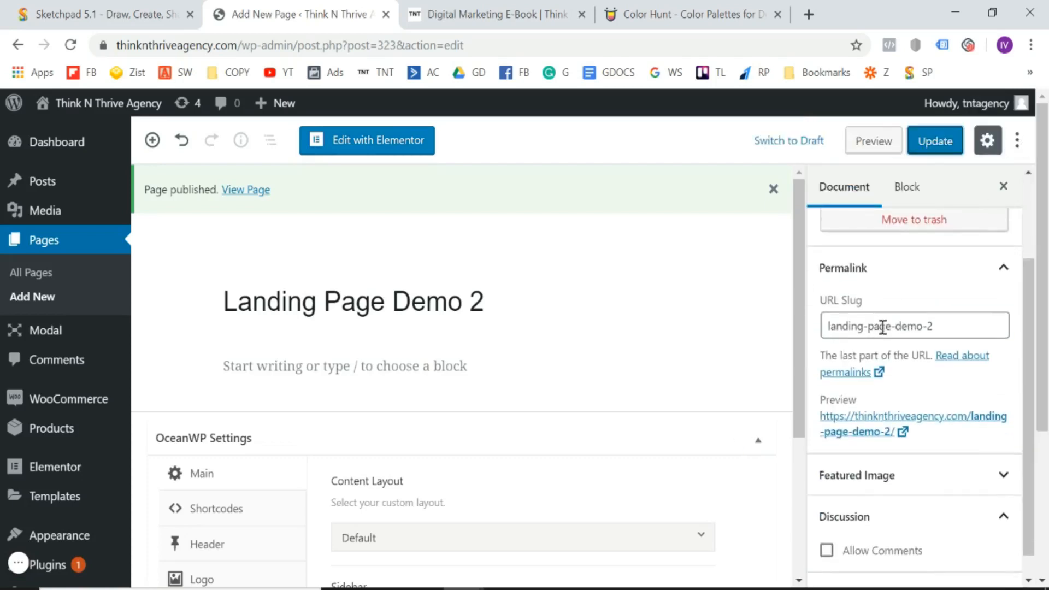
pyautogui.tripleClick(960, 320)
pyautogui.press('BackSpace')
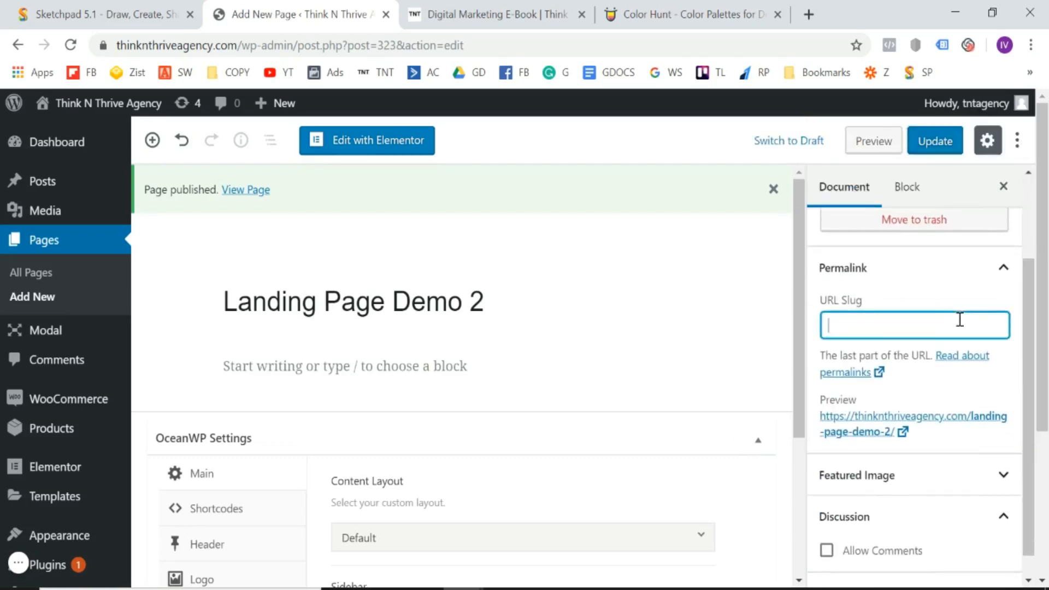
pyautogui.write('lp2')
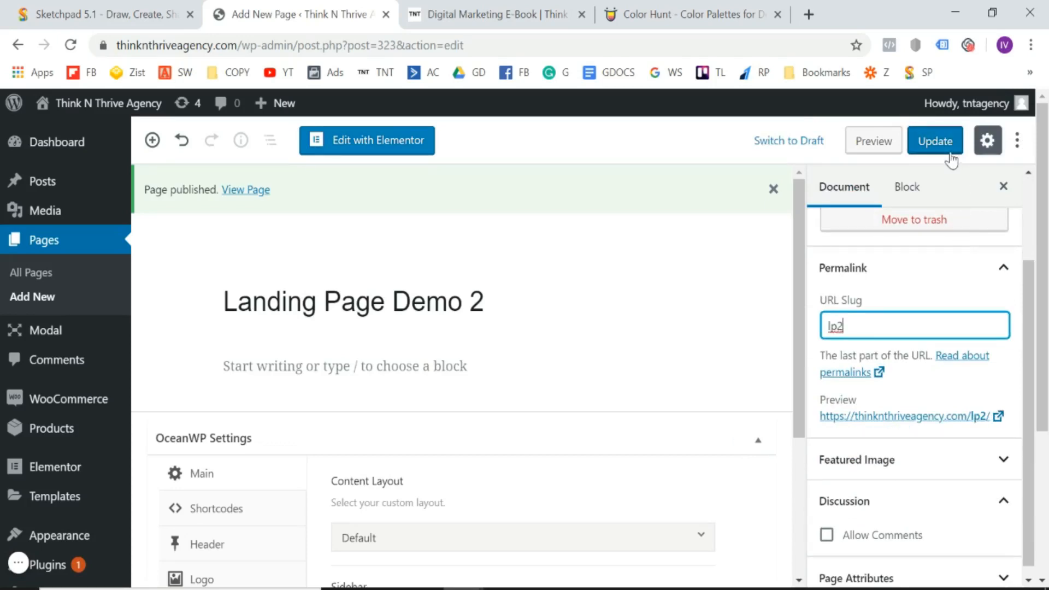
pyautogui.click(950, 156)
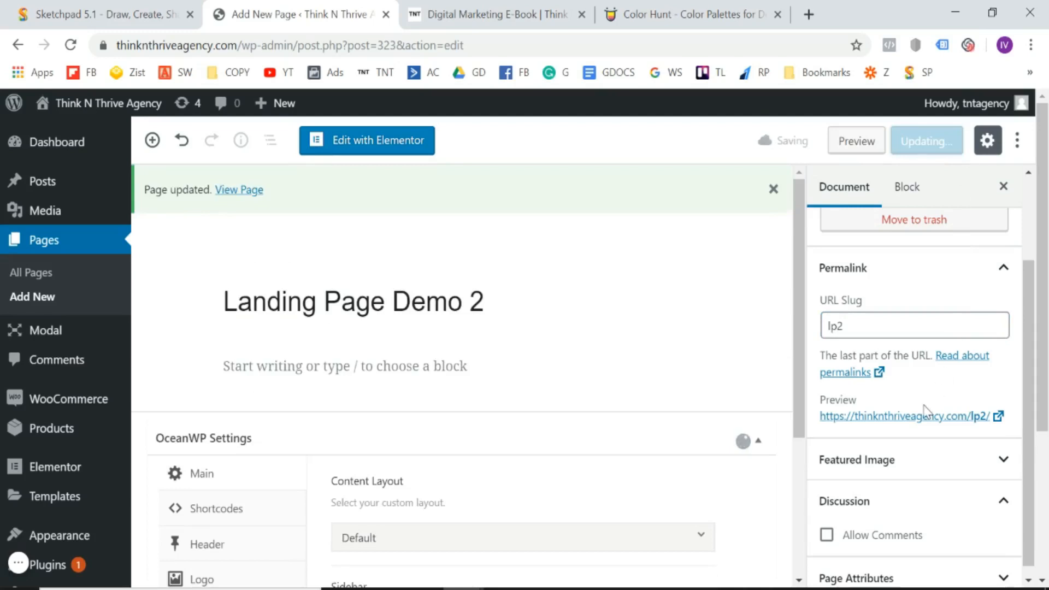
# - Set the page's content layout to 100% Full Width in the OceanWP settings
pyautogui.scroll(-4, 509, 400)
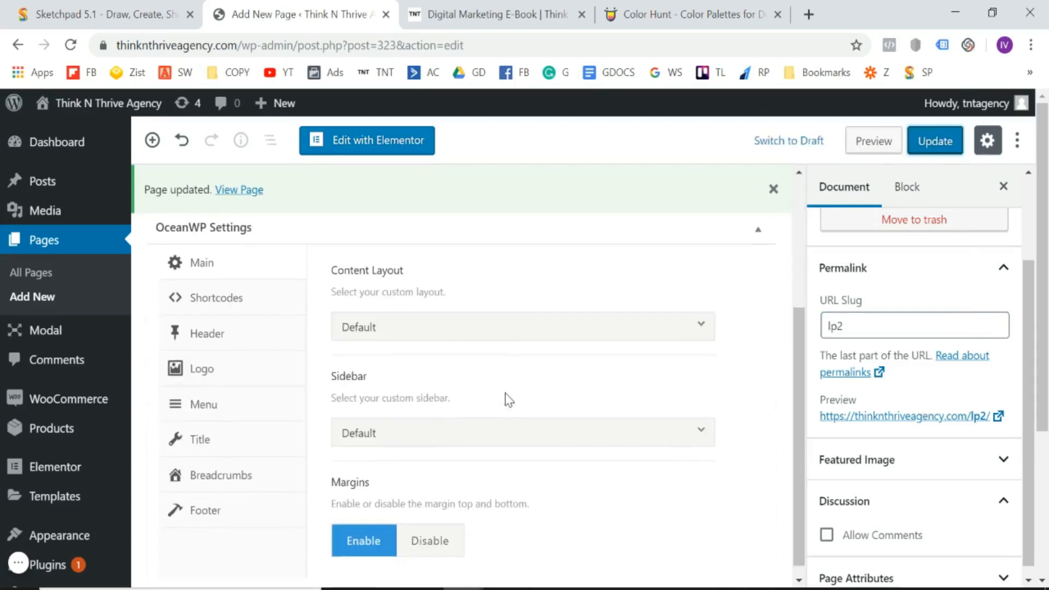
pyautogui.click(425, 339)
pyautogui.click(401, 487)
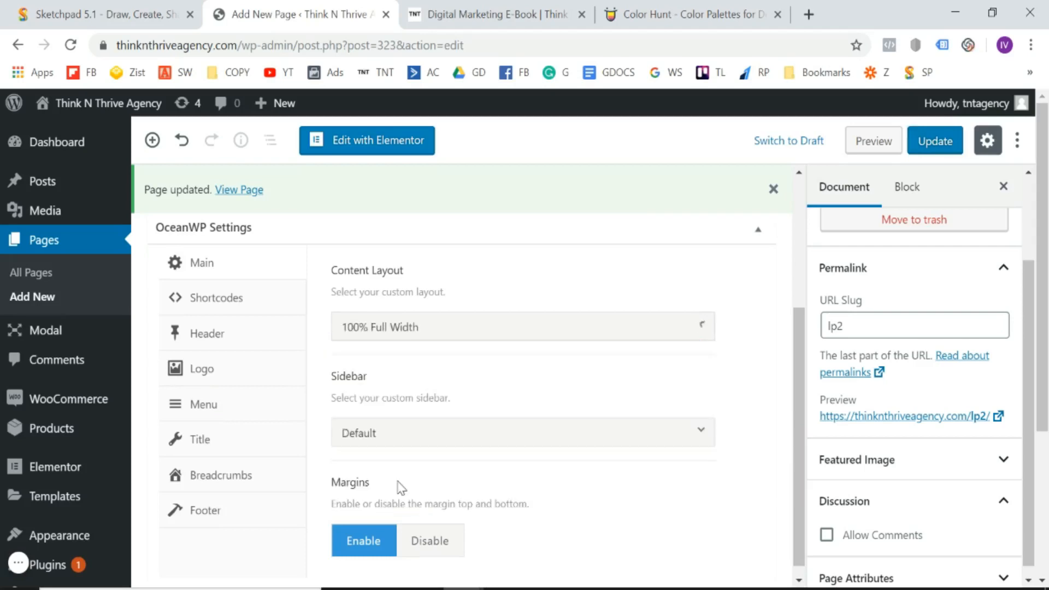
# - Disable the top bar and header display in the page's OceanWP settings and update the page
pyautogui.click(234, 345)
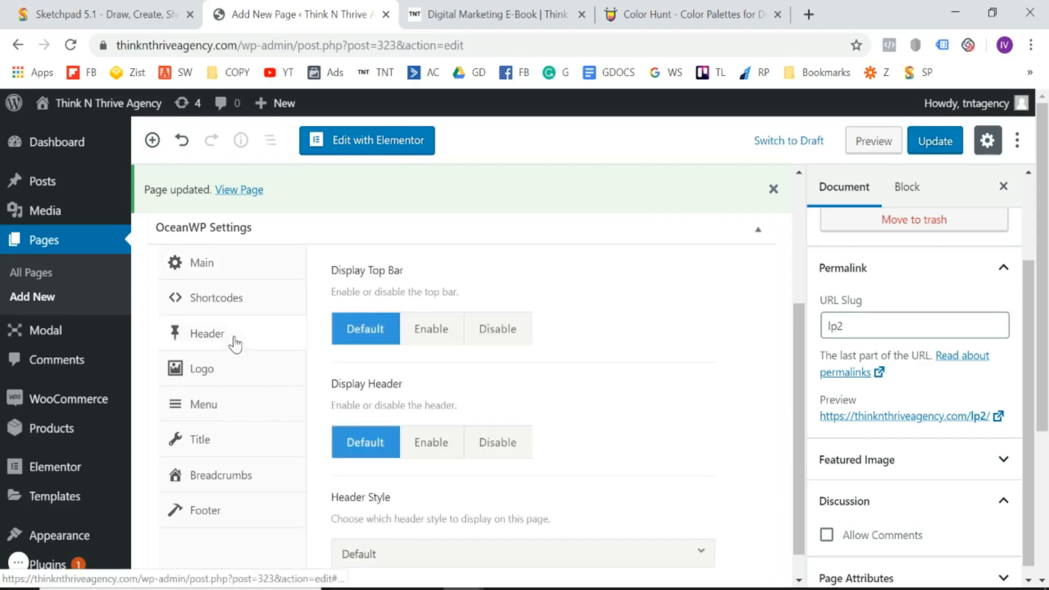
pyautogui.click(488, 448)
pyautogui.click(509, 371)
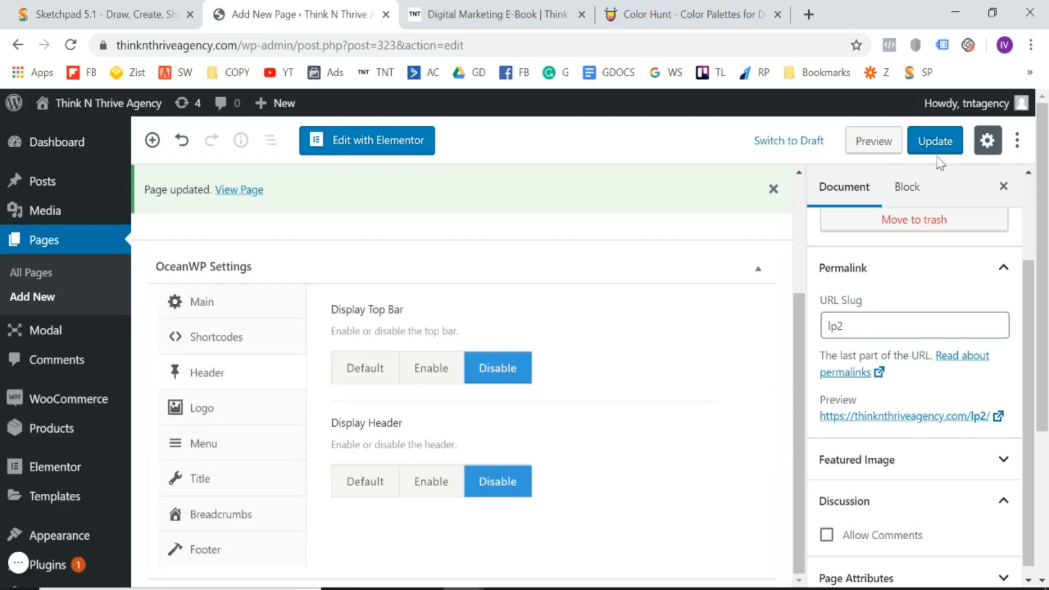
pyautogui.click(940, 146)
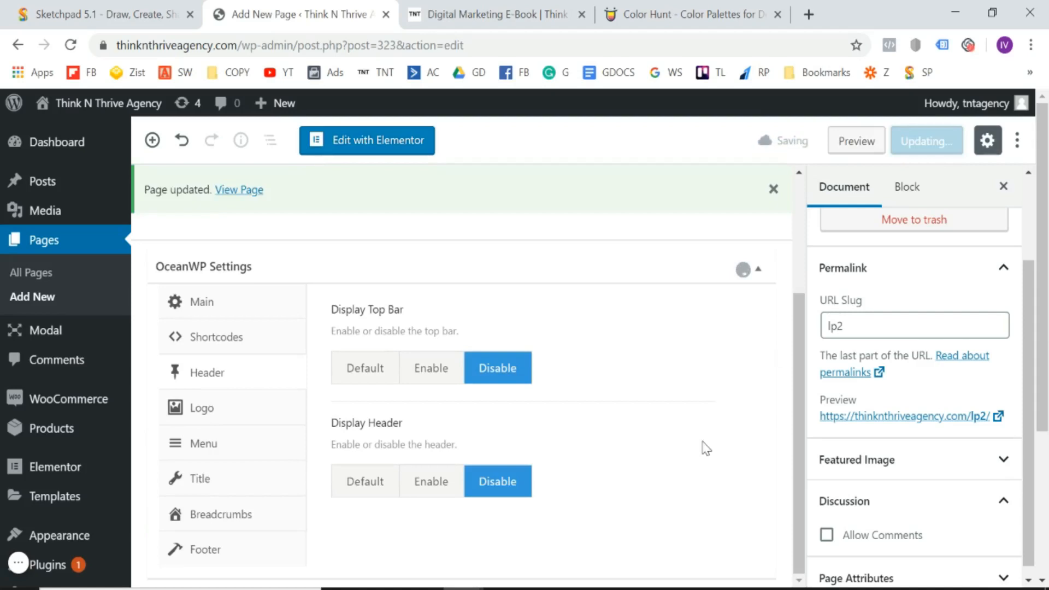
# - Open the live Landing Page Demo 2 in a new browser tab to check its layout, and close that tab
pyautogui.scroll(3, 705, 448)
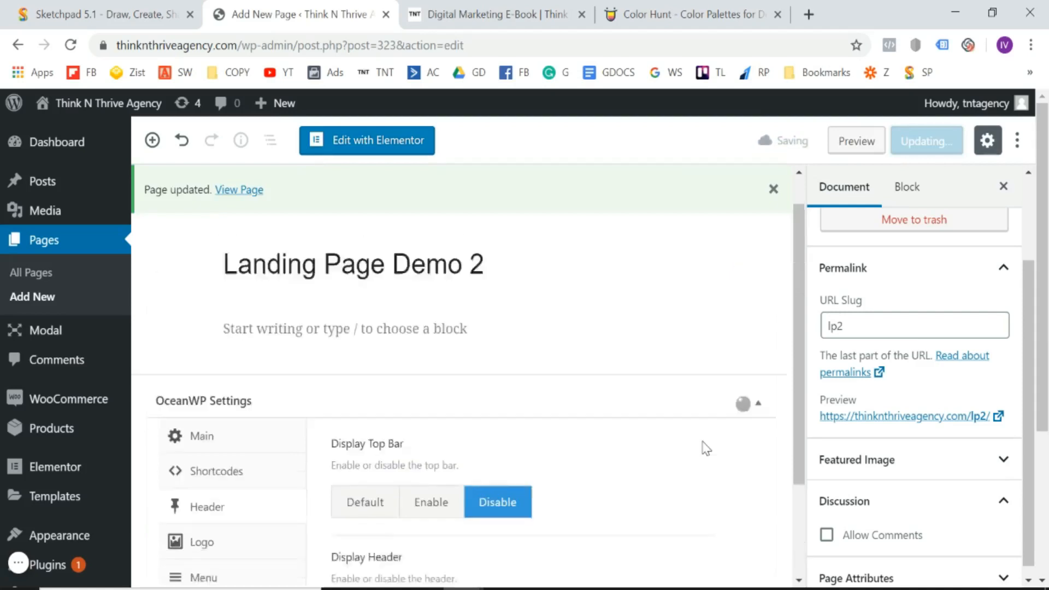
pyautogui.rightClick(231, 192)
pyautogui.click(262, 133)
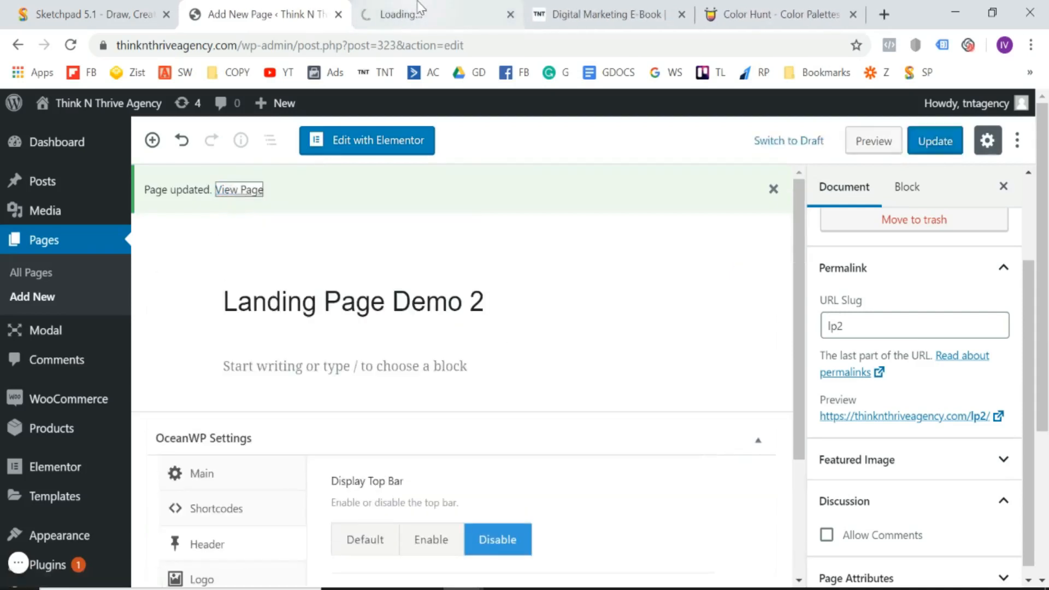
pyautogui.click(418, 12)
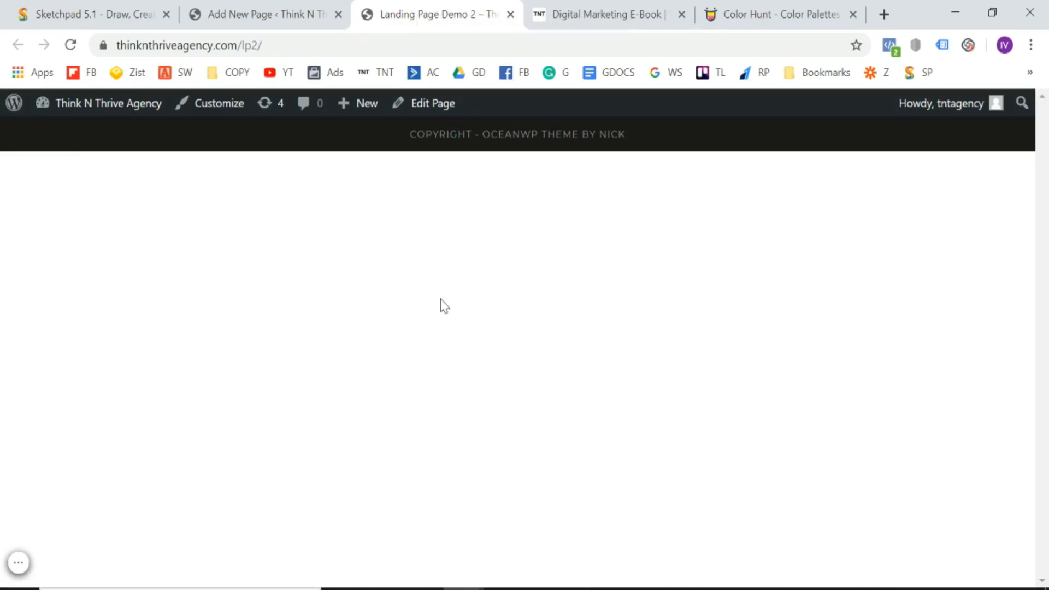
pyautogui.click(510, 14)
pyautogui.click(428, 1)
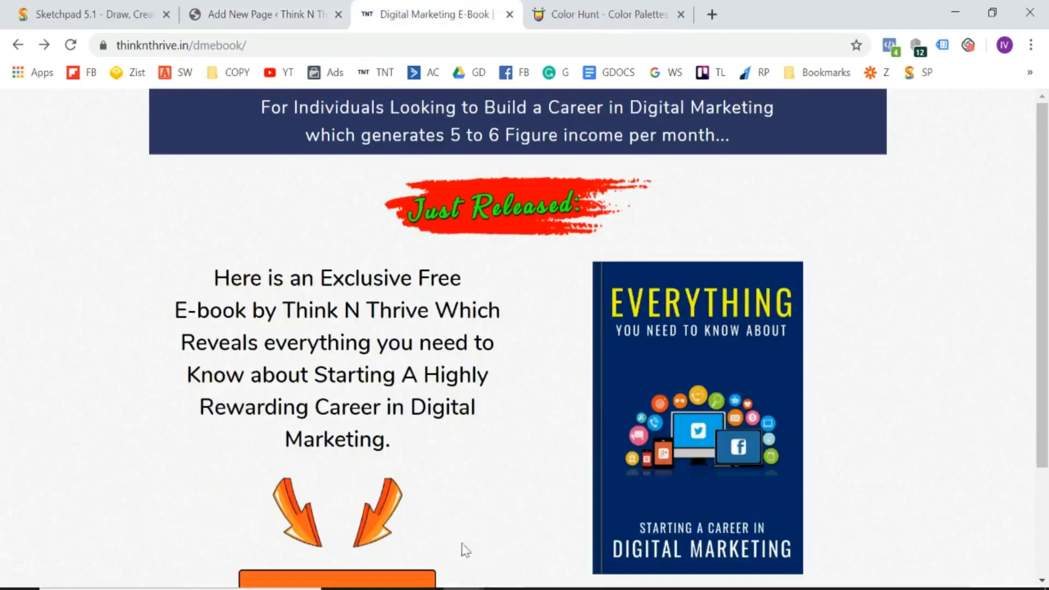
# - Open Landing Page Demo 2 for editing with Elementor
pyautogui.click(315, 7)
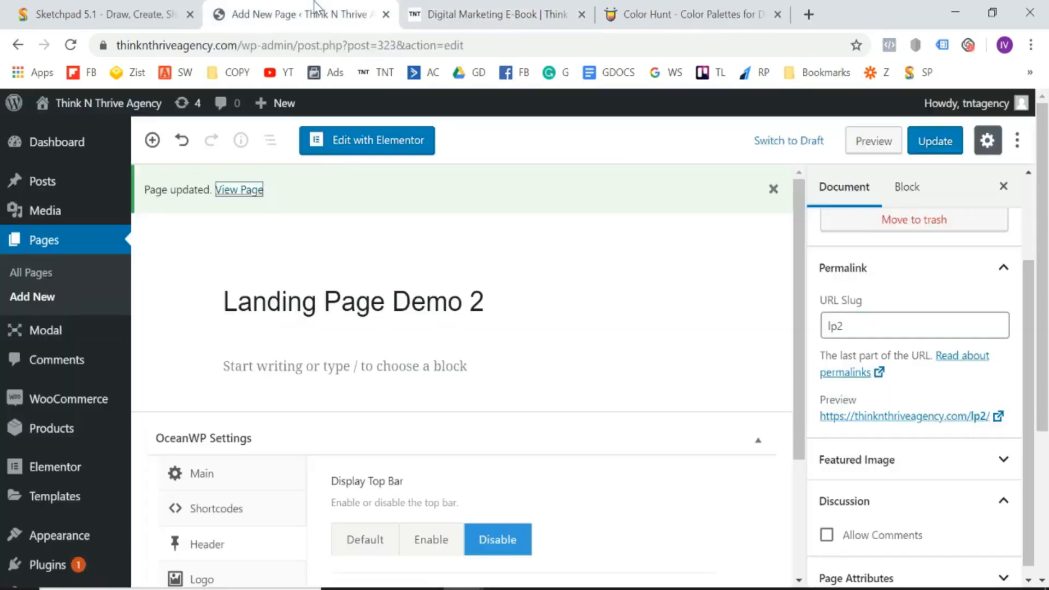
pyautogui.click(352, 148)
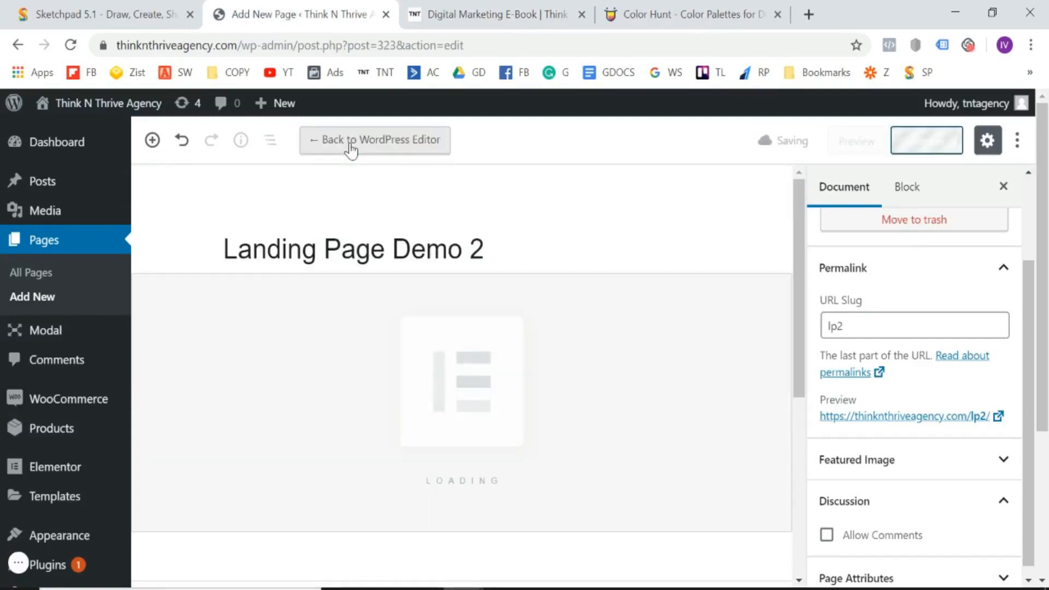
pyautogui.click(503, 6)
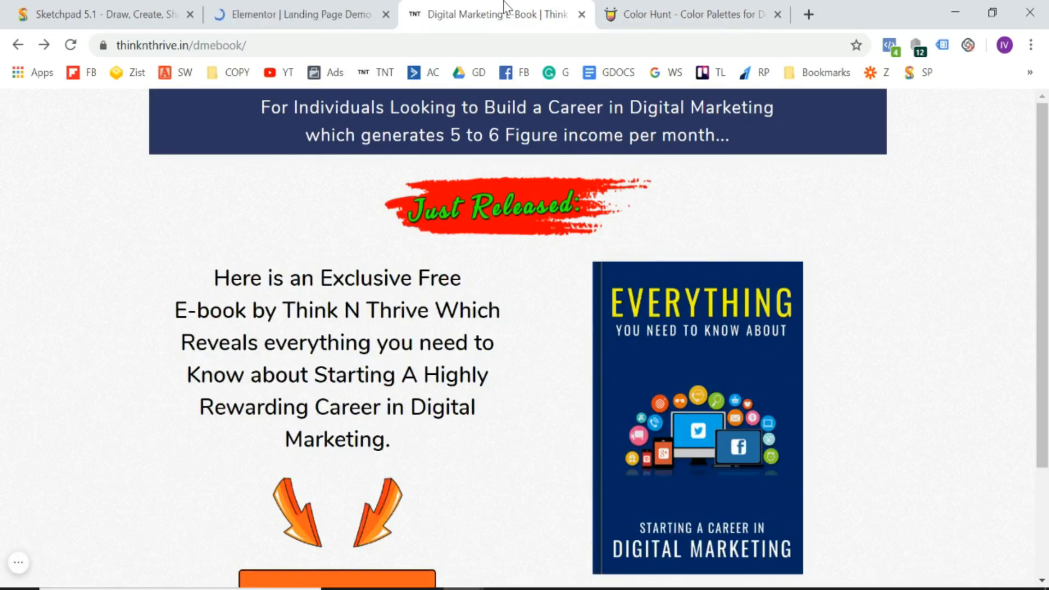
pyautogui.click(318, 13)
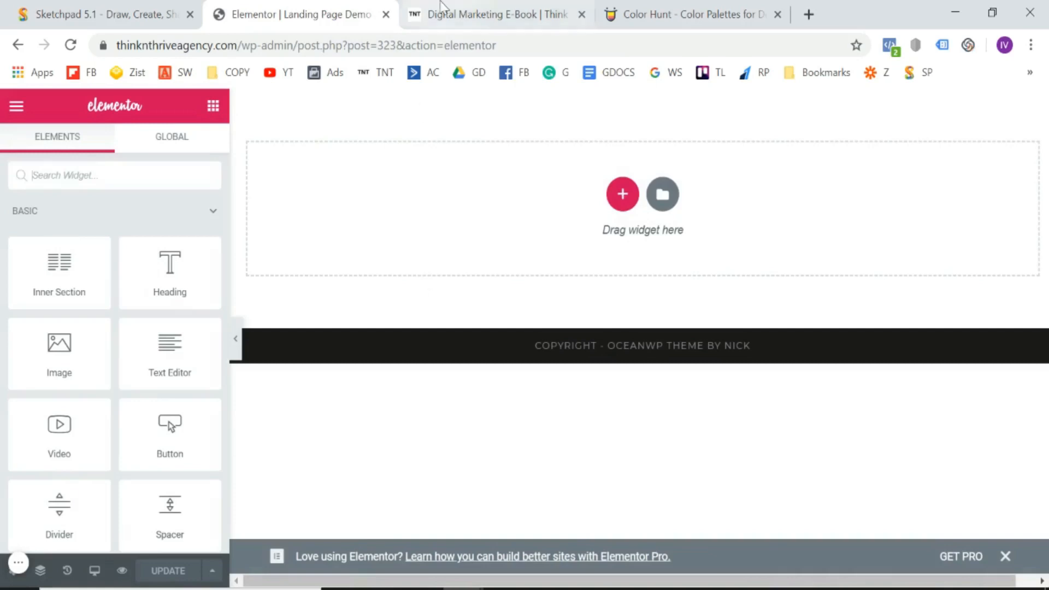
# - Look over the Digital Marketing E-Book reference page and inspect its textured background section in the developer tools
pyautogui.click(492, 12)
pyautogui.scroll(-3, 14, 432)
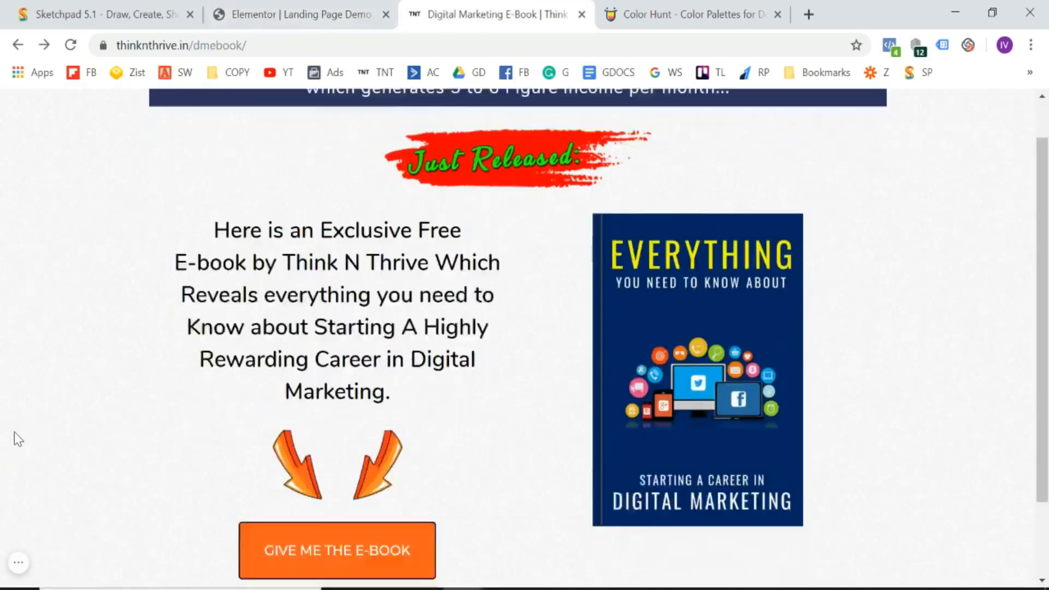
pyautogui.scroll(3, 60, 270)
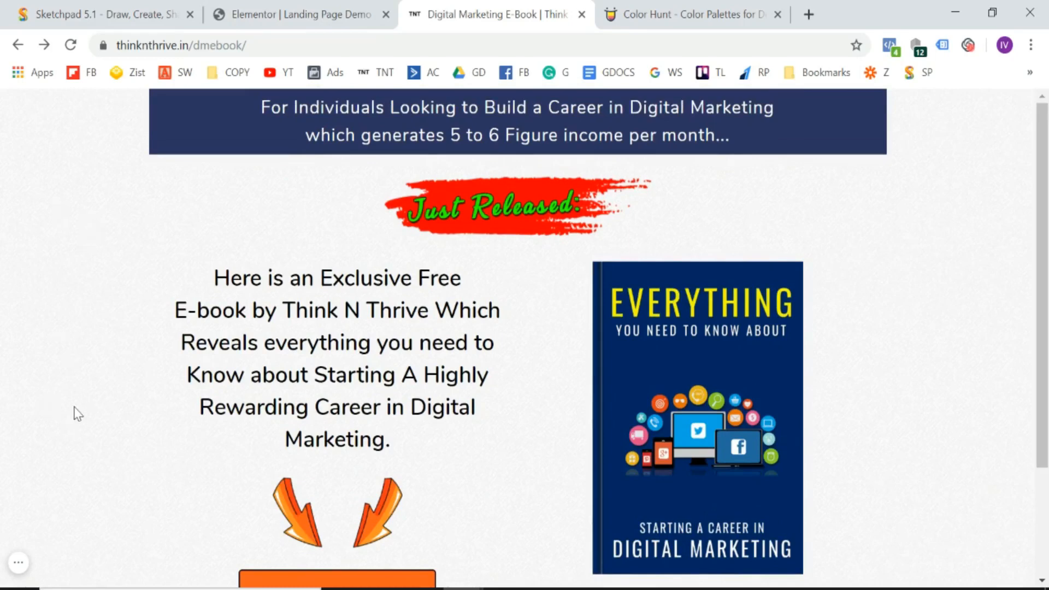
pyautogui.scroll(-5, 77, 413)
pyautogui.scroll(5, 74, 412)
pyautogui.rightClick(26, 208)
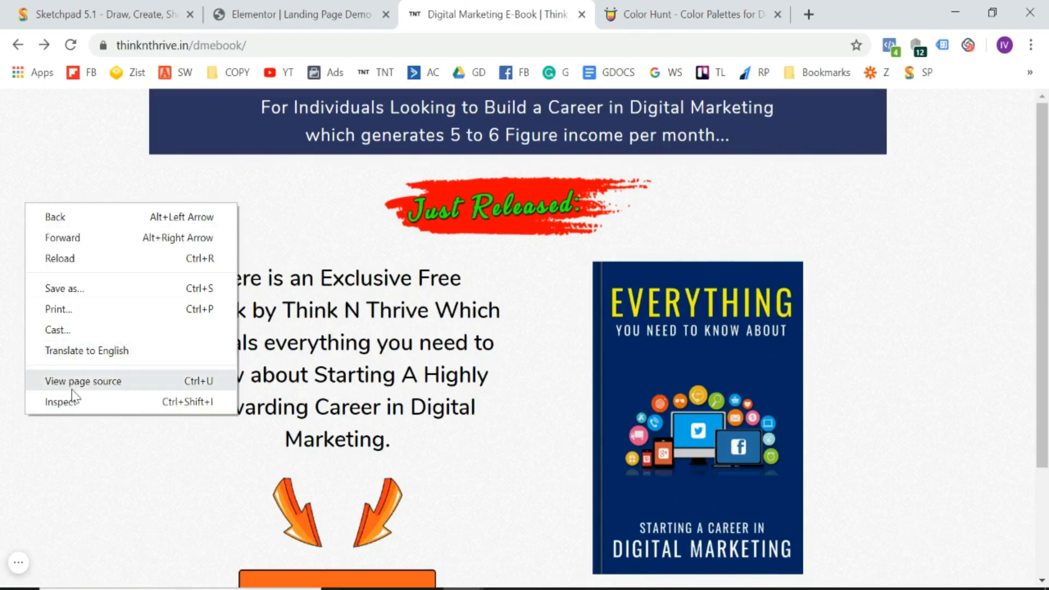
pyautogui.click(81, 404)
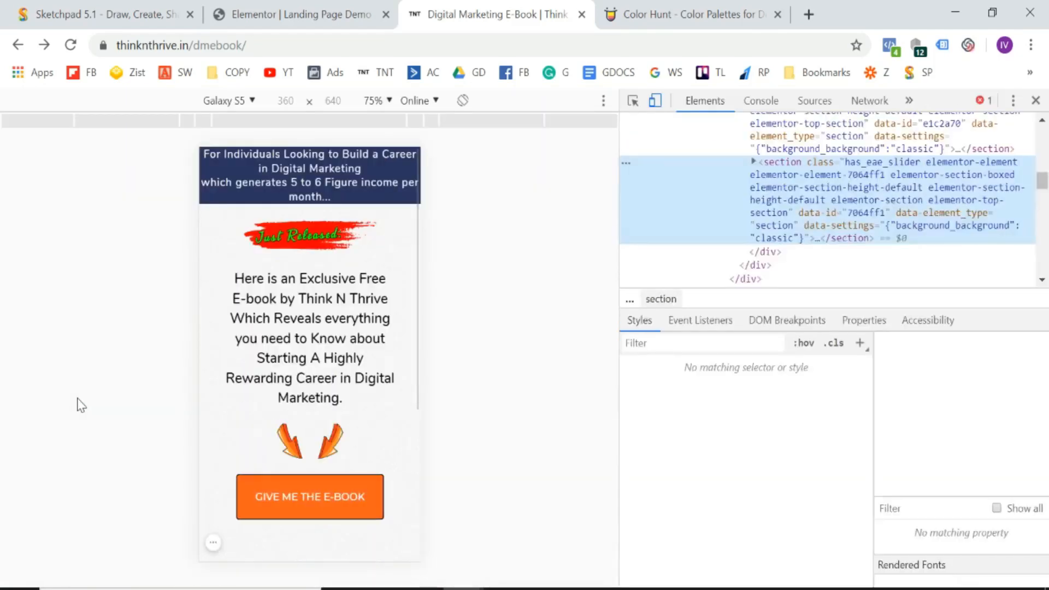
# - Find the background-image rule of the inspected section and copy the URL of Background-11.jpg
pyautogui.scroll(3, 823, 203)
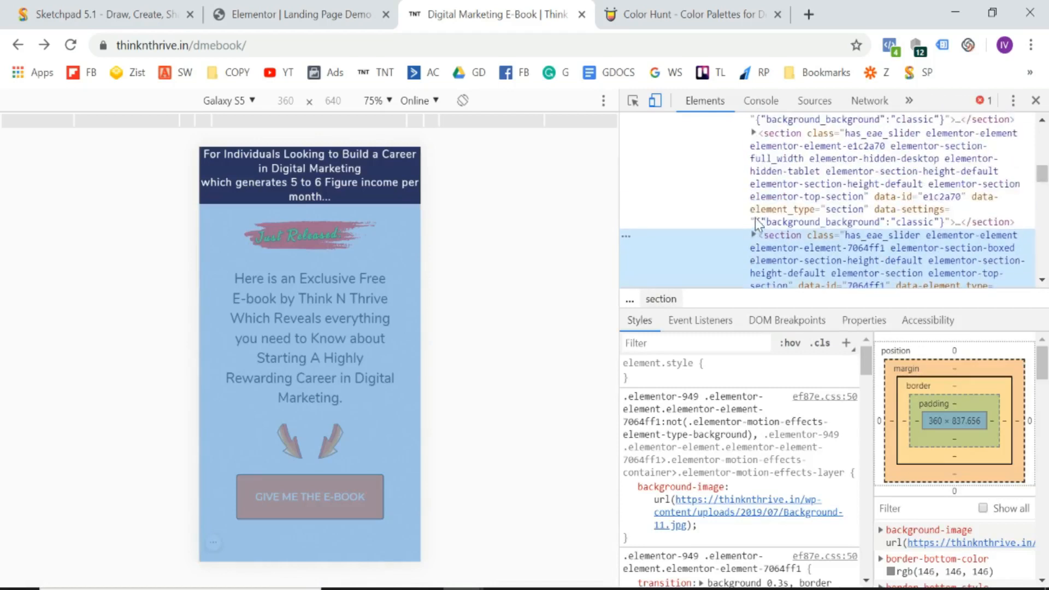
pyautogui.scroll(5, 822, 201)
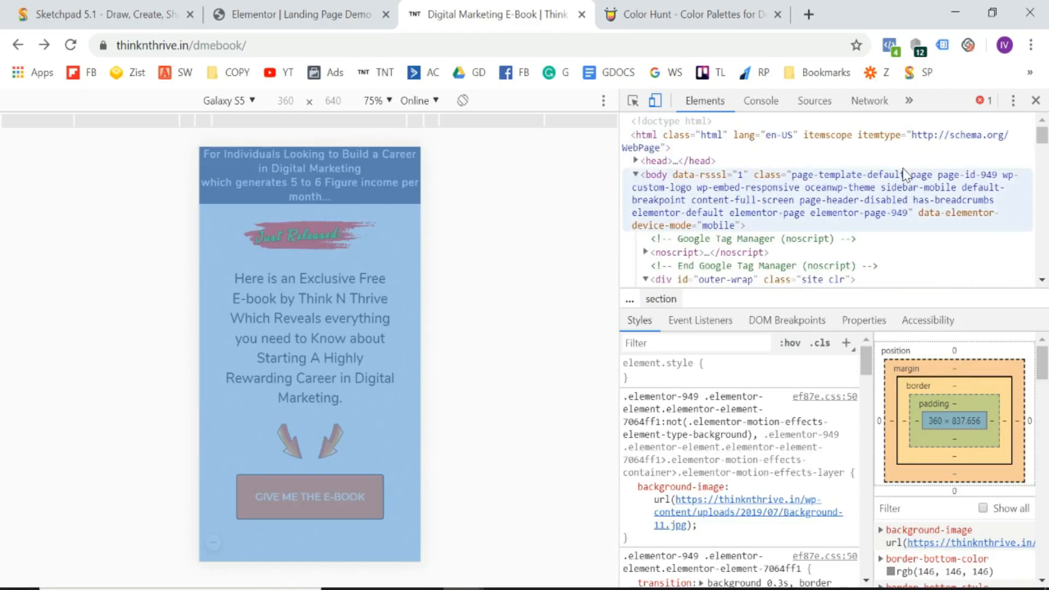
pyautogui.scroll(-5, 713, 227)
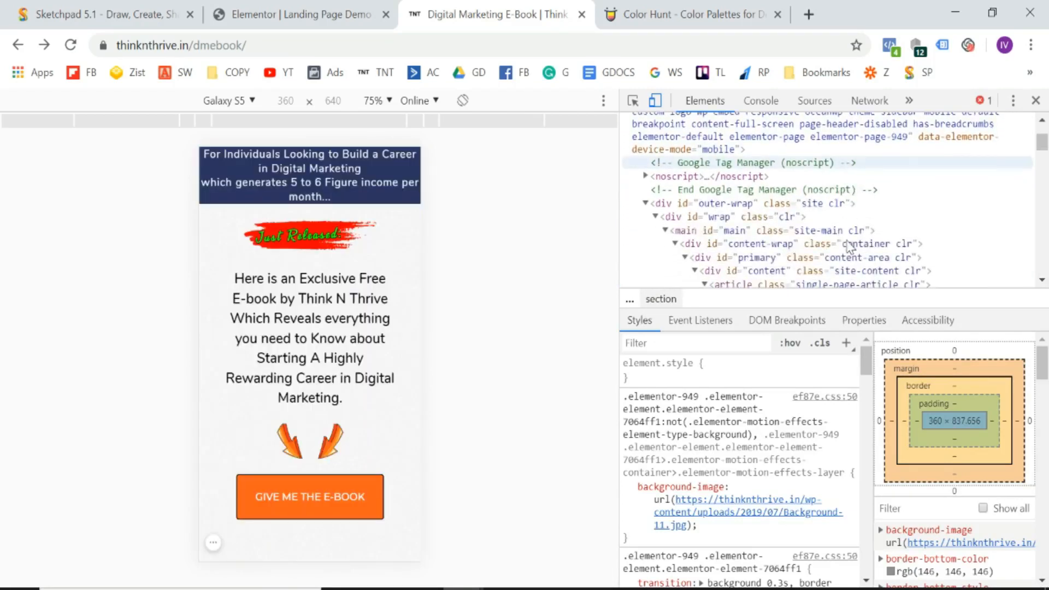
pyautogui.scroll(-2, 776, 465)
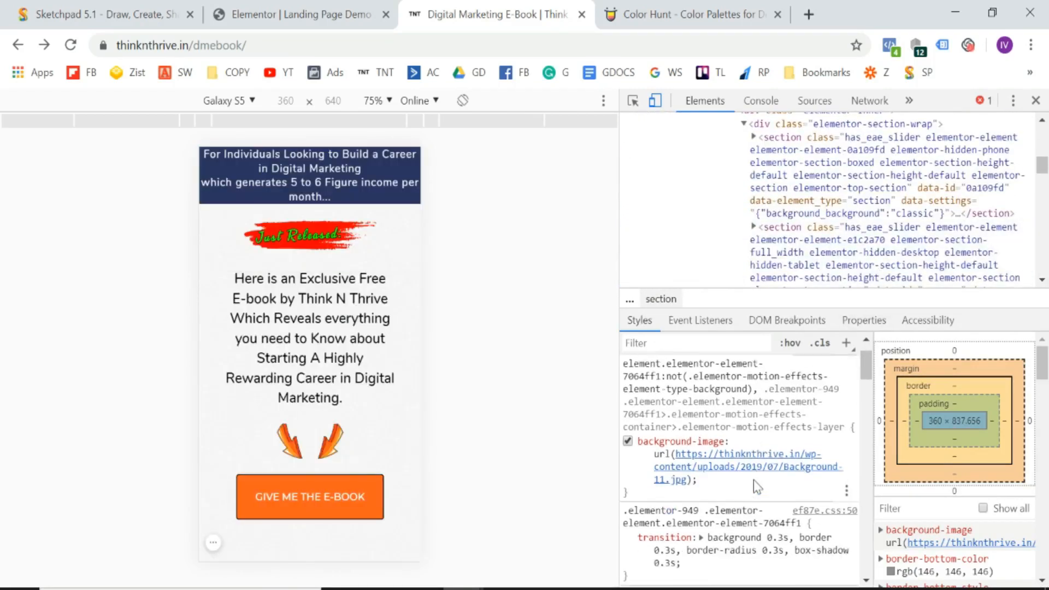
pyautogui.click(717, 461)
pyautogui.click(717, 460)
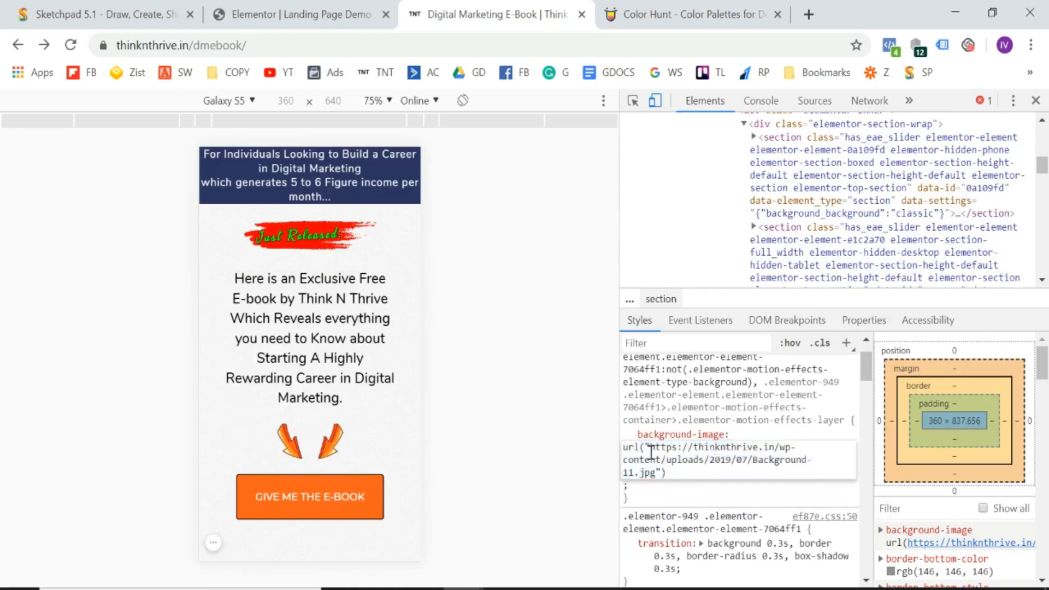
pyautogui.moveTo(651, 453); pyautogui.dragTo(657, 470)
pyautogui.hotkey('ctrl', 'c')
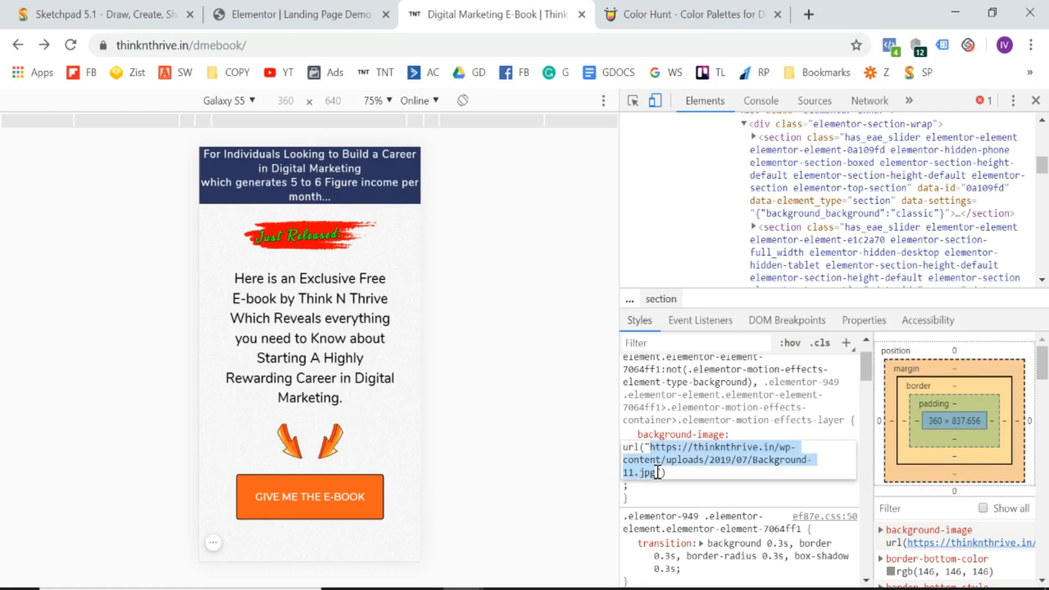
# - Open the copied Background-11.jpg URL in a new browser tab
pyautogui.click(675, 13)
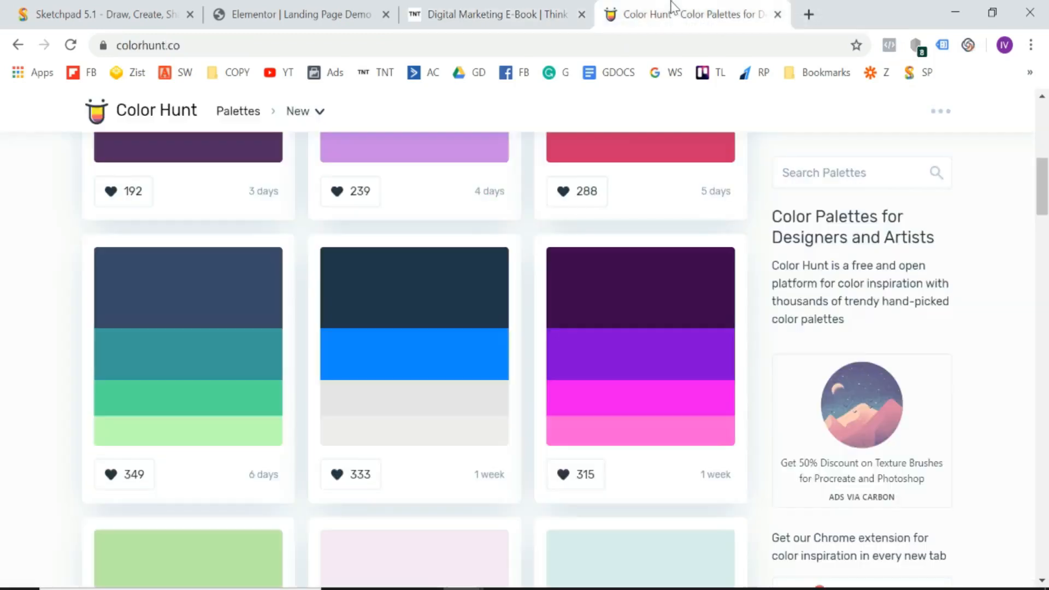
pyautogui.click(808, 15)
pyautogui.hotkey('ctrl', 'v')
pyautogui.press('Return')
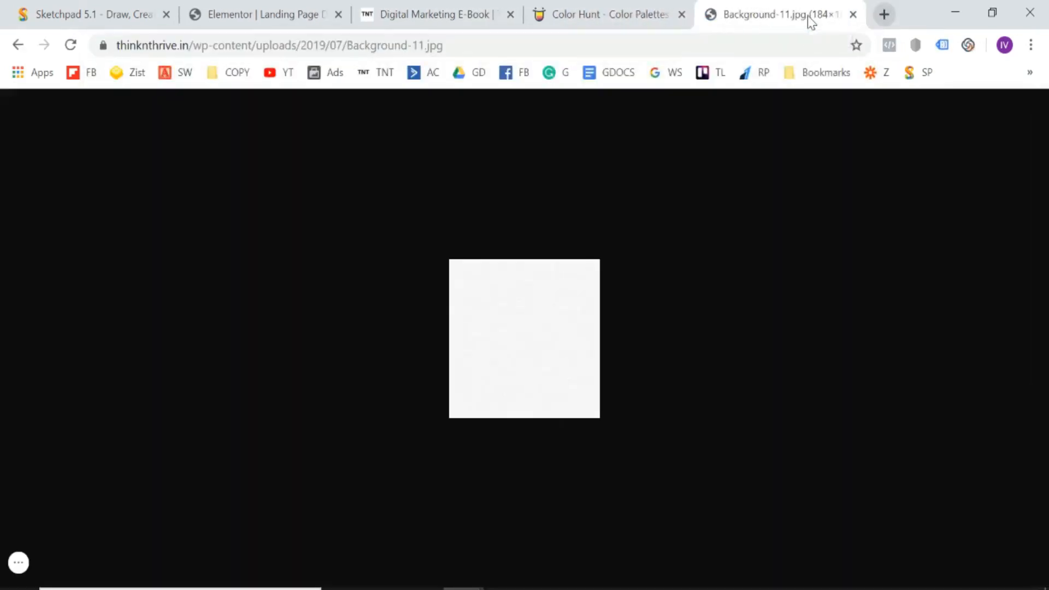
# - Save the background image to the Desktop as the JPEG Background-11 and close the image's tab
pyautogui.rightClick(522, 330)
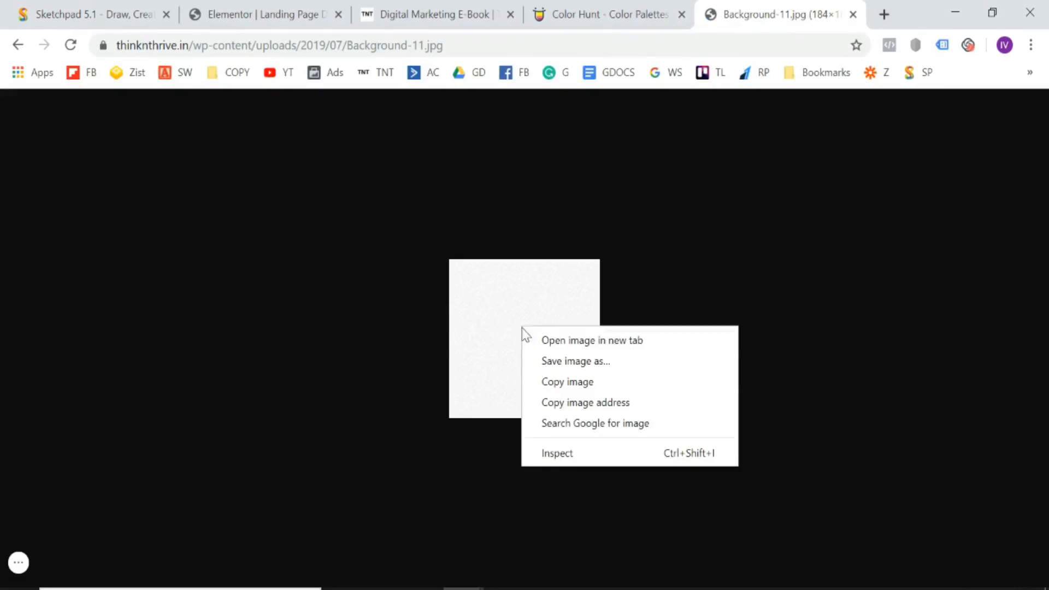
pyautogui.click(546, 360)
pyautogui.scroll(2, 109, 137)
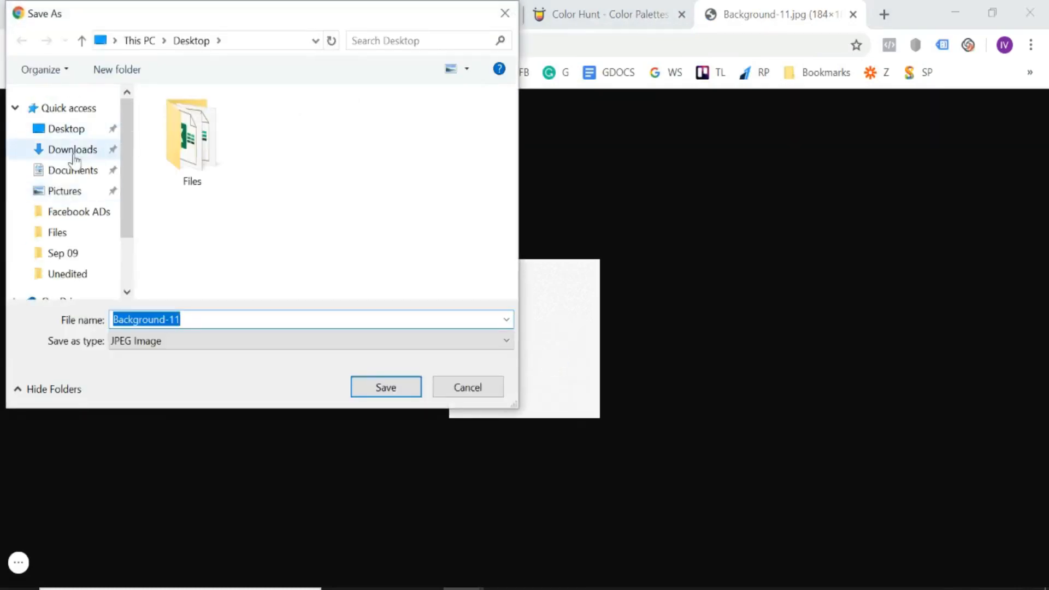
pyautogui.click(78, 129)
pyautogui.click(389, 387)
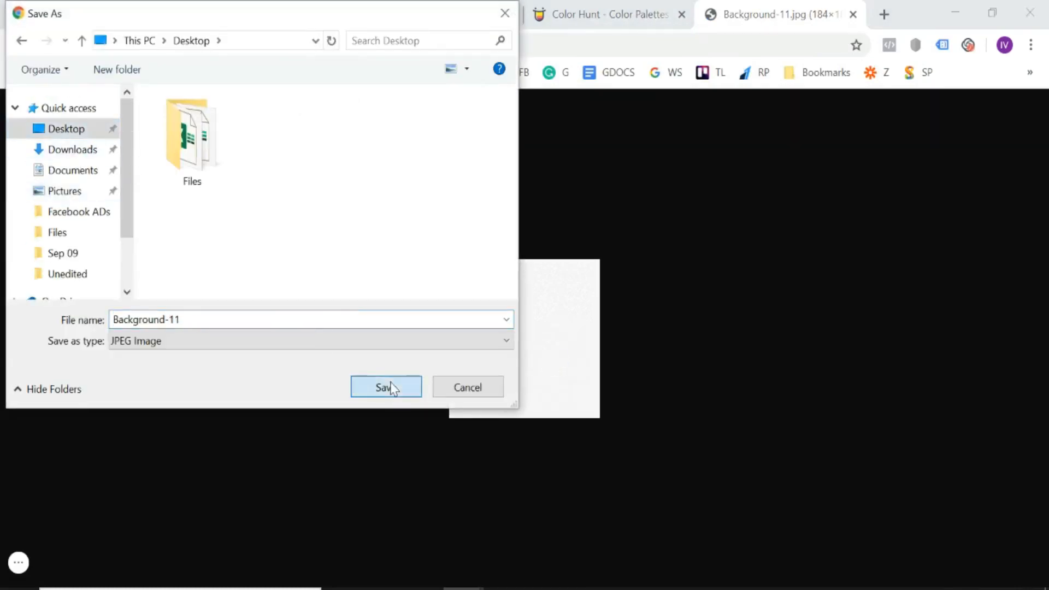
pyautogui.click(853, 15)
# - Add a single-column section to the Landing Page Demo 2 canvas in Elementor and open the section's settings
pyautogui.click(337, 6)
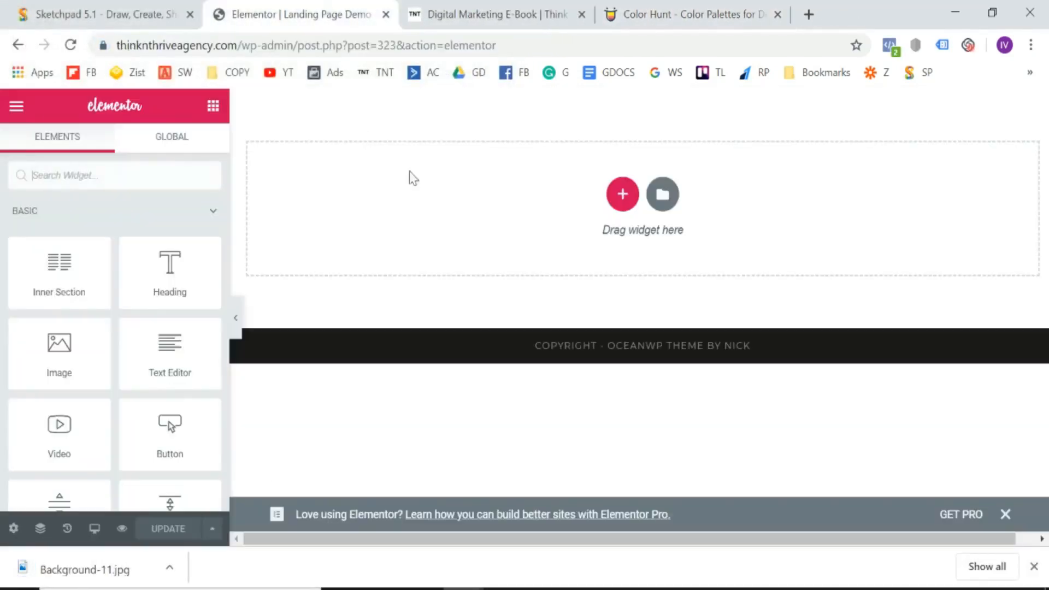
pyautogui.click(628, 203)
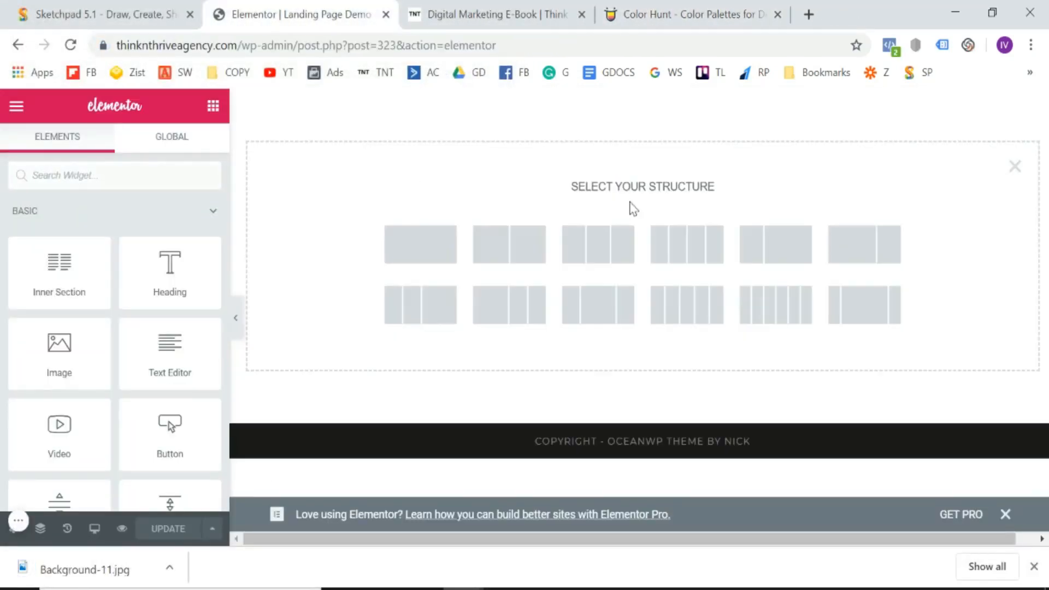
pyautogui.click(418, 243)
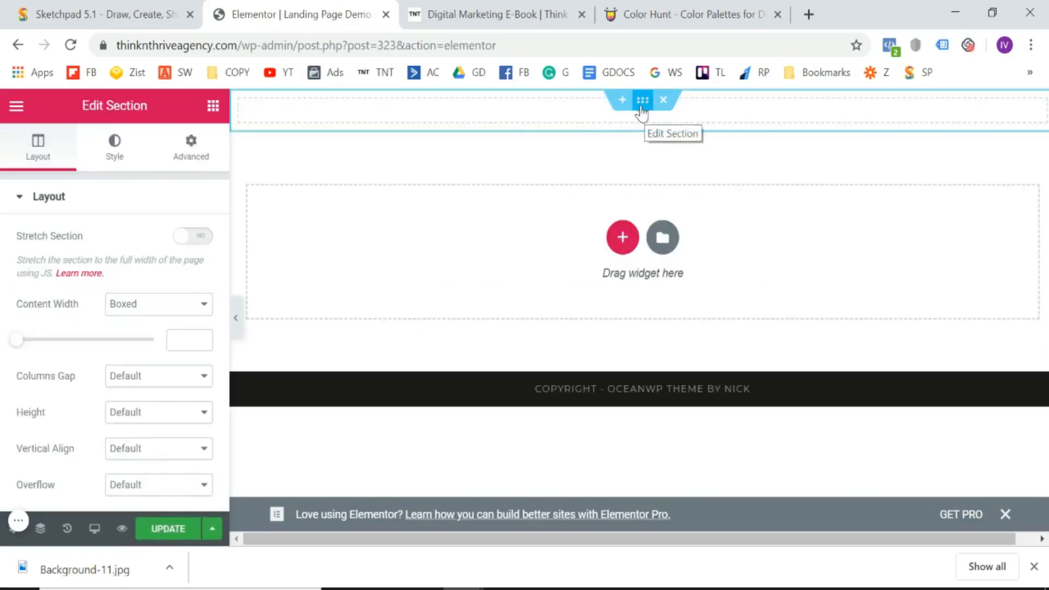
pyautogui.click(642, 110)
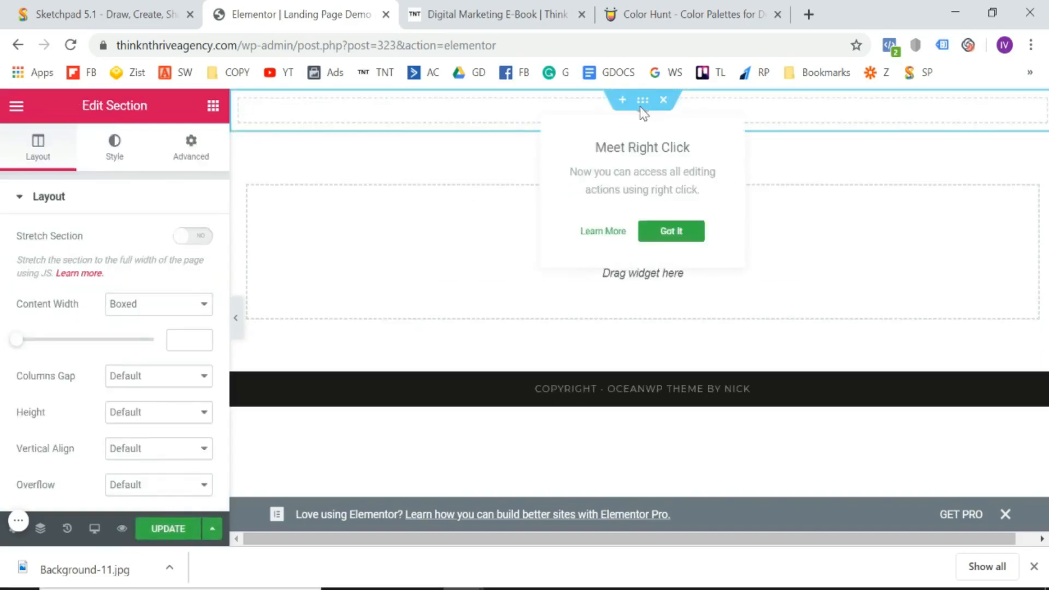
pyautogui.click(650, 238)
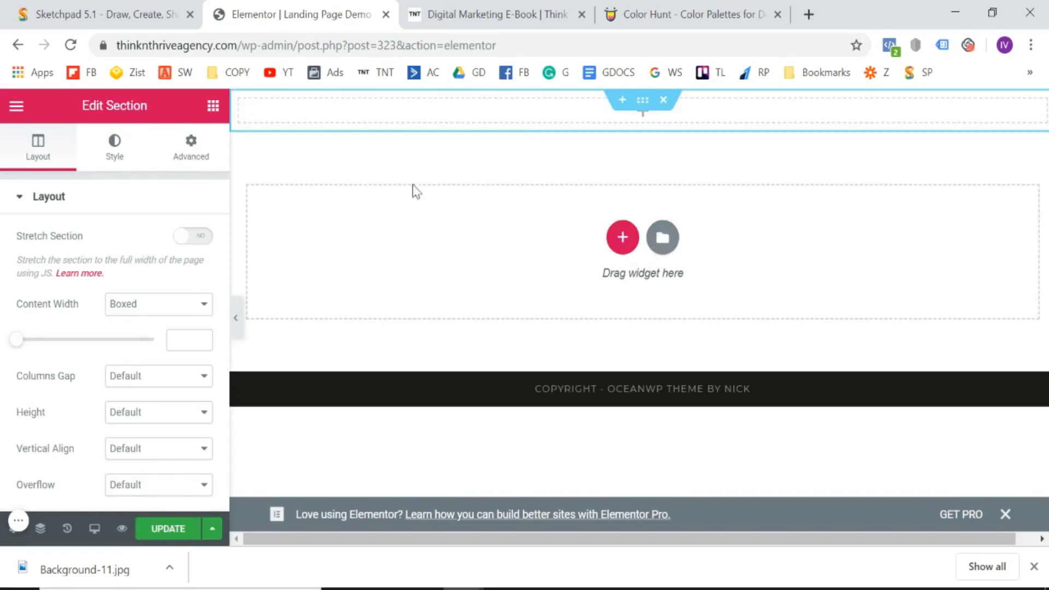
# - Give the section a Classic background, upload Background-11 from the Desktop and insert it as the background image
pyautogui.click(116, 159)
pyautogui.click(120, 279)
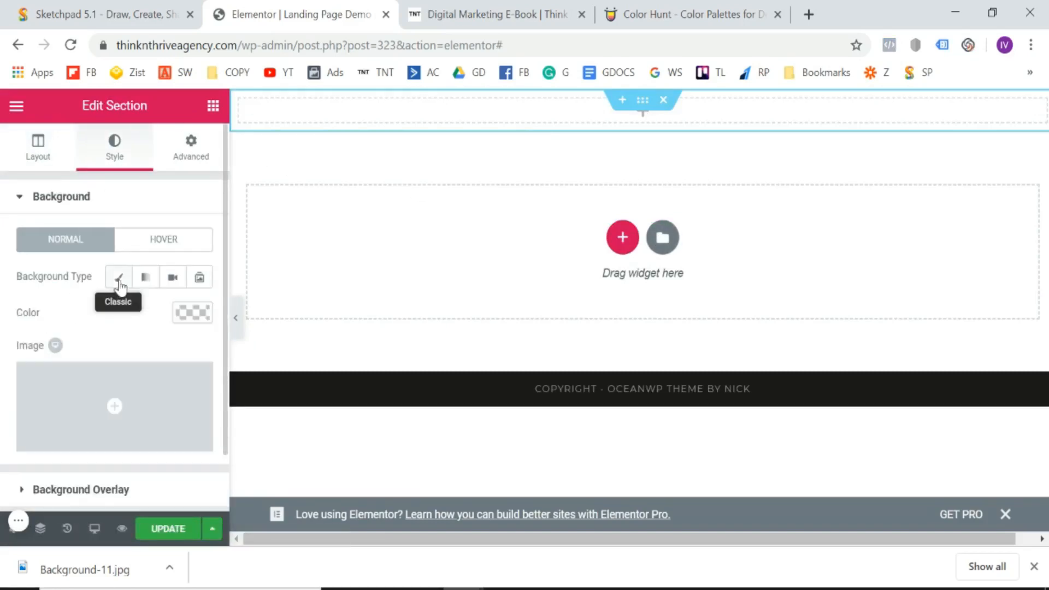
pyautogui.scroll(-3, 118, 283)
pyautogui.click(82, 289)
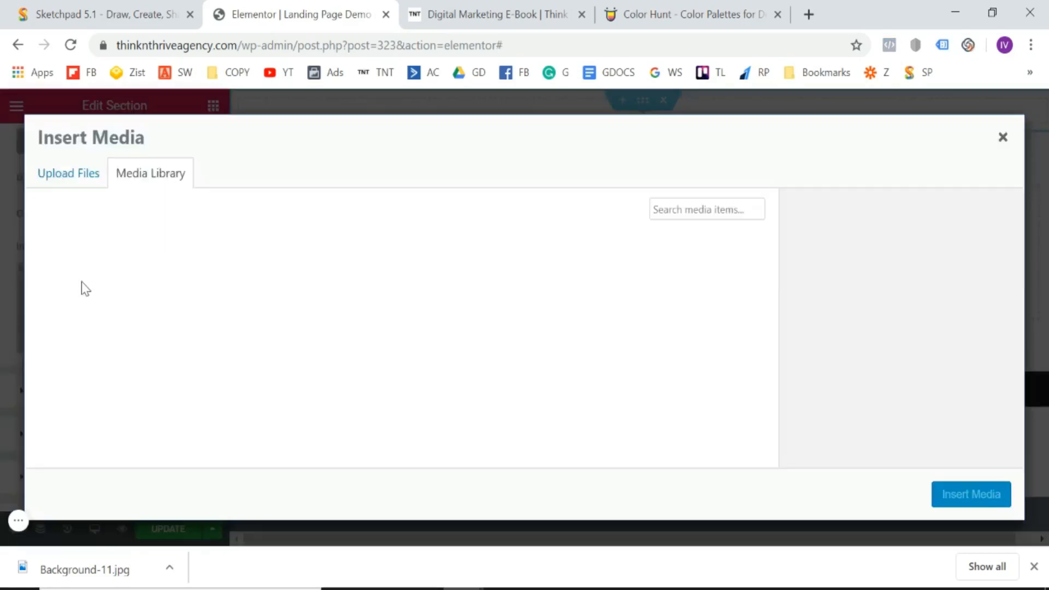
pyautogui.click(75, 175)
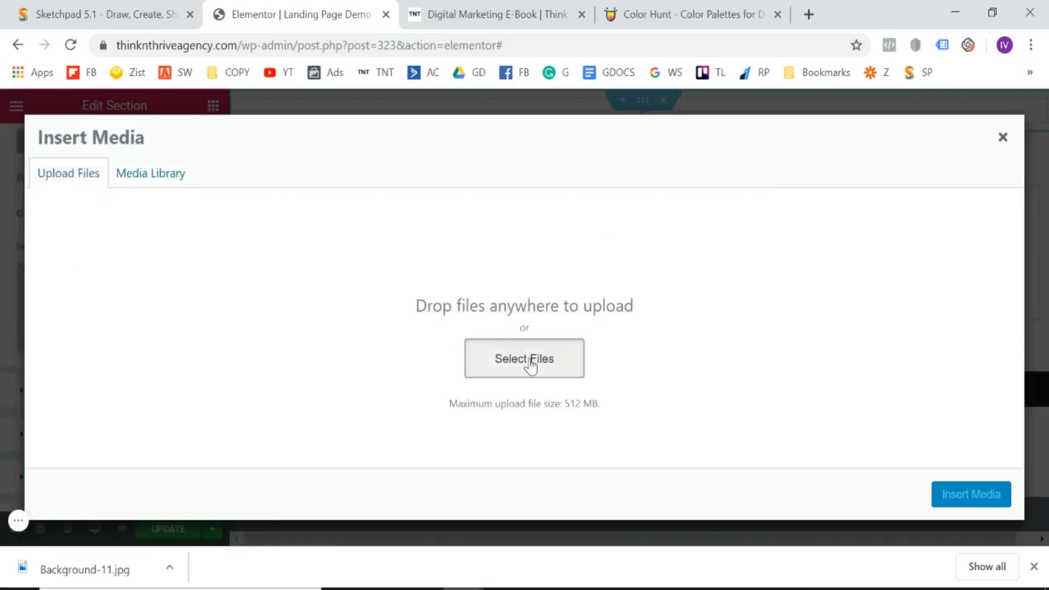
pyautogui.click(531, 365)
pyautogui.click(373, 160)
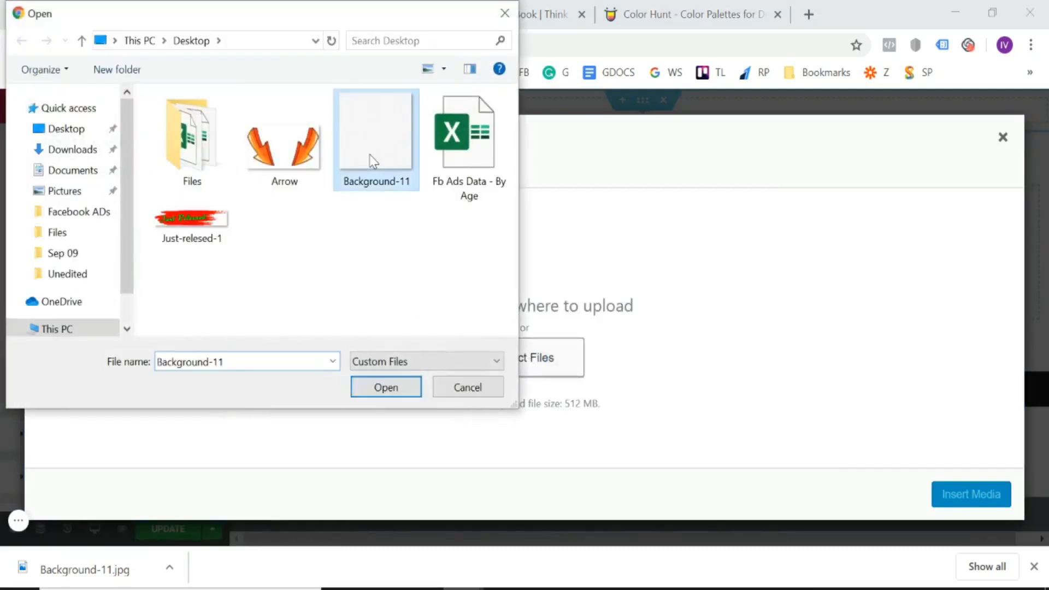
pyautogui.doubleClick(374, 160)
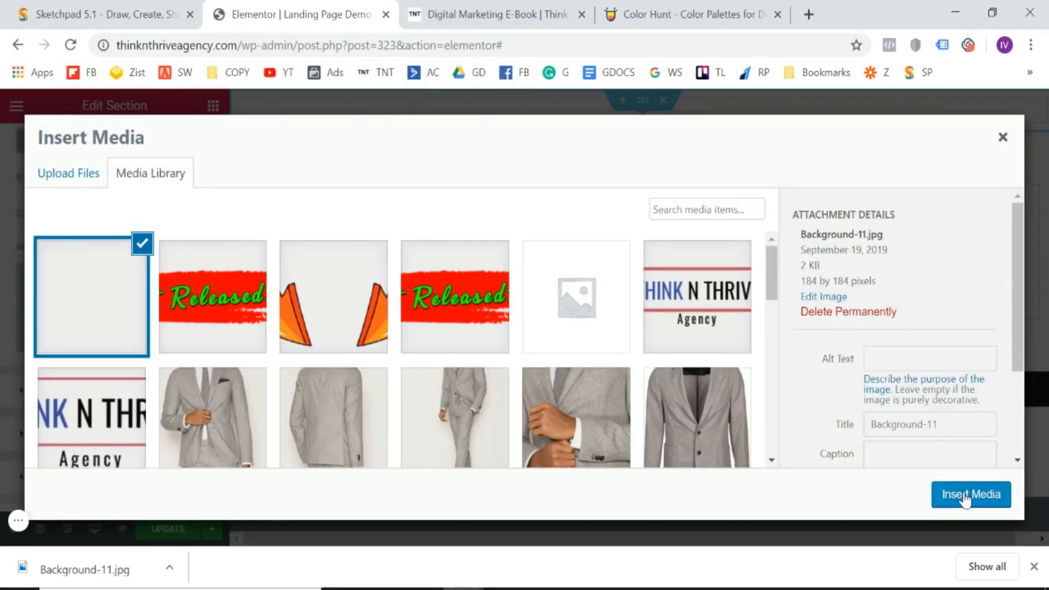
pyautogui.click(963, 497)
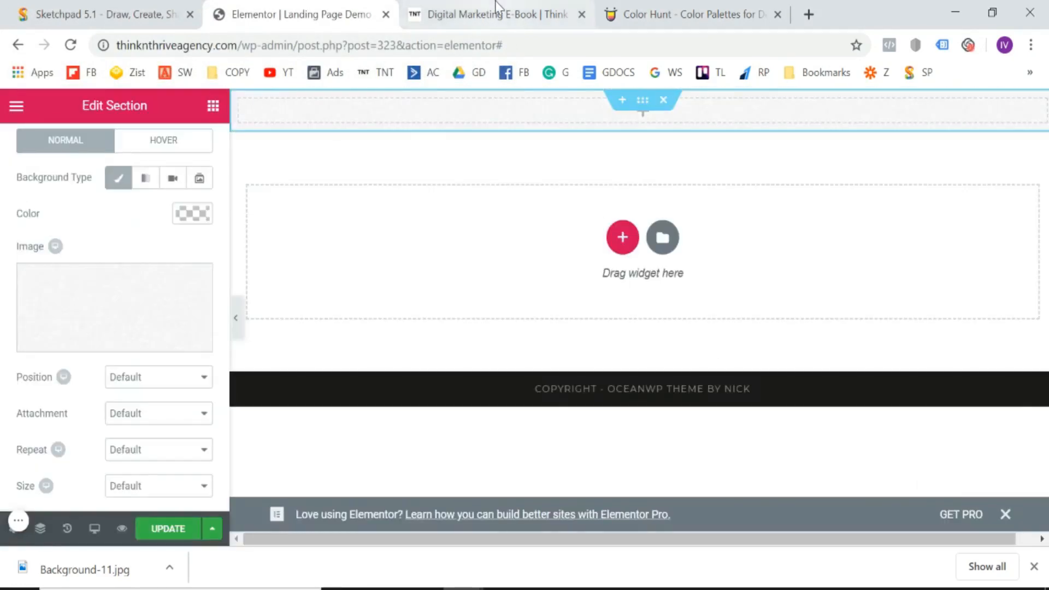
pyautogui.click(489, 13)
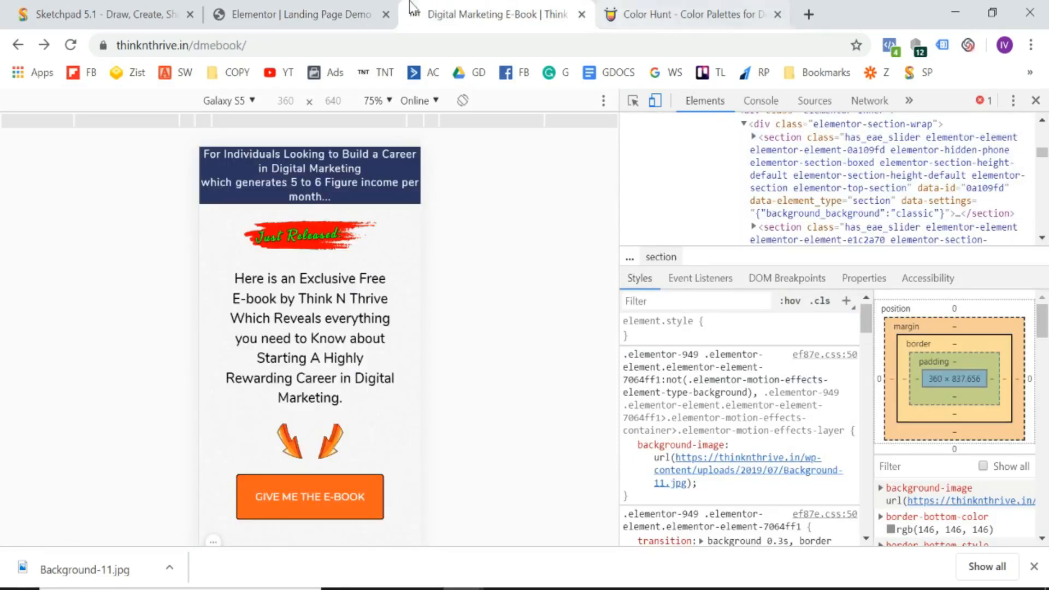
# - Close the e-book page's developer tools and download bar, and add a Heading widget to the new section in Elementor
pyautogui.click(1036, 100)
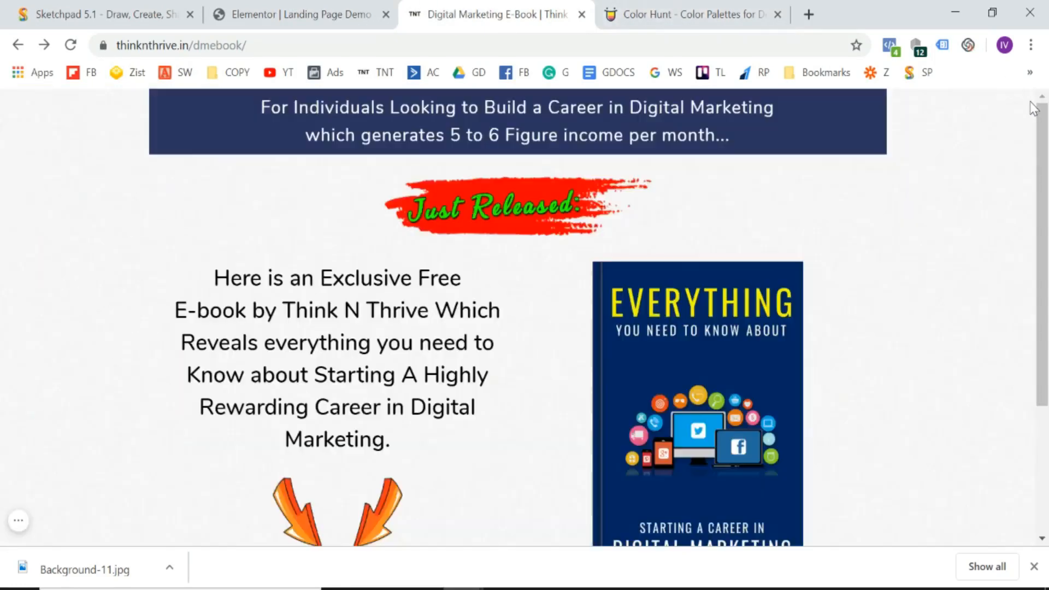
pyautogui.click(1034, 566)
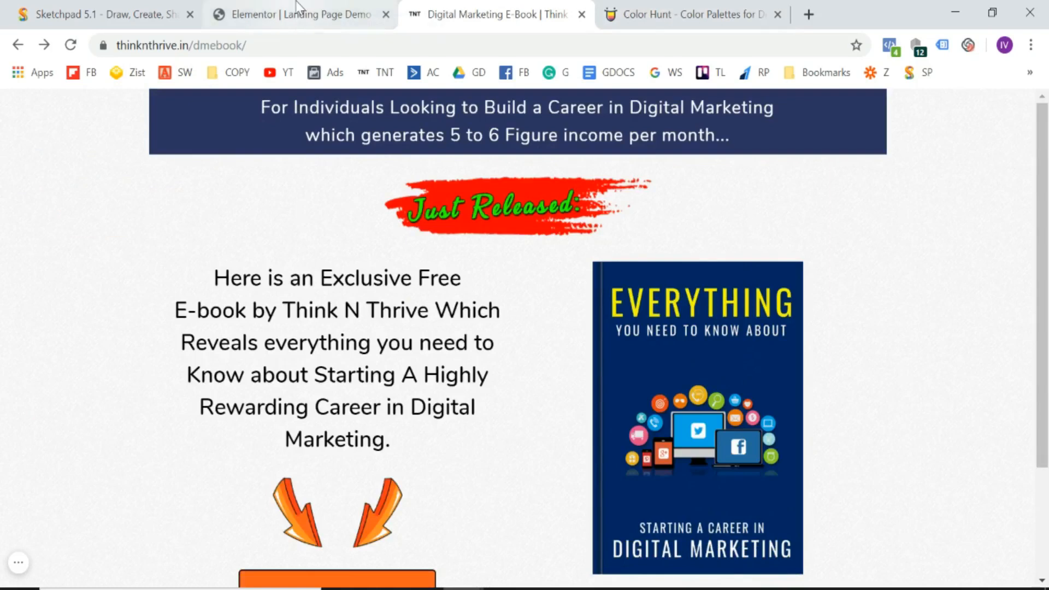
pyautogui.click(306, 15)
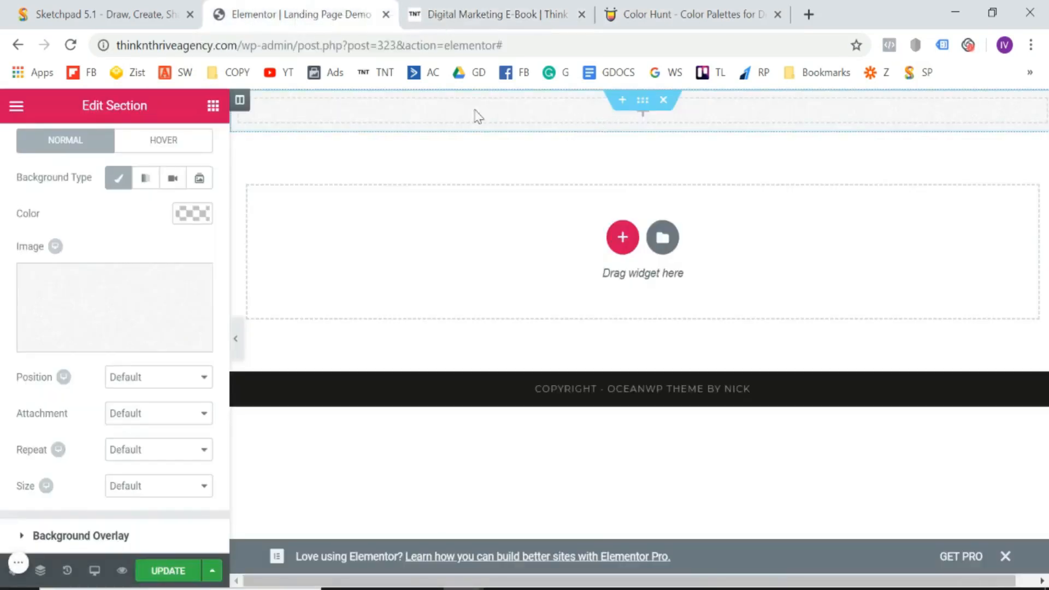
pyautogui.click(213, 107)
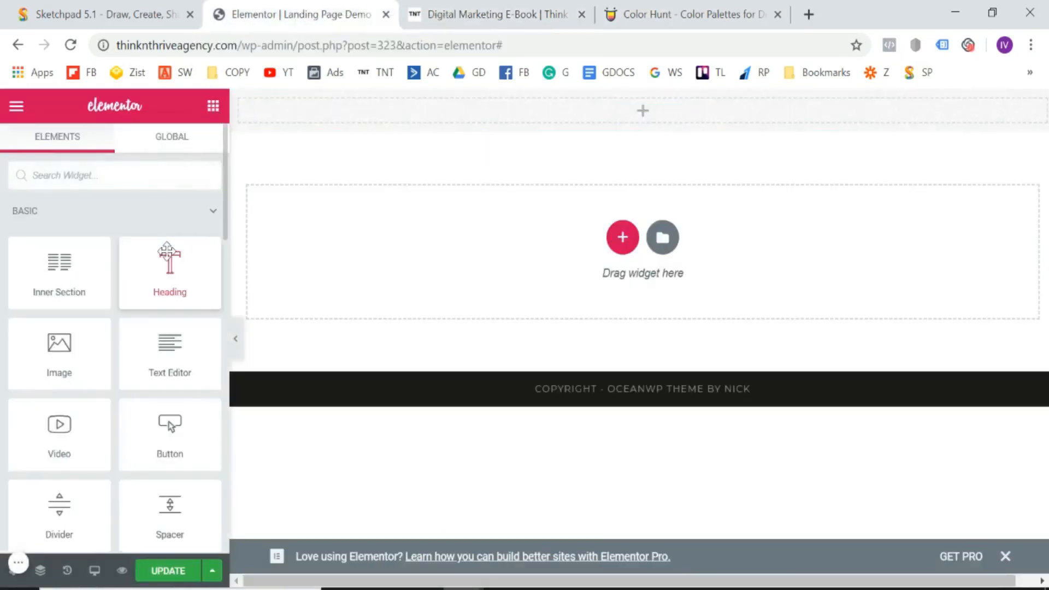
pyautogui.moveTo(167, 252); pyautogui.dragTo(645, 115)
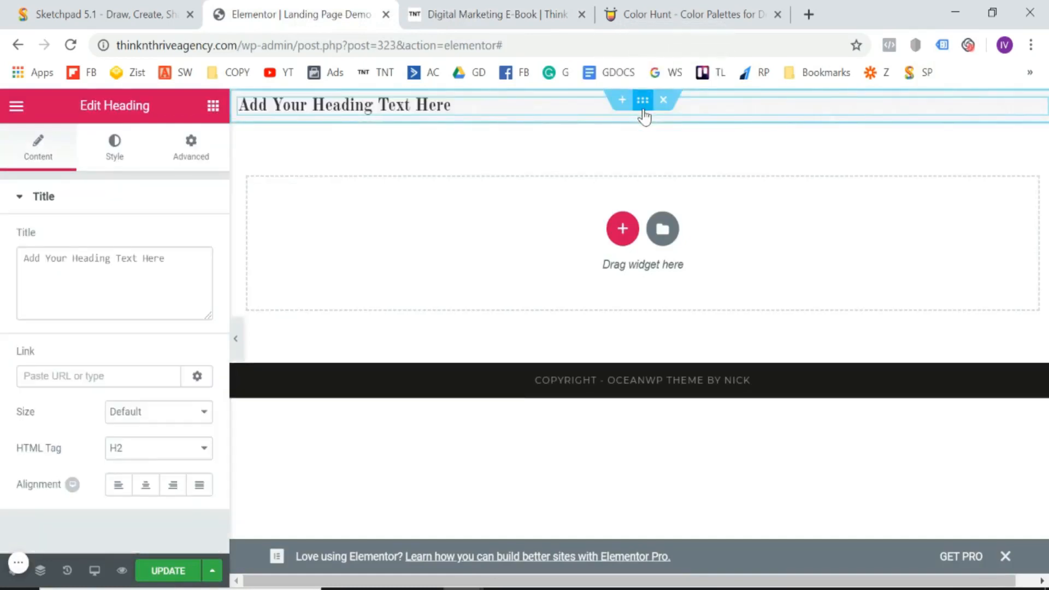
# - Compare with the e-book page and set the section's boxed content width to 900
pyautogui.click(463, 8)
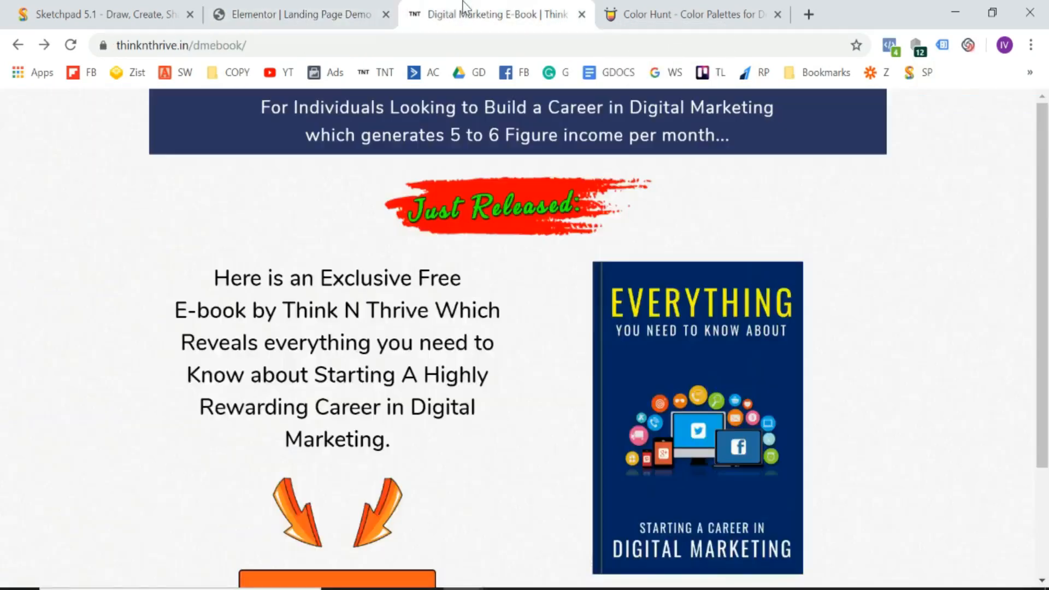
pyautogui.click(273, 3)
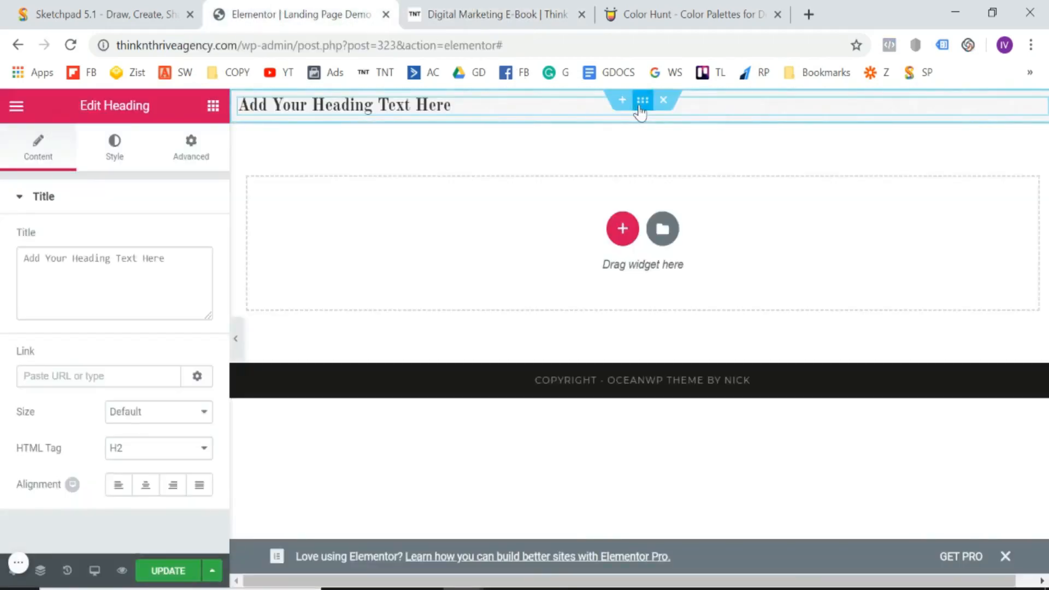
pyautogui.click(639, 109)
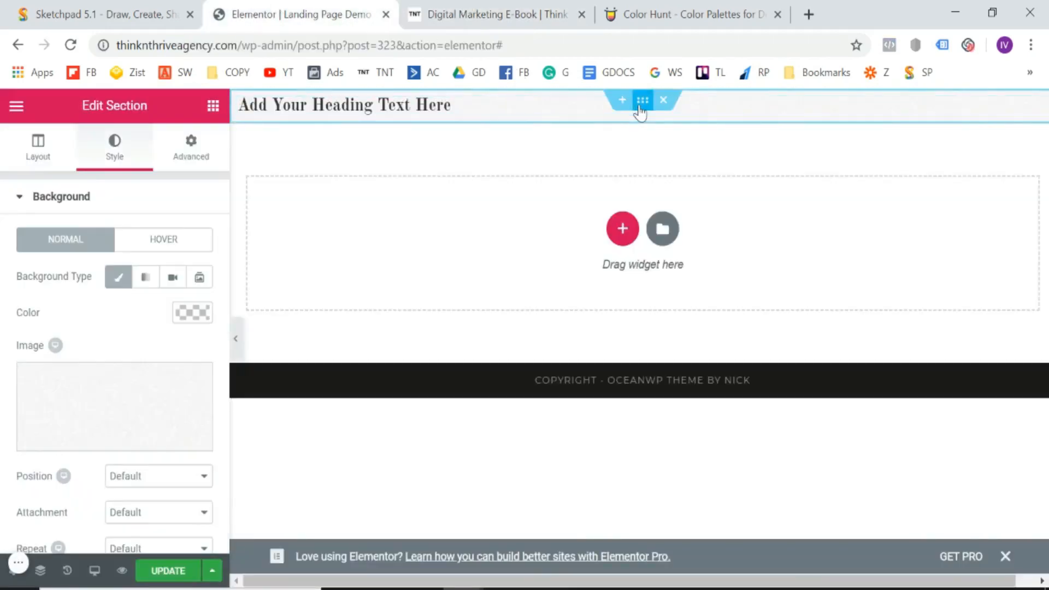
pyautogui.click(41, 157)
pyautogui.click(180, 339)
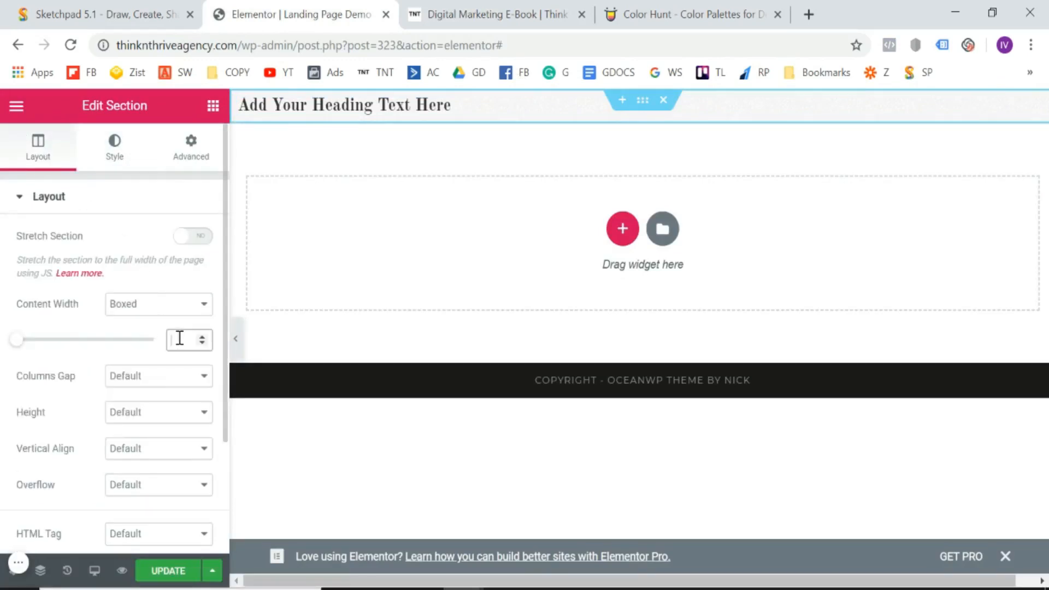
pyautogui.write('900')
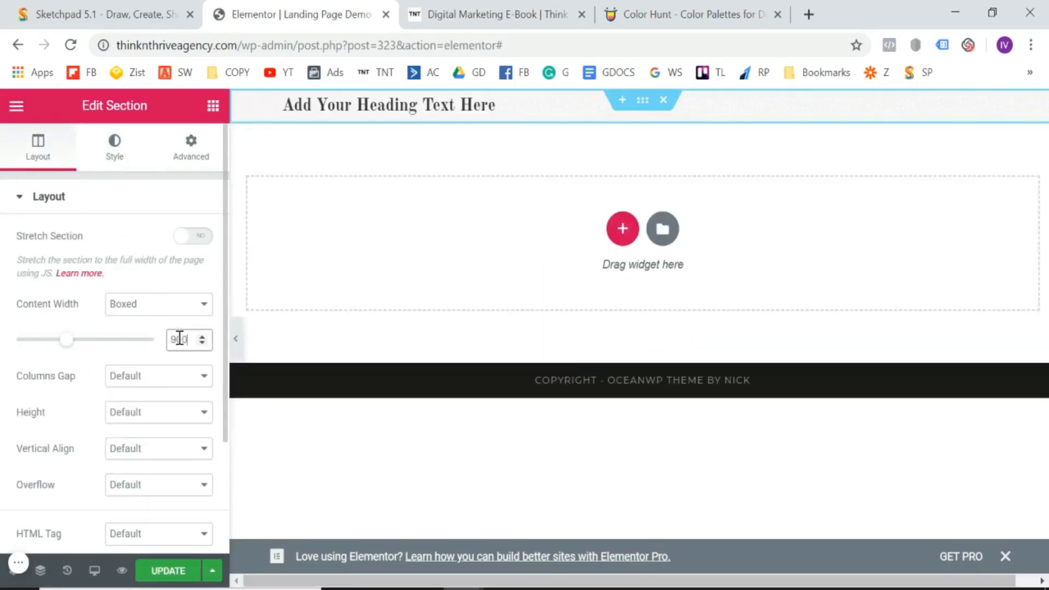
pyautogui.click(1, 338)
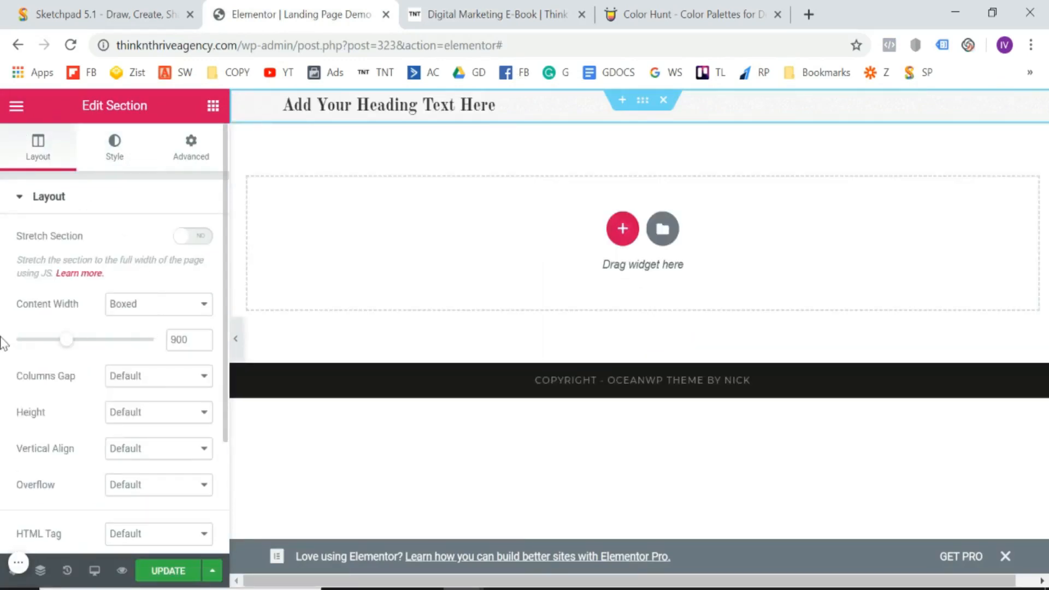
# - Copy the "For Individuals Looking to Build a Career in Digital Marketing" headline from the e-book page and replace the heading's title with it
pyautogui.click(458, 5)
pyautogui.moveTo(260, 107); pyautogui.dragTo(770, 159)
pyautogui.hotkey('ctrl', 'c')
pyautogui.click(284, 13)
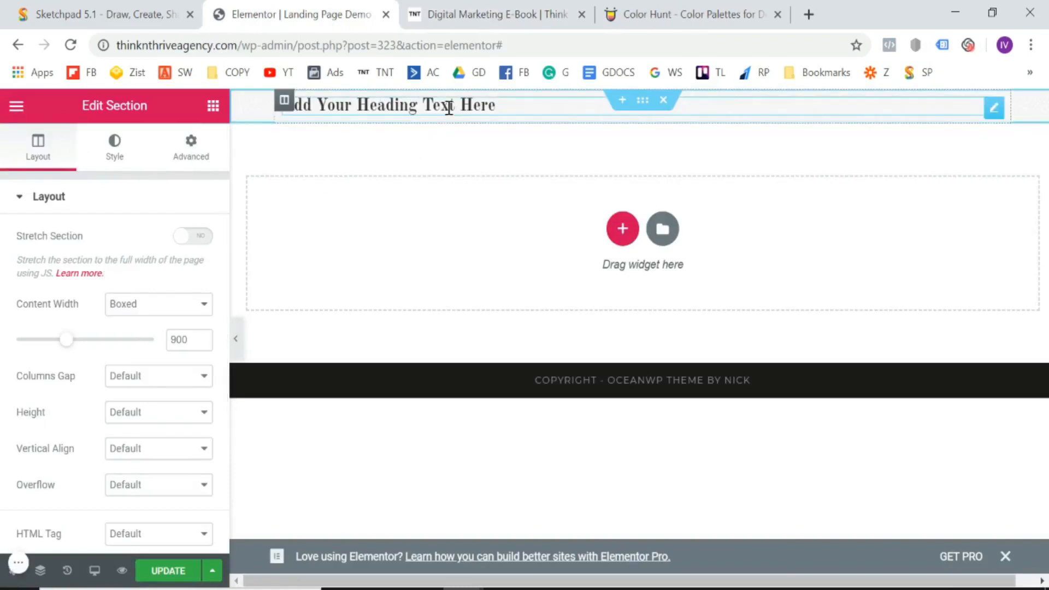
pyautogui.click(277, 105)
pyautogui.tripleClick(129, 318)
pyautogui.press('BackSpace')
pyautogui.hotkey('ctrl', 'v')
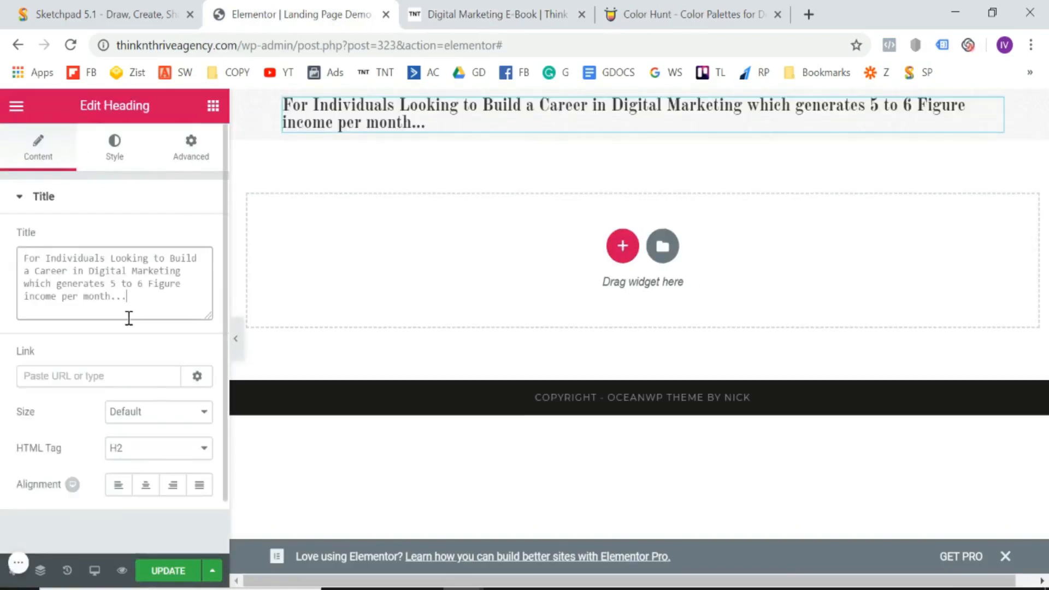
# - Set the heading's typography family to Nunito
pyautogui.click(121, 156)
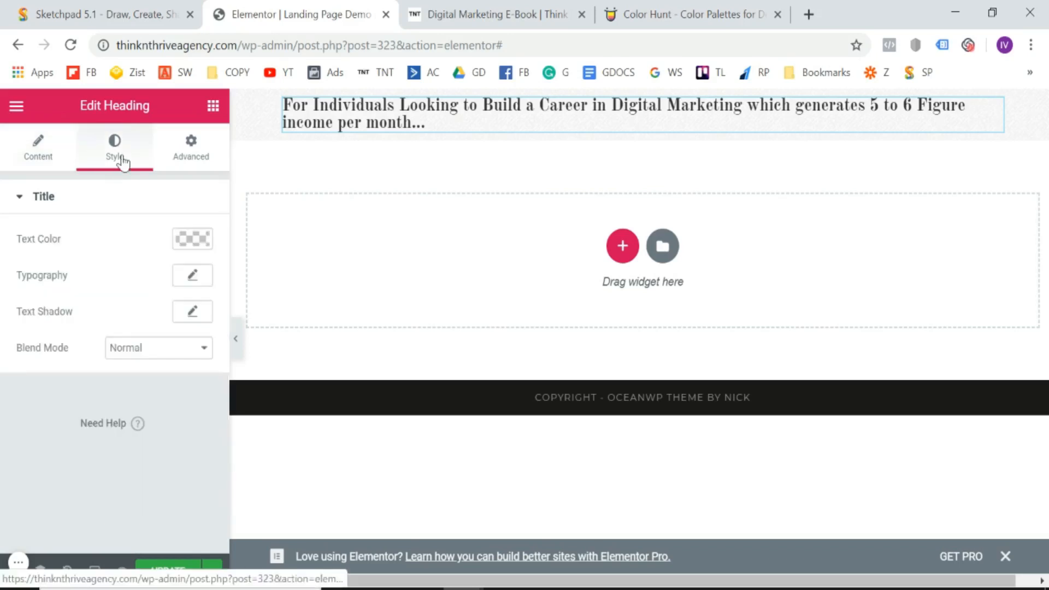
pyautogui.click(193, 278)
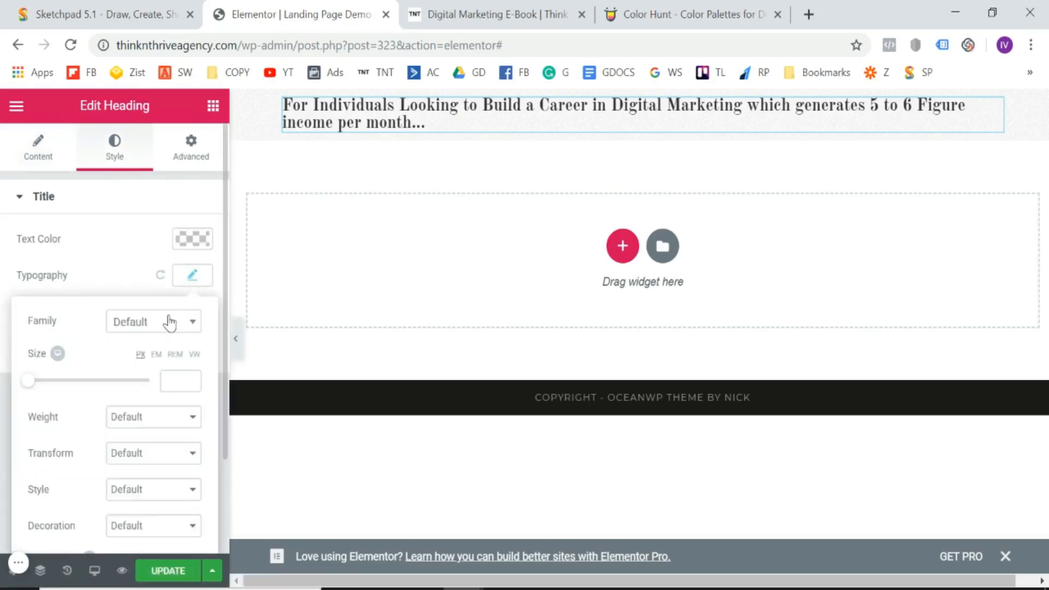
pyautogui.click(169, 323)
pyautogui.write('nuini')
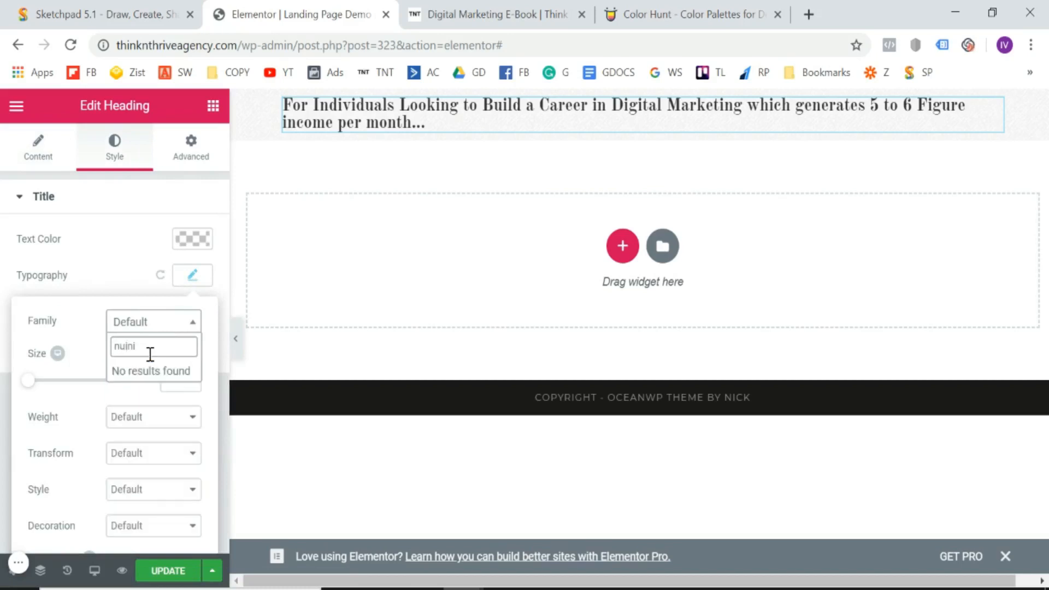
pyautogui.press('BackSpace')
pyautogui.press('BackSpace')
pyautogui.press('BackSpace')
pyautogui.write('ni')
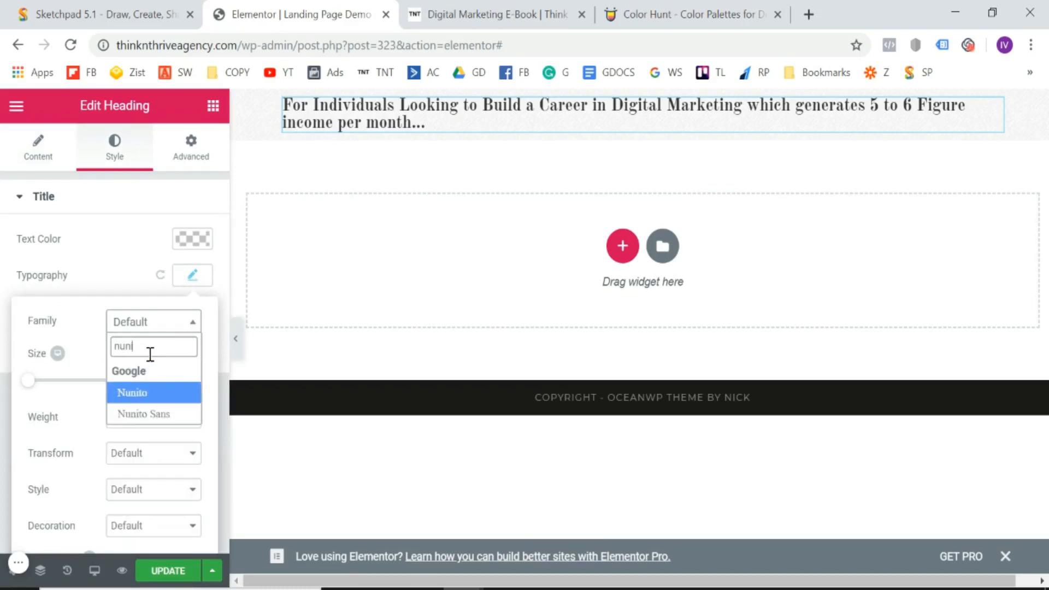
pyautogui.click(156, 401)
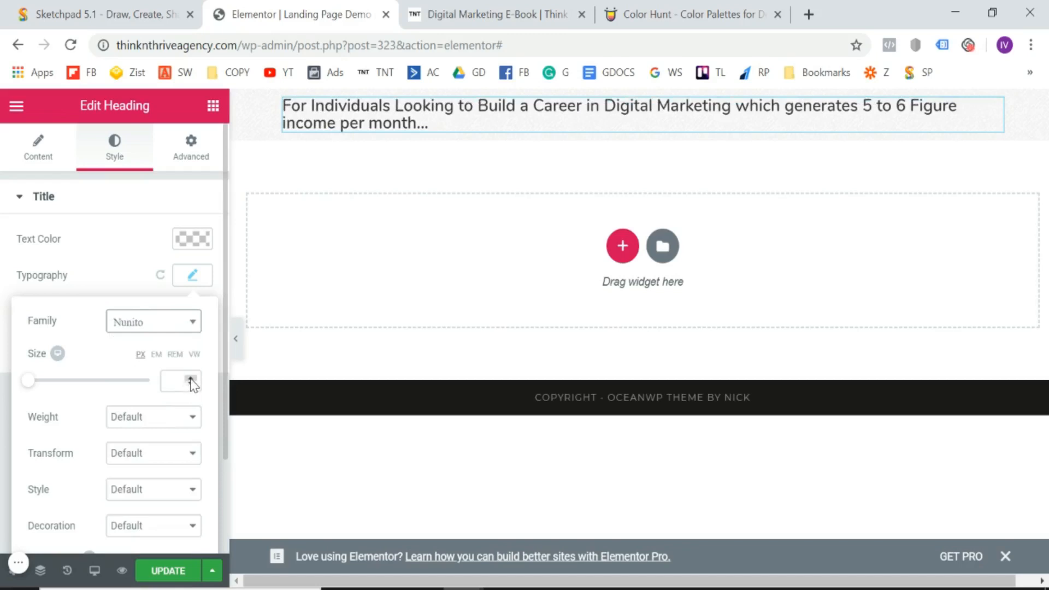
# - Set the heading's font size to 22 px and centre its text
pyautogui.click(192, 378)
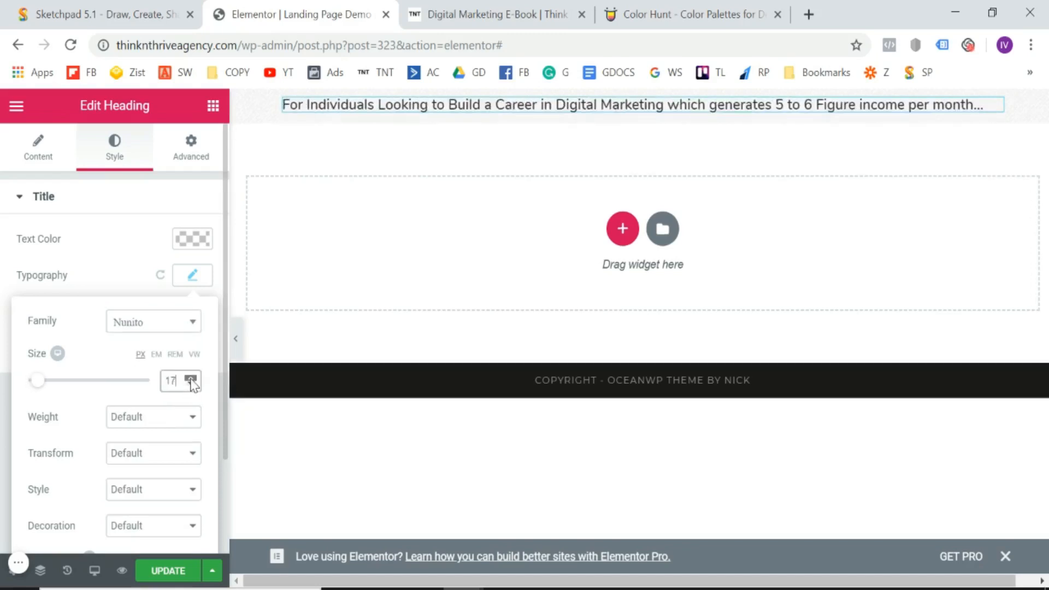
pyautogui.click(464, 11)
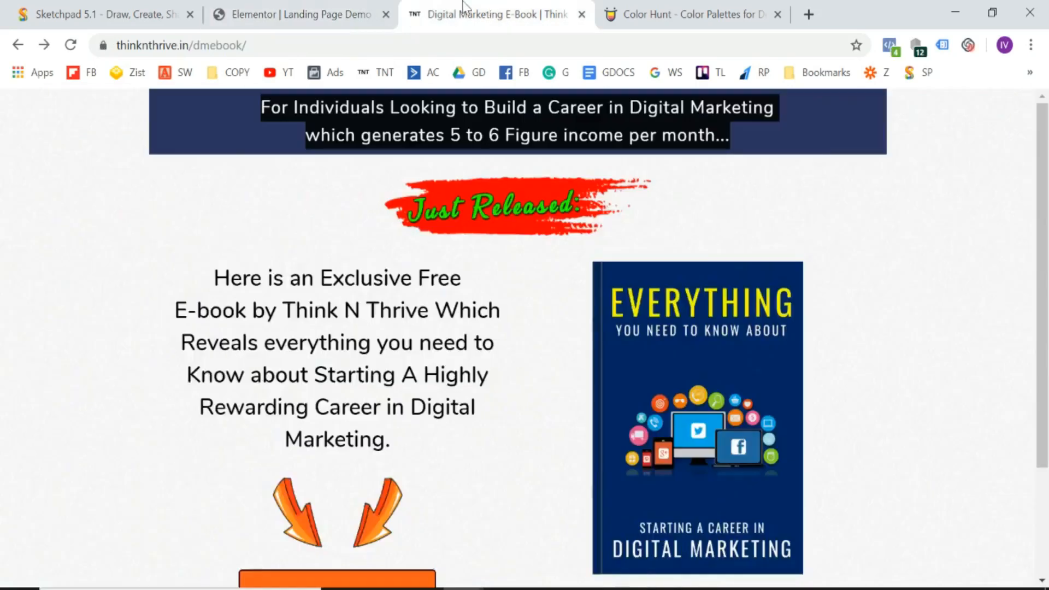
pyautogui.click(295, 15)
pyautogui.scroll(-2, 202, 499)
pyautogui.scroll(2, 135, 456)
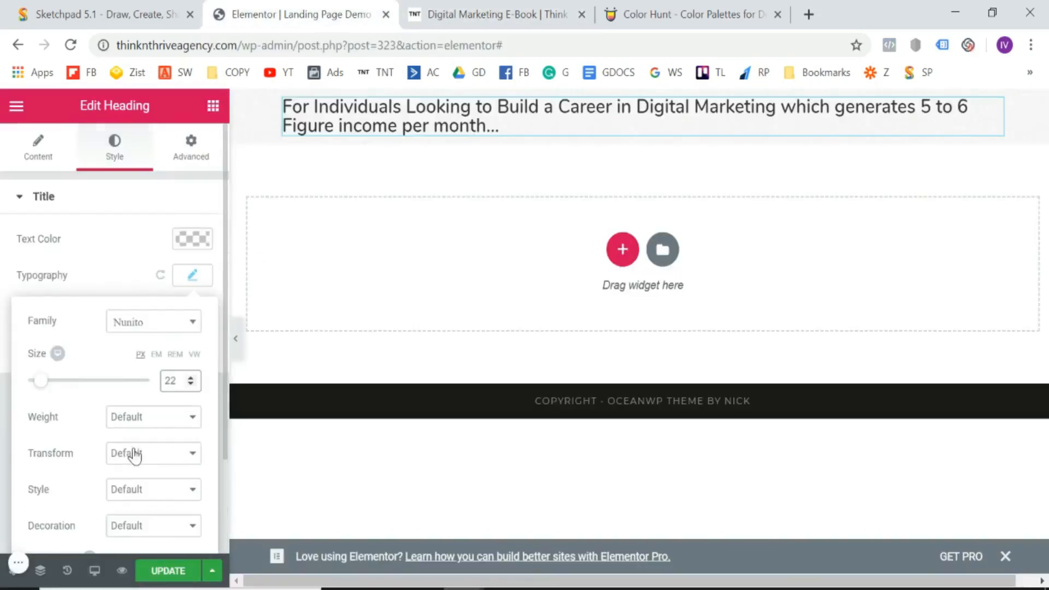
pyautogui.click(40, 160)
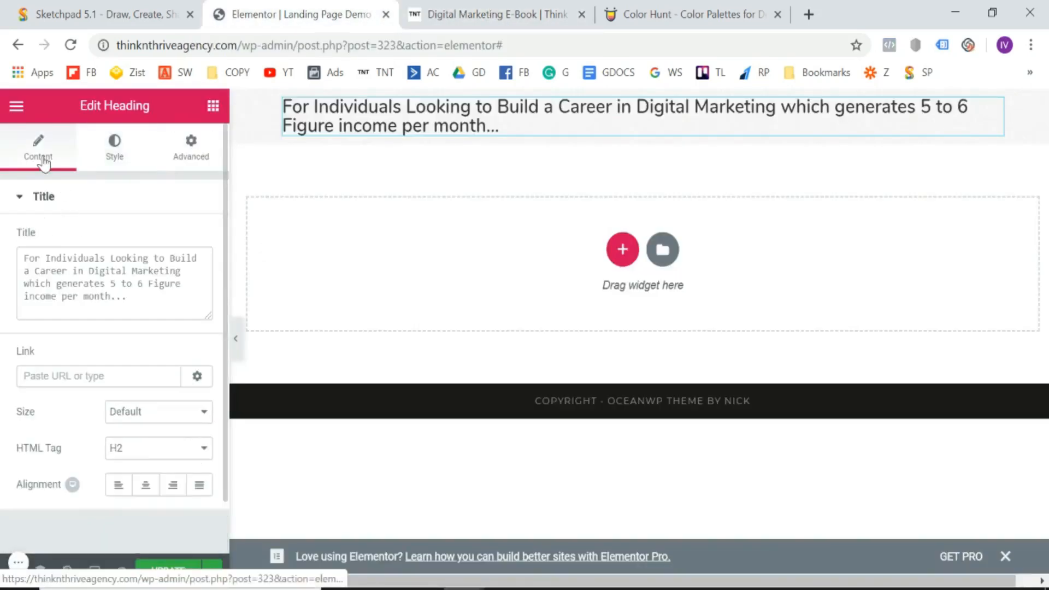
pyautogui.click(146, 484)
# - Check the headline's line split on the e-book page and insert a line break after "Digital Marketing" in the heading
pyautogui.click(526, 8)
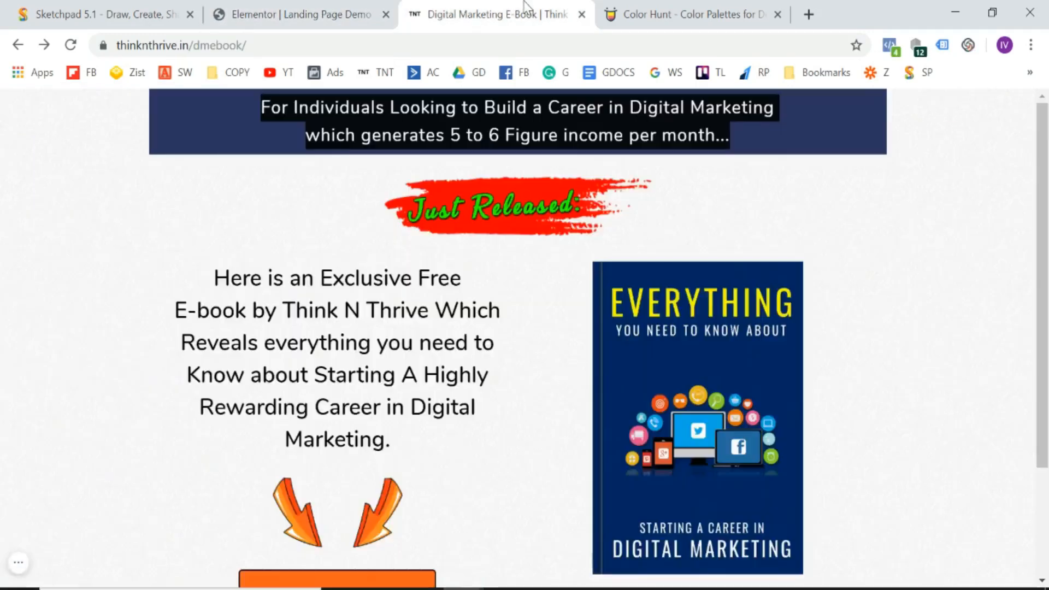
pyautogui.click(713, 119)
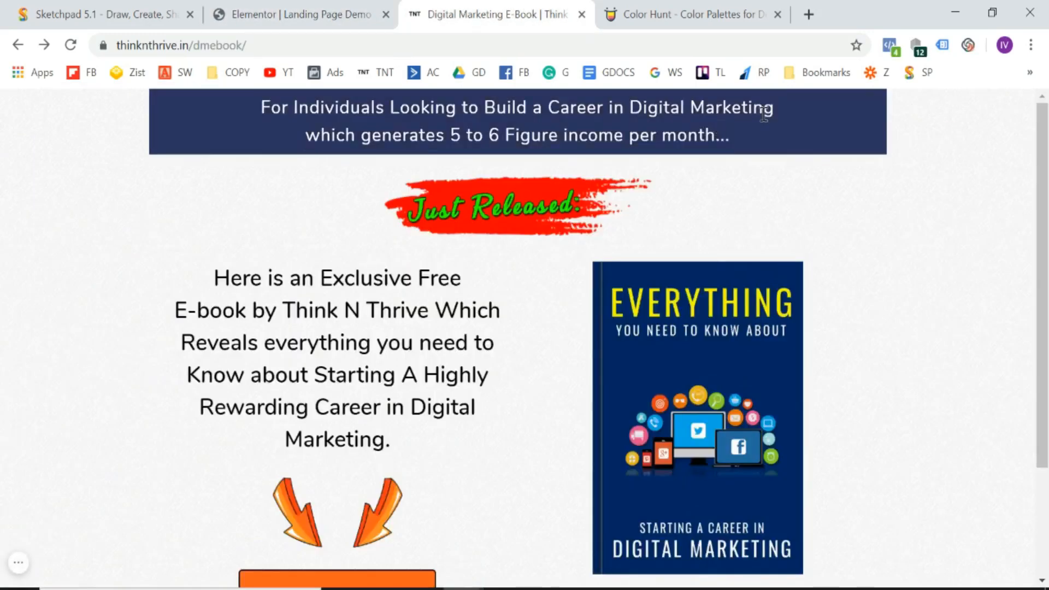
pyautogui.click(377, 11)
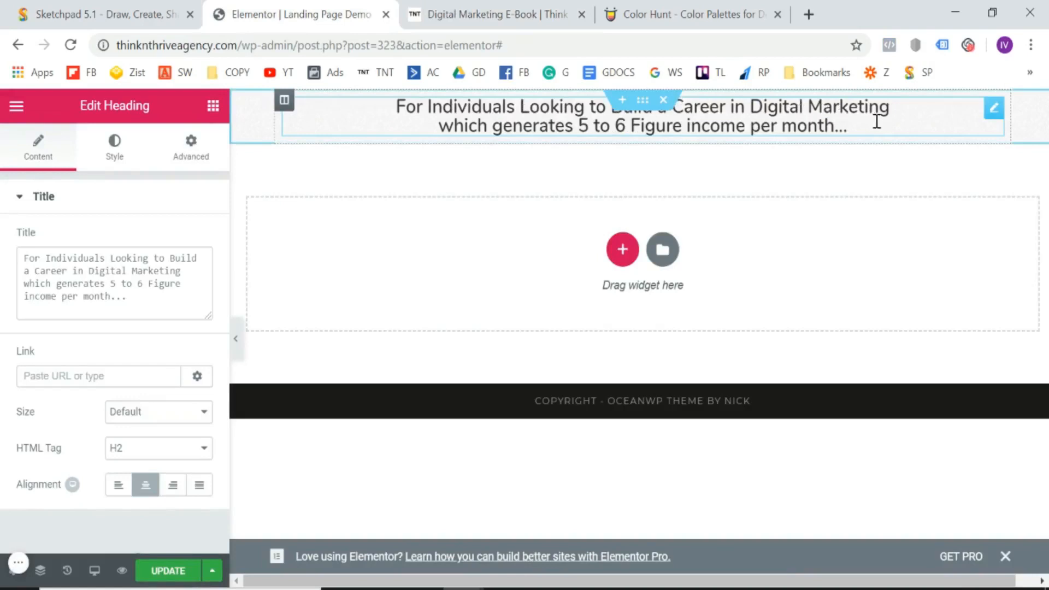
pyautogui.click(911, 108)
pyautogui.press('Delete')
pyautogui.hotkey('shift', 'Return')
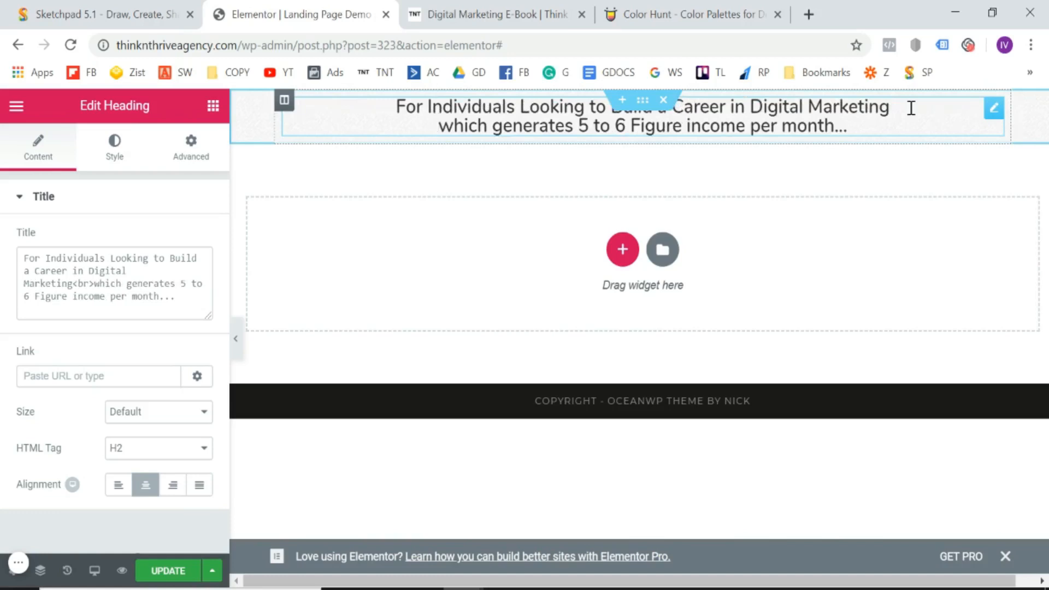
# - Update the page, preview it without the editing panel and return to editing
pyautogui.click(169, 571)
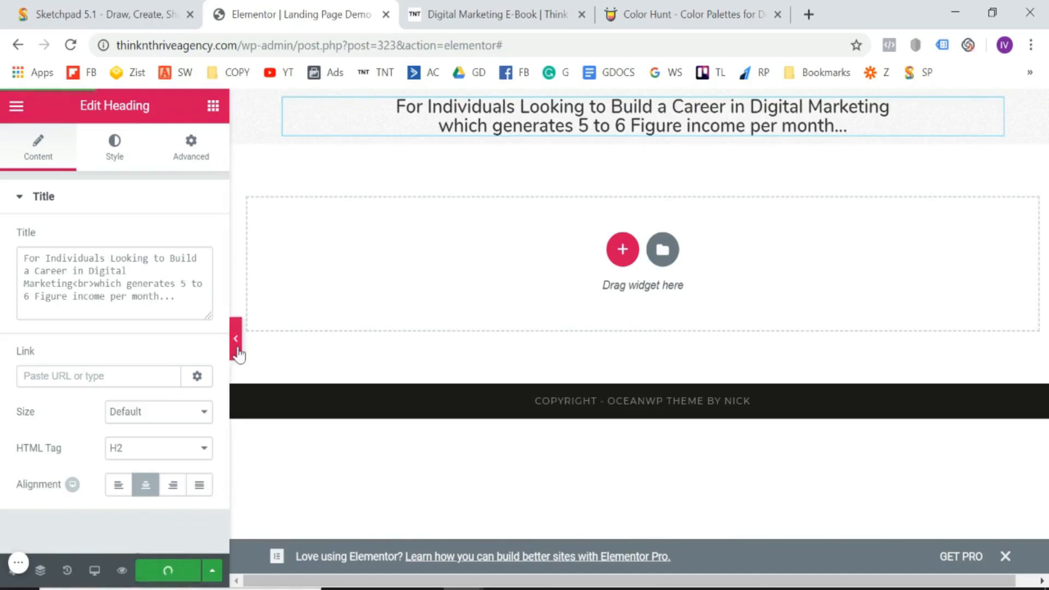
pyautogui.click(237, 349)
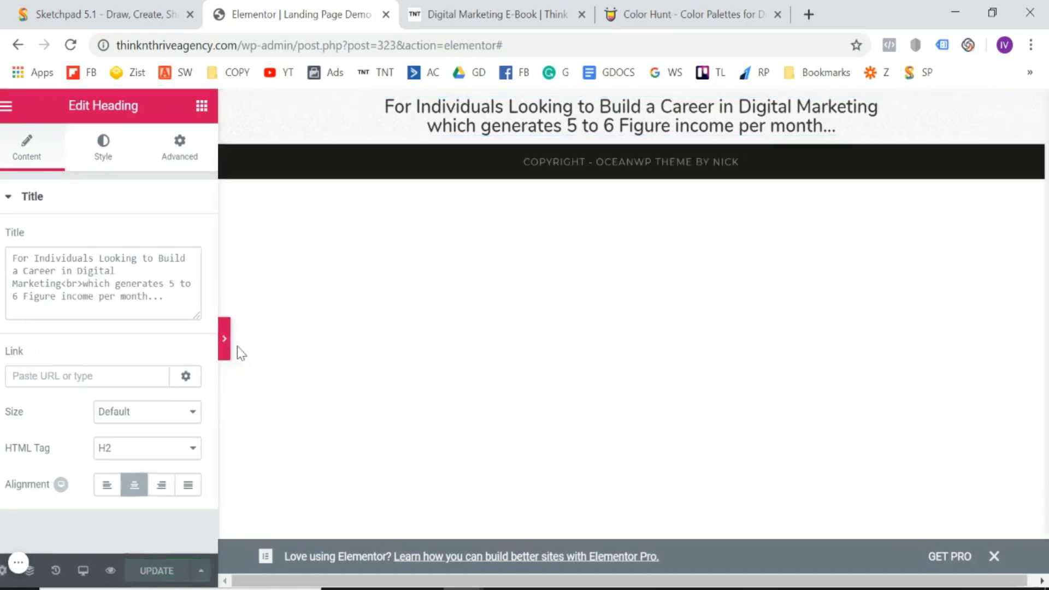
pyautogui.click(5, 341)
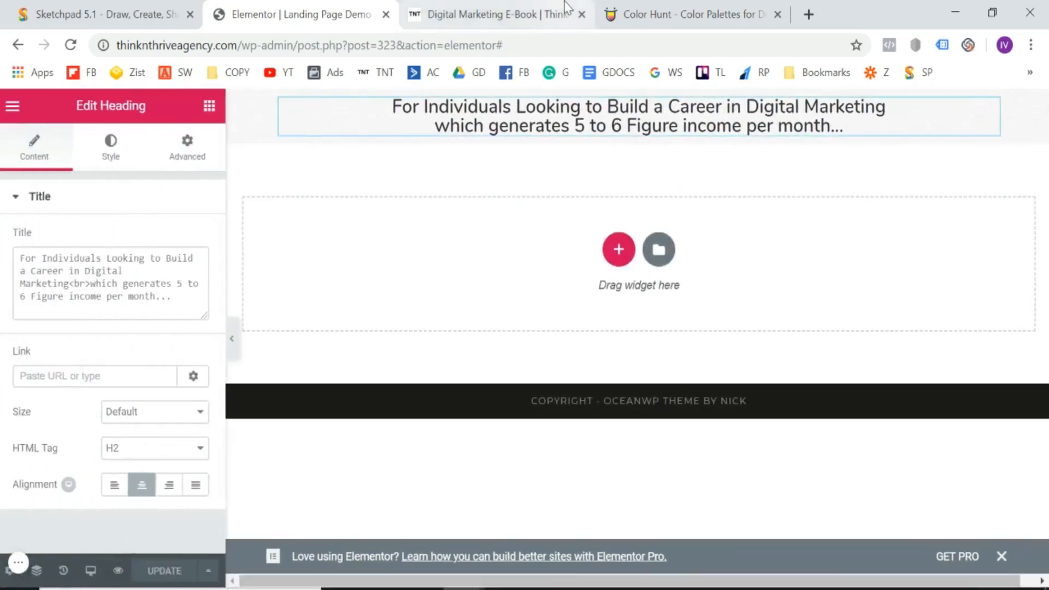
# - Check the e-book page's headline colours, pick a colour from a Color Hunt palette and return to the Elementor page
pyautogui.click(552, 16)
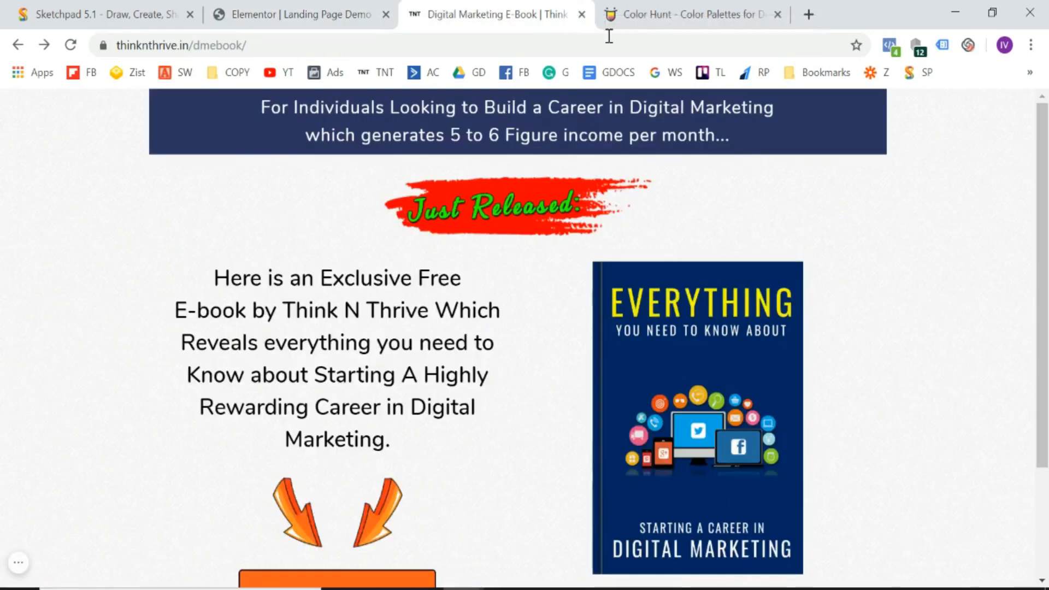
pyautogui.click(640, 16)
pyautogui.scroll(1, 328, 410)
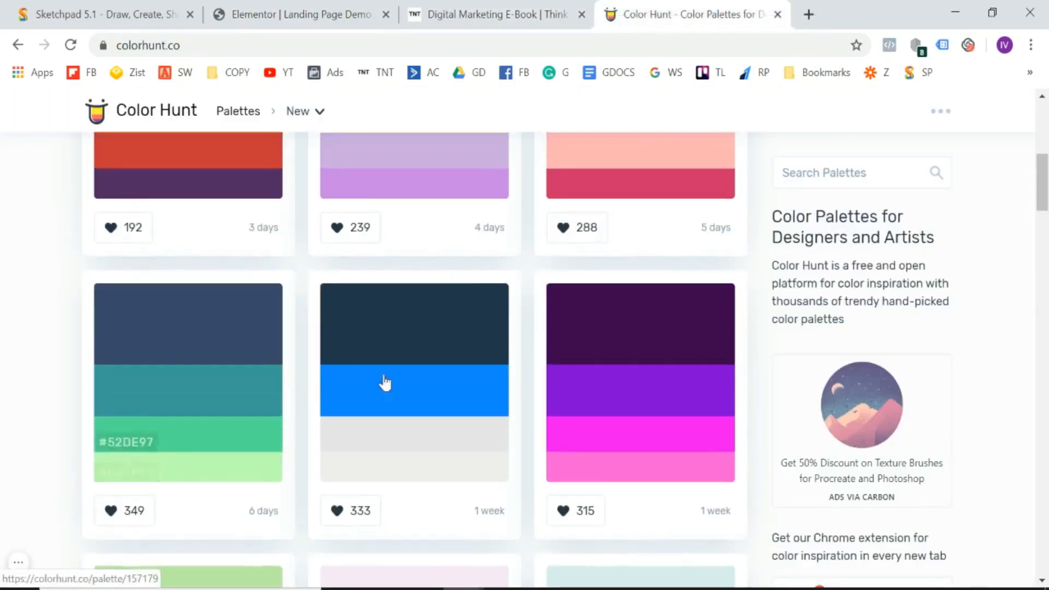
pyautogui.click(579, 361)
pyautogui.click(301, 15)
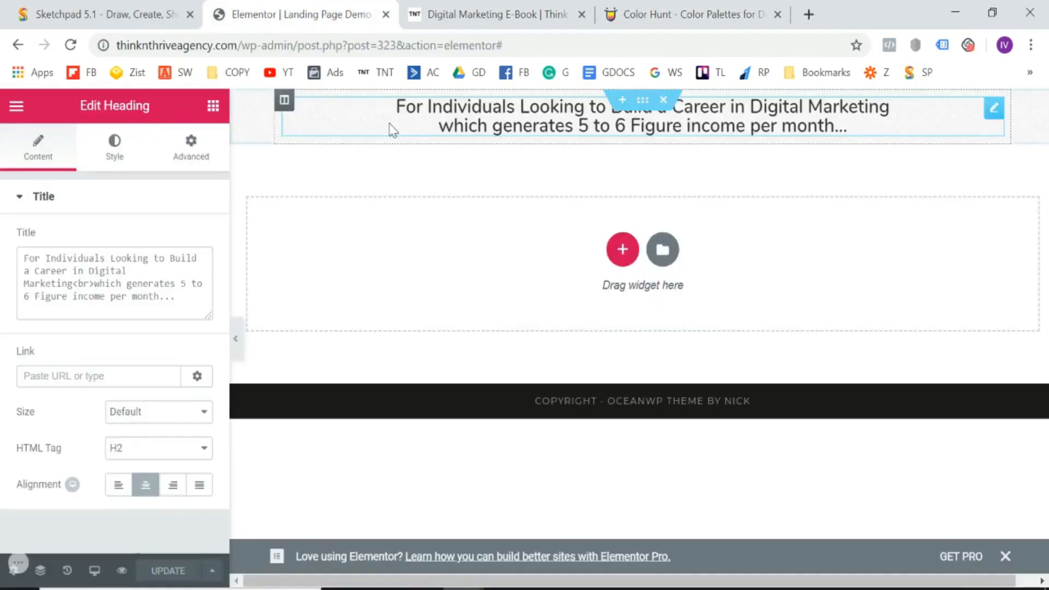
# - Give the headline's column a classic solid background in the colour #3b064d
pyautogui.click(284, 100)
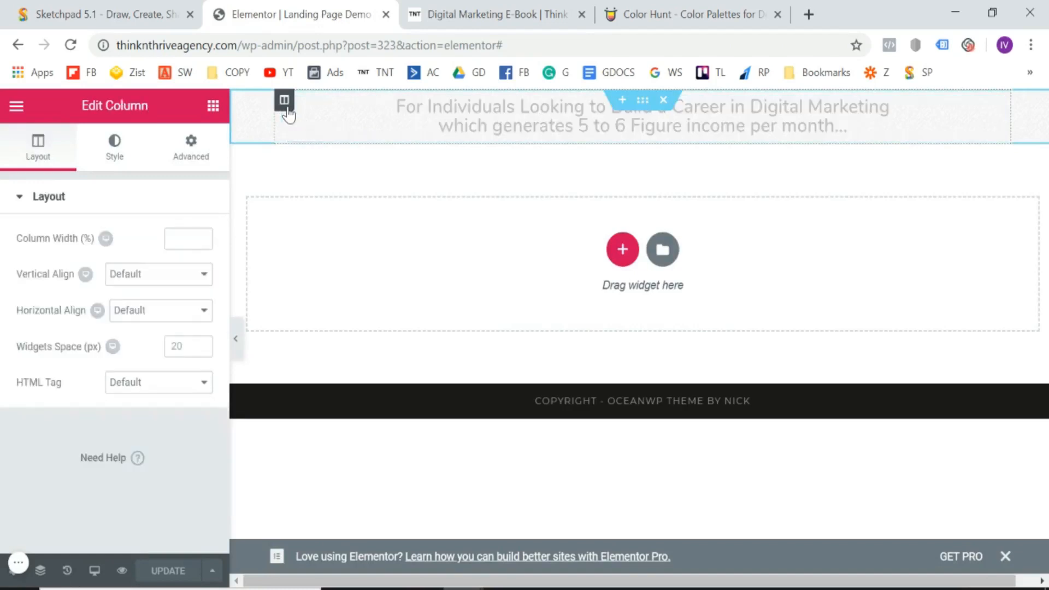
pyautogui.click(114, 156)
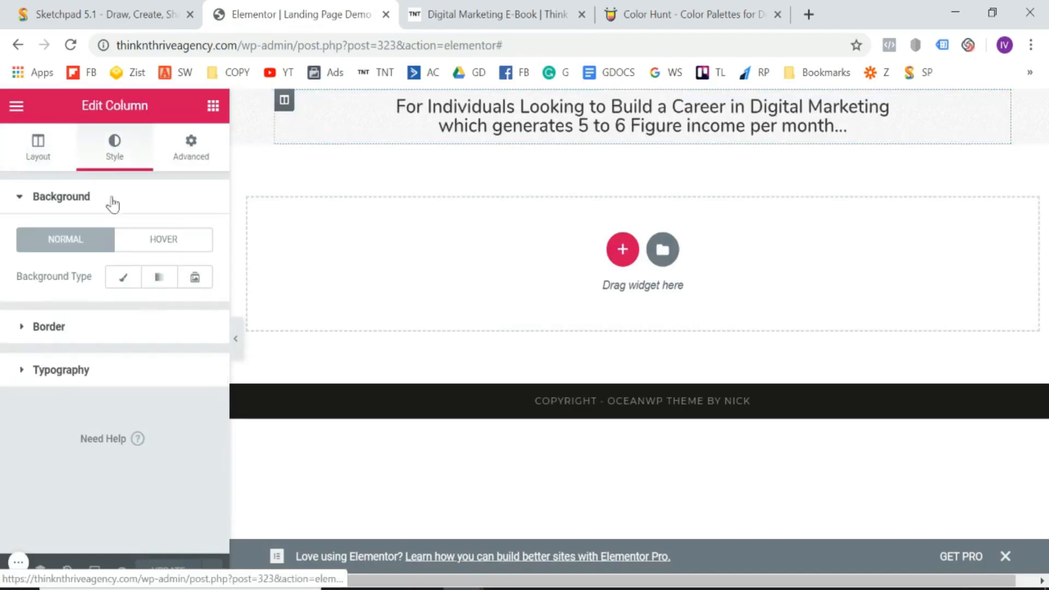
pyautogui.click(121, 279)
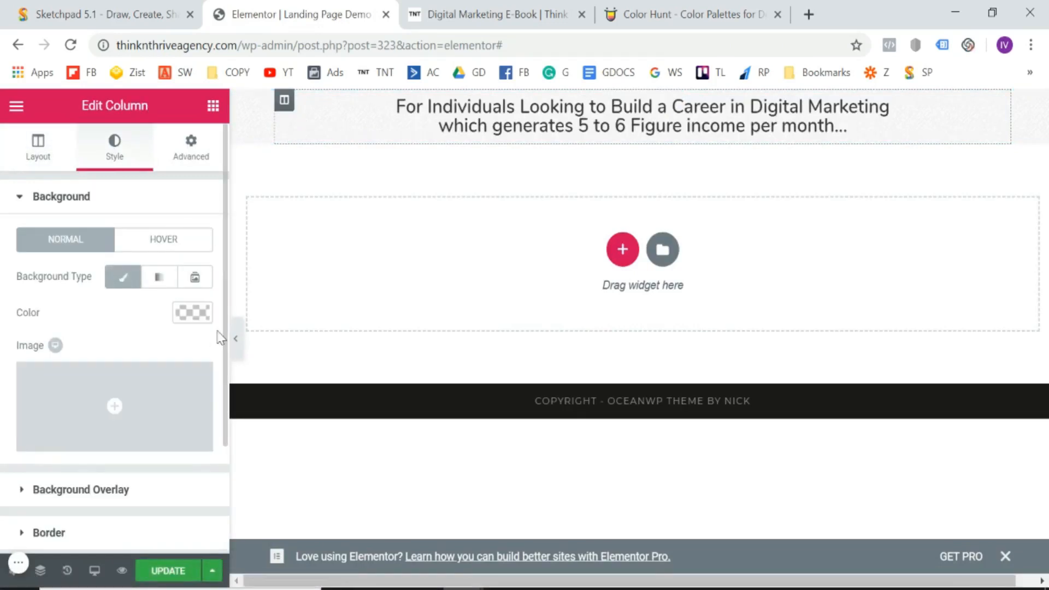
pyautogui.click(194, 315)
pyautogui.click(67, 313)
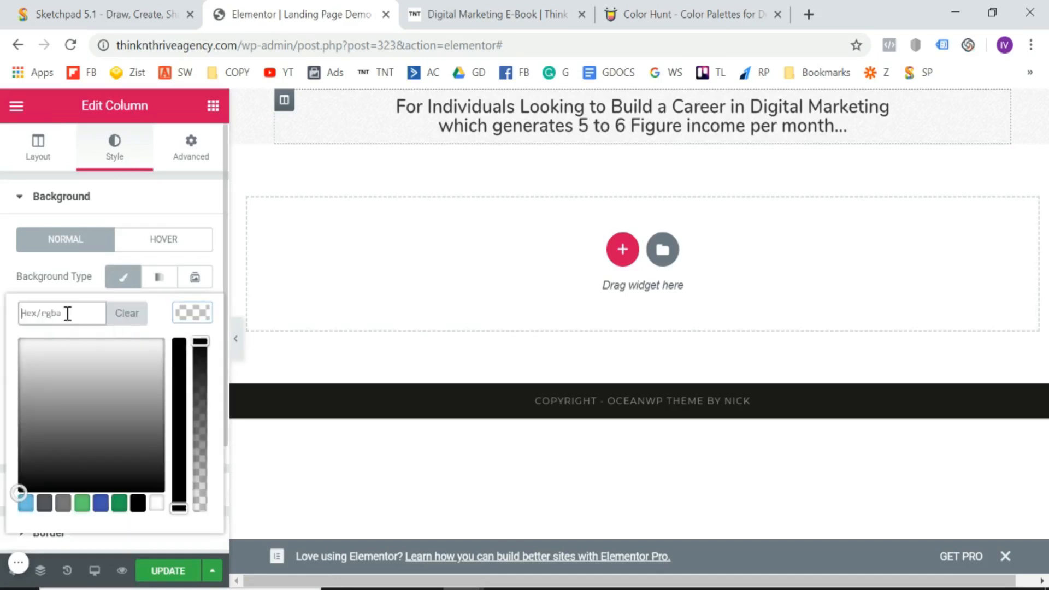
pyautogui.write('#3b064d')
pyautogui.click(3, 317)
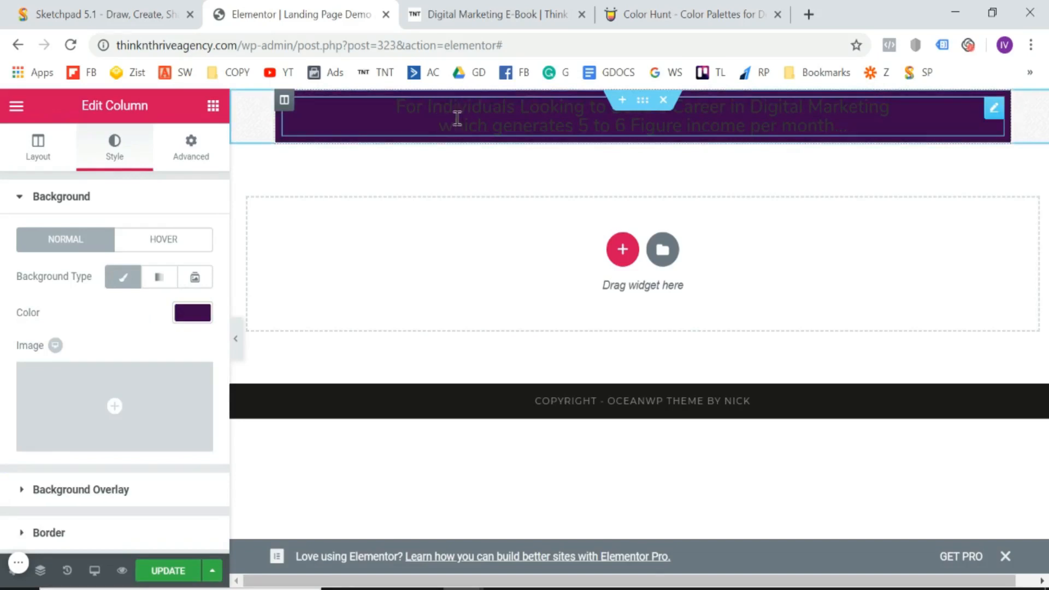
# - Set the headline's text colour to white
pyautogui.click(495, 121)
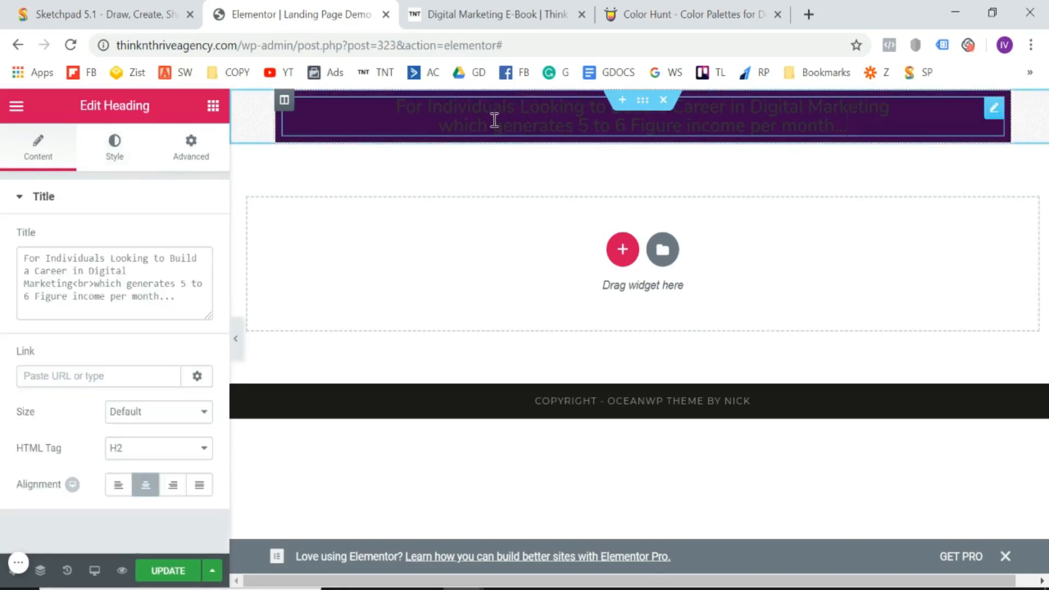
pyautogui.click(114, 146)
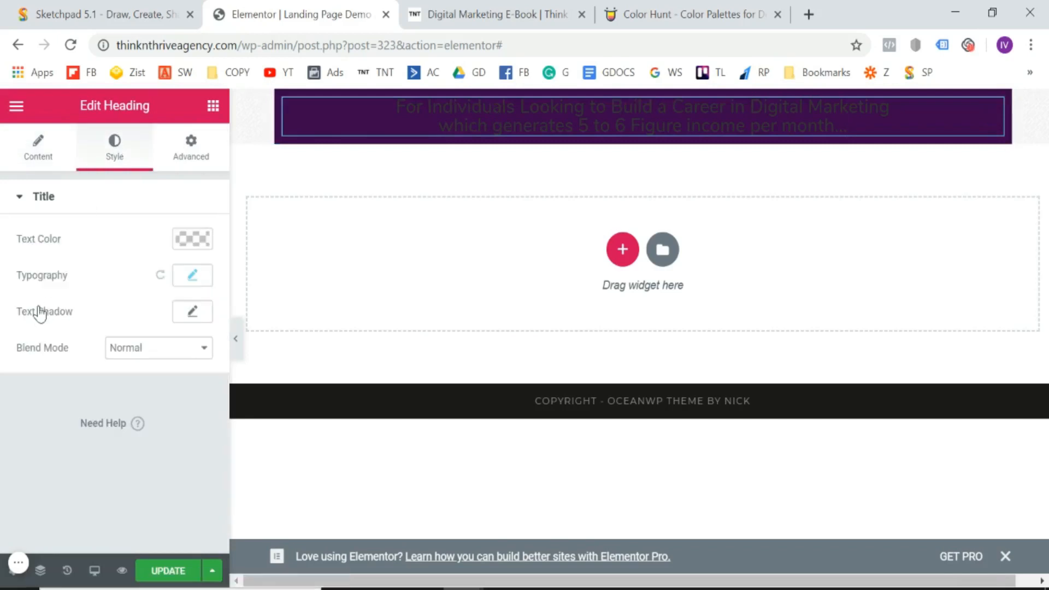
pyautogui.click(202, 247)
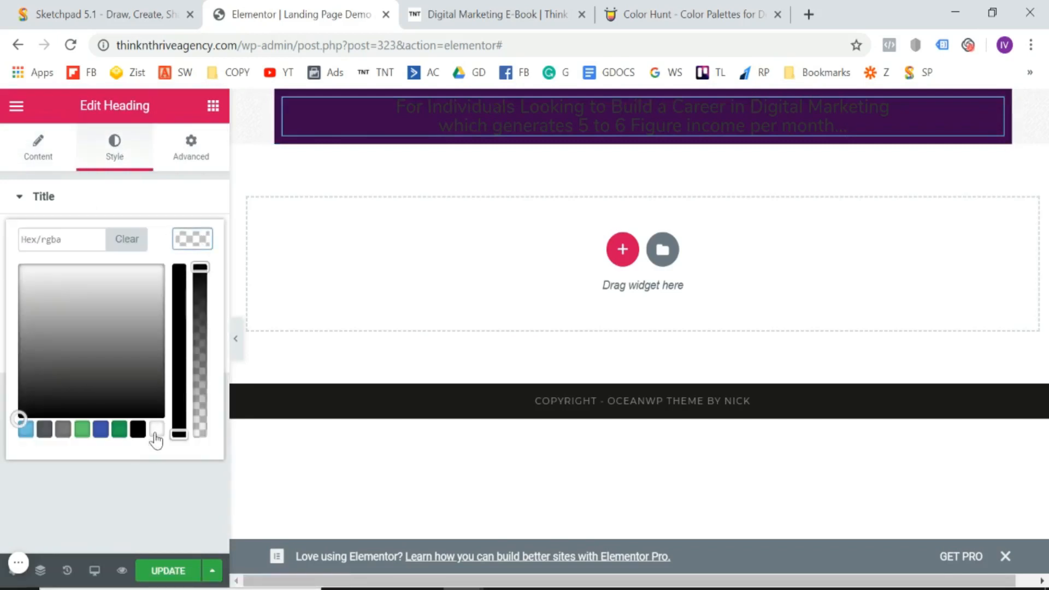
pyautogui.click(156, 432)
pyautogui.click(160, 481)
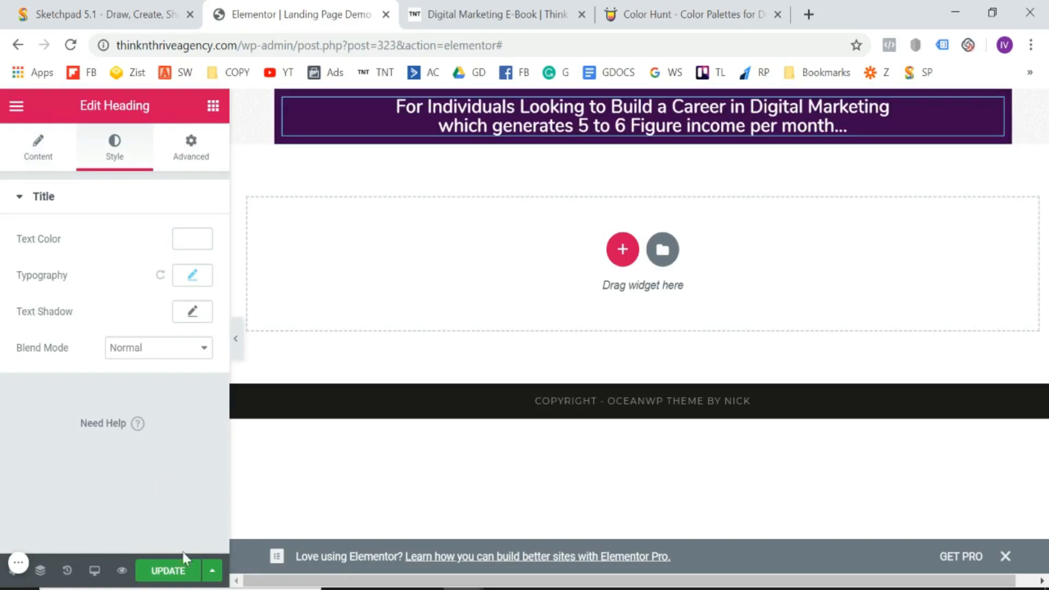
# - Update the page, compare it with the e-book page, and preview it without the editing panel before returning to editing
pyautogui.click(160, 576)
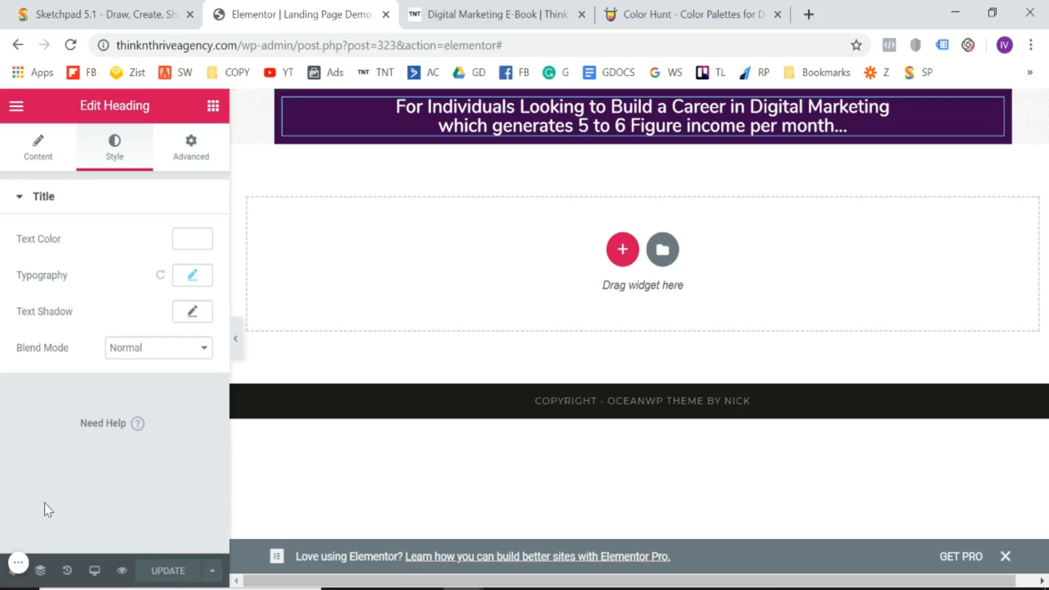
pyautogui.click(481, 14)
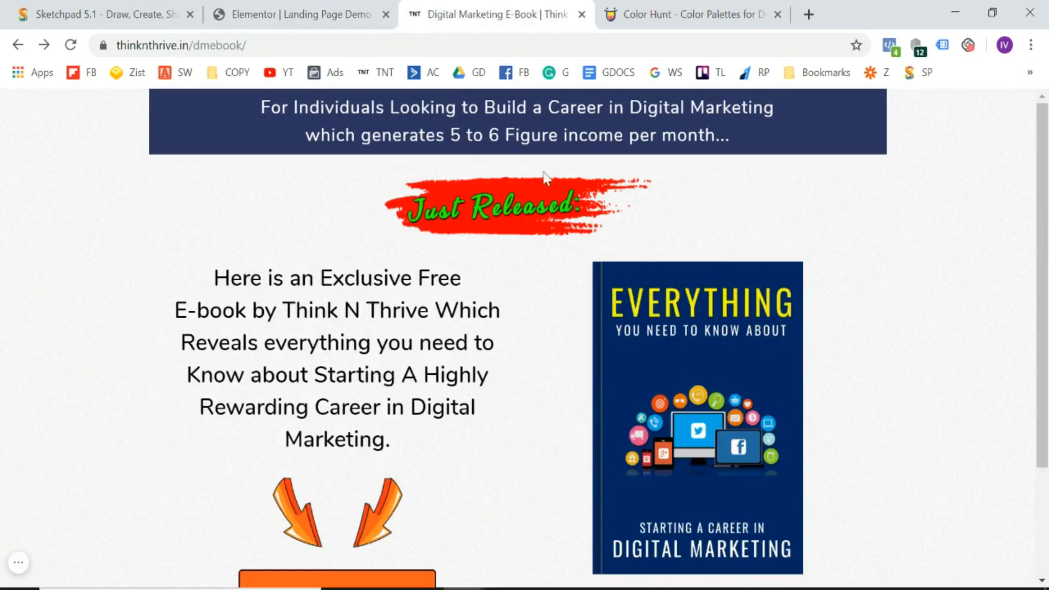
pyautogui.click(306, 7)
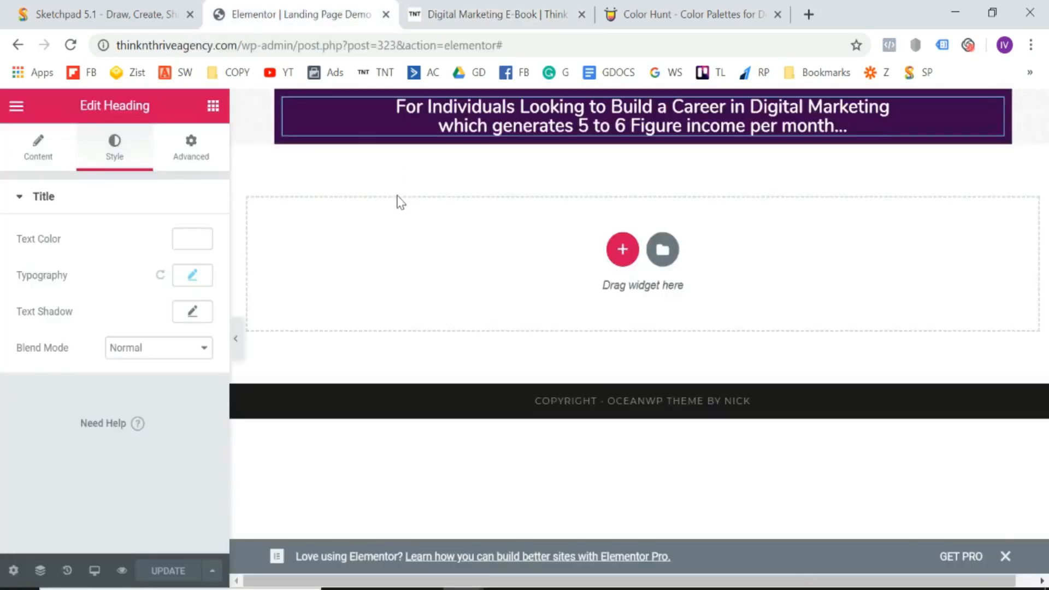
pyautogui.click(235, 347)
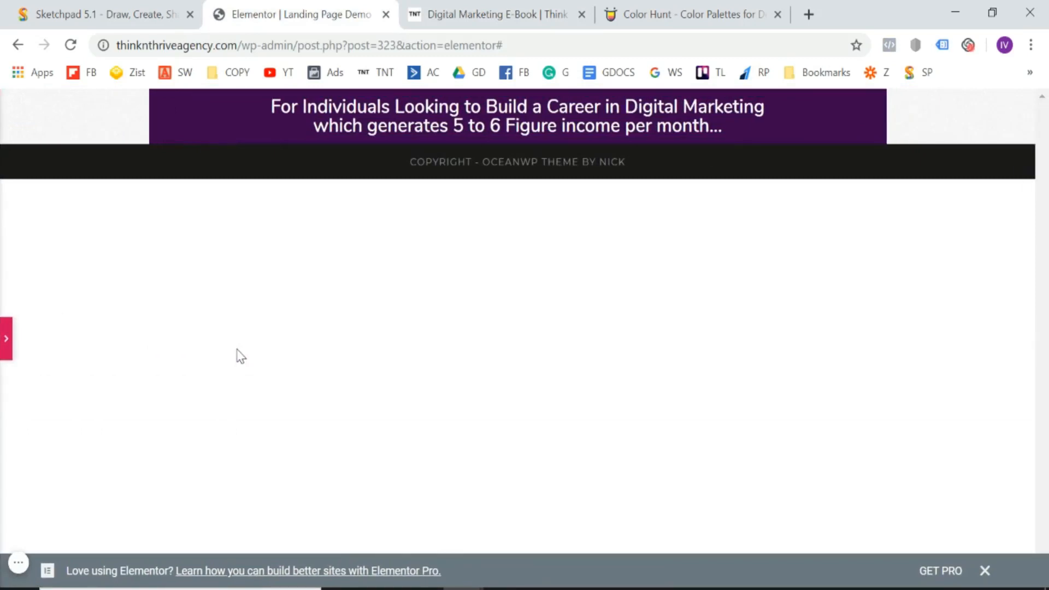
pyautogui.click(3, 337)
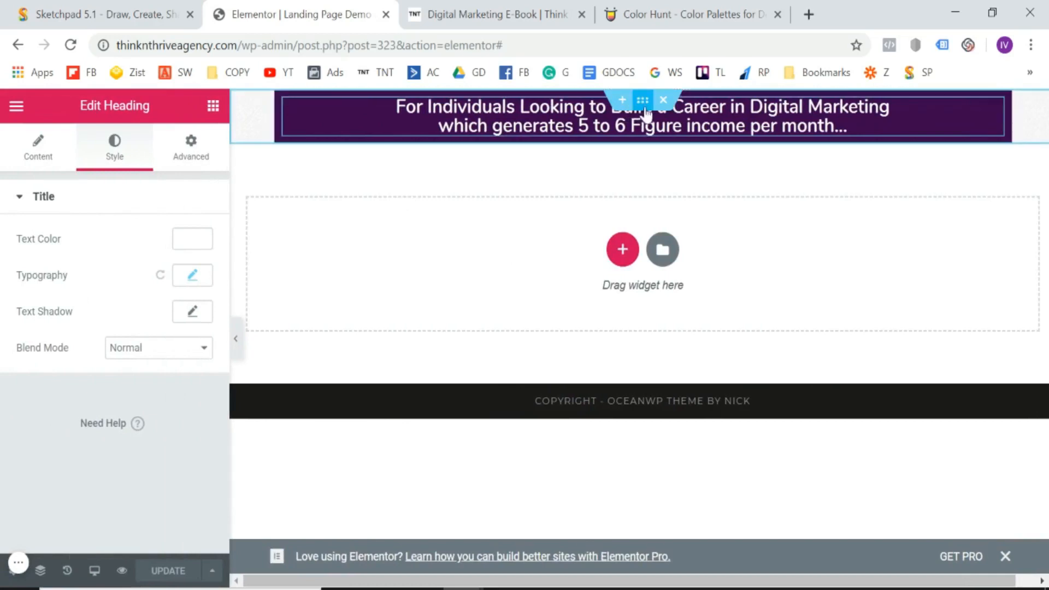
# - Duplicate the headline section and delete the copy's column to leave an empty section below
pyautogui.rightClick(646, 105)
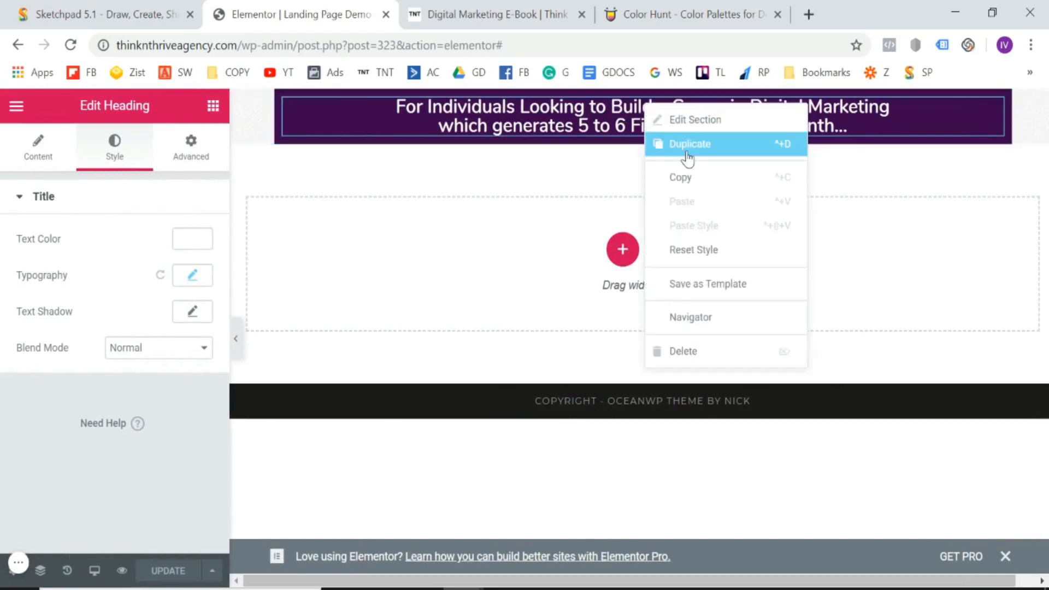
pyautogui.click(688, 159)
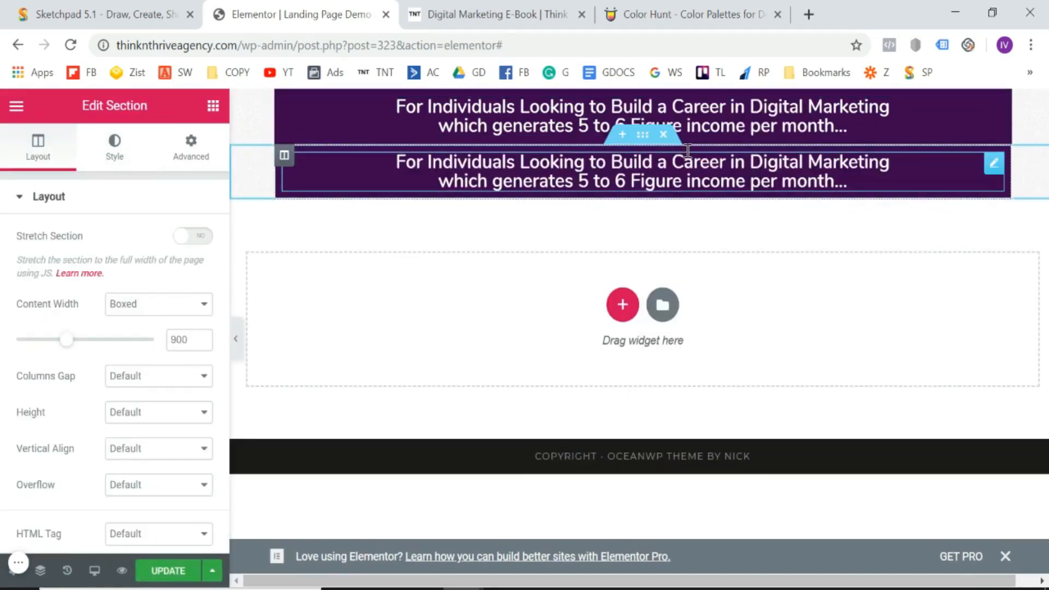
pyautogui.rightClick(283, 159)
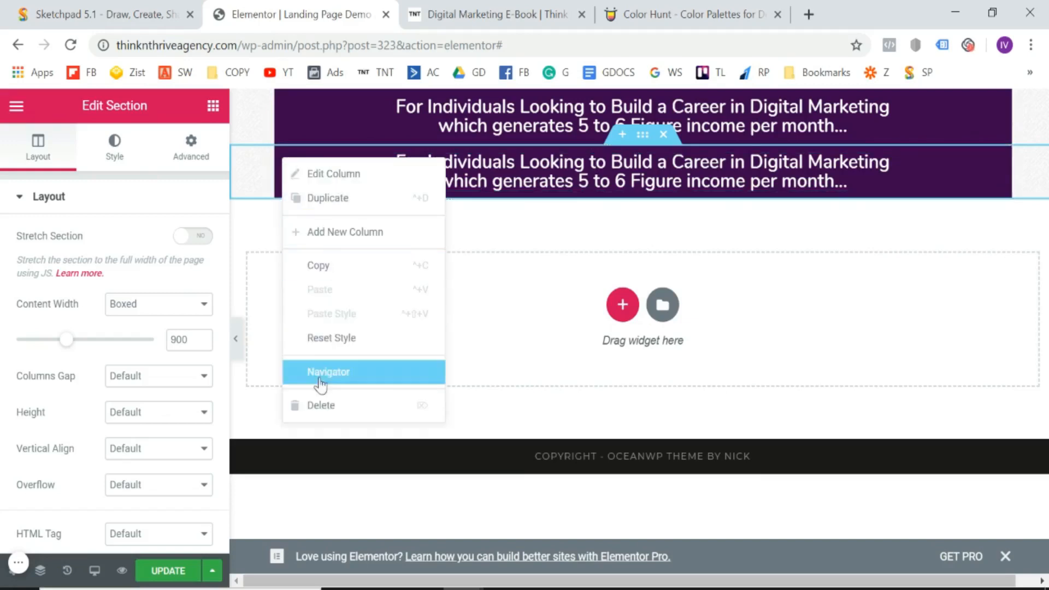
pyautogui.click(322, 406)
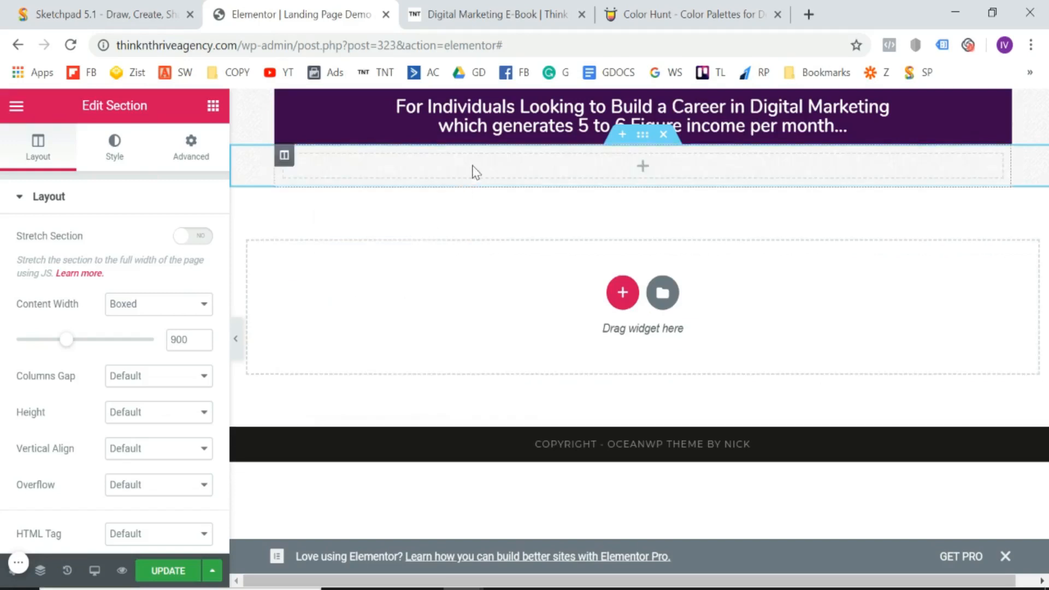
# - Check what follows the headline on the e-book page and add an Image widget to the empty section
pyautogui.click(481, 7)
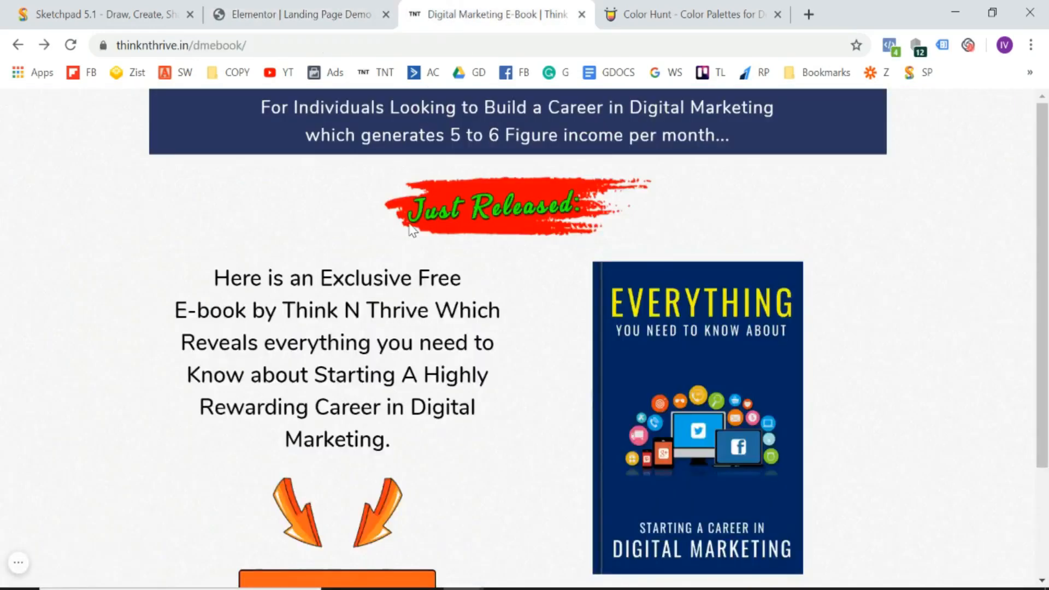
pyautogui.click(322, 13)
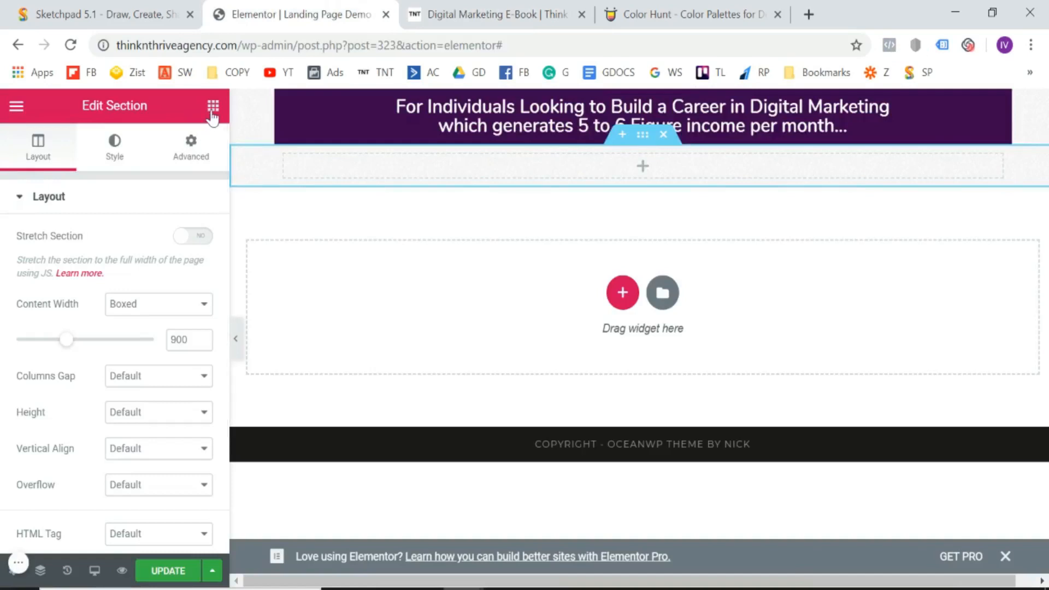
pyautogui.click(214, 107)
pyautogui.click(170, 172)
pyautogui.write('ima')
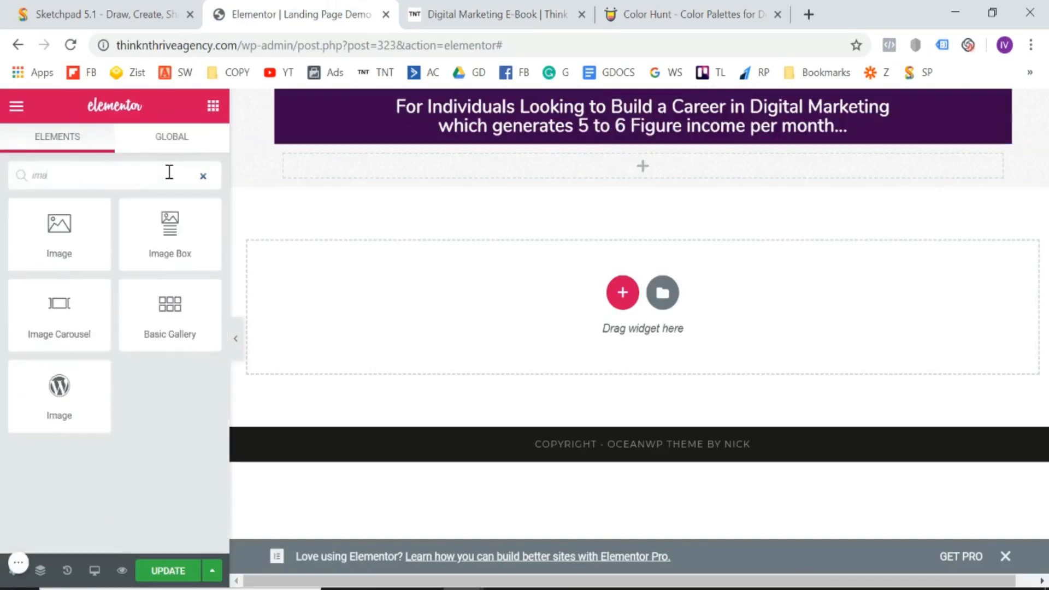
pyautogui.moveTo(54, 232); pyautogui.dragTo(650, 172)
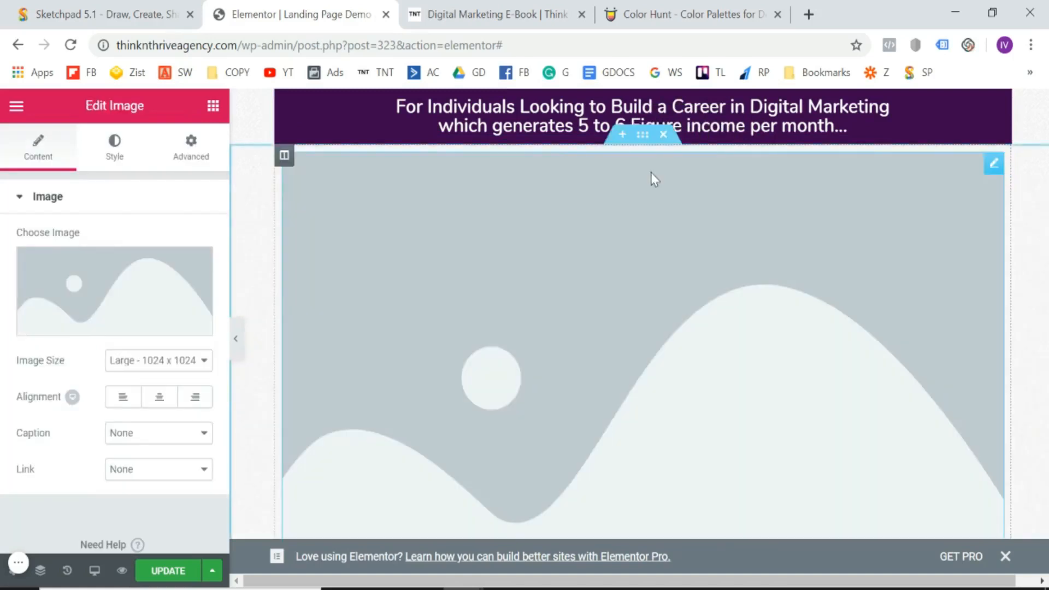
# - Insert Just-relesed-1-1.png from the media library into the image widget
pyautogui.scroll(-1, 3, 338)
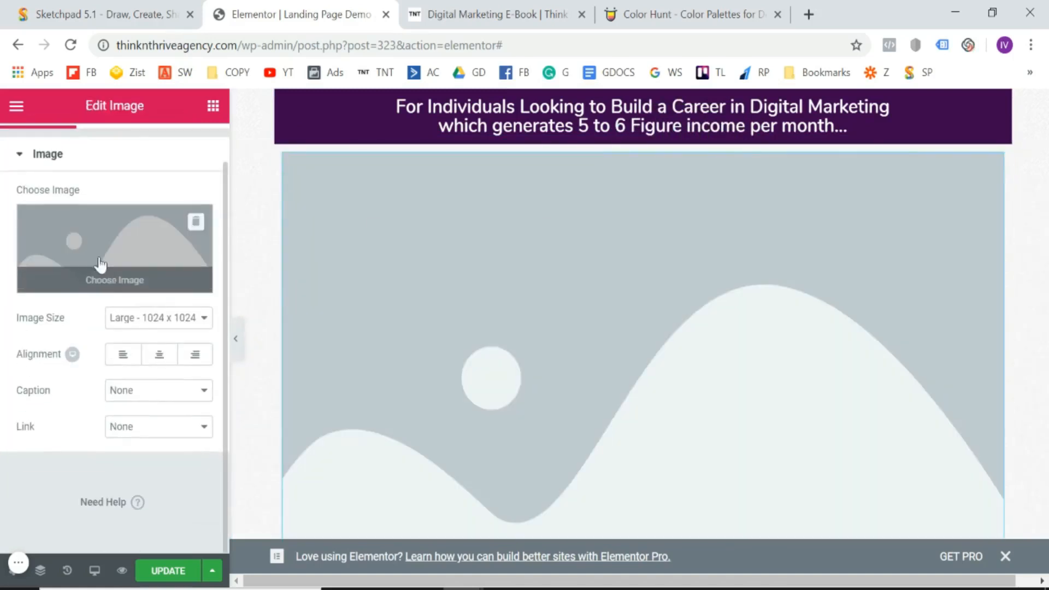
pyautogui.click(113, 290)
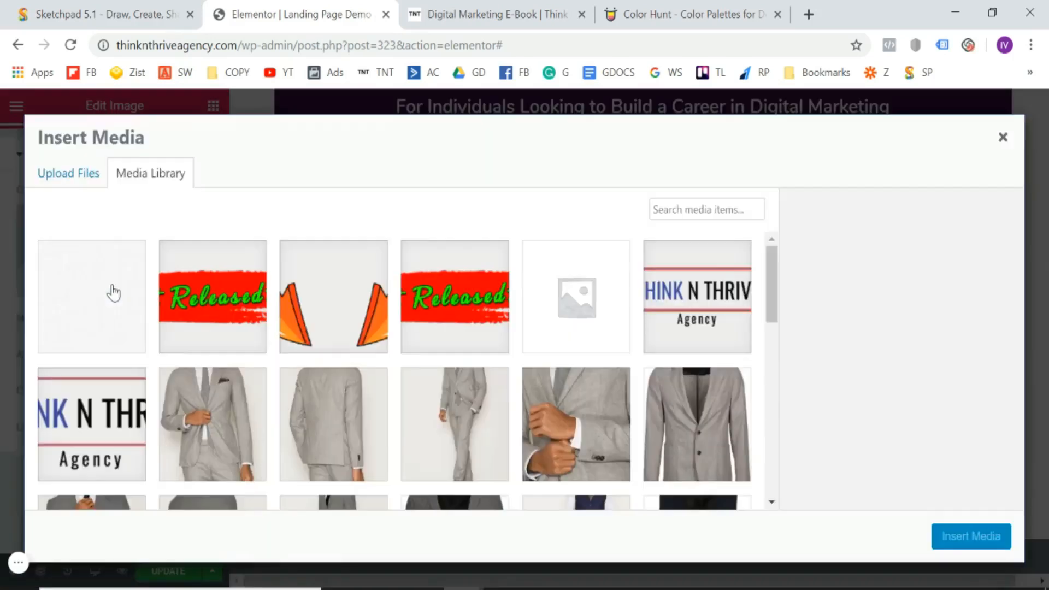
pyautogui.click(213, 307)
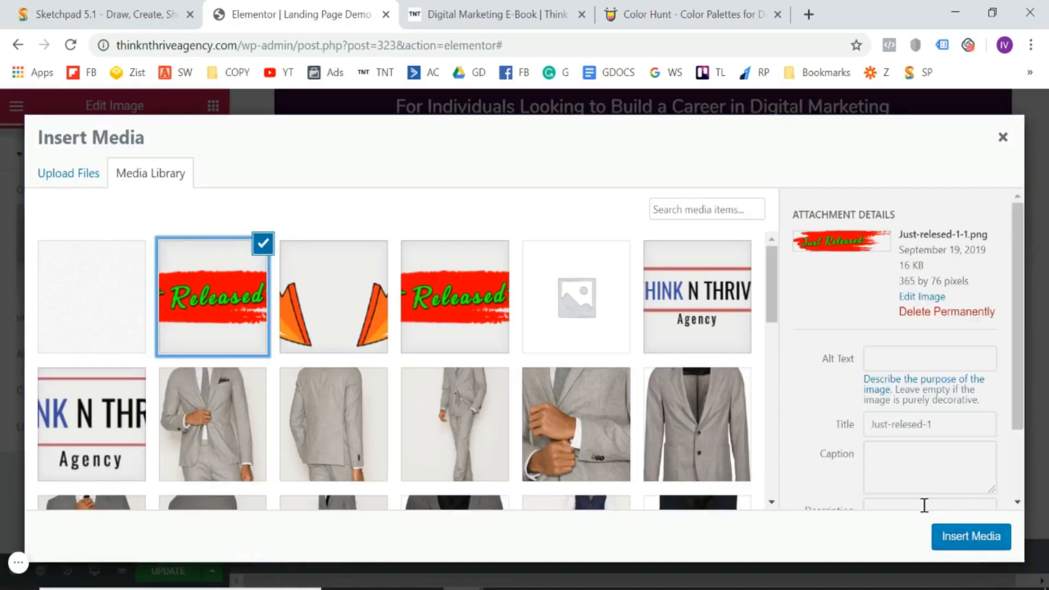
pyautogui.click(949, 535)
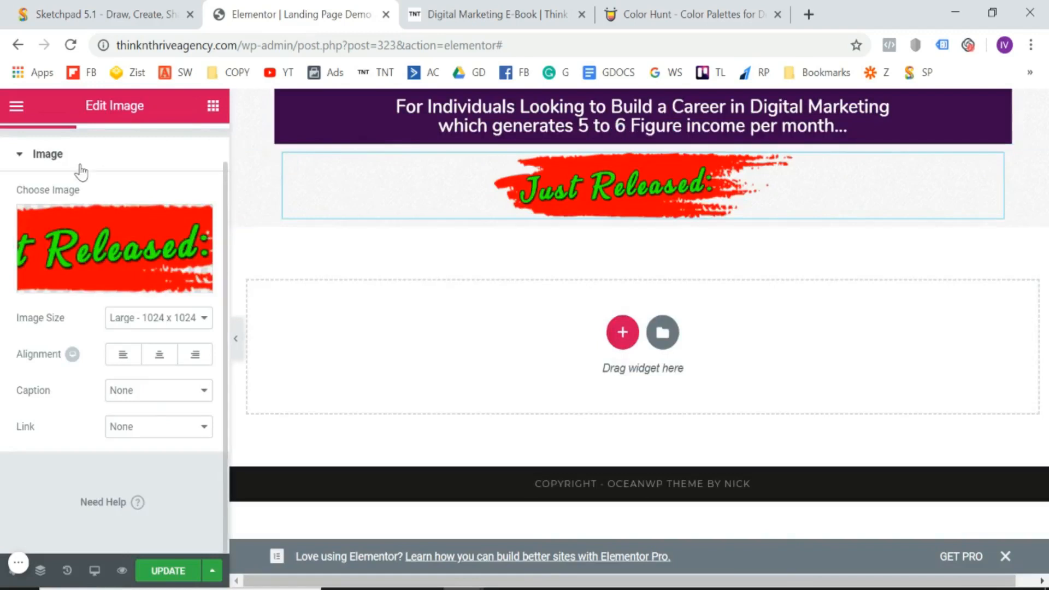
# - Set the Just Released image's width to 25%, unlink its padding sides and set the top padding to 10 px
pyautogui.scroll(1, 77, 169)
pyautogui.click(115, 158)
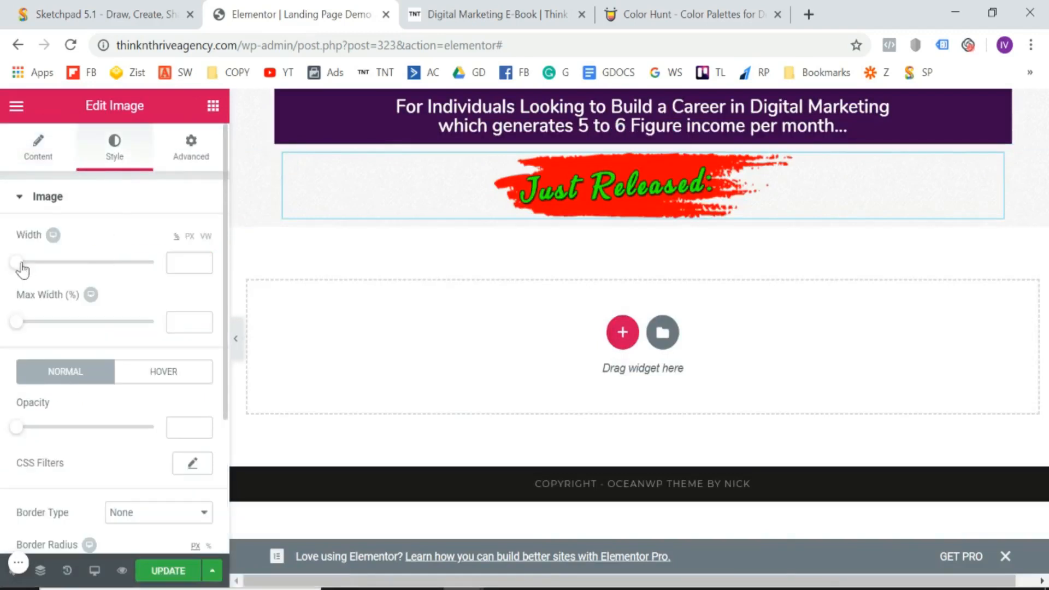
pyautogui.moveTo(20, 267); pyautogui.dragTo(52, 271)
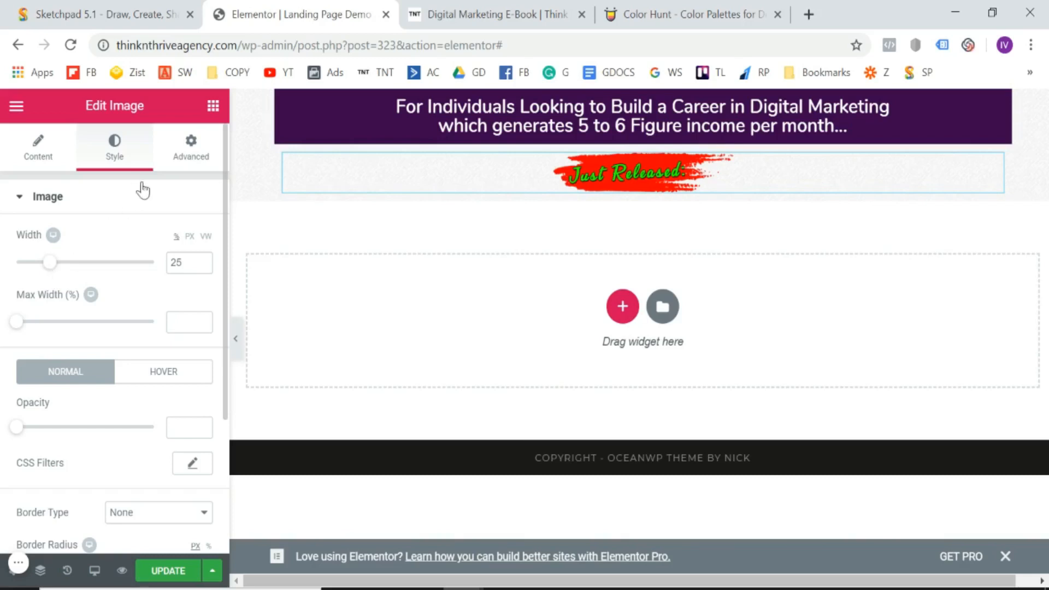
pyautogui.click(179, 166)
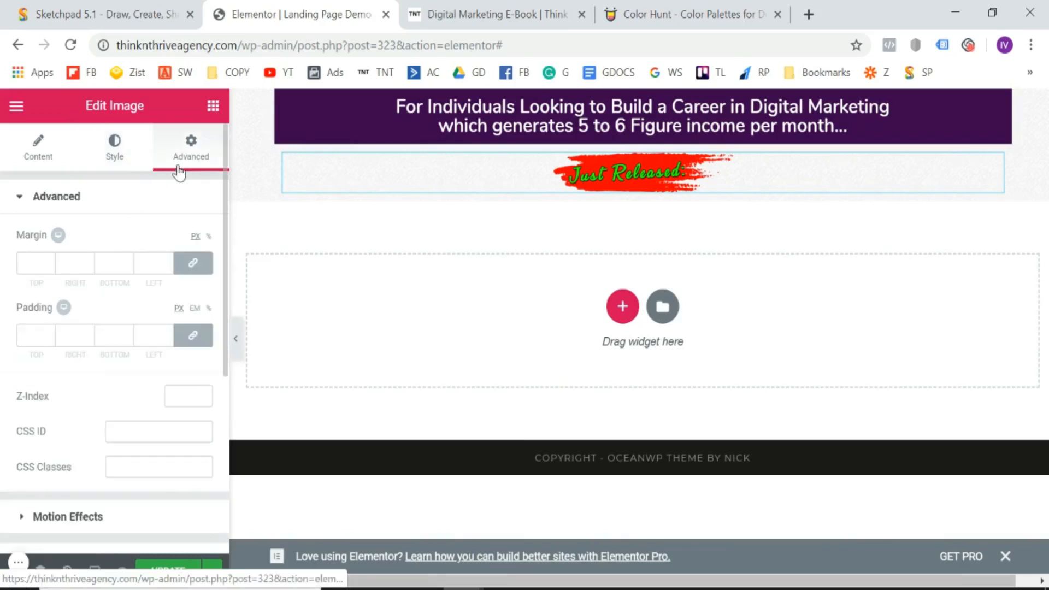
pyautogui.click(193, 343)
pyautogui.click(39, 335)
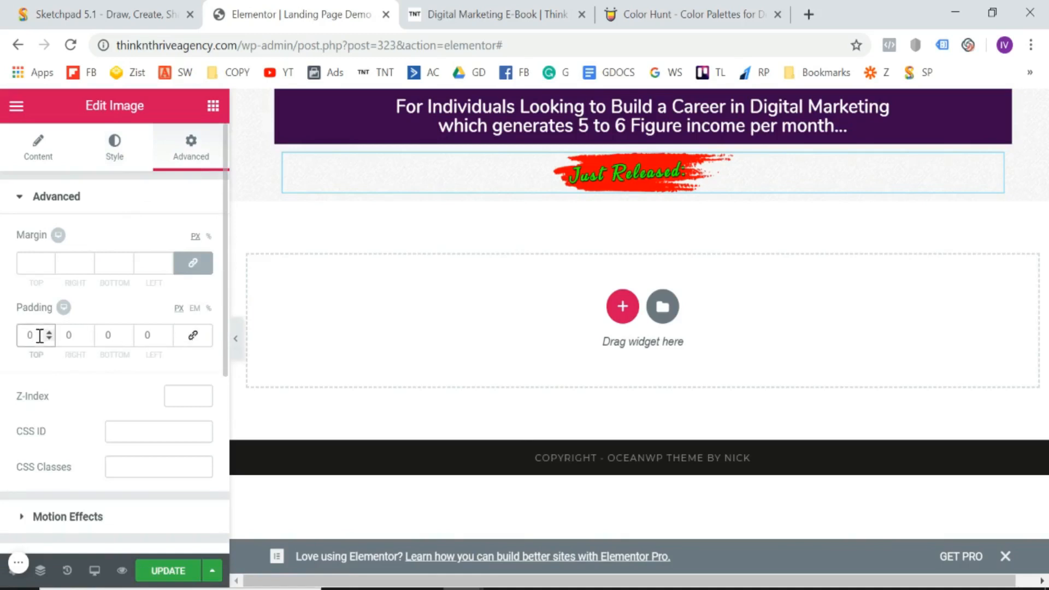
pyautogui.write('10')
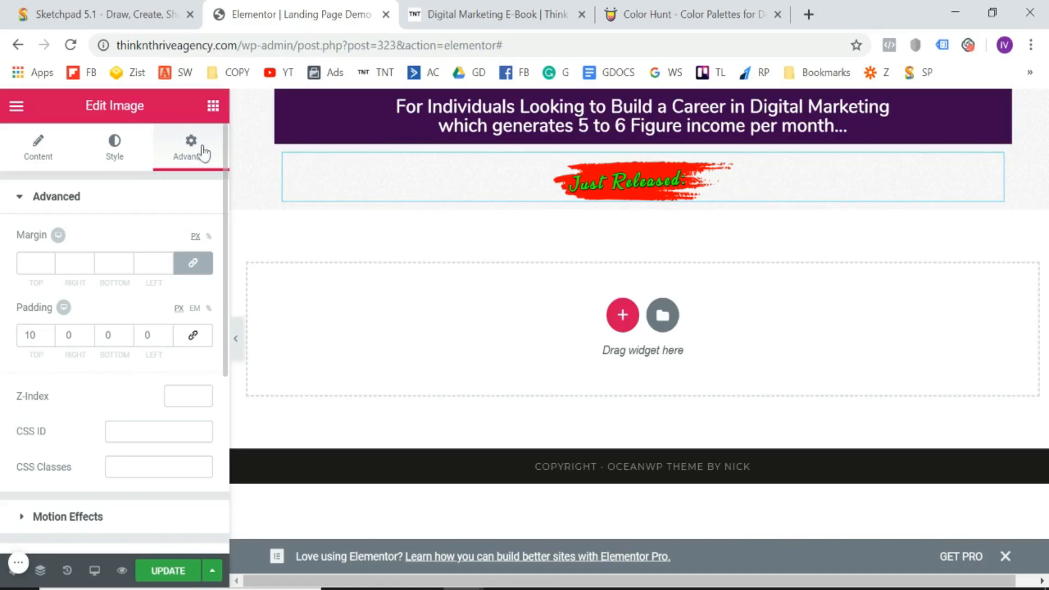
# - Review the e-book page's layout below the Just Released banner and duplicate the banner's section on the Elementor page
pyautogui.click(477, 4)
pyautogui.scroll(-1, 414, 285)
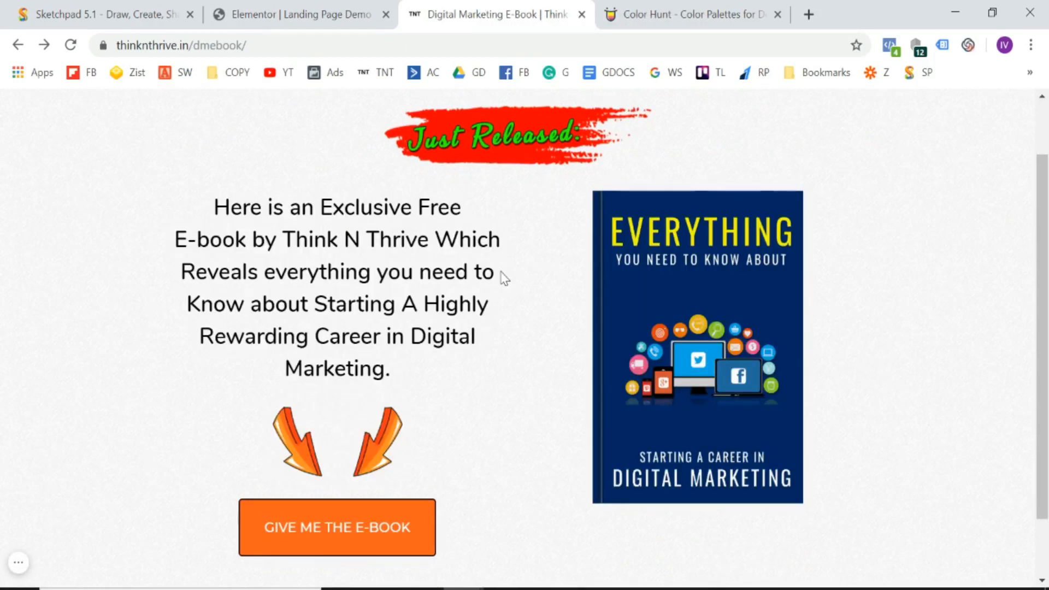
pyautogui.click(323, 3)
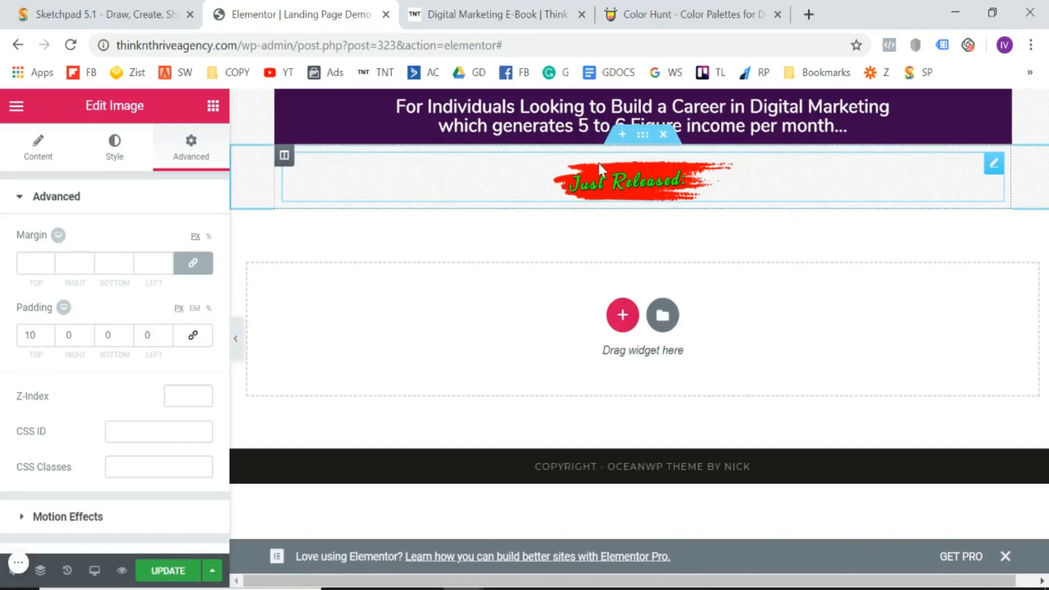
pyautogui.rightClick(645, 137)
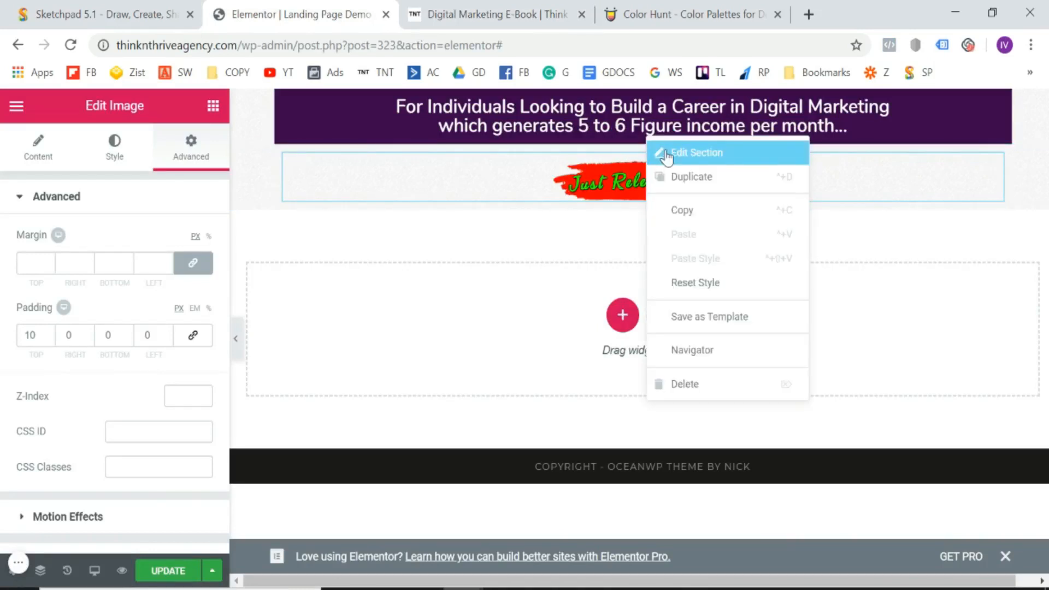
pyautogui.click(671, 175)
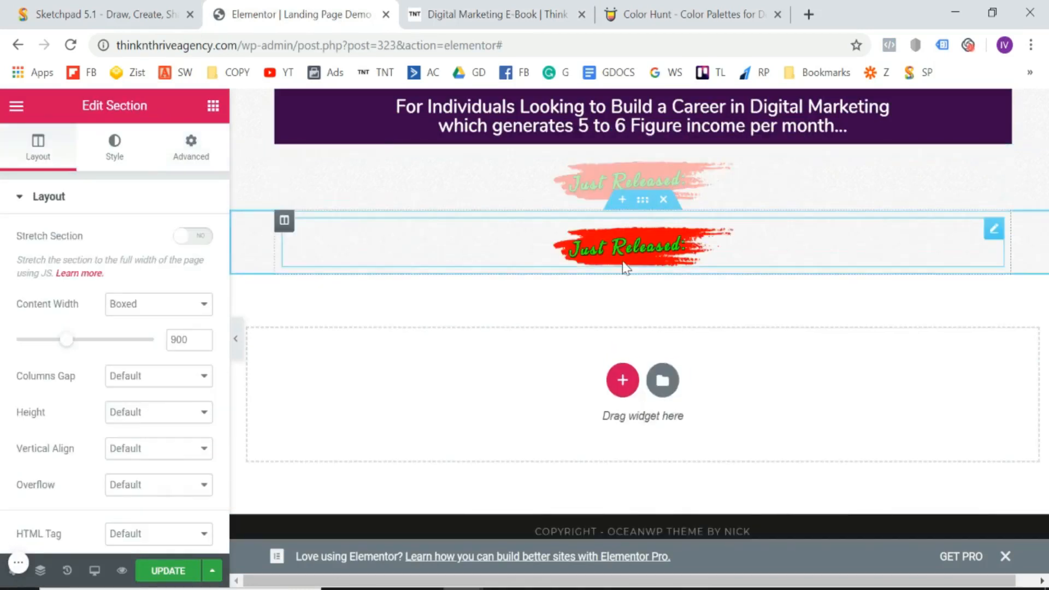
# - Delete the column holding the duplicated Just Released banner and add a two-column Inner Section in its place
pyautogui.rightClick(285, 229)
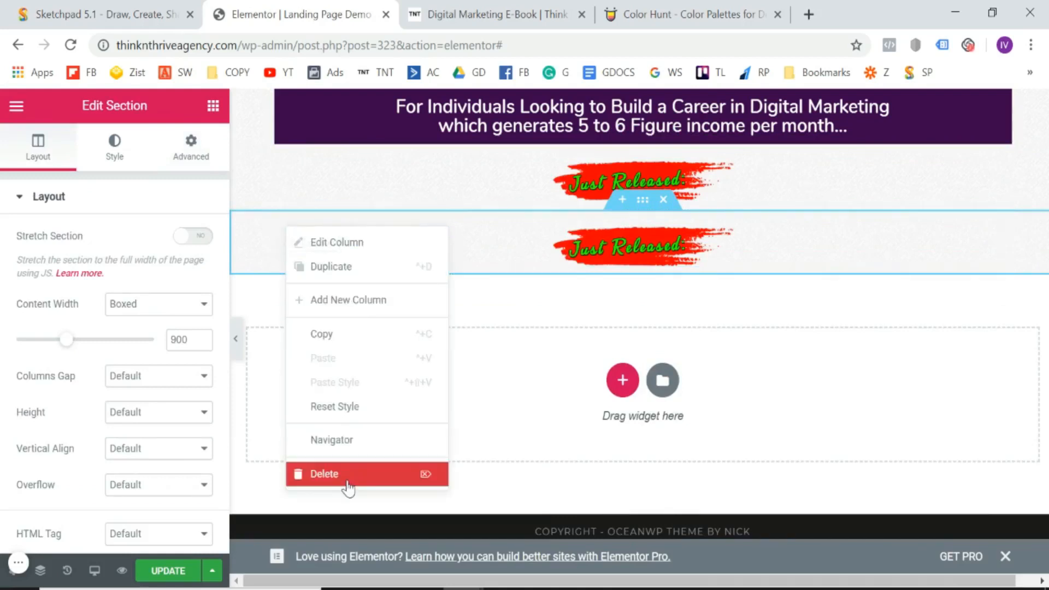
pyautogui.click(327, 474)
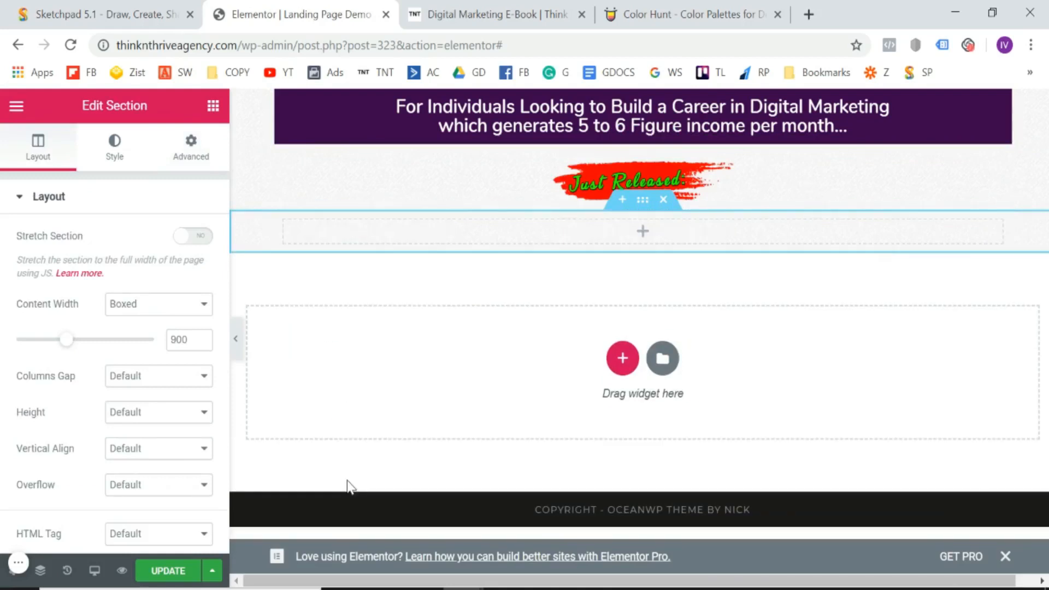
pyautogui.click(213, 107)
pyautogui.moveTo(60, 265); pyautogui.dragTo(636, 232)
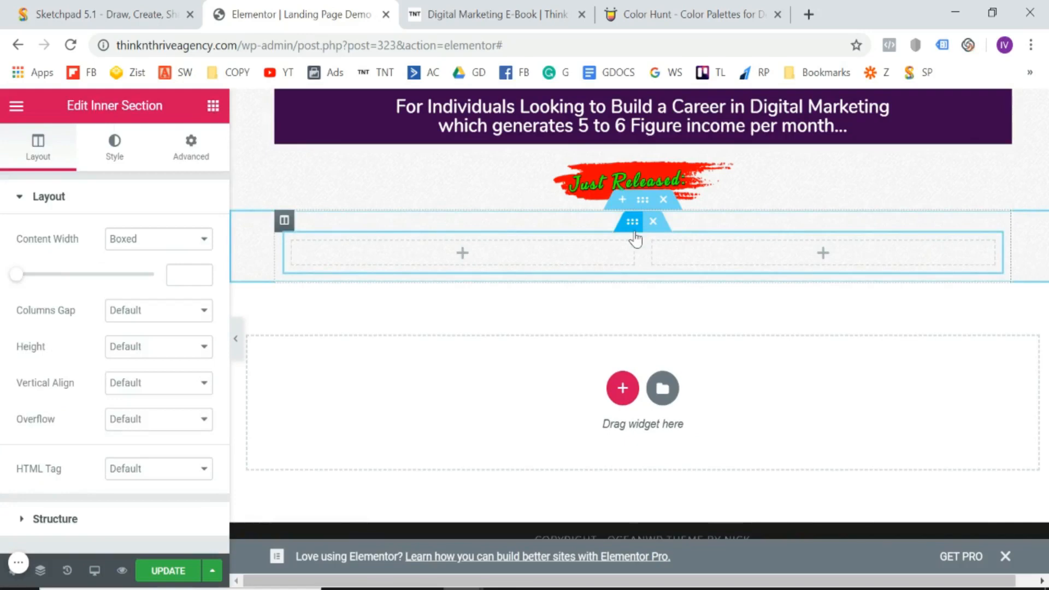
# - Save the book cover image from the Digital Marketing E-Book page to the Desktop as book-600x849.jpg
pyautogui.click(488, 7)
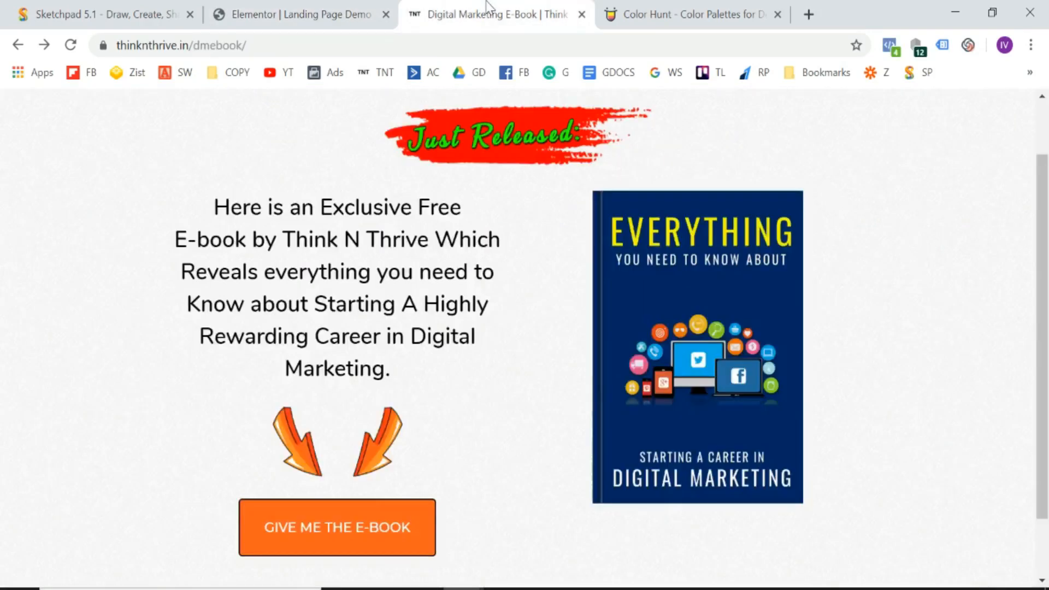
pyautogui.click(328, 10)
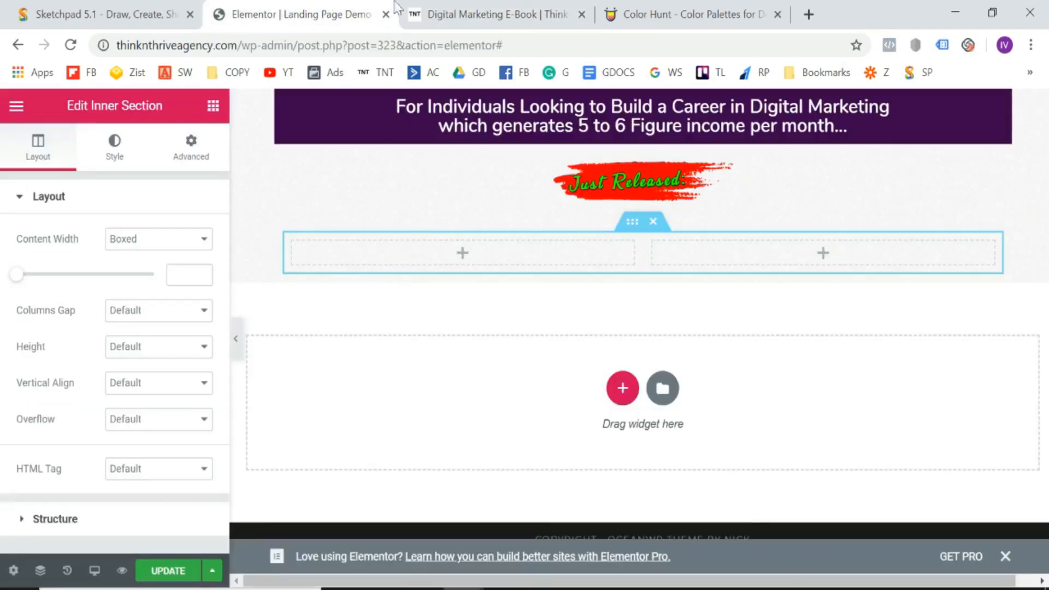
pyautogui.click(471, 7)
pyautogui.scroll(-1, 653, 294)
pyautogui.rightClick(634, 264)
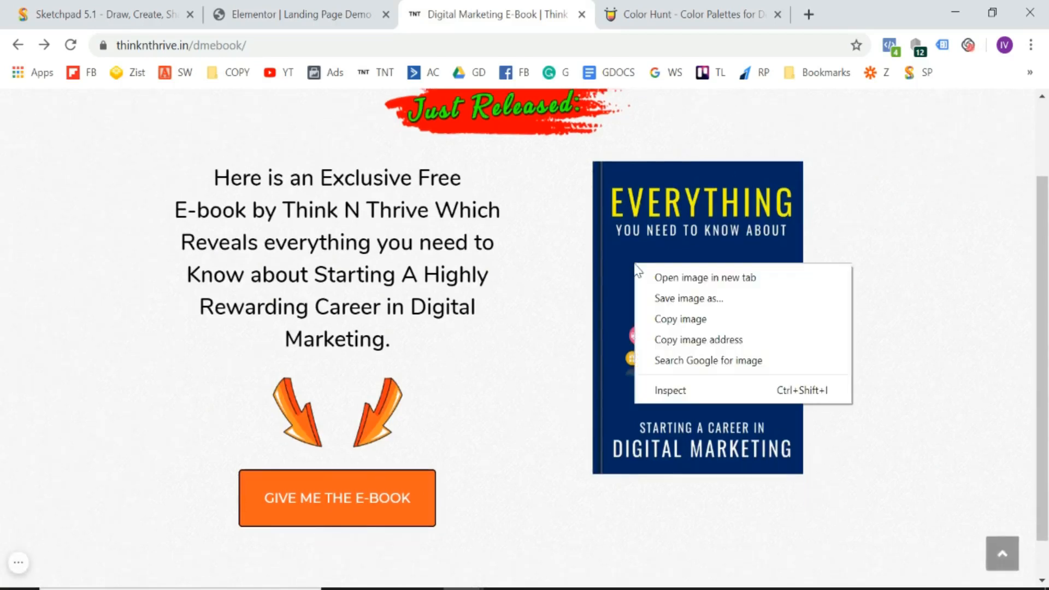
pyautogui.click(645, 274)
pyautogui.click(601, 14)
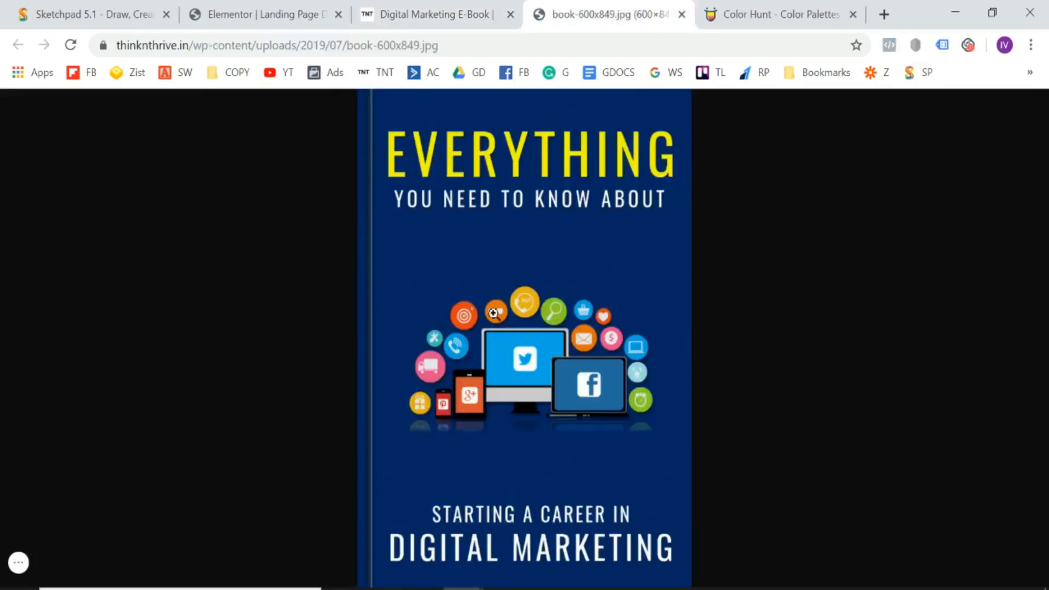
pyautogui.rightClick(494, 314)
pyautogui.click(524, 350)
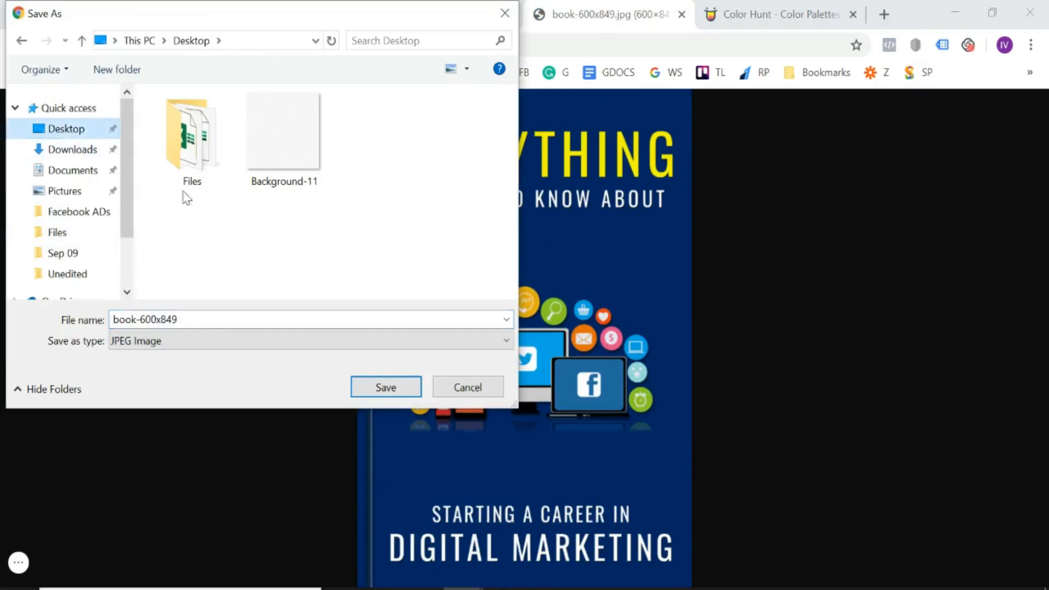
pyautogui.click(411, 392)
pyautogui.click(383, 8)
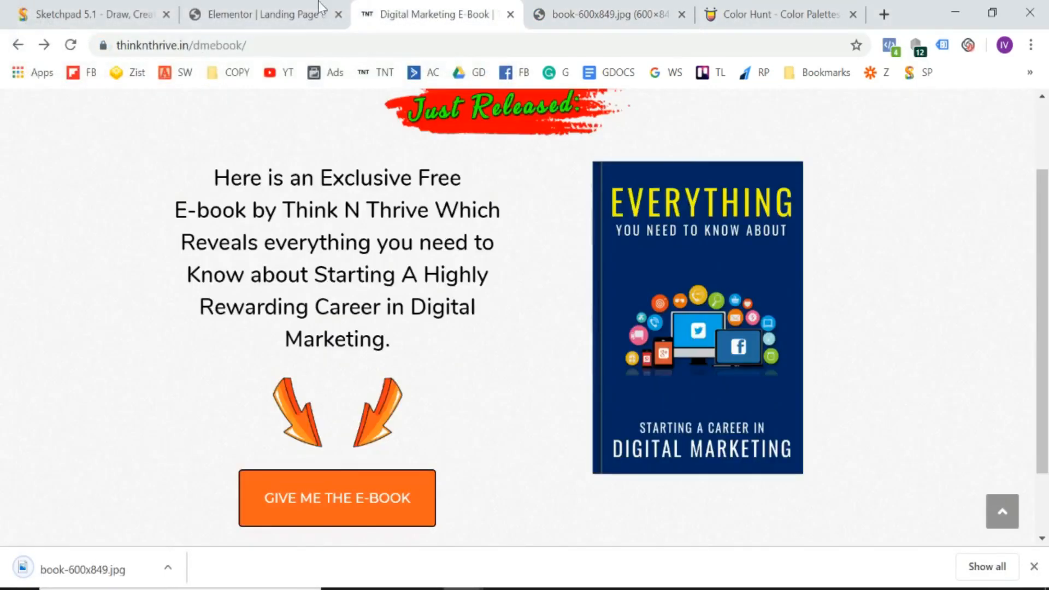
# - Return to the Elementor page and add an Image widget to the second column of the inner section
pyautogui.click(262, 15)
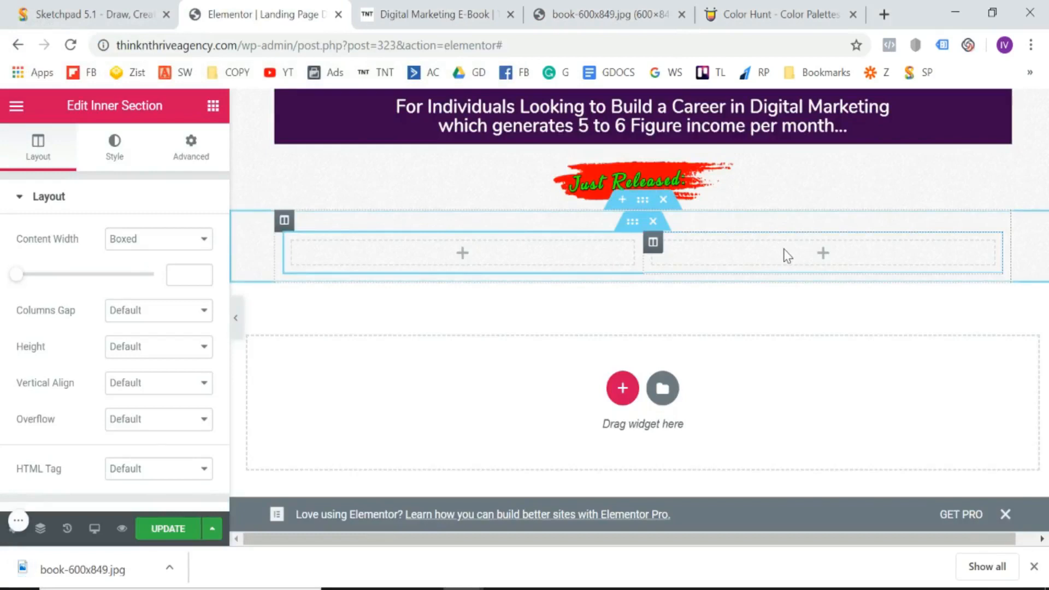
pyautogui.click(210, 108)
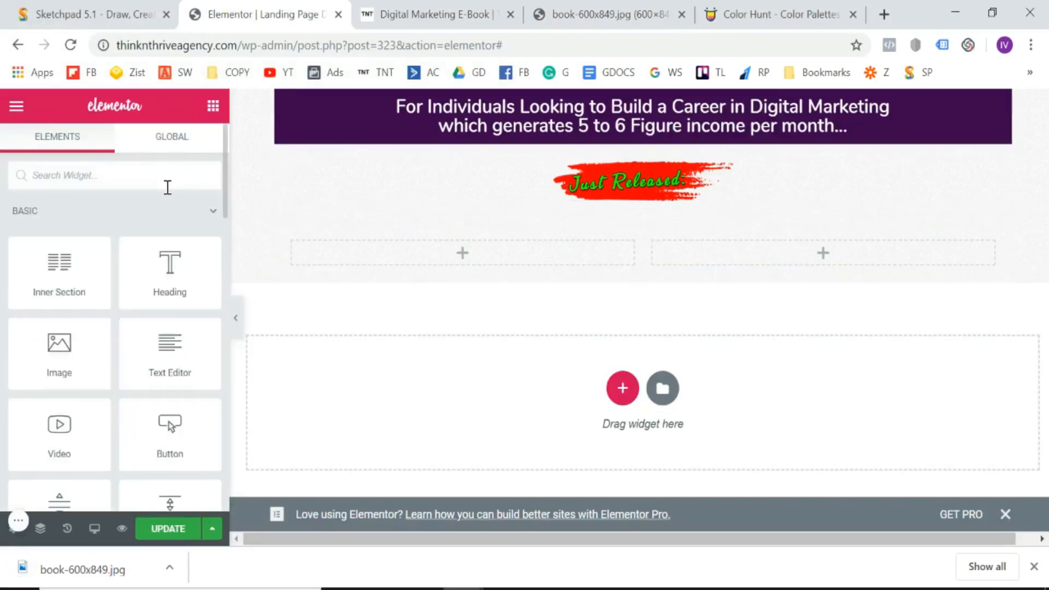
pyautogui.write('ima')
pyautogui.moveTo(59, 232); pyautogui.dragTo(825, 245)
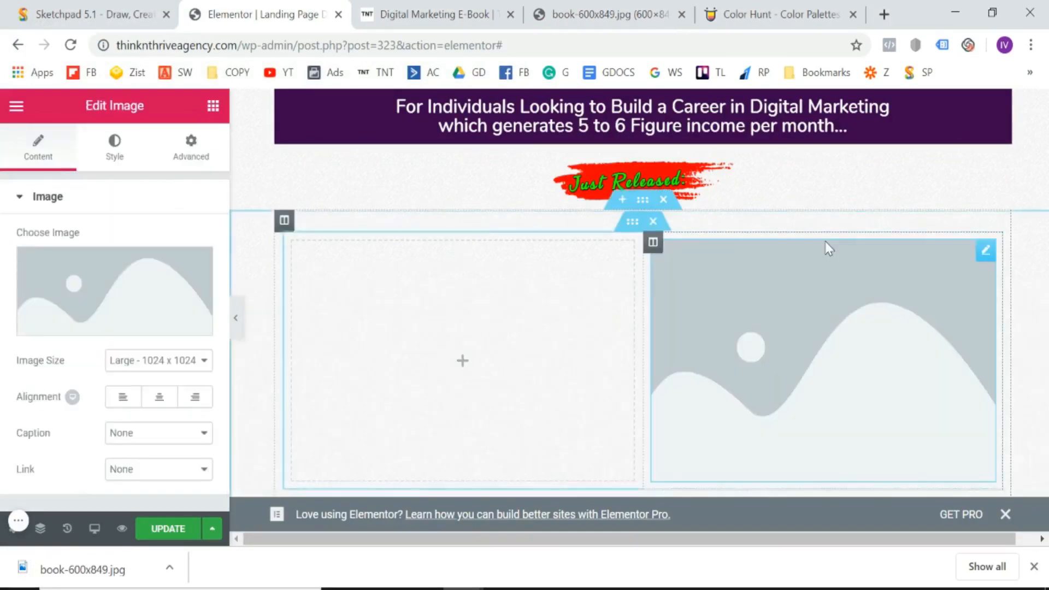
# - Upload book-600x849.jpg from the Desktop, insert it into the image widget and dismiss the browser's download bar
pyautogui.click(133, 281)
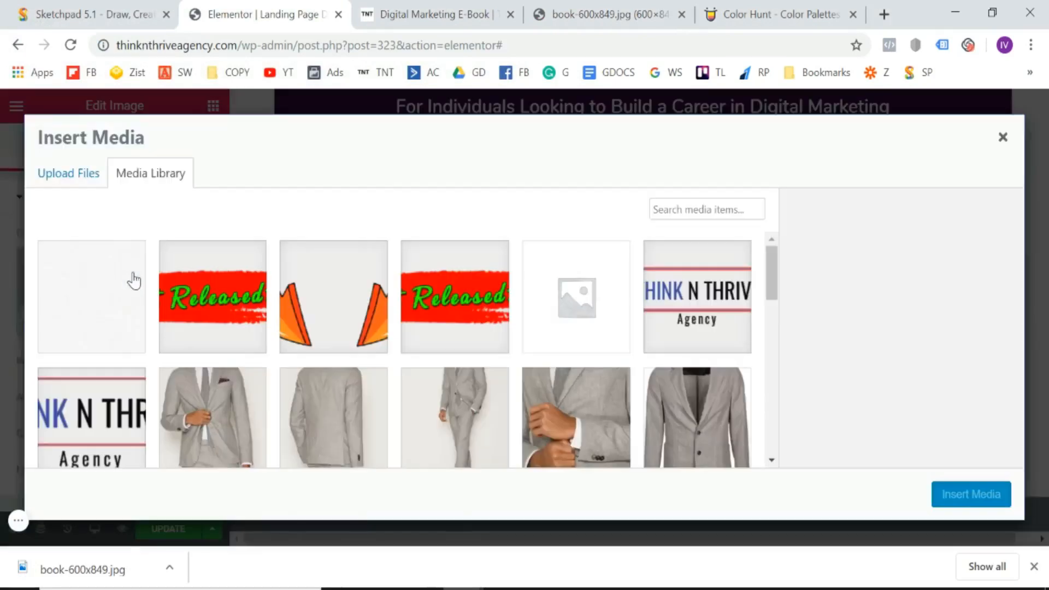
pyautogui.click(69, 176)
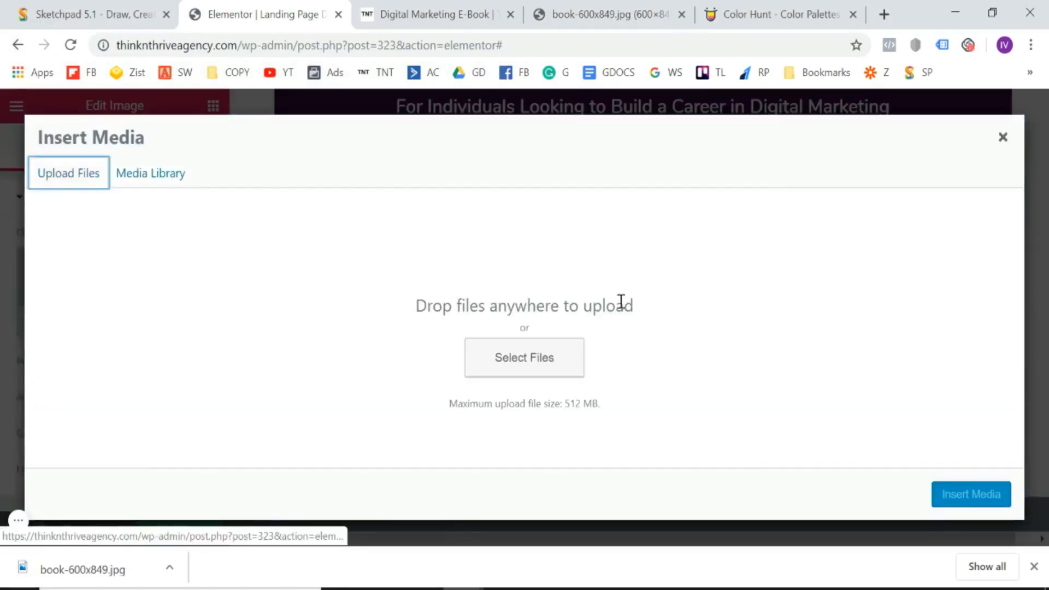
pyautogui.click(533, 362)
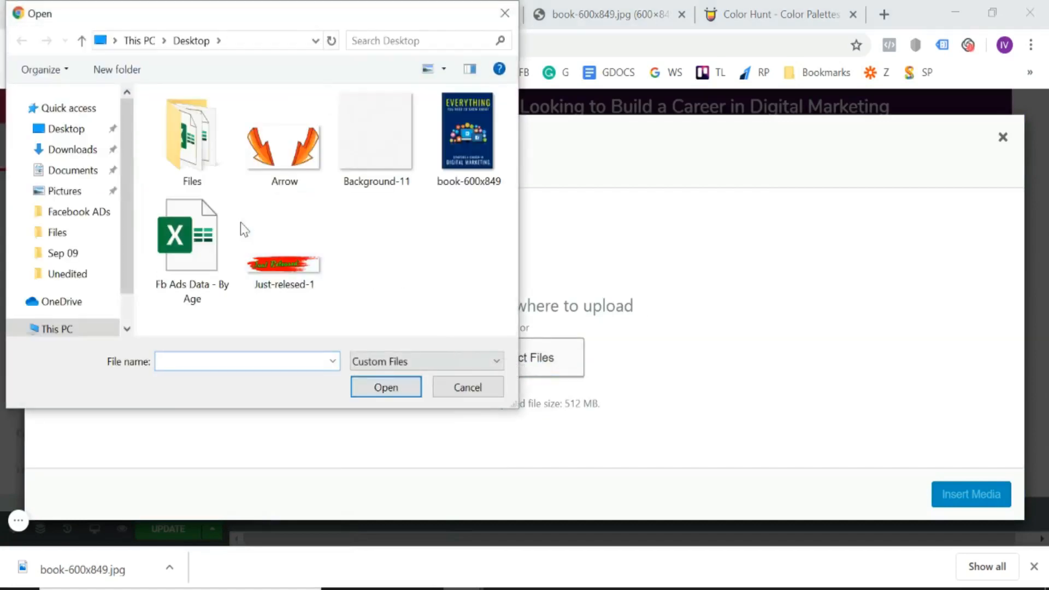
pyautogui.doubleClick(445, 191)
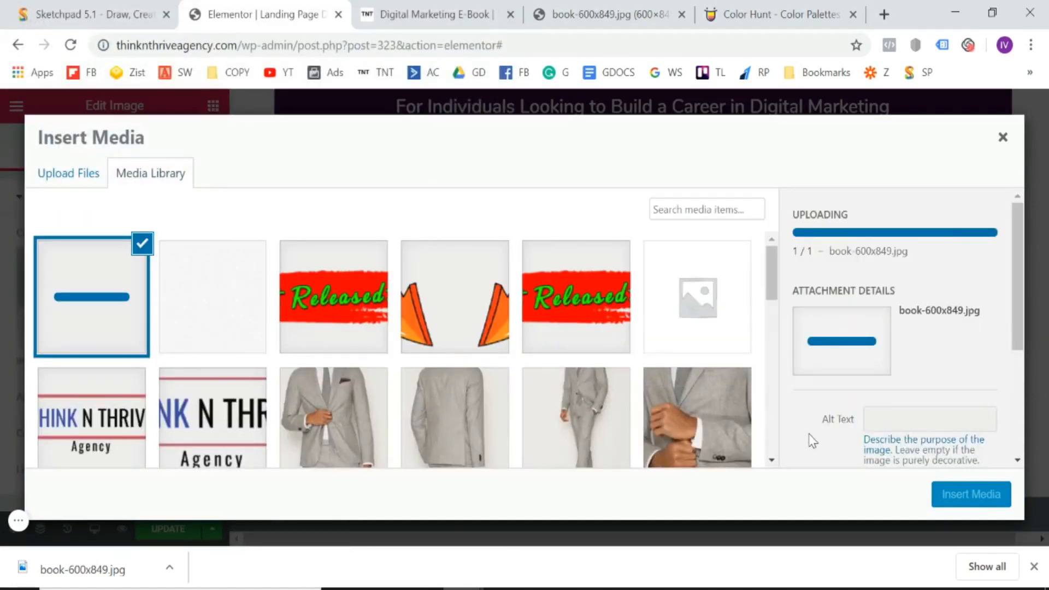
pyautogui.click(976, 493)
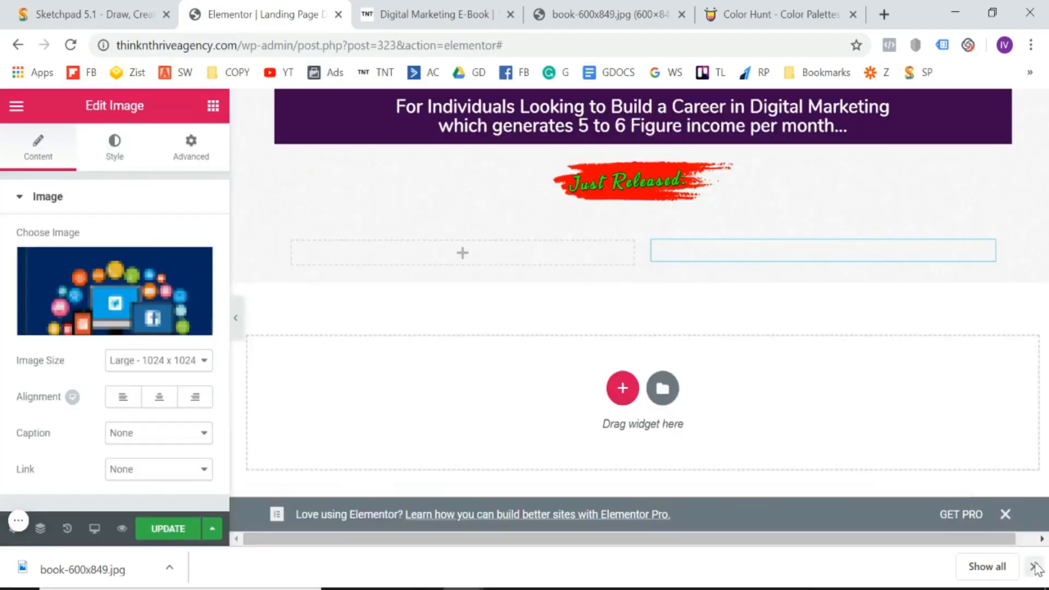
pyautogui.click(1034, 567)
# - Set the book cover image's width to 54%
pyautogui.scroll(-3, 730, 346)
pyautogui.scroll(-1, 733, 355)
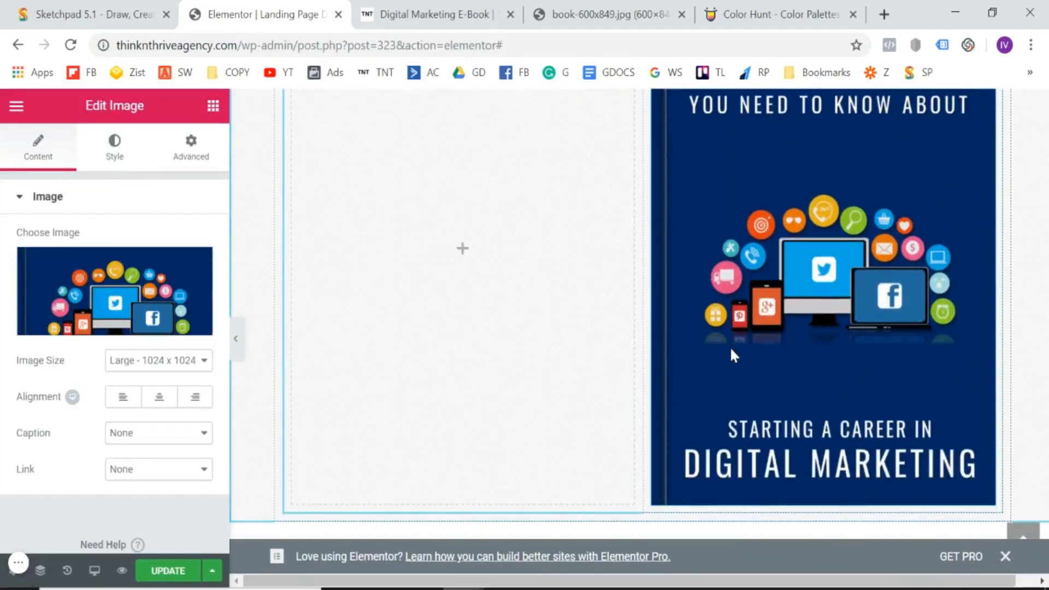
pyautogui.scroll(4, 732, 356)
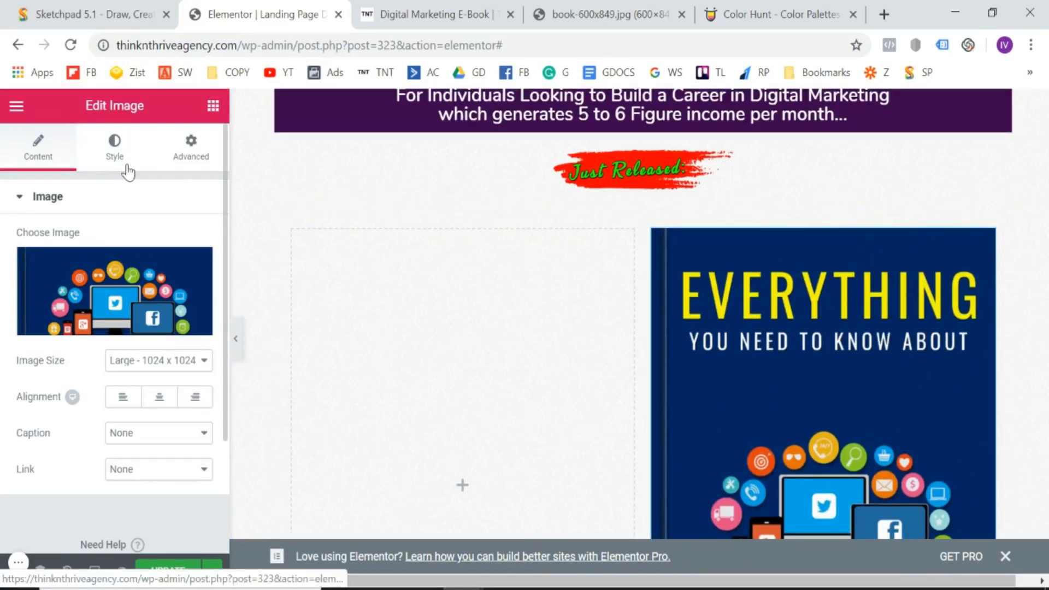
pyautogui.click(127, 164)
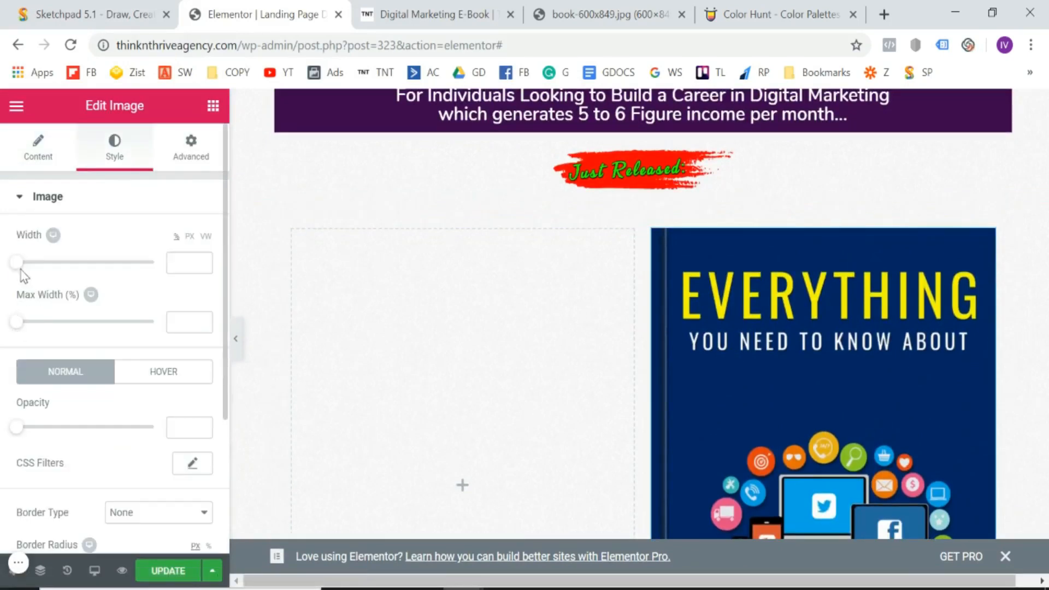
pyautogui.moveTo(19, 265); pyautogui.dragTo(94, 265)
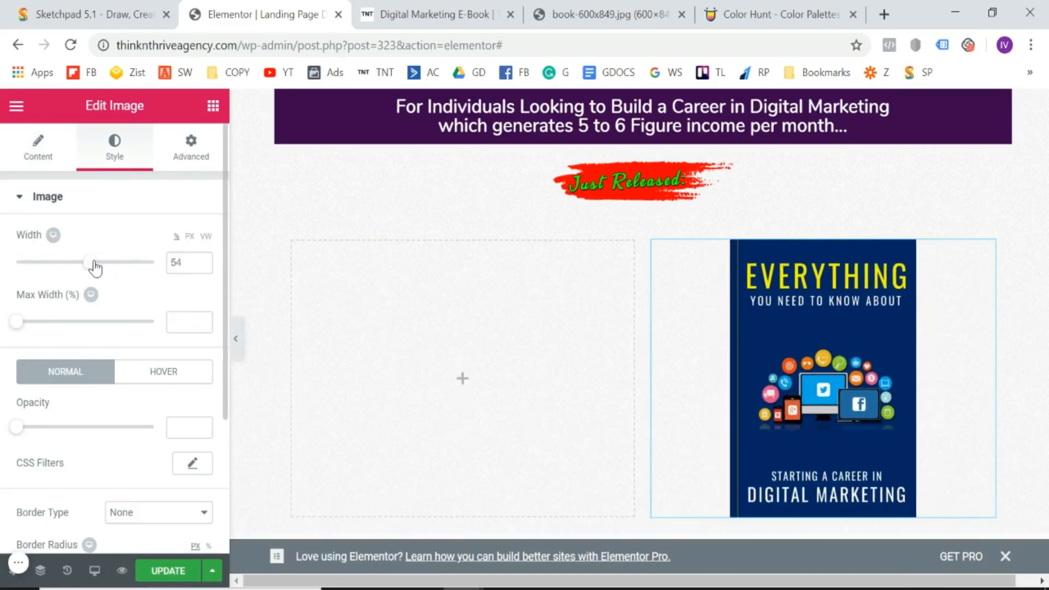
# - Copy the "Here is an Exclusive Free E-book by Think N Thrive" paragraph from the Digital Marketing E-Book page
pyautogui.click(483, 4)
pyautogui.scroll(2, 384, 292)
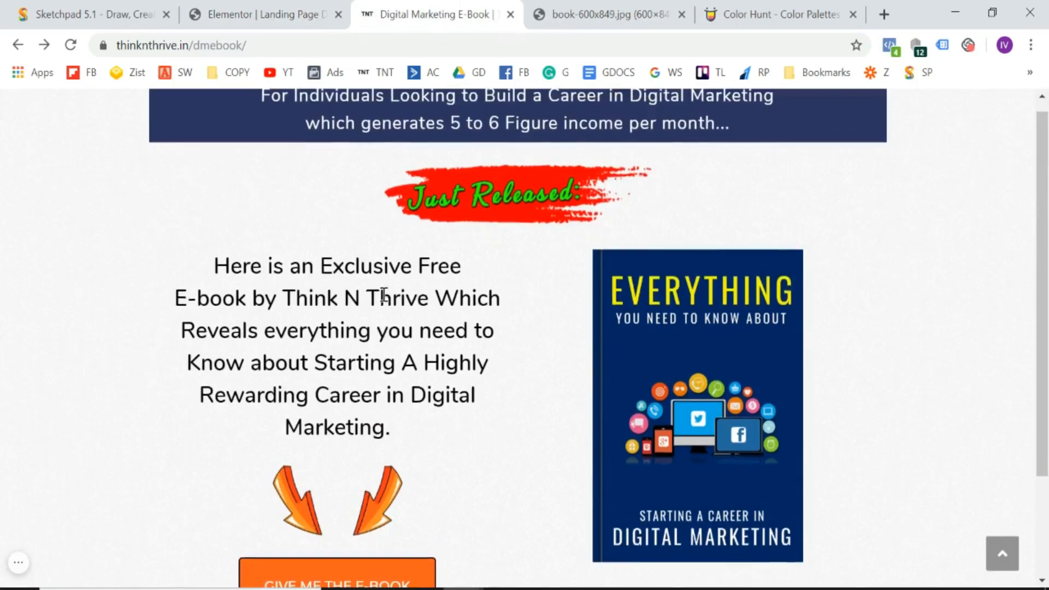
pyautogui.moveTo(215, 267); pyautogui.dragTo(414, 421)
pyautogui.hotkey('ctrl', 'c')
# - Add a Heading widget to the inner section's empty first column on the Elementor page and paste the copied paragraph as its title
pyautogui.click(282, 15)
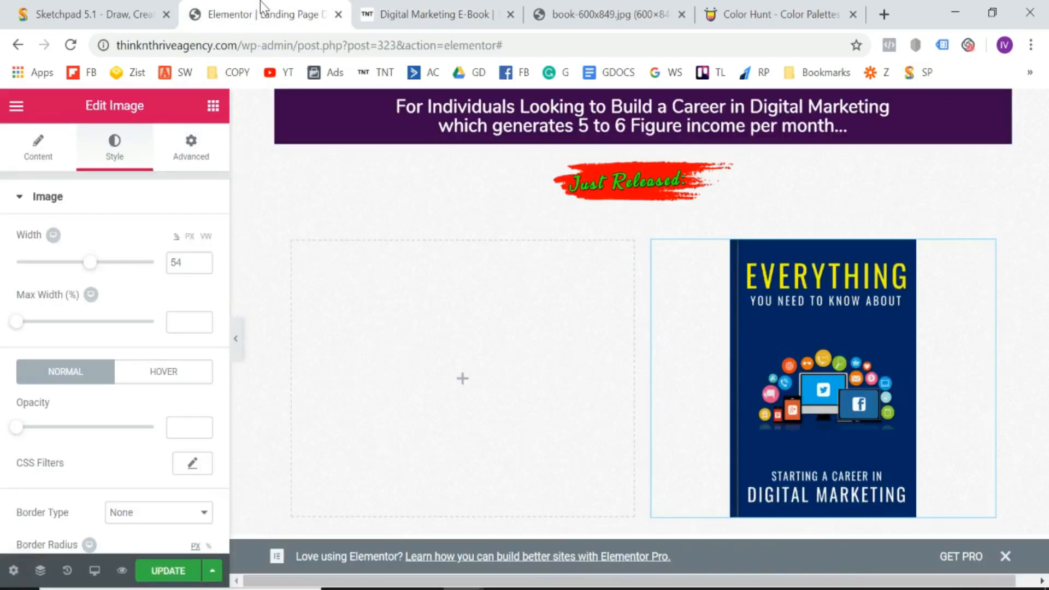
pyautogui.click(212, 107)
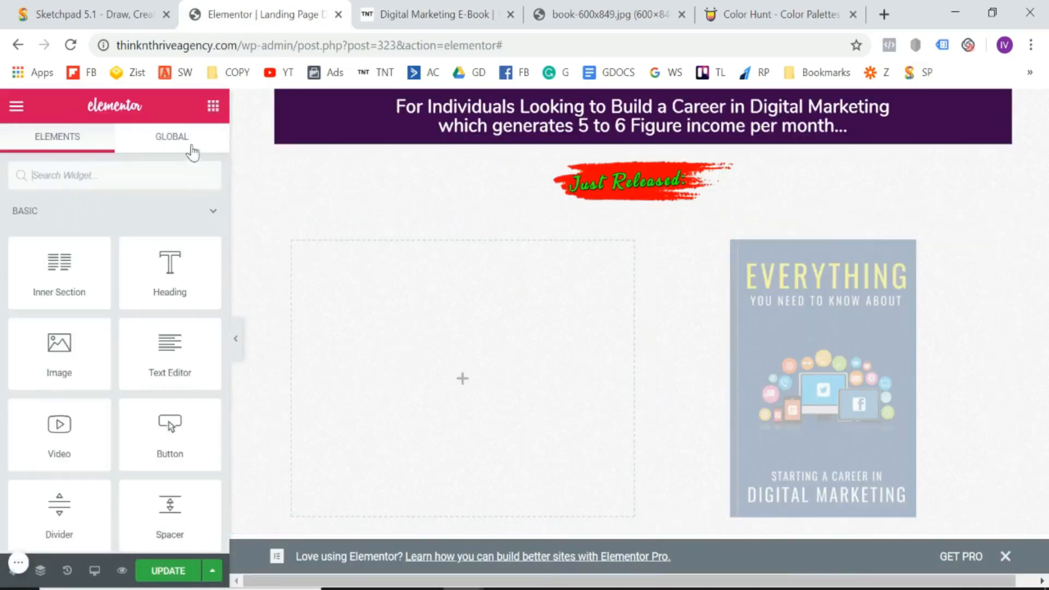
pyautogui.moveTo(175, 249); pyautogui.dragTo(441, 344)
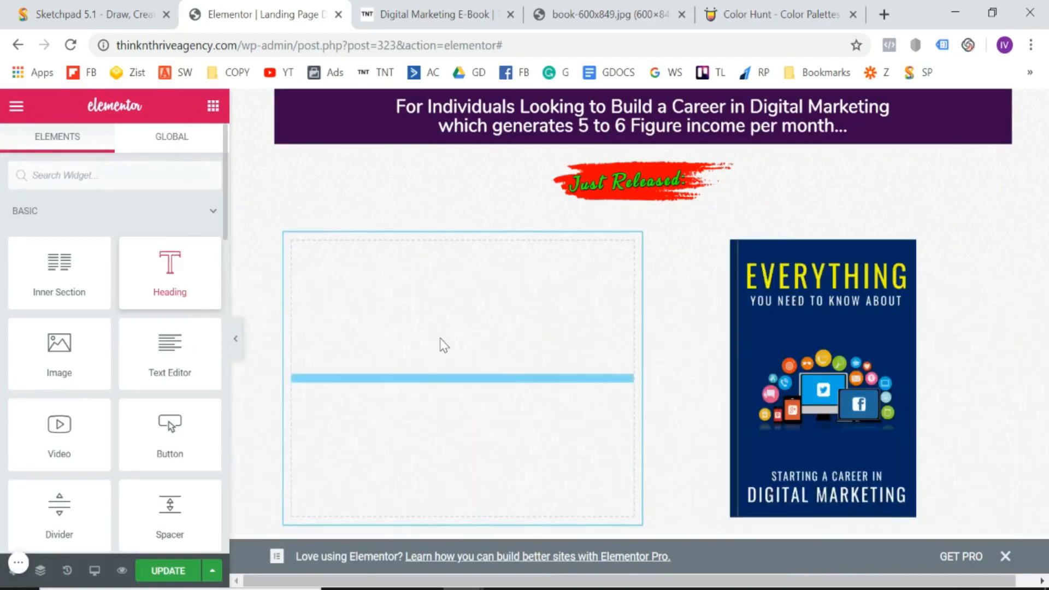
pyautogui.tripleClick(131, 277)
pyautogui.hotkey('ctrl', 'v')
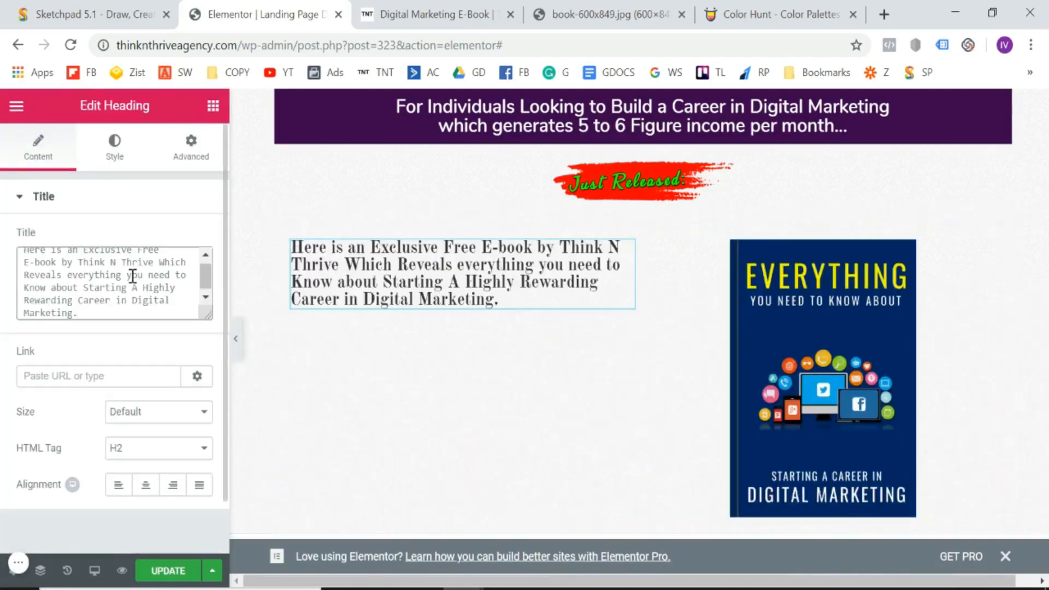
# - Set the e-book description heading's font to Nunito at 27 px and center its text
pyautogui.click(115, 158)
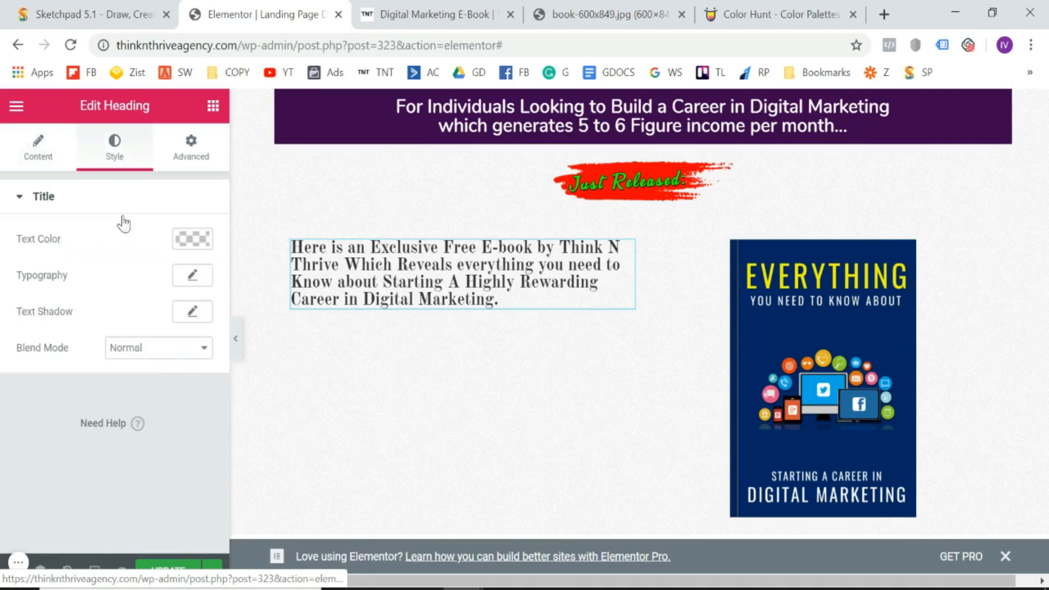
pyautogui.click(192, 276)
pyautogui.click(159, 330)
pyautogui.write('nuni')
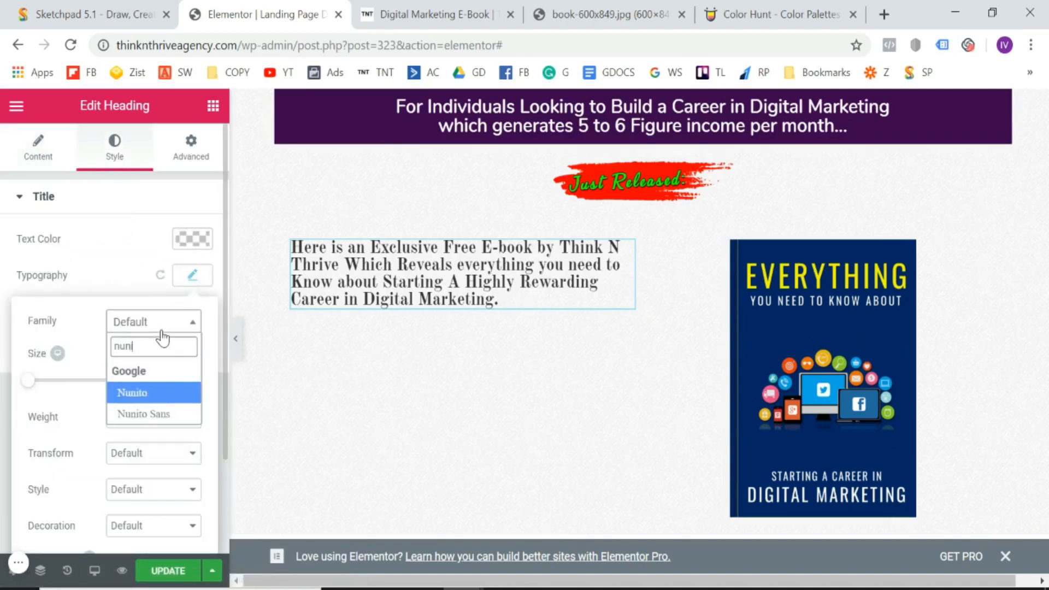
pyautogui.click(153, 391)
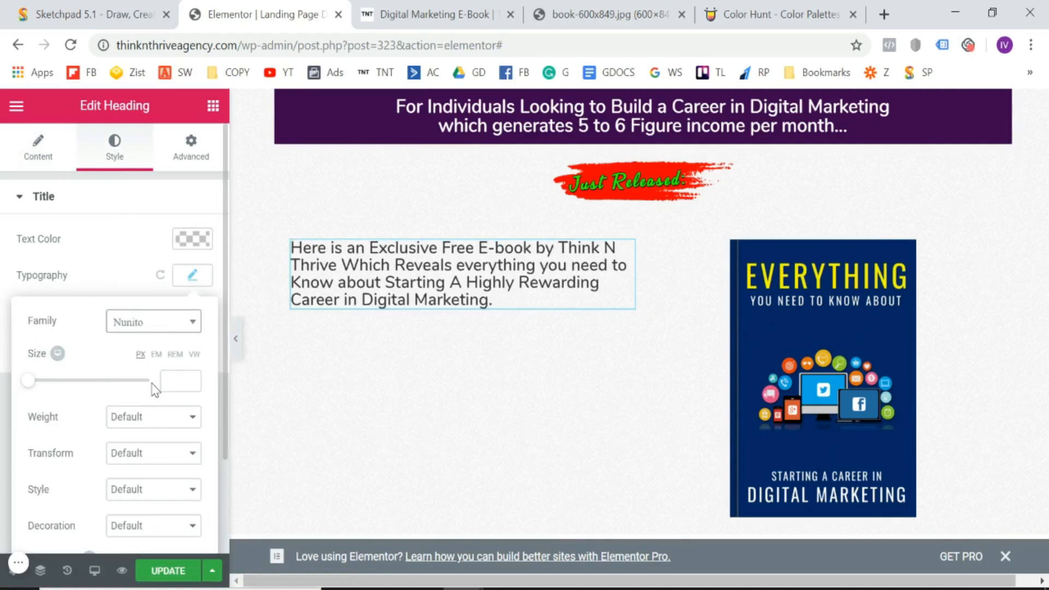
pyautogui.moveTo(192, 379); pyautogui.dragTo(192, 382)
pyautogui.click(192, 383)
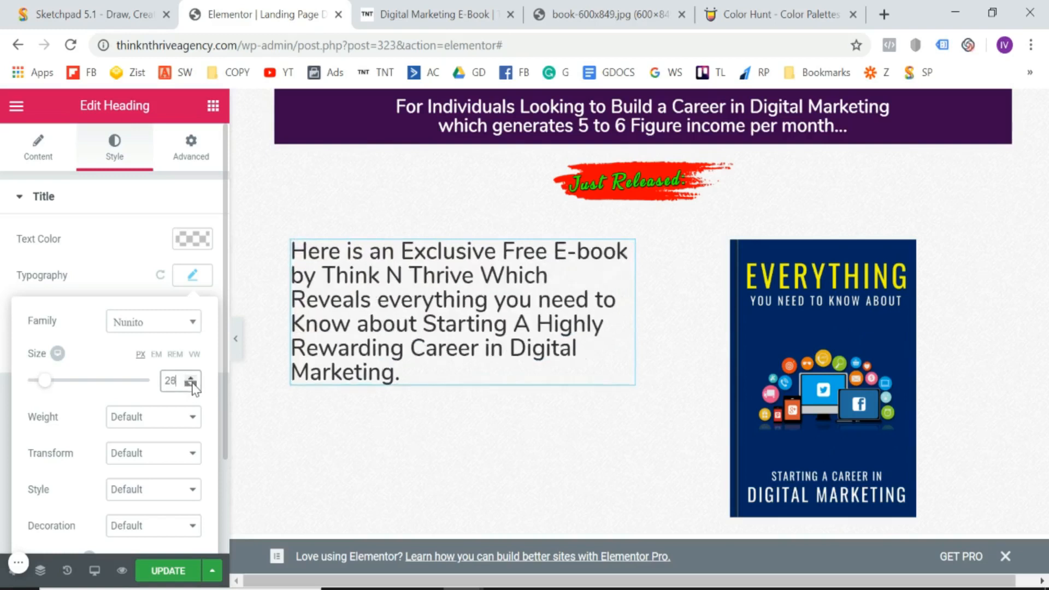
pyautogui.click(192, 383)
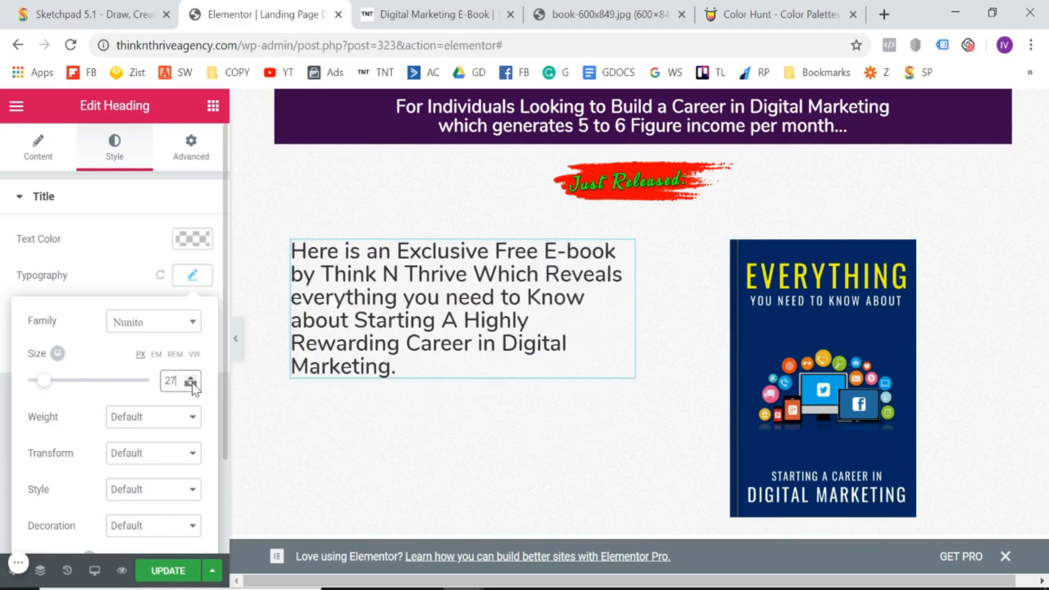
pyautogui.click(59, 157)
pyautogui.click(147, 492)
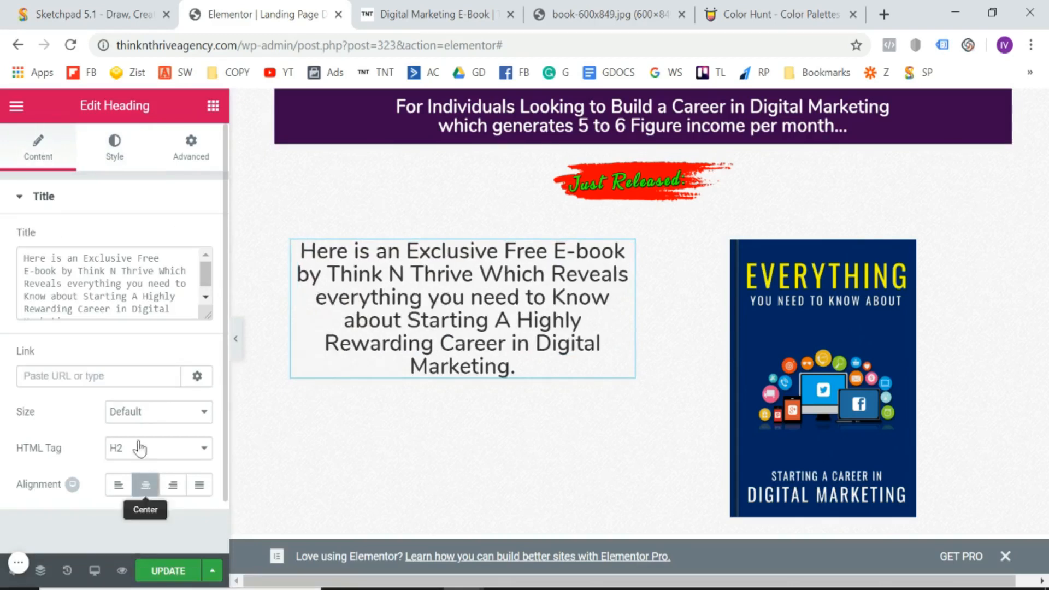
# - Set the e-book description heading's font weight to 400 and its line height to 1.1 em
pyautogui.click(115, 156)
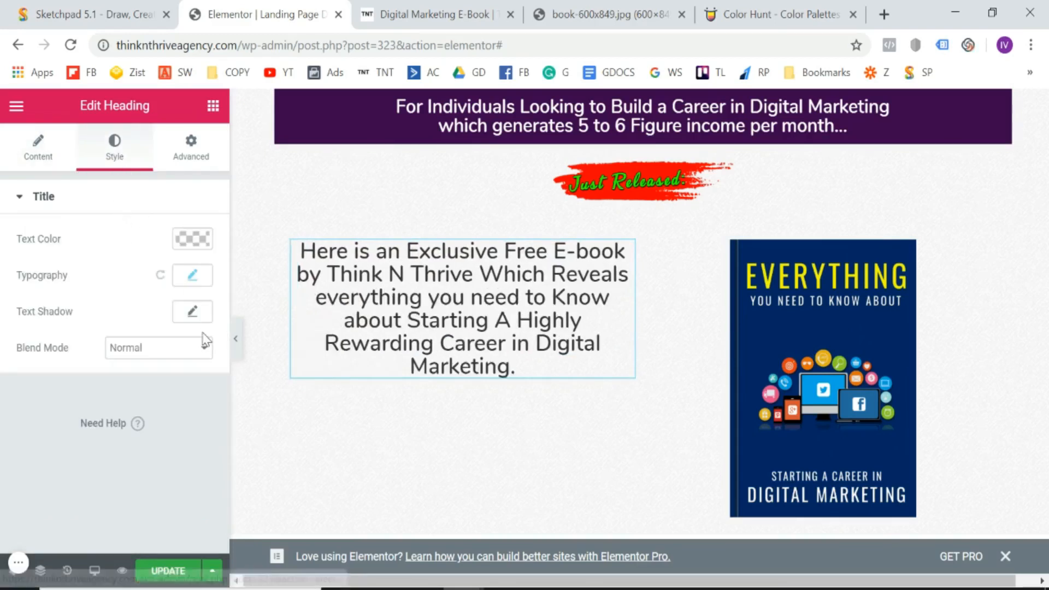
pyautogui.click(192, 276)
pyautogui.scroll(-2, 192, 298)
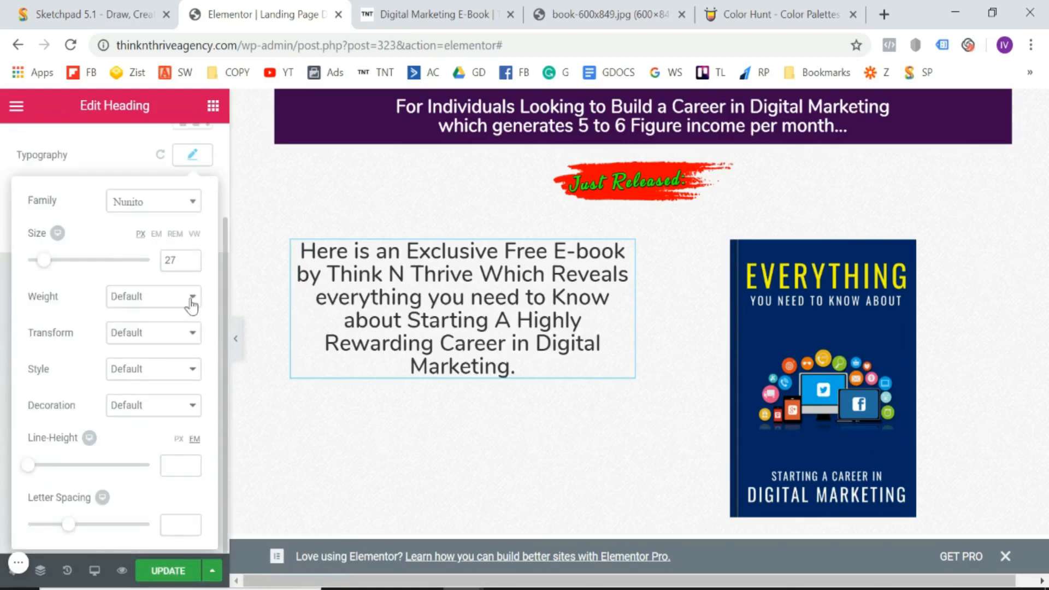
pyautogui.click(182, 304)
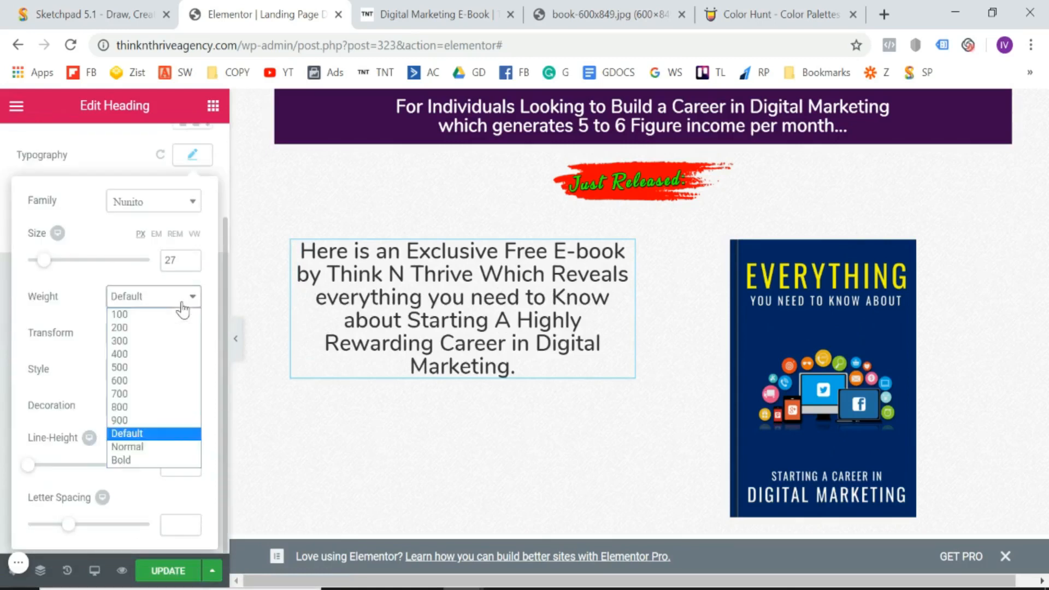
pyautogui.click(175, 362)
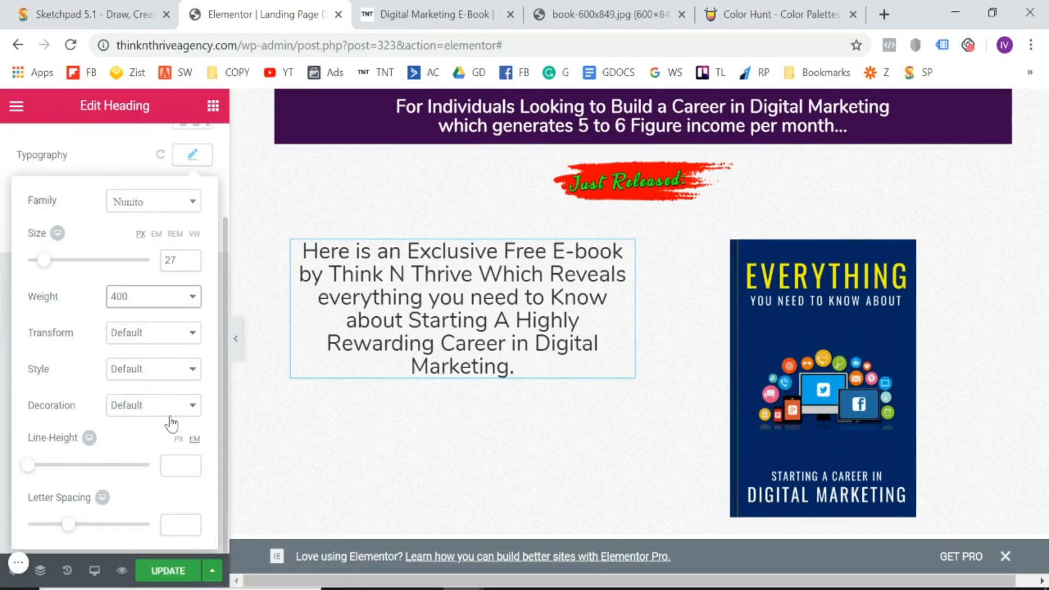
pyautogui.click(191, 463)
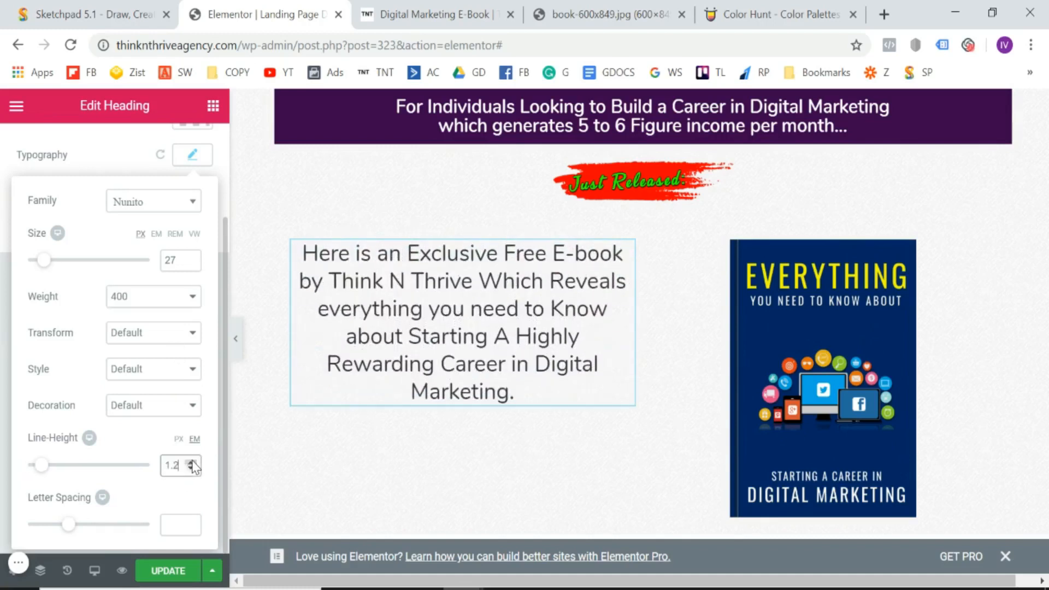
pyautogui.click(191, 468)
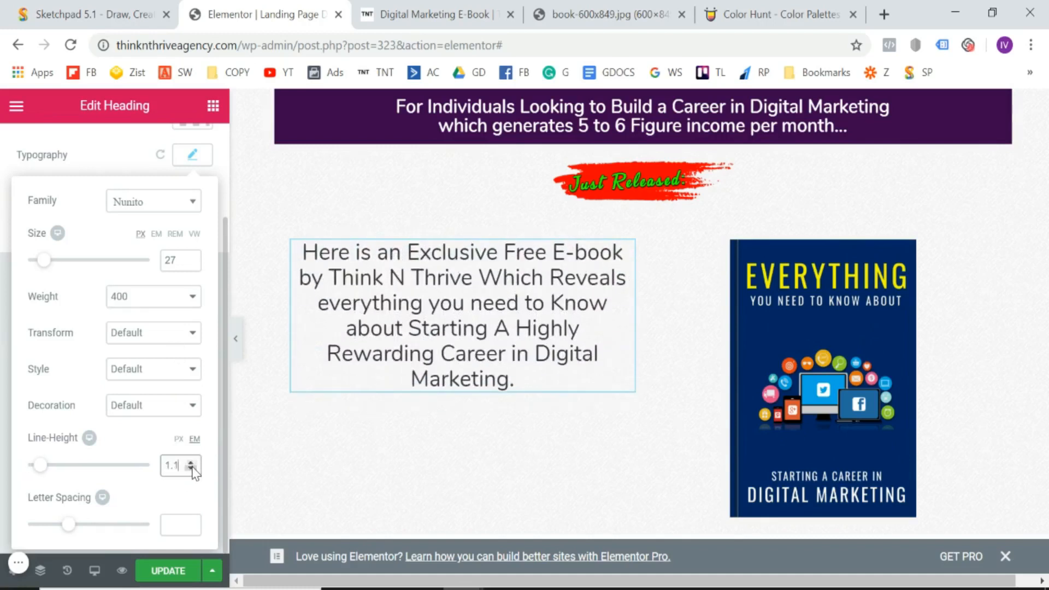
pyautogui.click(3, 405)
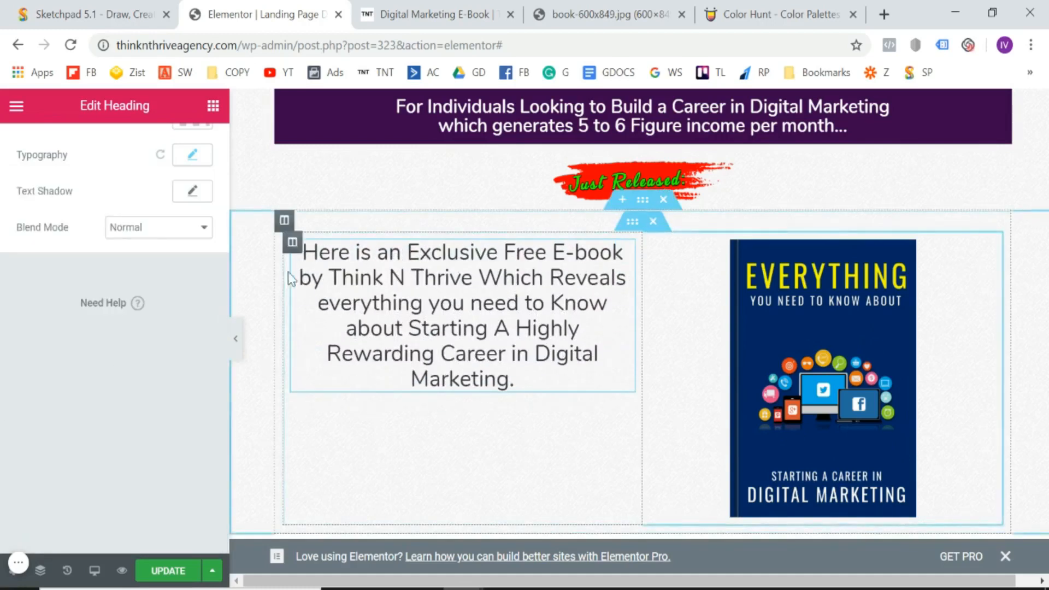
# - Set the description heading's font size to 26 px, preview the layout without the editing panel, and update the page
pyautogui.click(193, 158)
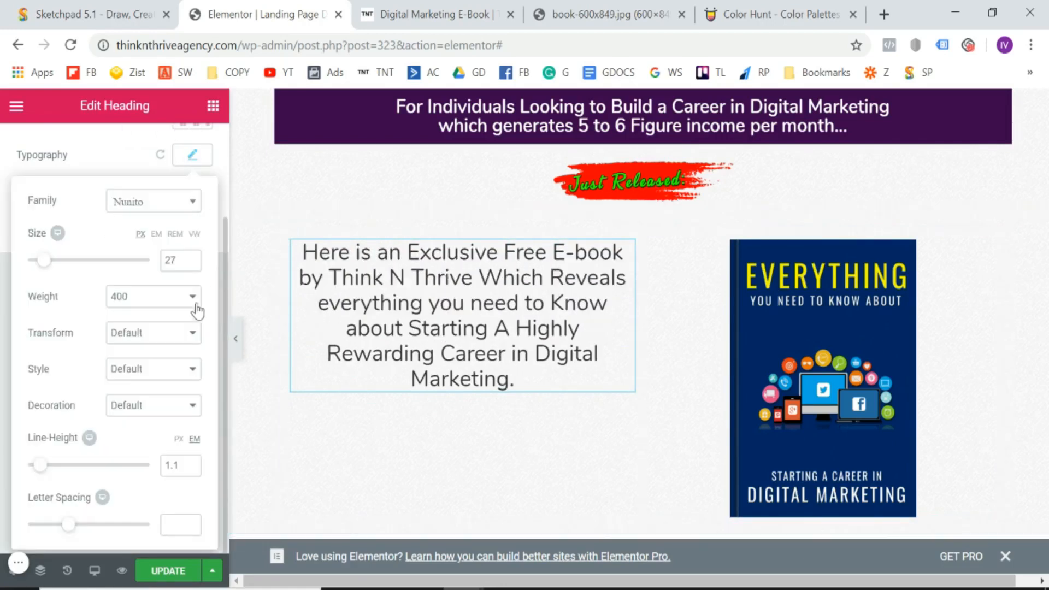
pyautogui.click(191, 264)
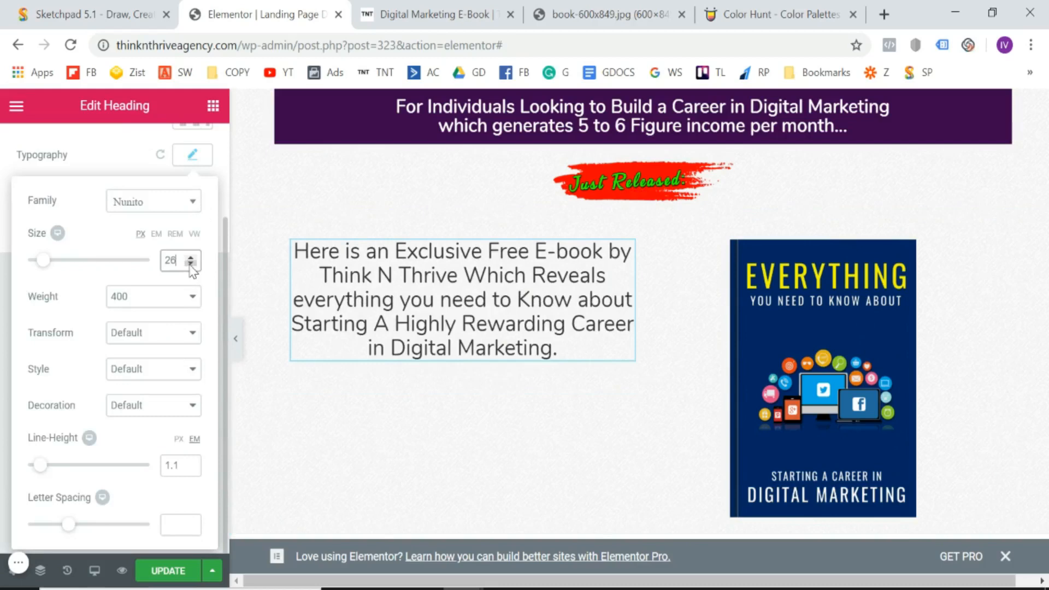
pyautogui.click(236, 354)
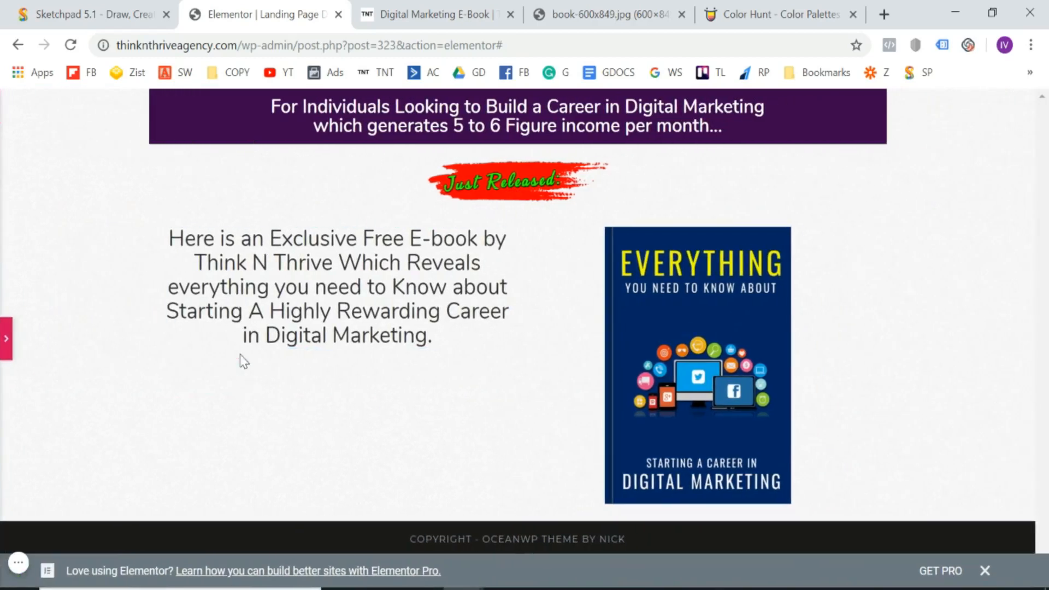
pyautogui.click(5, 350)
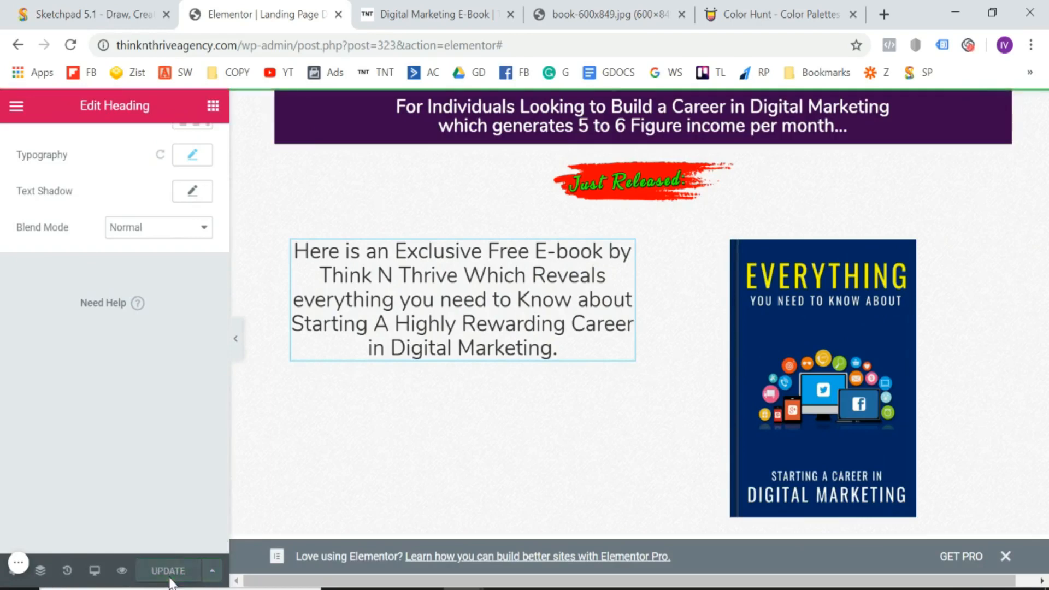
# - Check the Digital Marketing E-Book page for its next element and add an Image widget below the description heading on the Elementor page
pyautogui.click(425, 3)
pyautogui.scroll(-3, 353, 428)
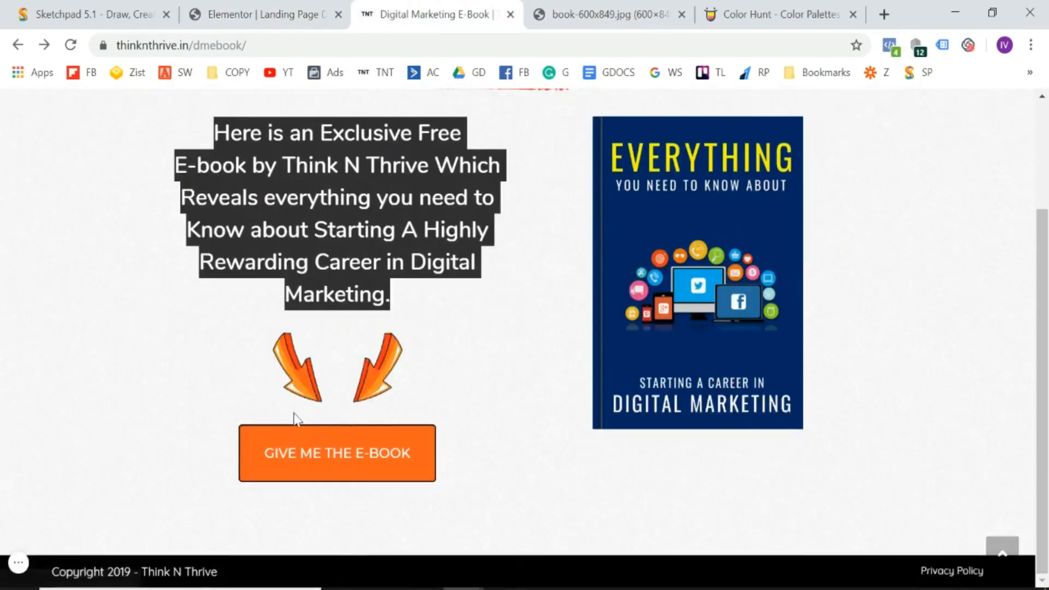
pyautogui.click(278, 16)
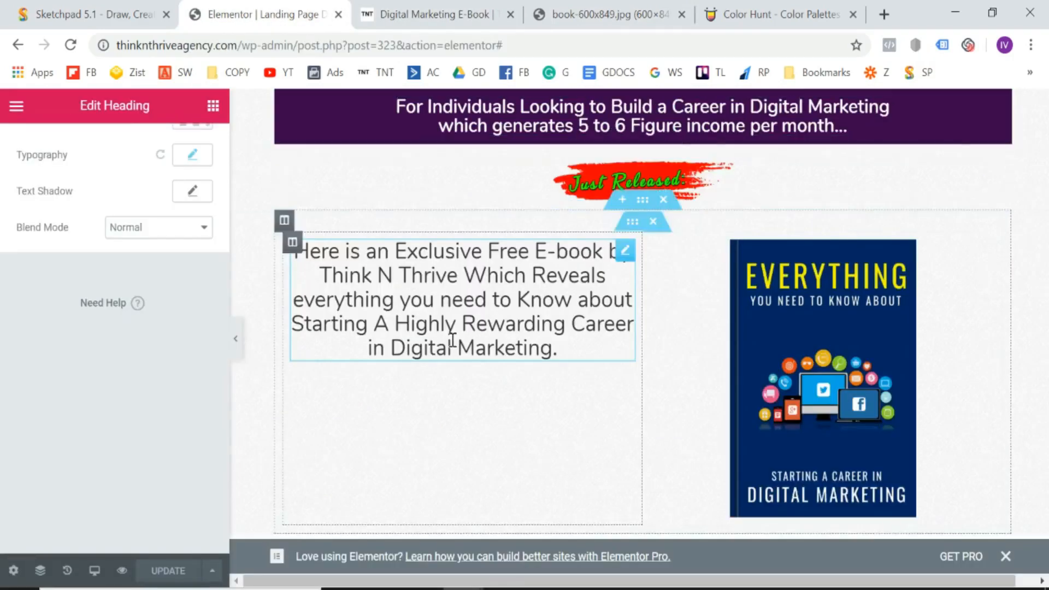
pyautogui.click(213, 106)
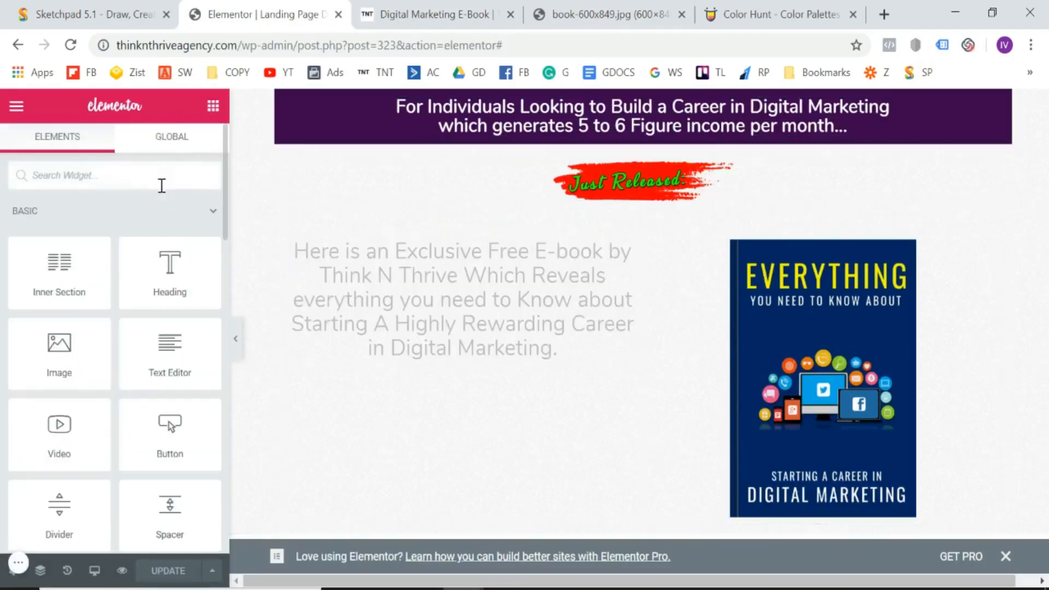
pyautogui.write('im')
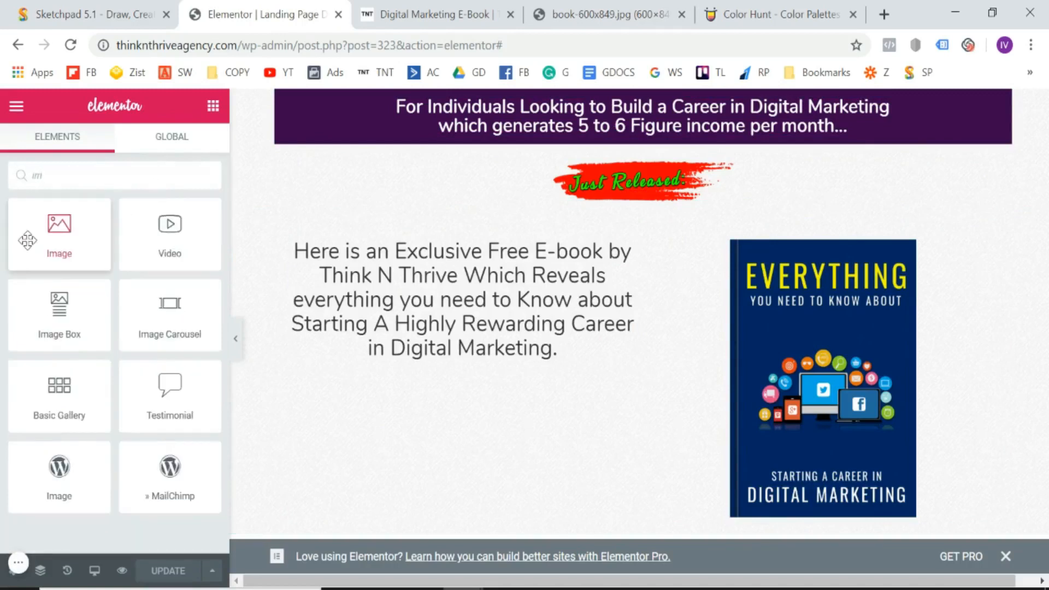
pyautogui.moveTo(27, 240); pyautogui.dragTo(426, 359)
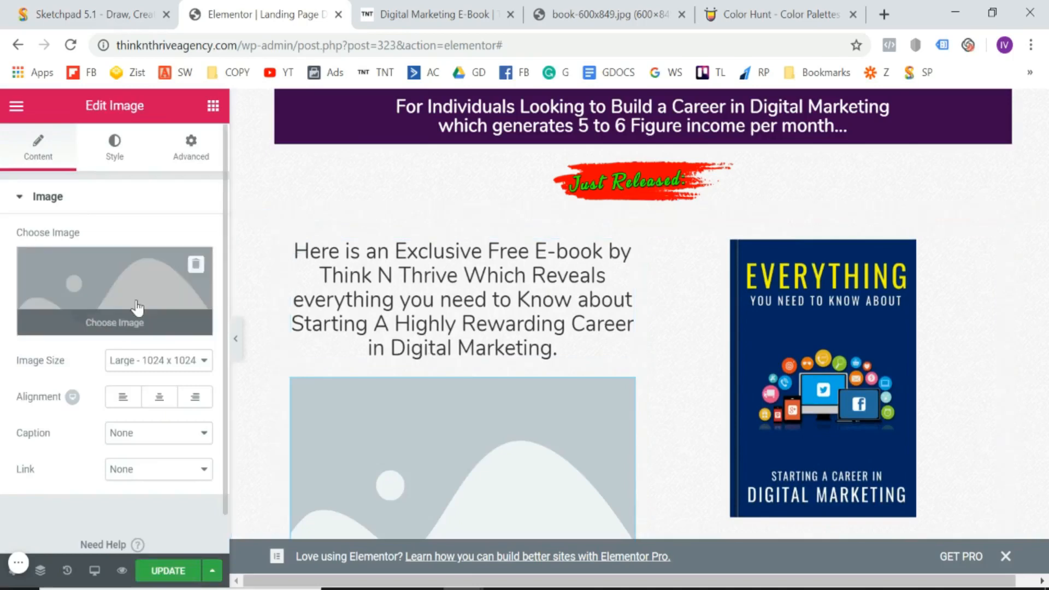
# - Insert Arrow.png from the media library into the new image widget and reduce its width to about a third of the column
pyautogui.click(136, 307)
pyautogui.click(448, 306)
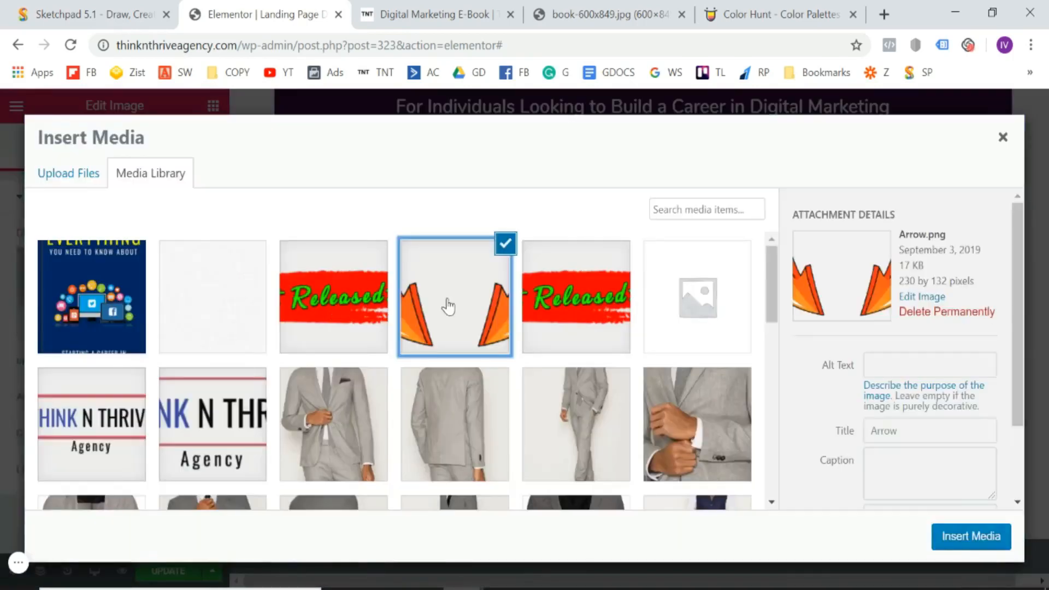
pyautogui.click(979, 546)
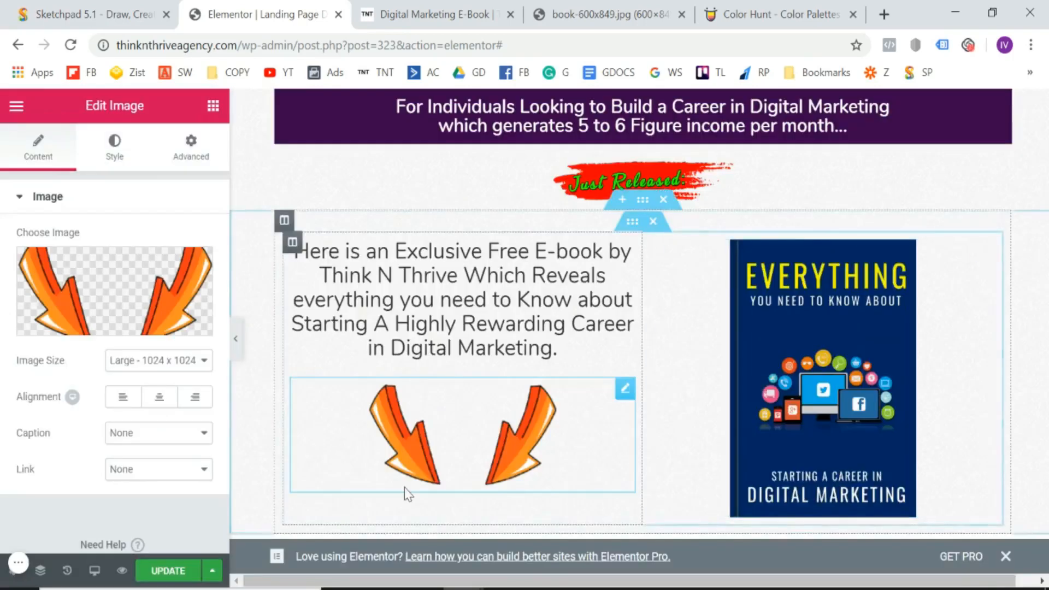
pyautogui.click(116, 159)
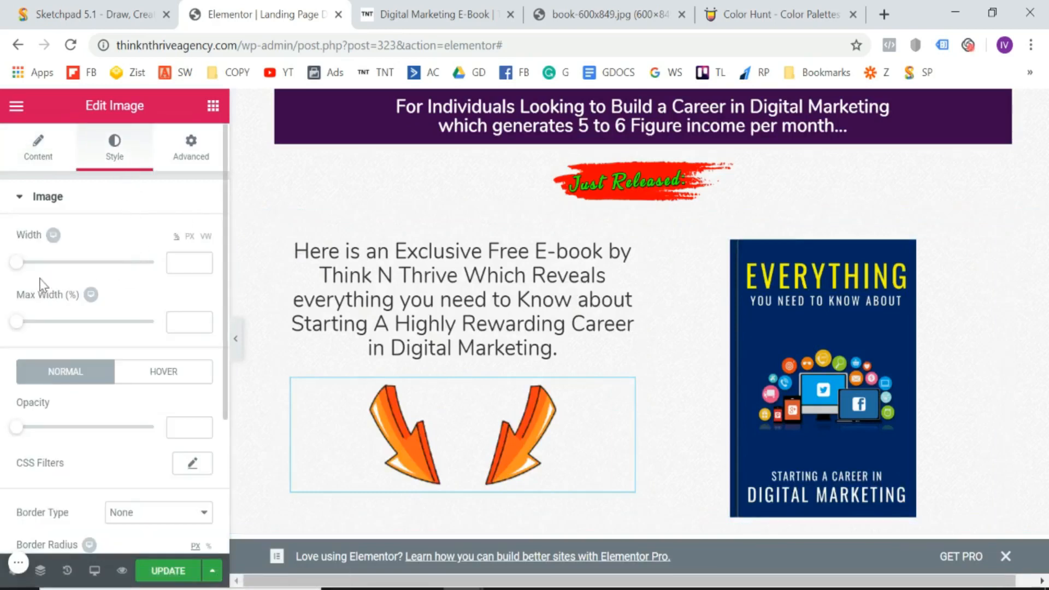
pyautogui.moveTo(21, 267); pyautogui.dragTo(64, 274)
# - Check the button on the Digital Marketing E-Book page and add a Button widget below the arrows on the Elementor page
pyautogui.click(435, 14)
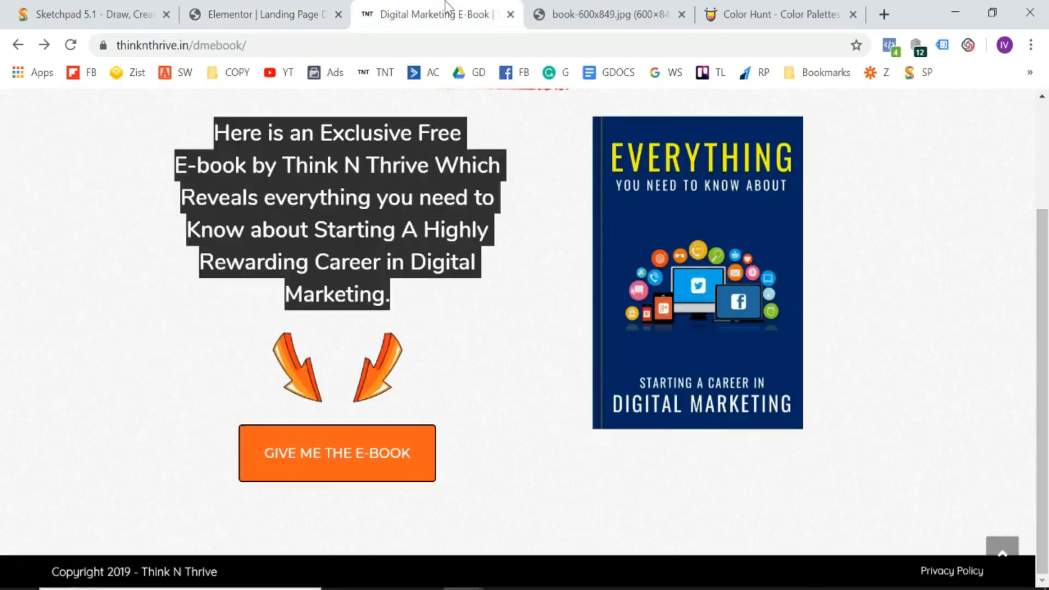
pyautogui.click(152, 453)
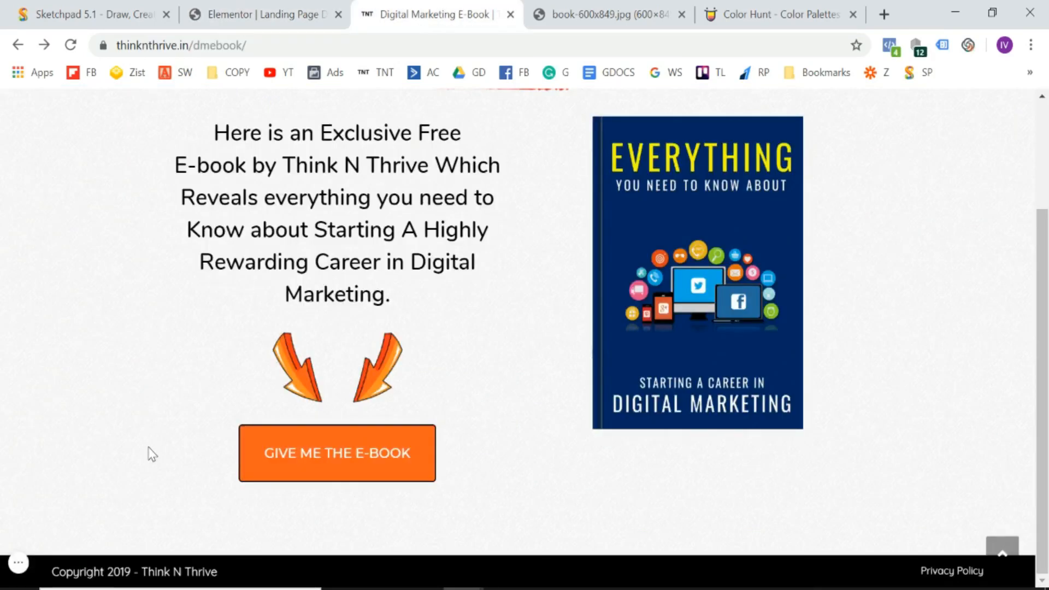
pyautogui.click(328, 8)
pyautogui.click(212, 106)
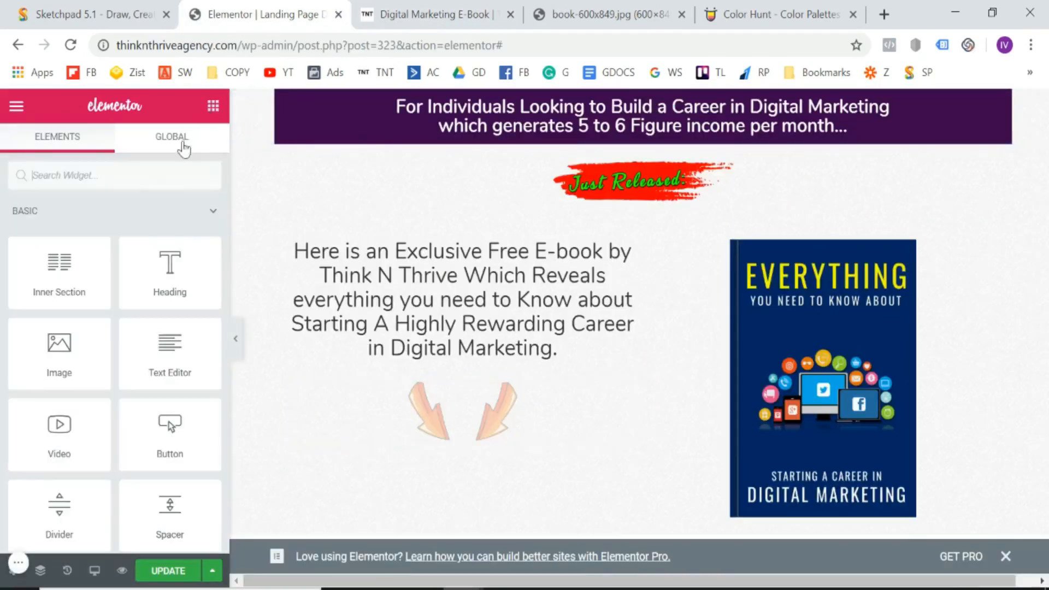
pyautogui.click(155, 176)
pyautogui.write('bu')
pyautogui.moveTo(59, 230); pyautogui.dragTo(470, 445)
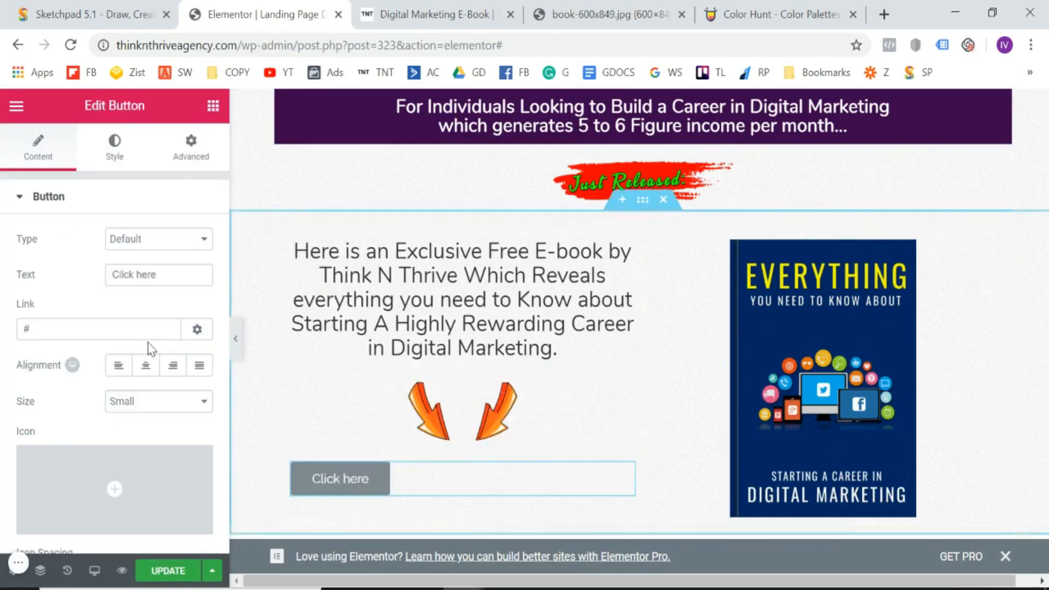
# - Set the new button's text to GIVE ME THE E-BOOK
pyautogui.tripleClick(178, 276)
pyautogui.write('GIVE ME THE')
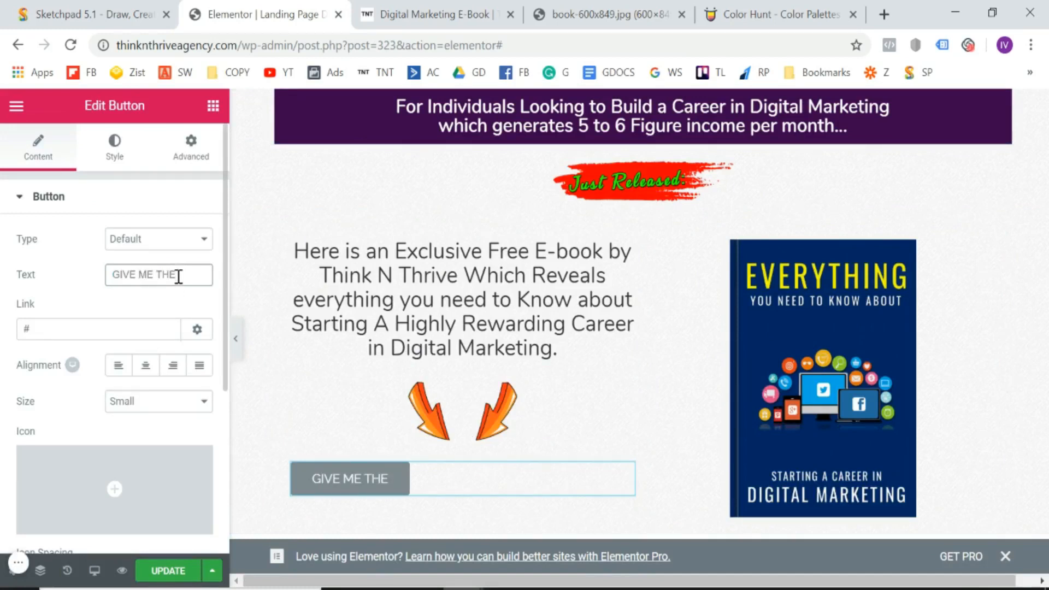
pyautogui.write(' E-BOOK')
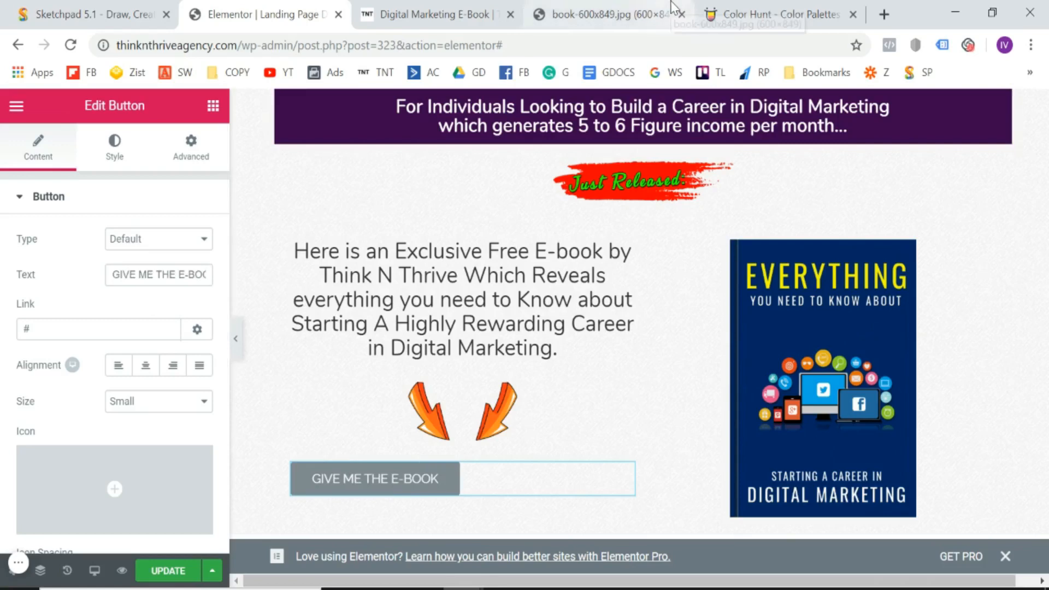
# - Browse the Color Hunt palettes and copy the bright blue's color code from the navy, blue and grey palette
pyautogui.click(759, 2)
pyautogui.scroll(5, 281, 370)
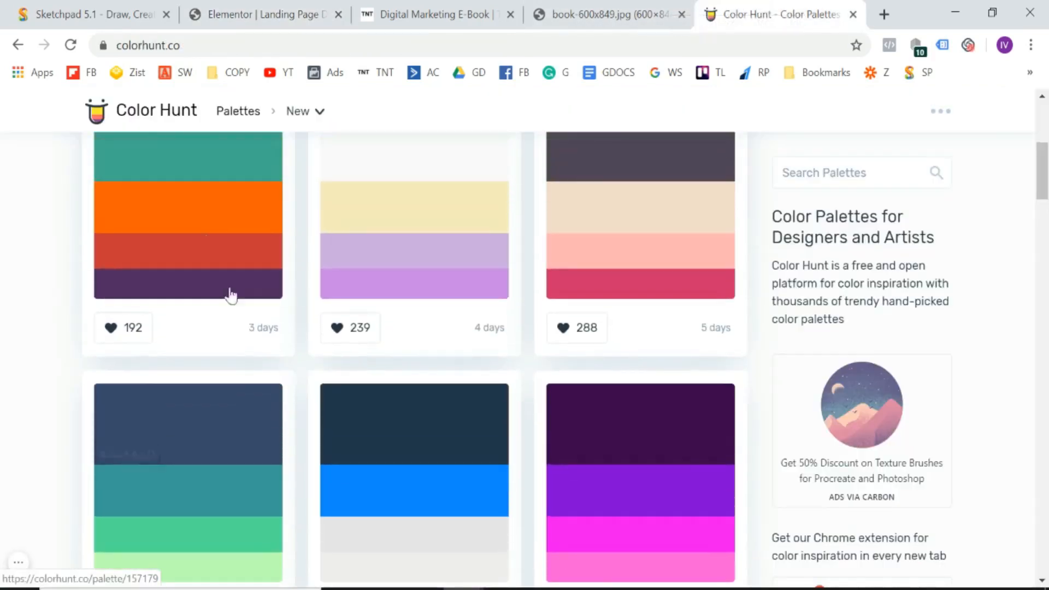
pyautogui.scroll(3, 203, 223)
pyautogui.scroll(-7, 202, 223)
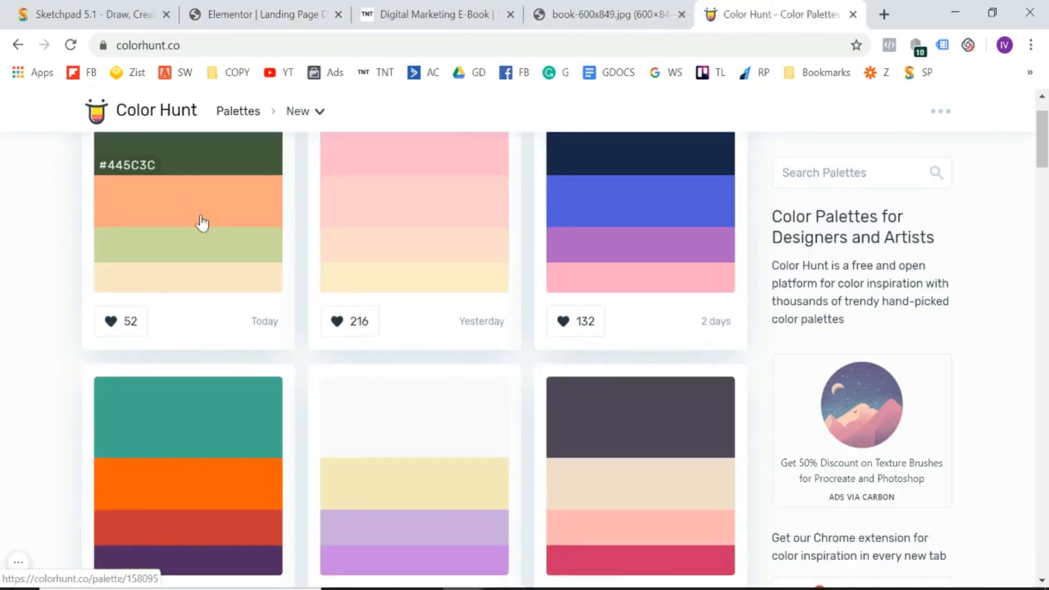
pyautogui.scroll(-5, 202, 223)
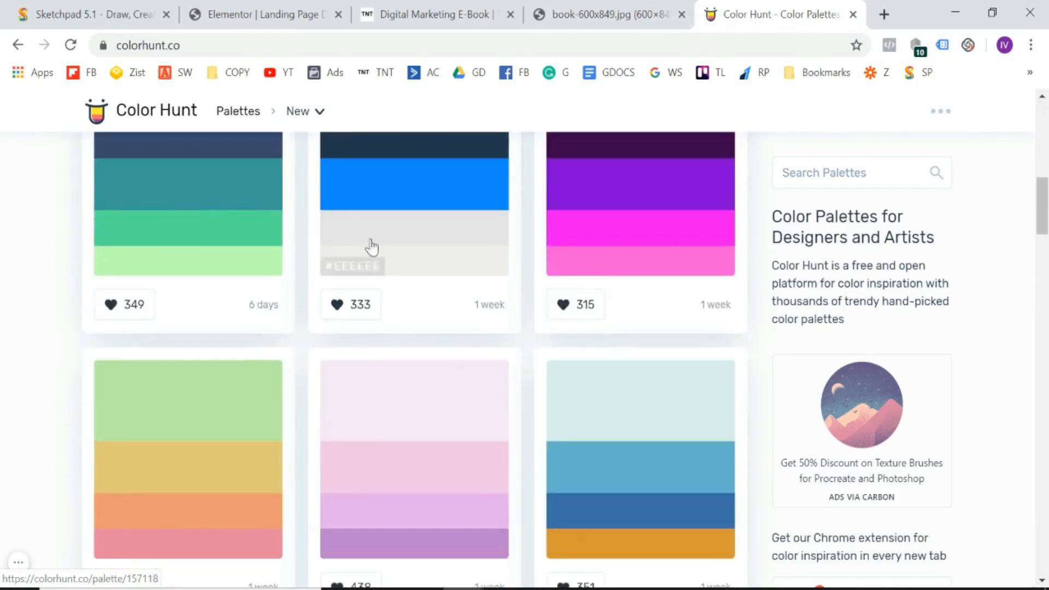
pyautogui.click(349, 224)
# - Apply the copied bright blue as the background color of the GIVE ME THE E-BOOK button on the Elementor page
pyautogui.click(262, 14)
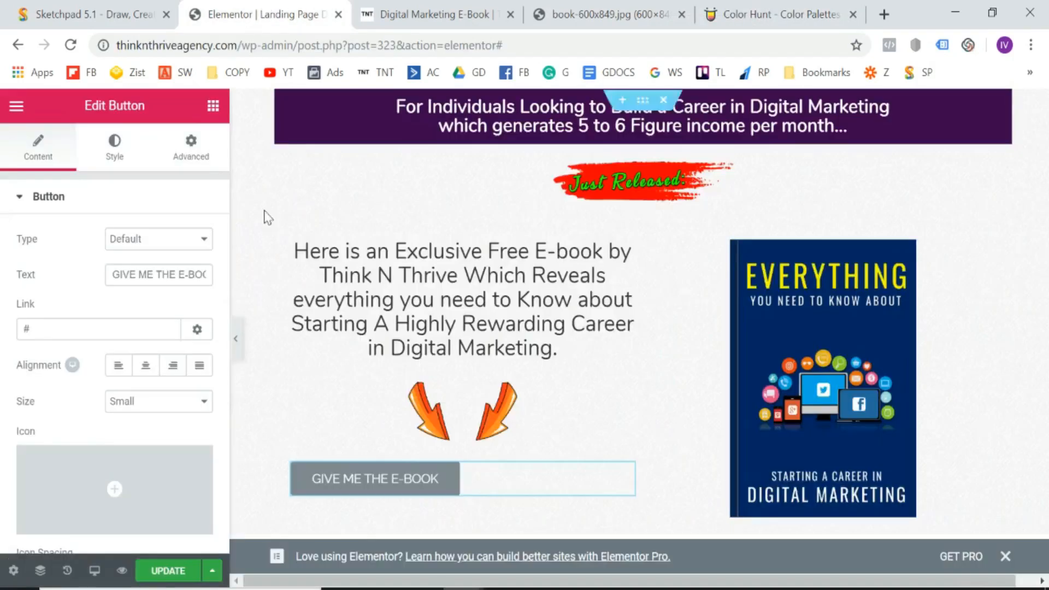
pyautogui.click(116, 147)
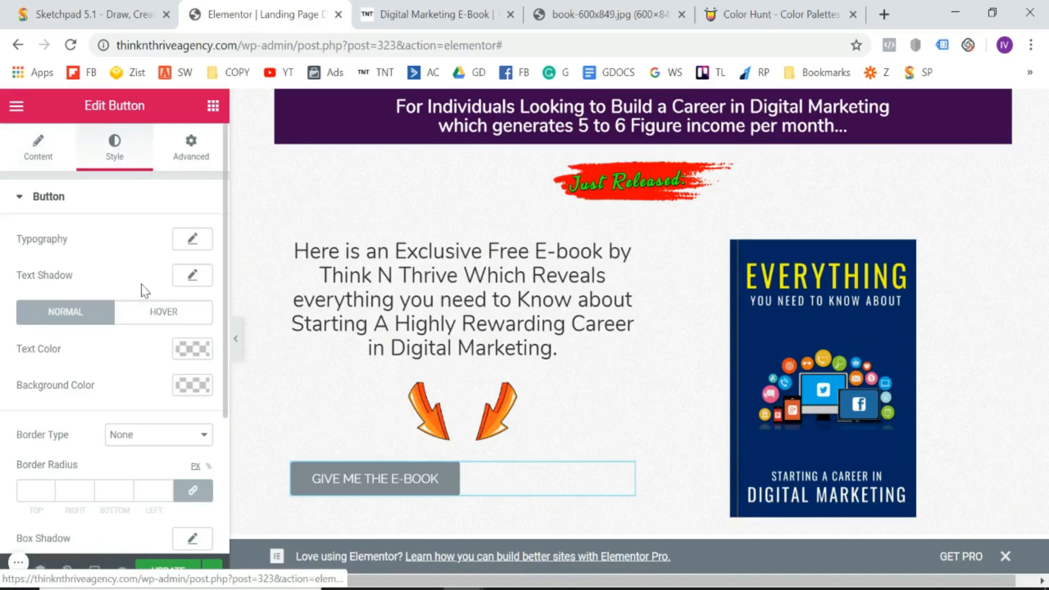
pyautogui.click(198, 386)
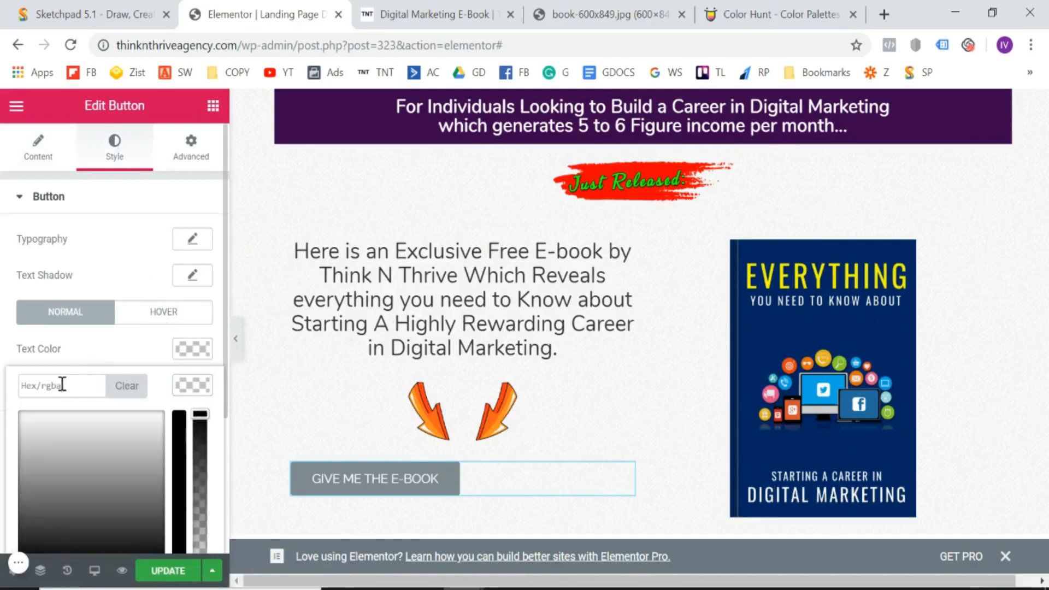
pyautogui.hotkey('ctrl', 'v')
pyautogui.click(4, 328)
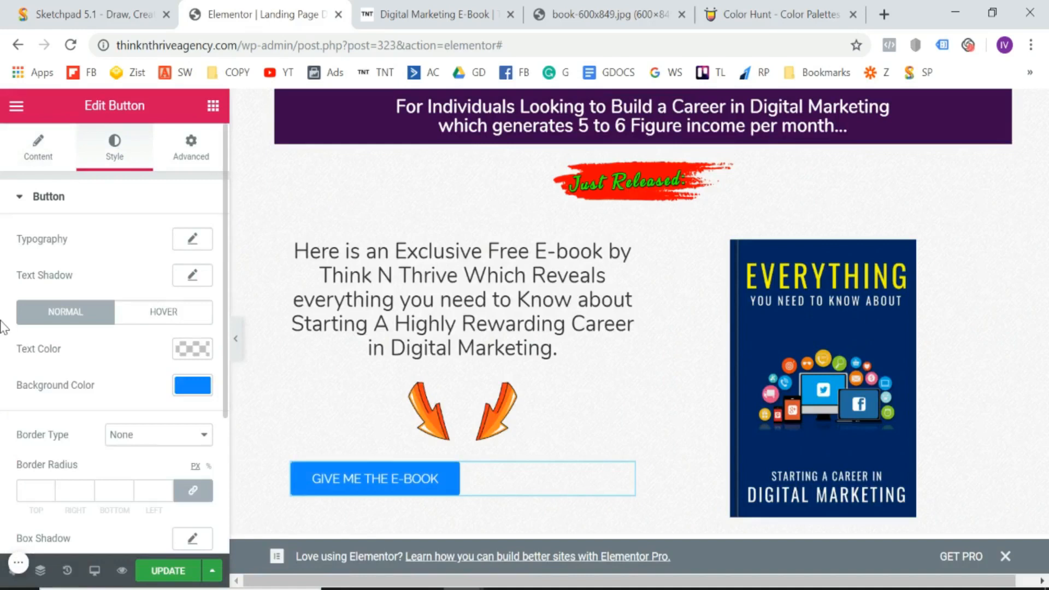
# - Center the GIVE ME THE E-BOOK button in its column and look through its remaining content settings
pyautogui.click(41, 146)
pyautogui.scroll(-5, 101, 424)
pyautogui.scroll(5, 110, 404)
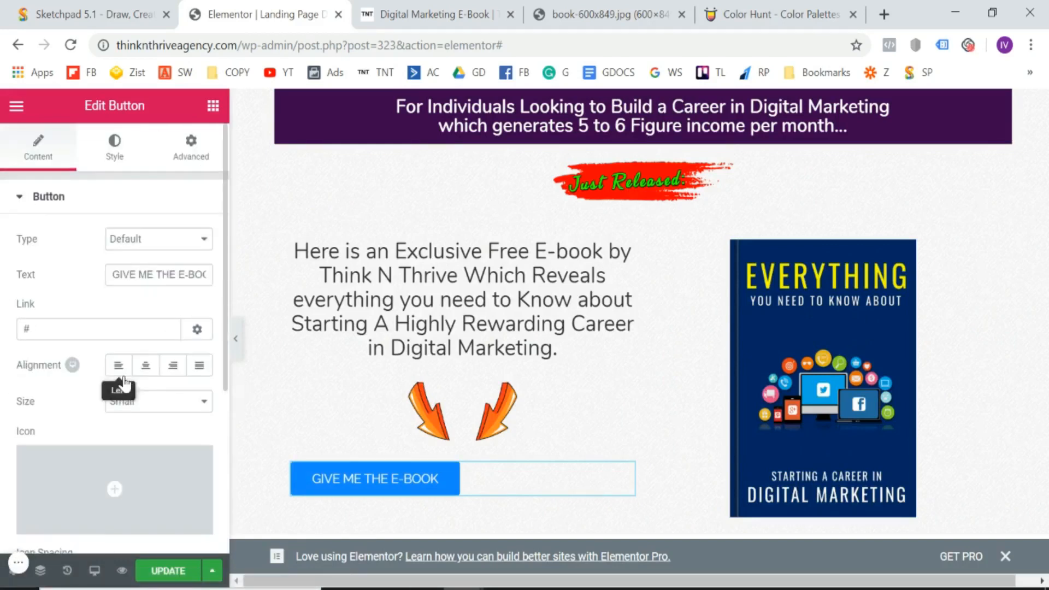
pyautogui.click(145, 366)
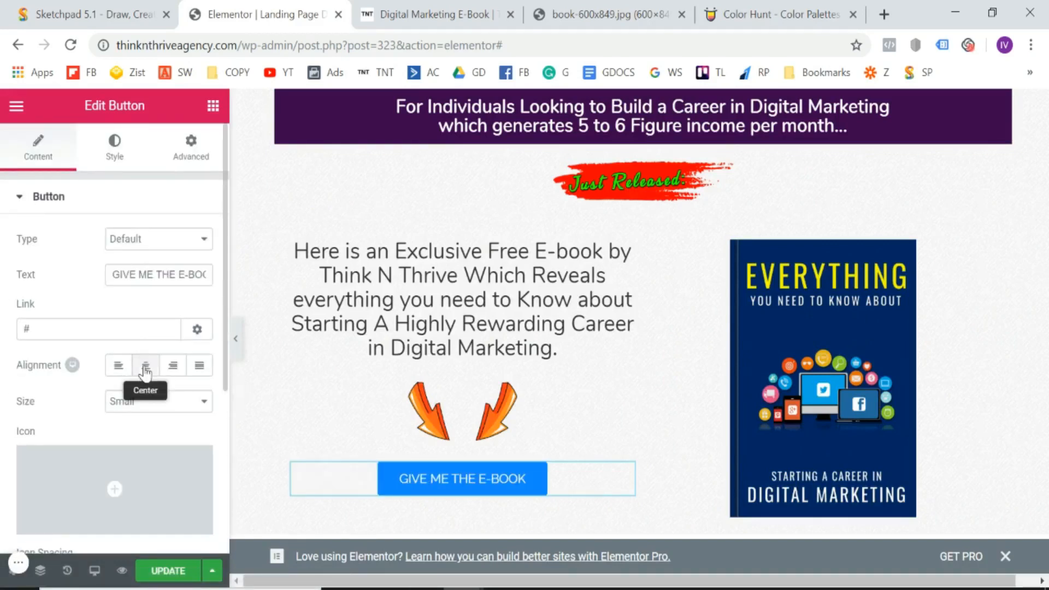
pyautogui.scroll(-5, 197, 295)
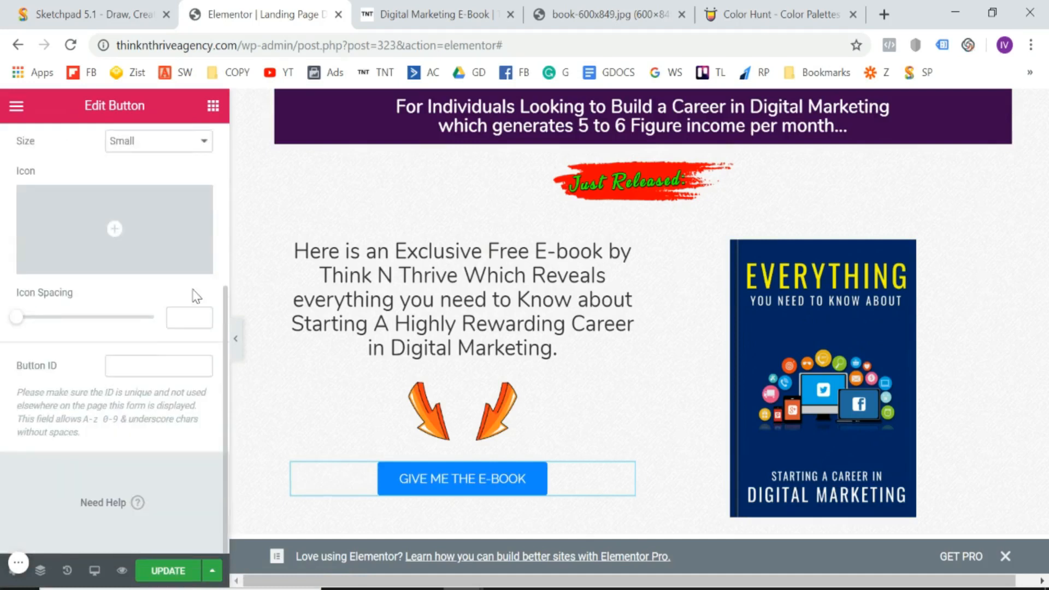
# - Set the GIVE ME THE E-BOOK button's size to Medium, then update the page and preview it
pyautogui.click(176, 145)
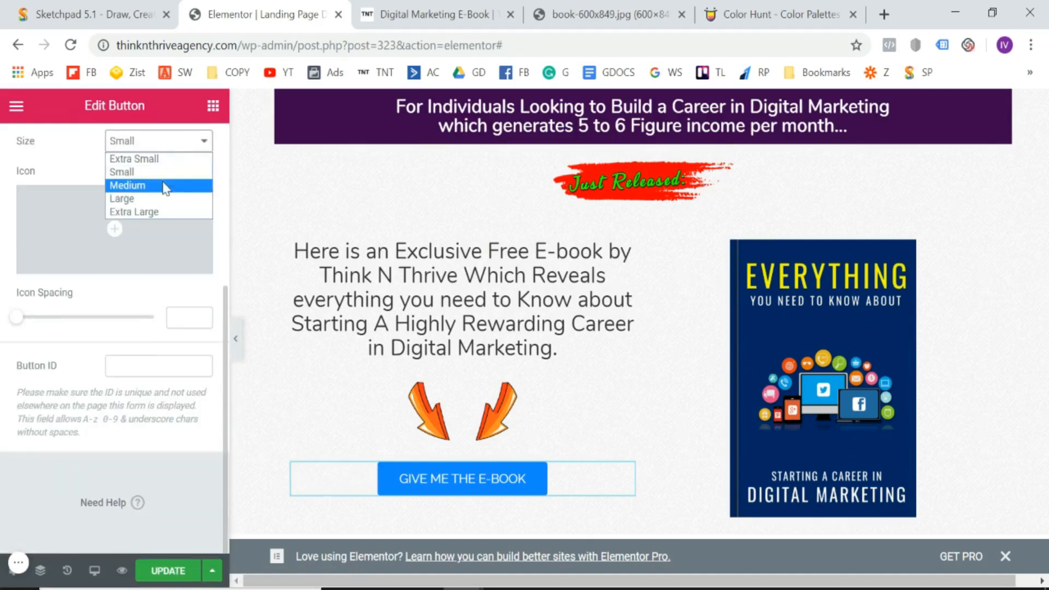
pyautogui.click(159, 188)
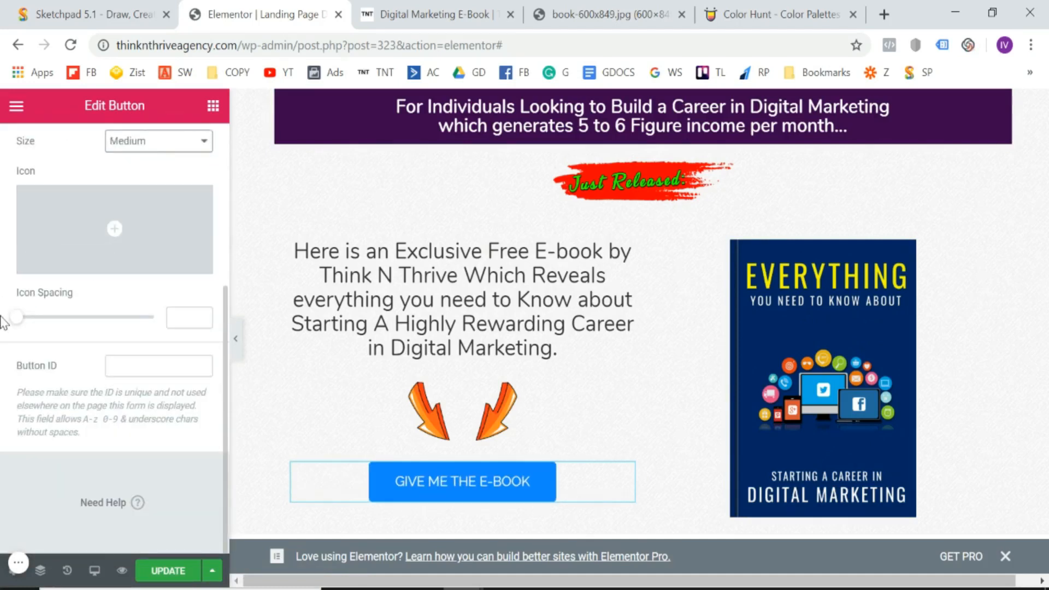
pyautogui.click(168, 571)
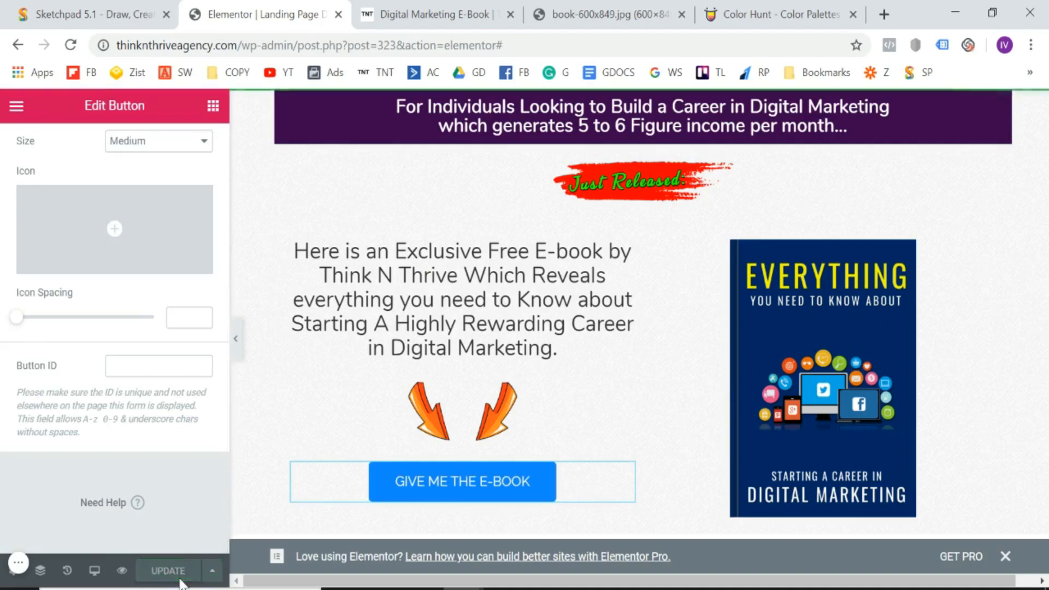
pyautogui.click(121, 571)
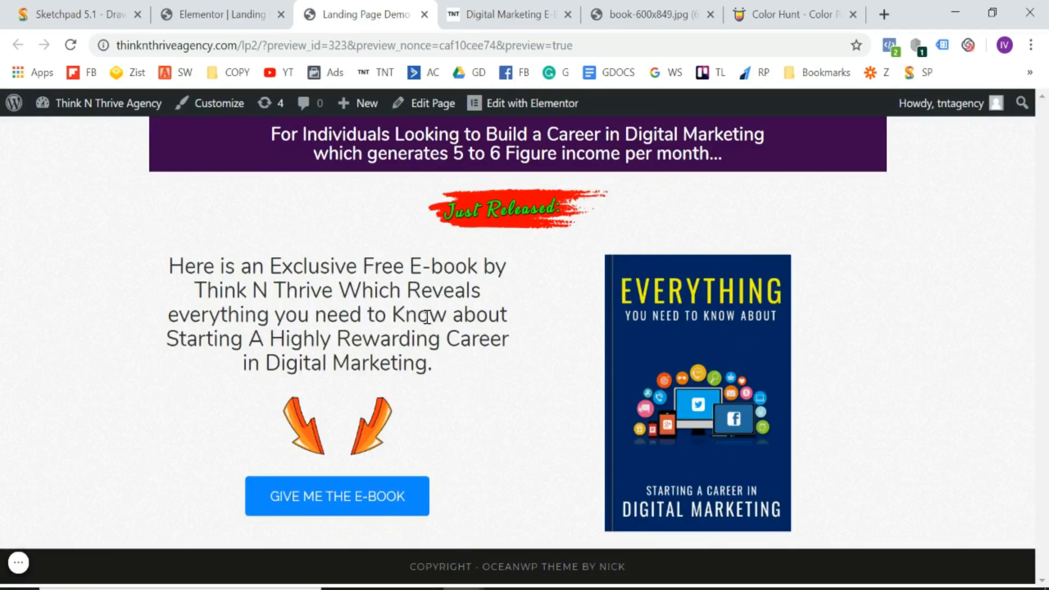
# - Return to the Elementor editor and, in the mobile view, set the purple banner heading's font size to 19 px
pyautogui.click(236, 8)
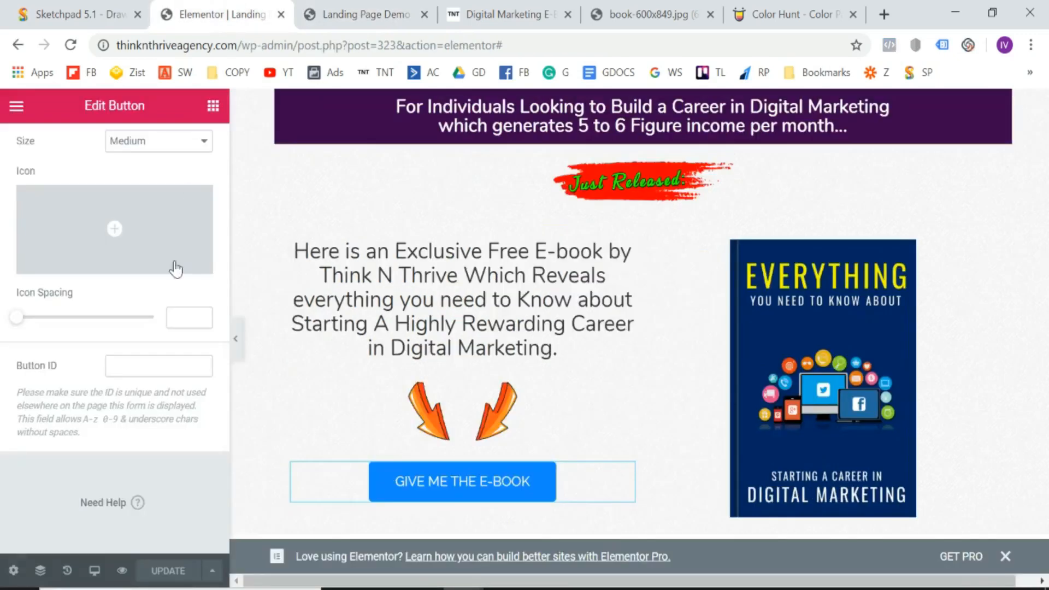
pyautogui.click(94, 571)
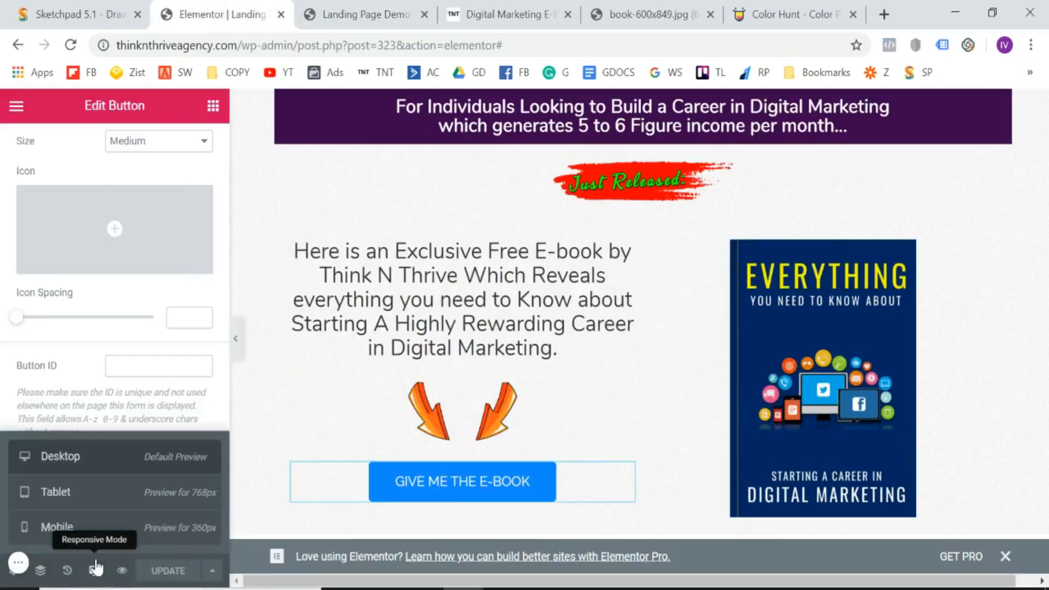
pyautogui.click(100, 531)
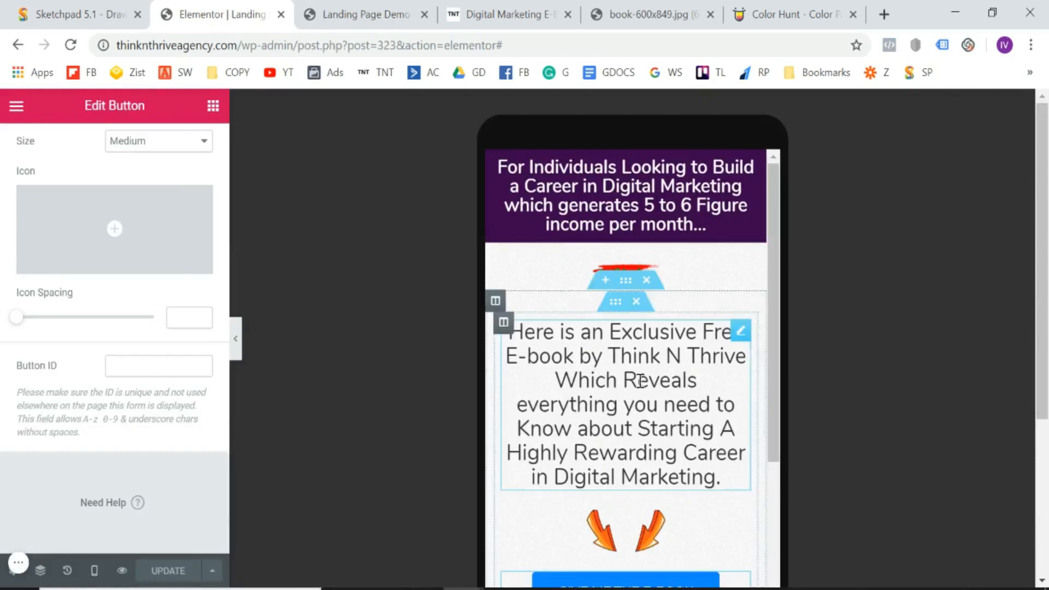
pyautogui.click(732, 188)
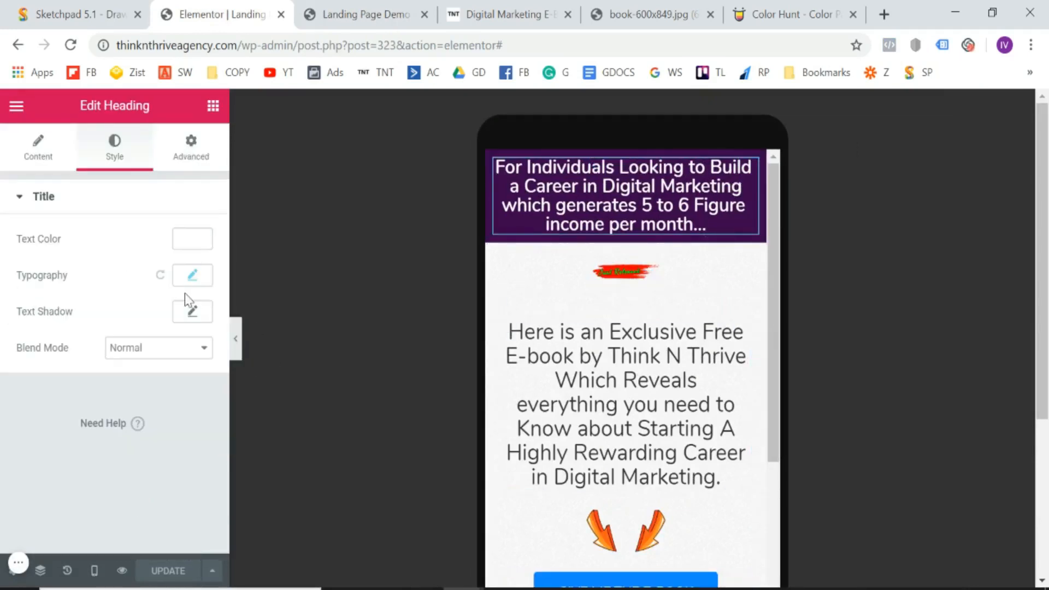
pyautogui.click(192, 276)
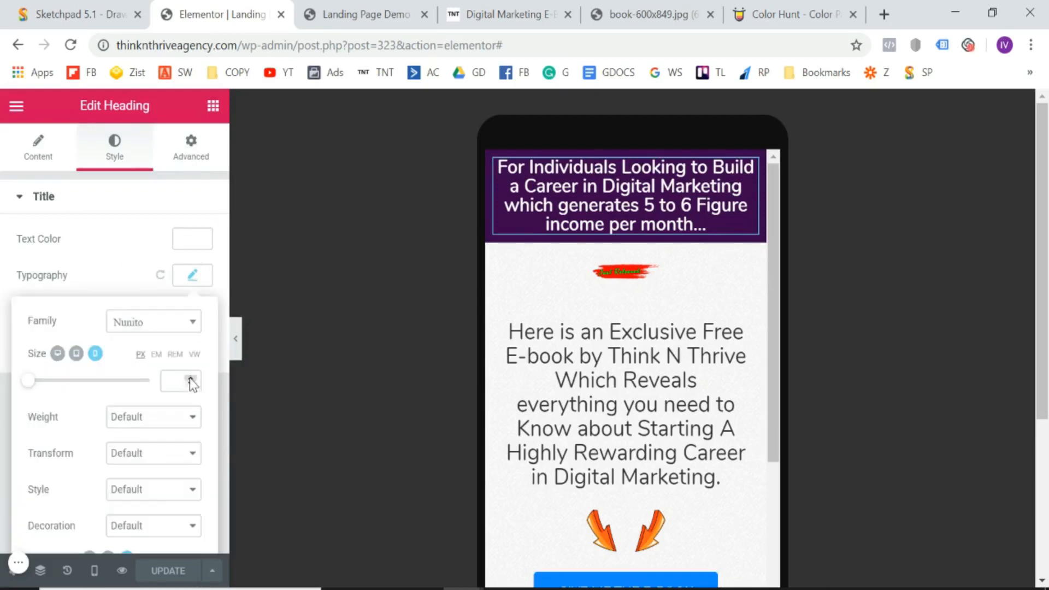
pyautogui.click(190, 381)
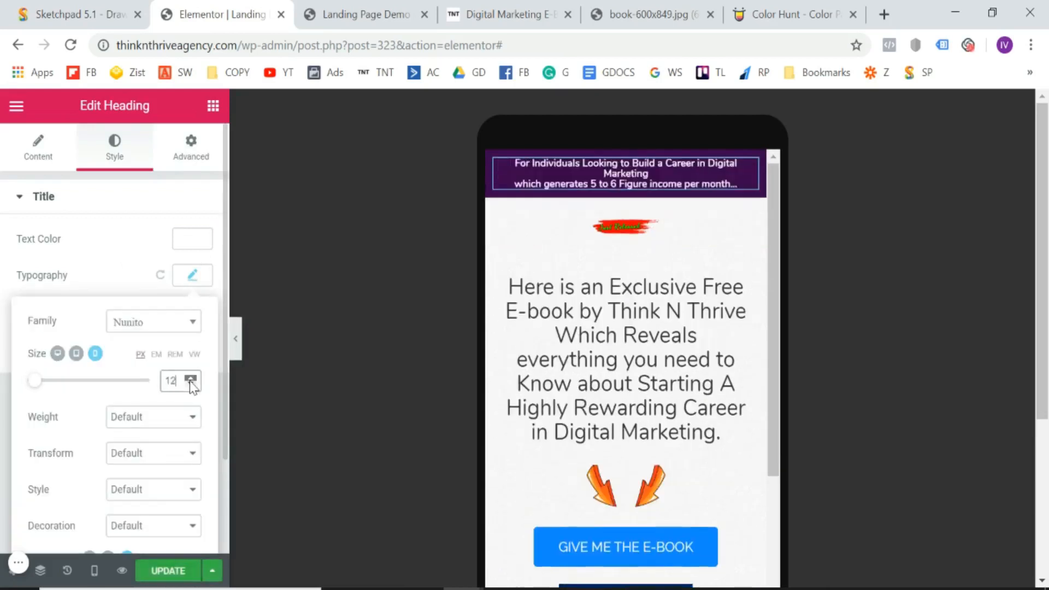
pyautogui.click(191, 381)
pyautogui.click(190, 381)
pyautogui.click(190, 381)
pyautogui.click(190, 381)
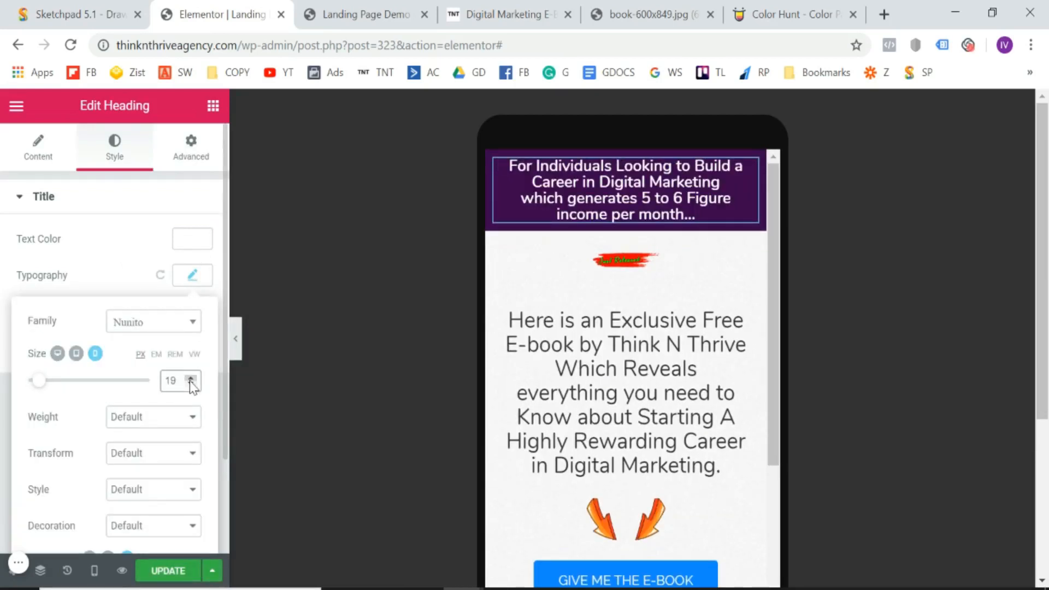
# - Set the mobile width of the Just Released image to 60%
pyautogui.scroll(-1, 664, 246)
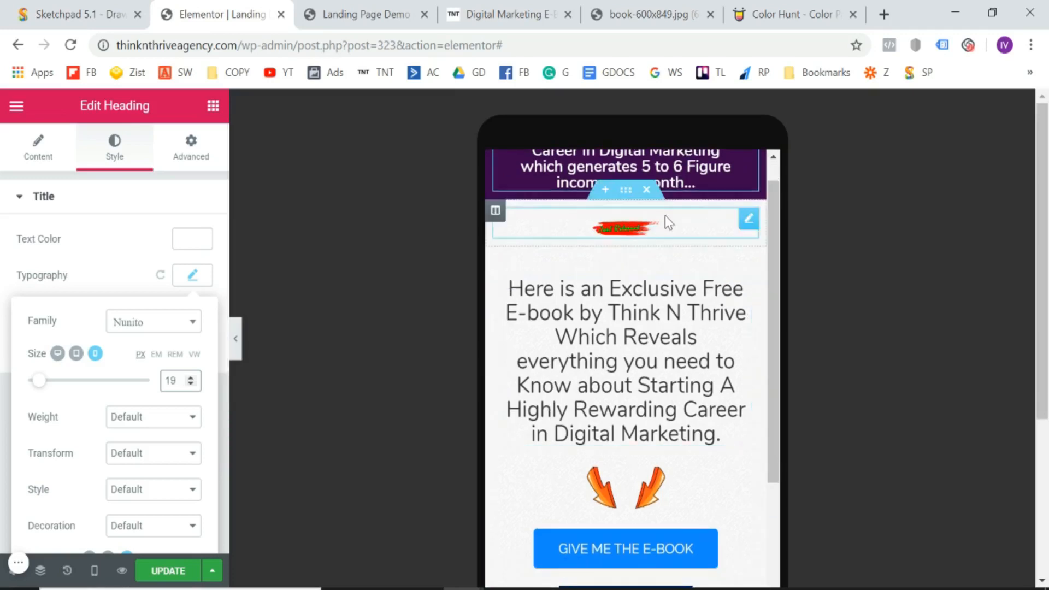
pyautogui.scroll(1, 665, 216)
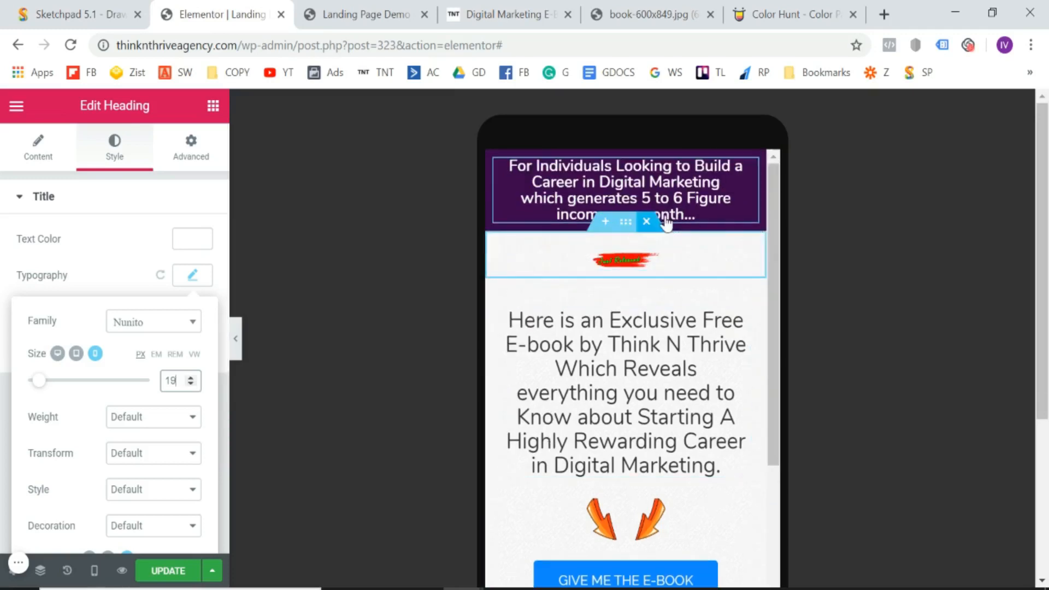
pyautogui.click(647, 263)
pyautogui.click(115, 147)
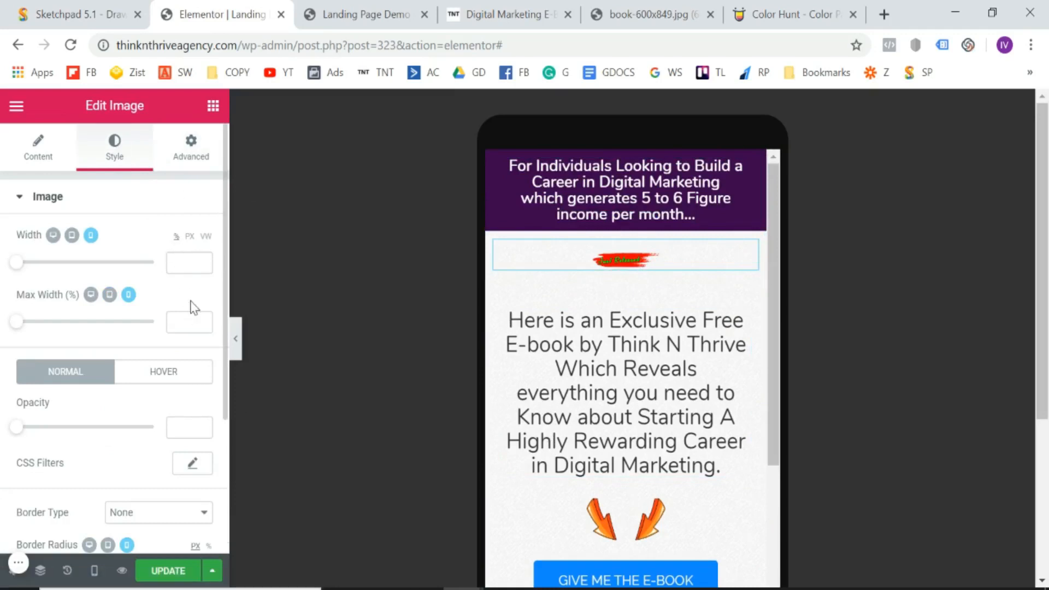
pyautogui.moveTo(203, 260); pyautogui.dragTo(203, 260)
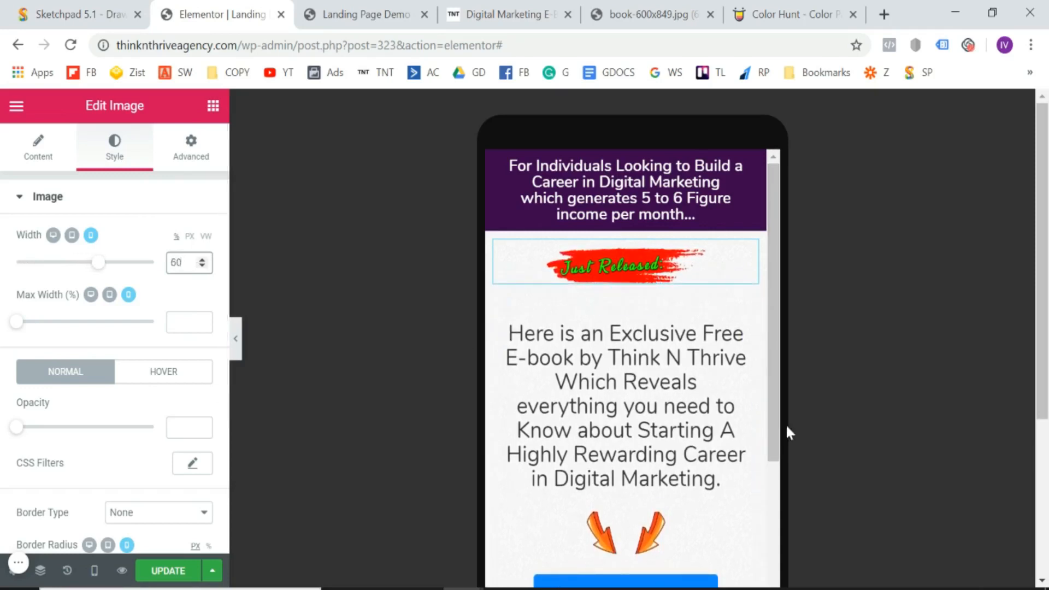
# - Set the mobile font size of the "Here is an Exclusive Free E-book" heading to 25 px
pyautogui.click(690, 394)
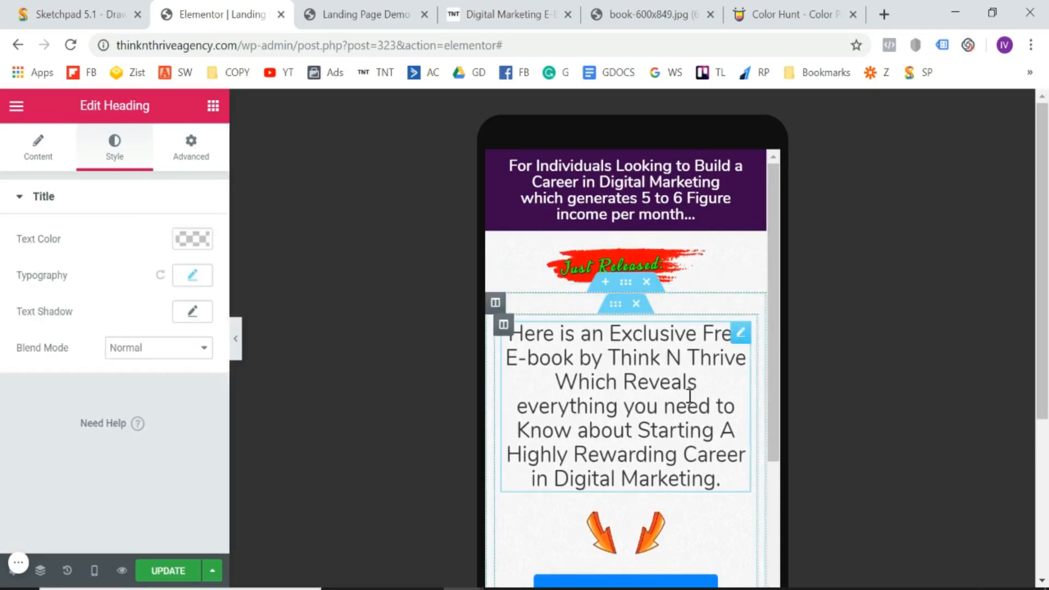
pyautogui.click(193, 277)
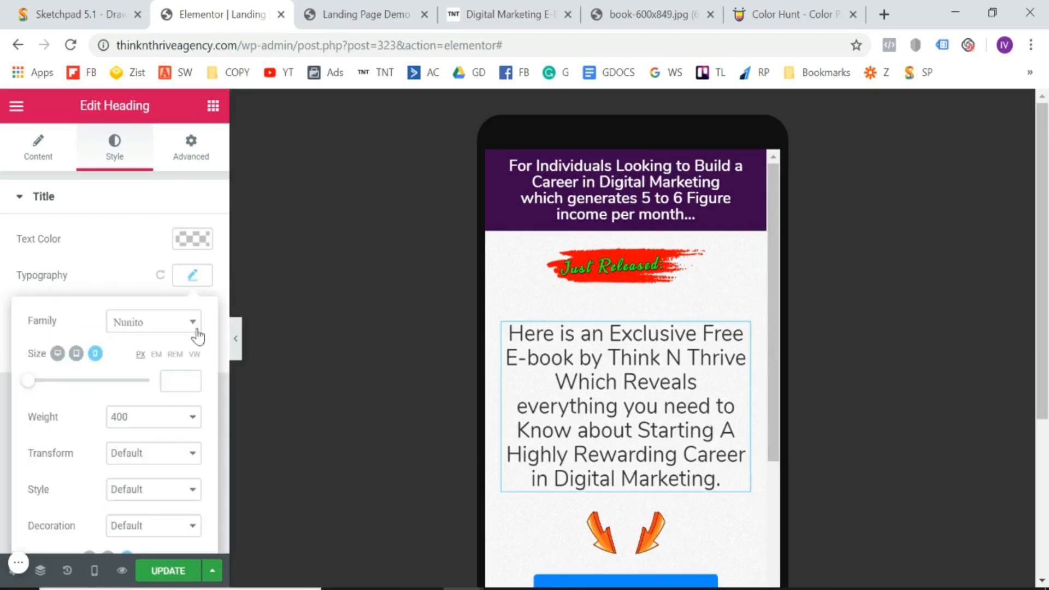
pyautogui.moveTo(191, 379); pyautogui.dragTo(191, 379)
pyautogui.click(190, 378)
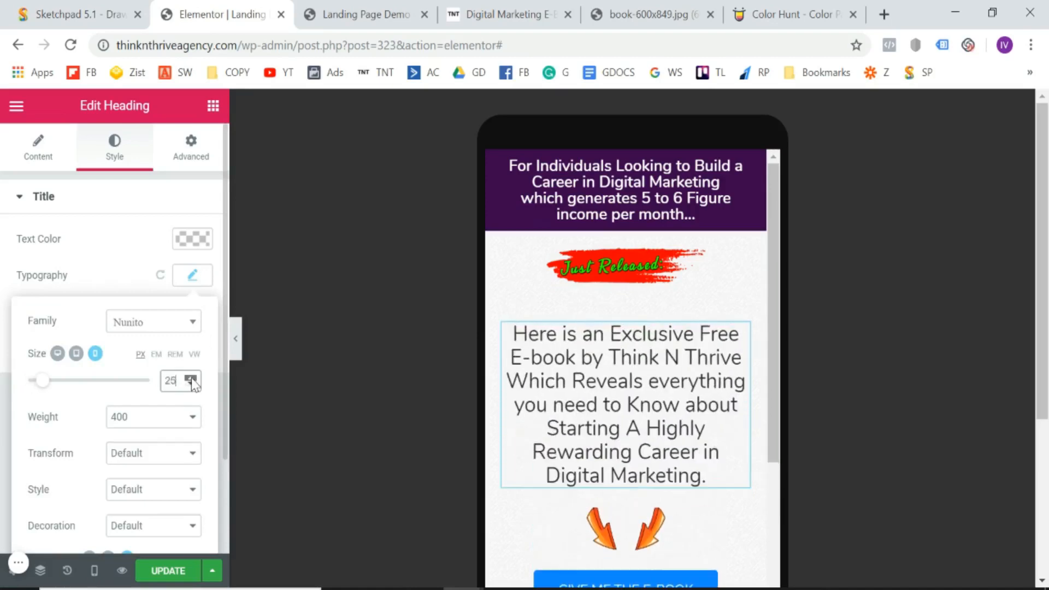
# - Set the mobile width of the orange arrows image to 35% and check the mobile layout
pyautogui.scroll(-5, 612, 448)
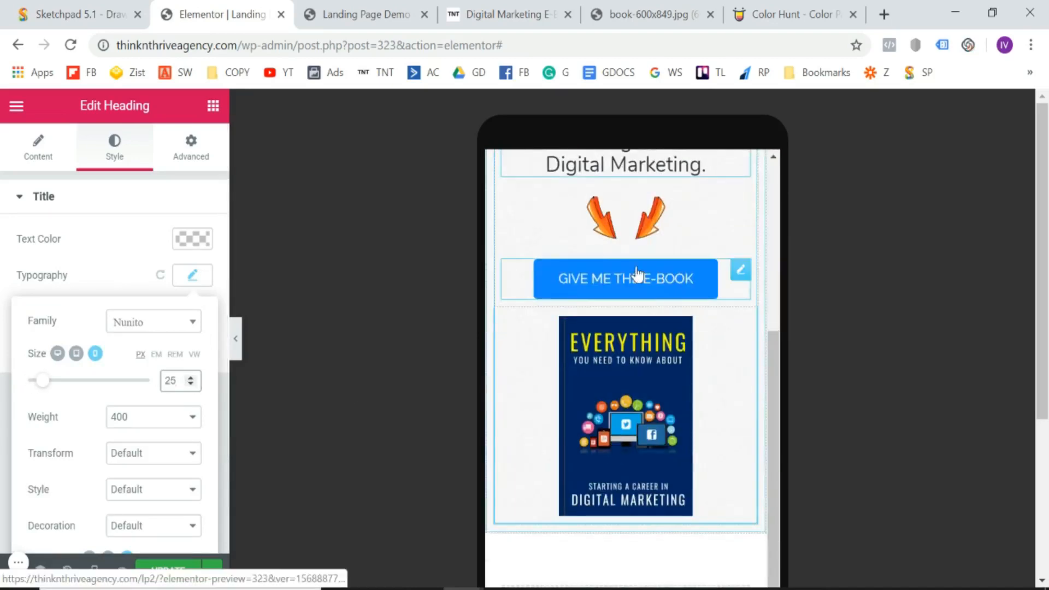
pyautogui.scroll(3, 634, 345)
pyautogui.click(634, 350)
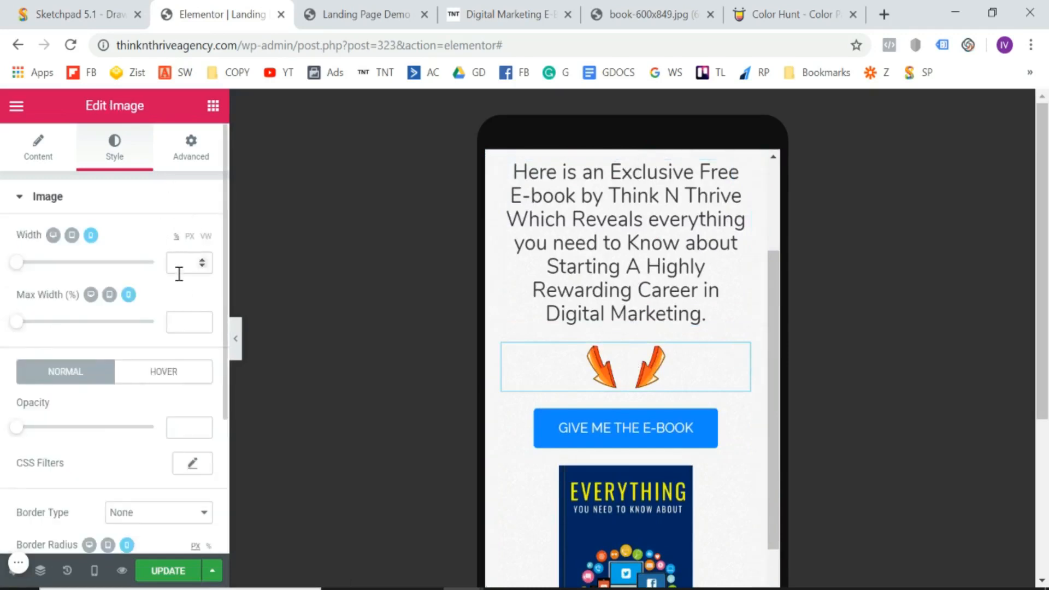
pyautogui.moveTo(202, 260); pyautogui.dragTo(206, 260)
pyautogui.scroll(-3, 738, 470)
pyautogui.scroll(7, 737, 469)
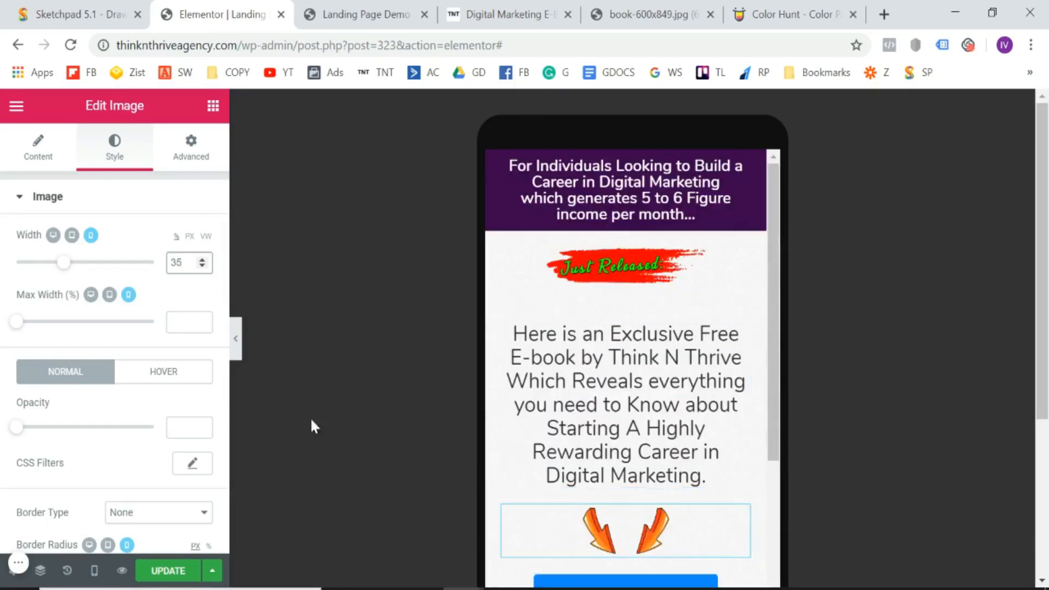
# - Update the page with the mobile changes and switch the editor back to the desktop view
pyautogui.click(171, 571)
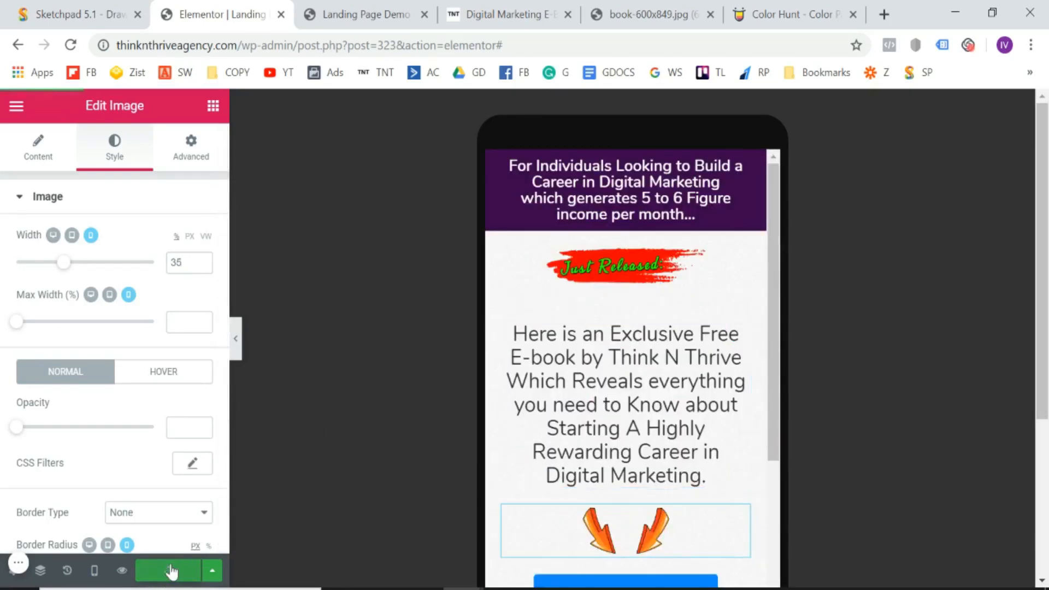
pyautogui.click(94, 571)
pyautogui.click(104, 469)
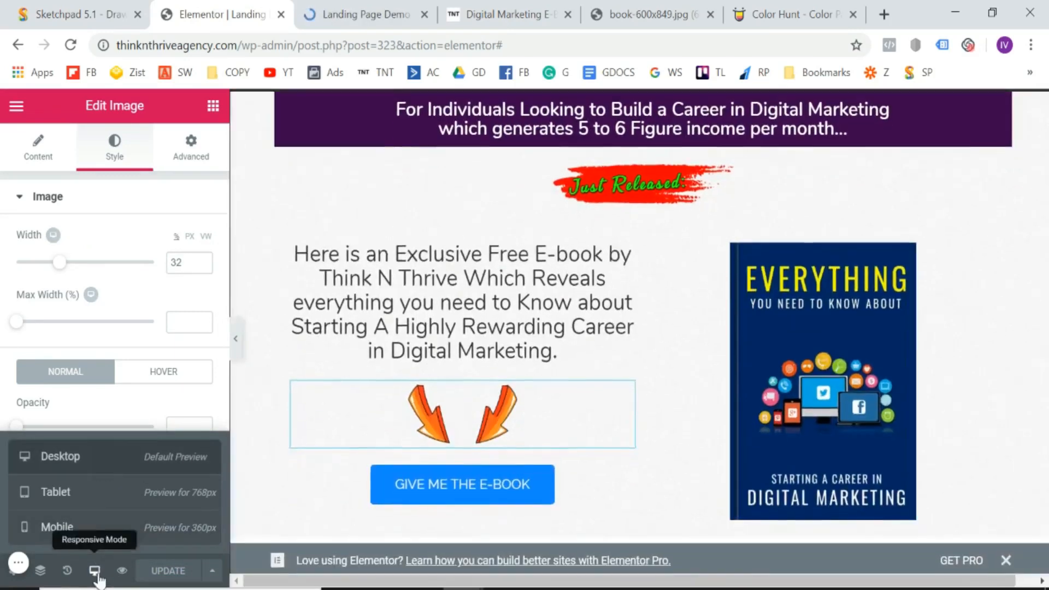
# - Exit Elementor to the WordPress page editor, update Landing Page Demo 2 and view its preview
pyautogui.click(17, 109)
pyautogui.click(120, 494)
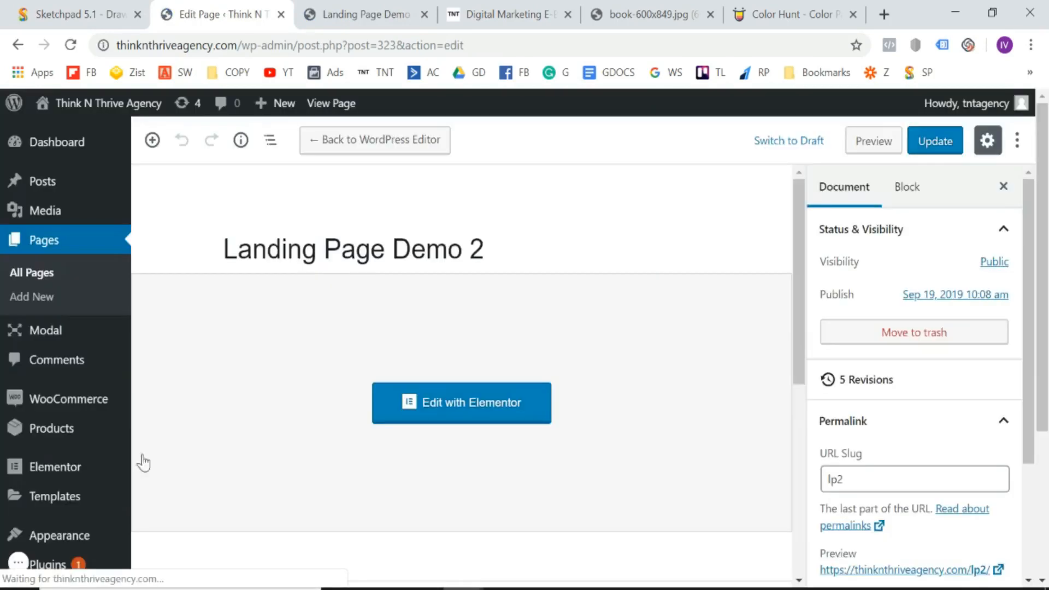
pyautogui.click(941, 147)
pyautogui.click(403, 7)
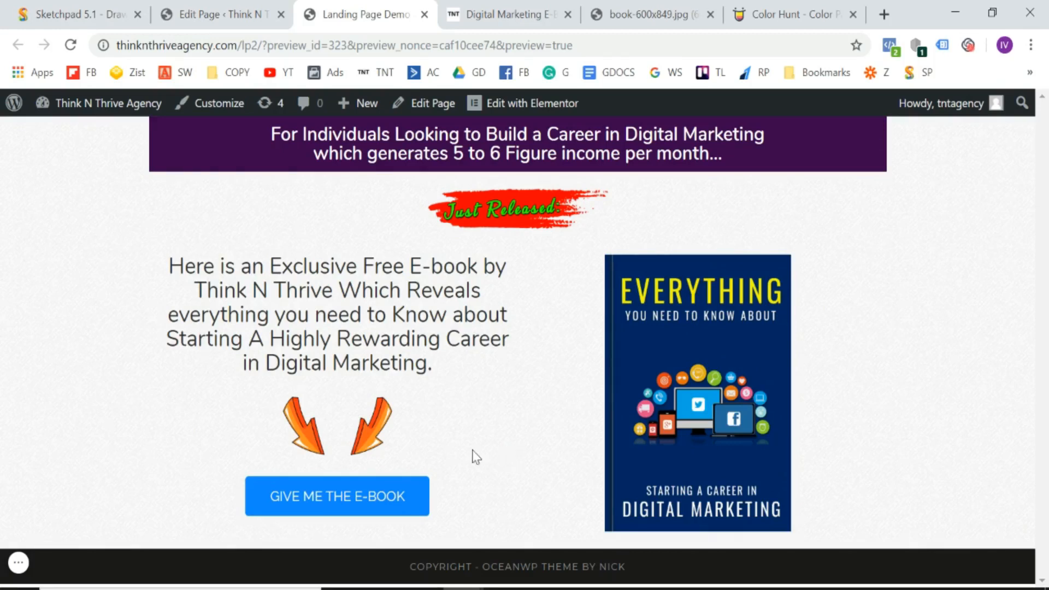
pyautogui.click(18, 563)
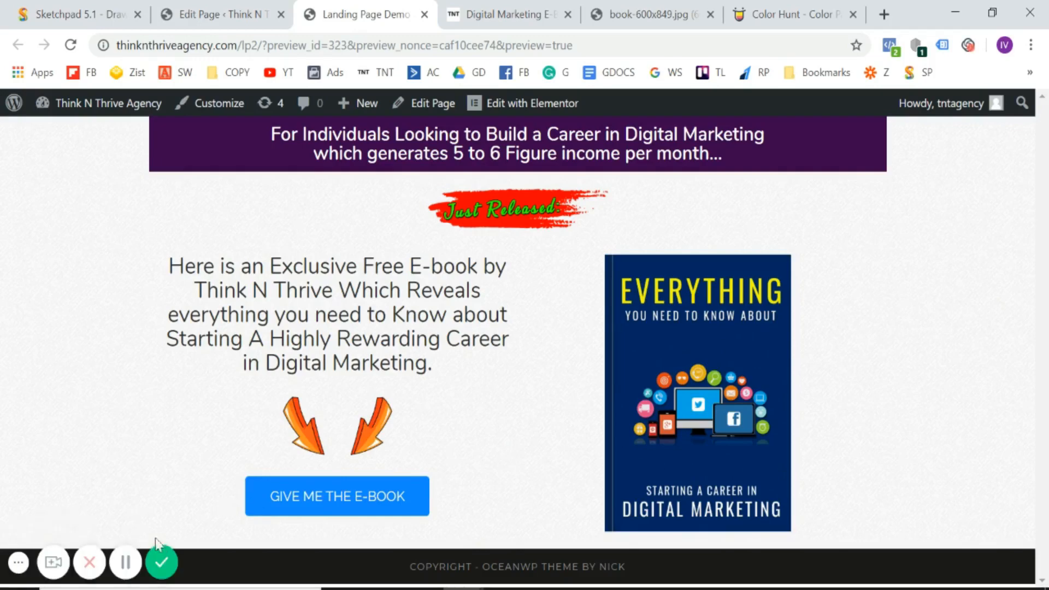